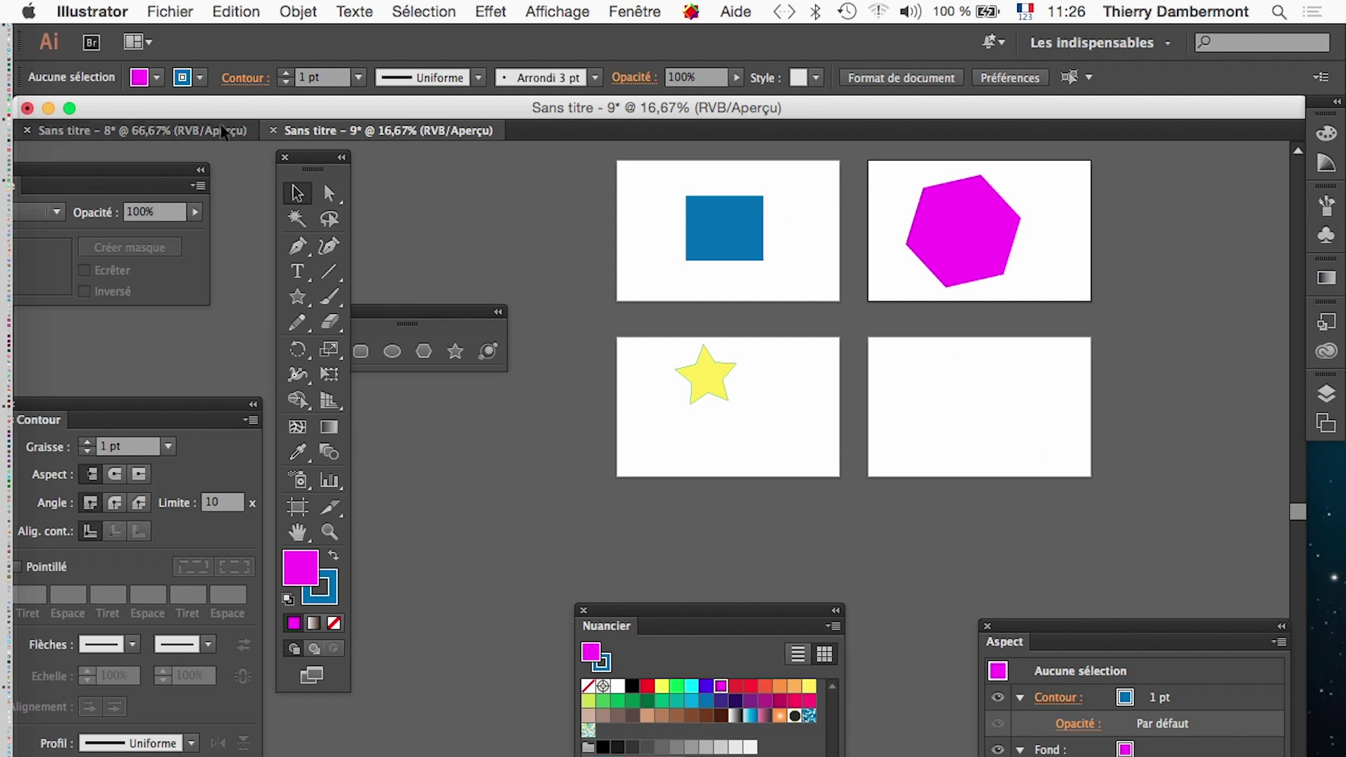
Close Sans titre - 9 and Sans titre - 8 without saving
{"action": "left_click", "coordinate": [273, 130]}
{"action": "left_click", "coordinate": [641, 602]}
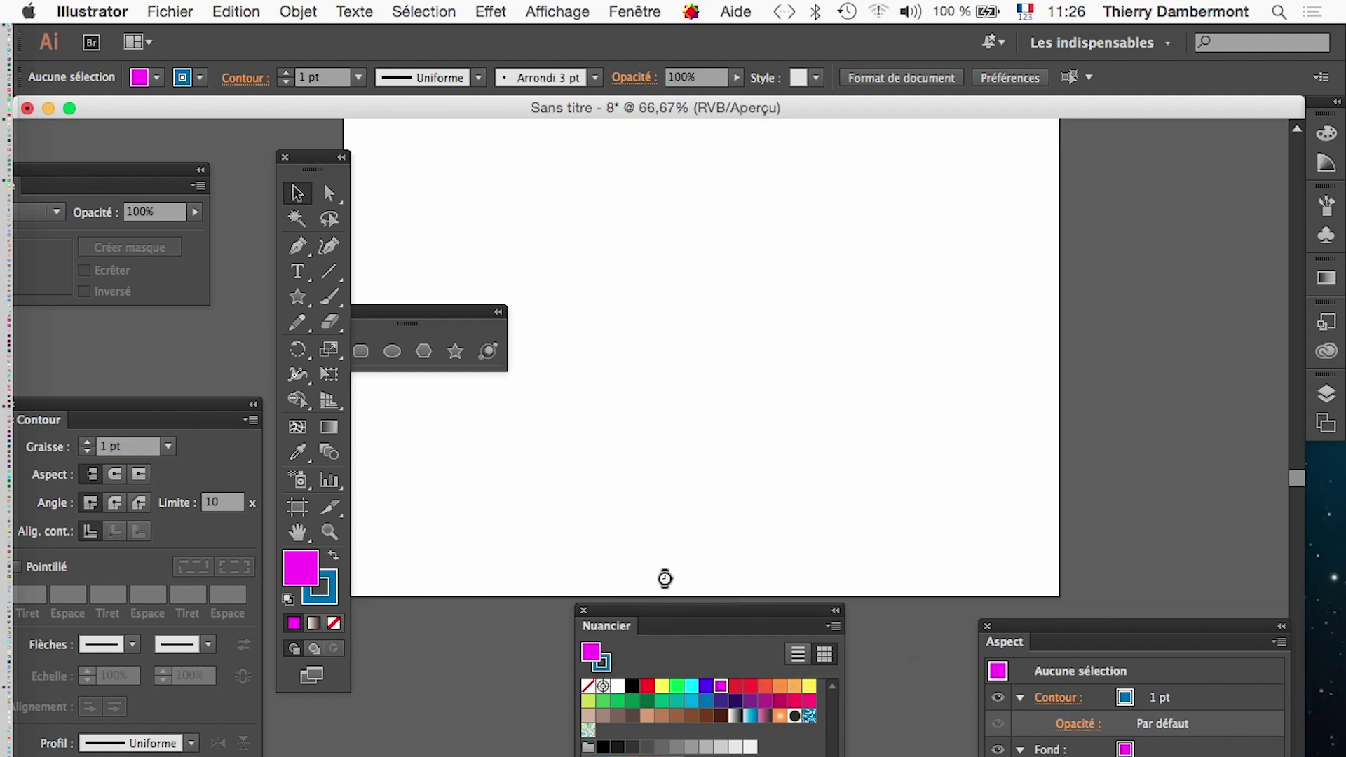
{"action": "left_click", "coordinate": [27, 108]}
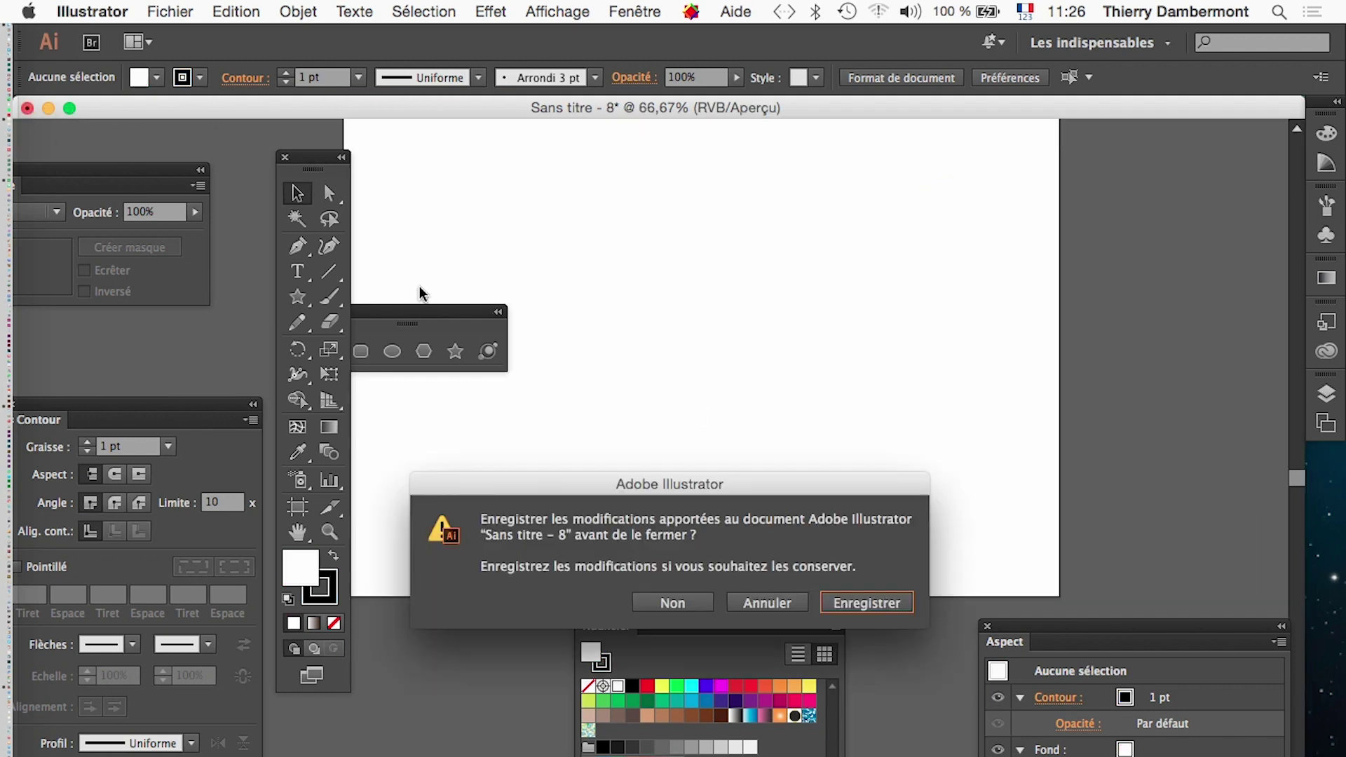
{"action": "left_click", "coordinate": [672, 602]}
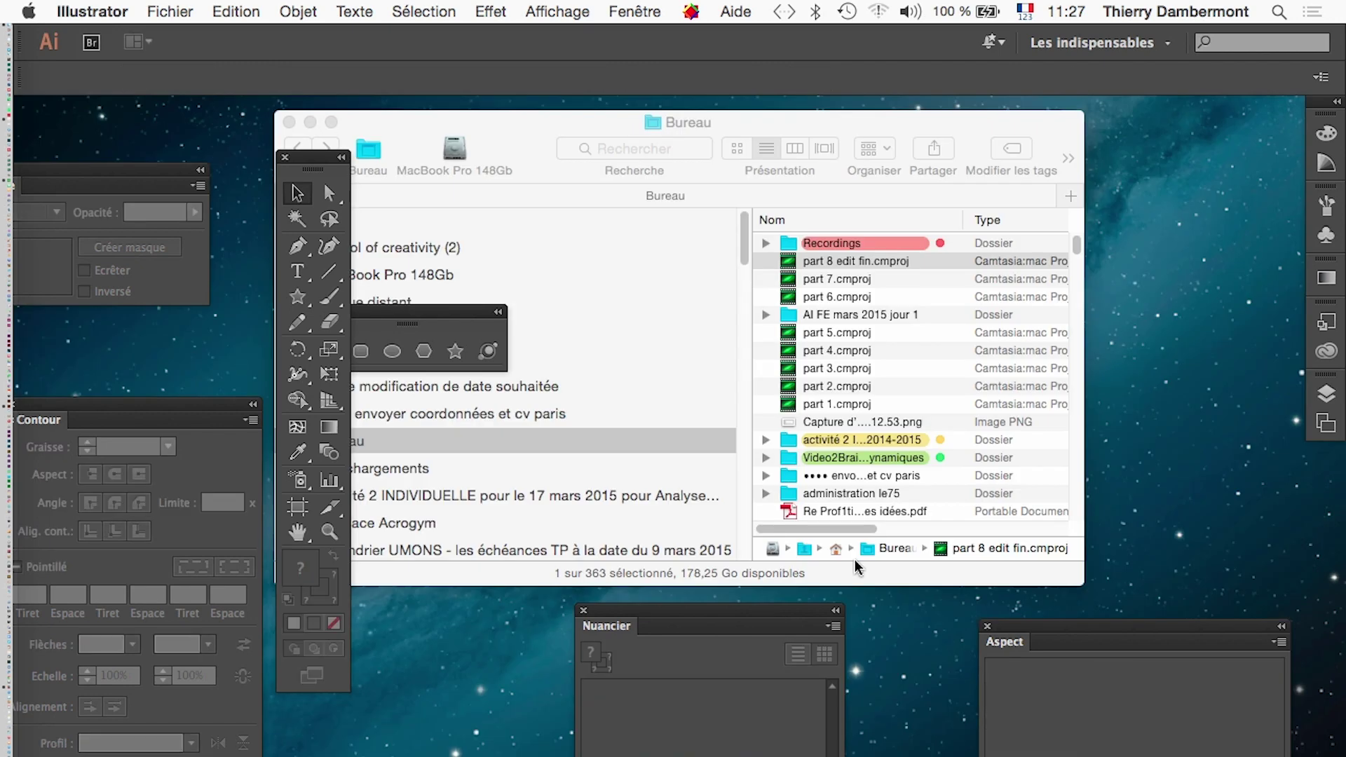
Reset the Les indispensables workspace and hide the other applications
{"action": "left_click", "coordinate": [1125, 42]}
{"action": "left_click", "coordinate": [1140, 267]}
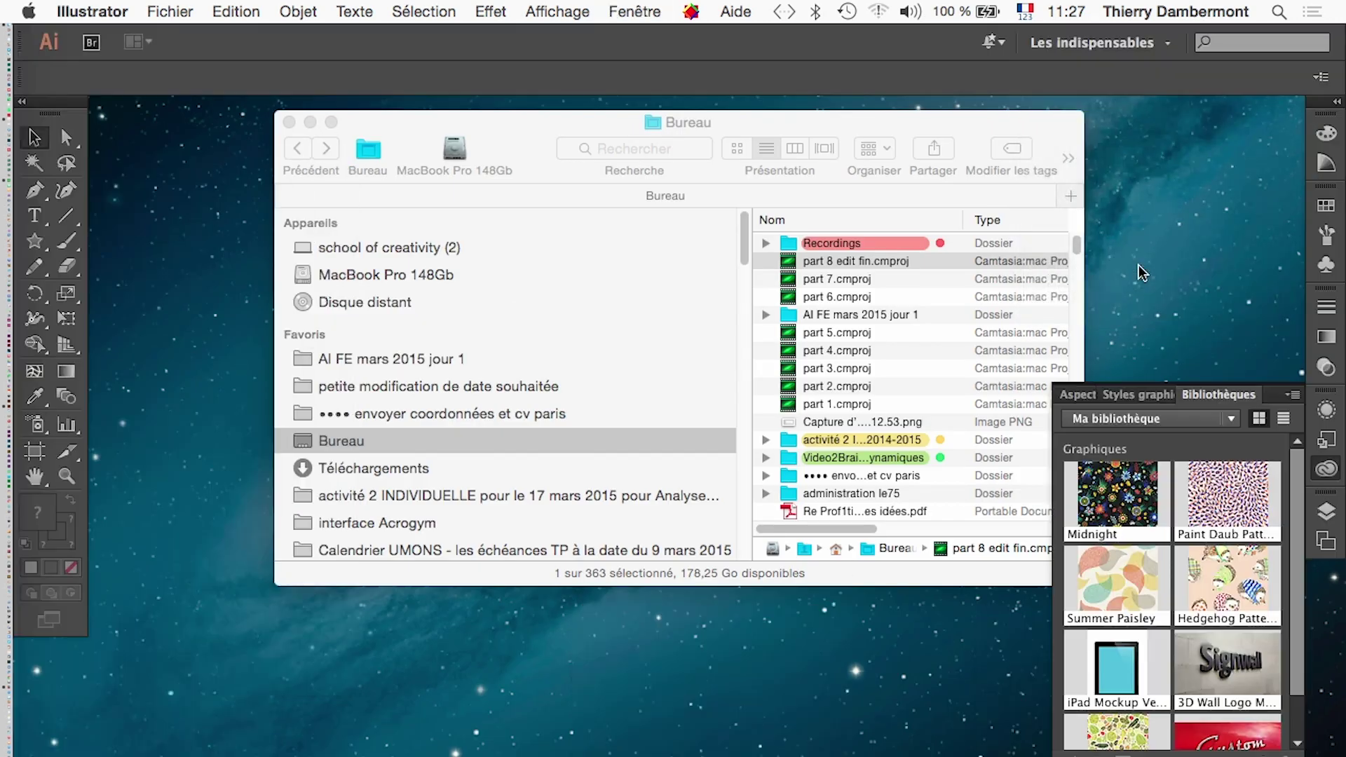
{"action": "key", "text": "alt+super+h"}
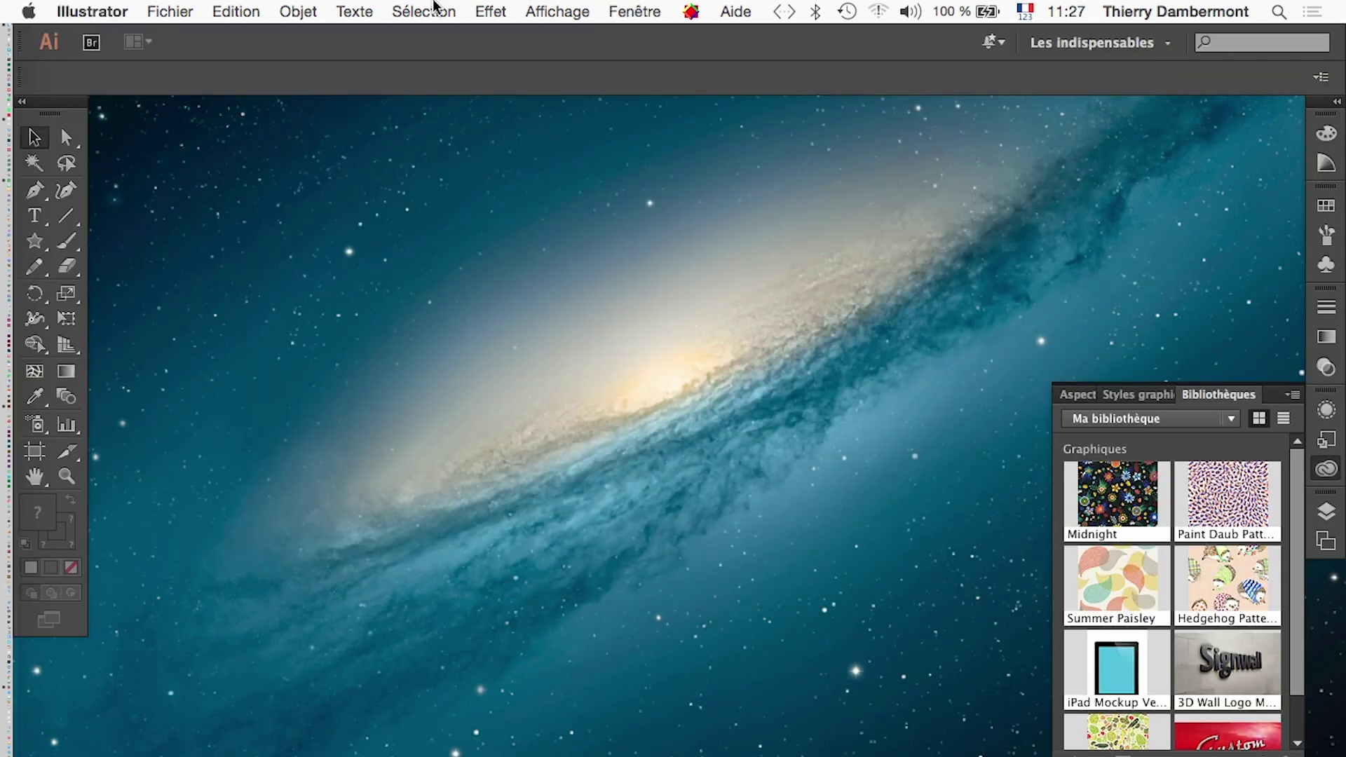
{"action": "left_click", "coordinate": [198, 10]}
Create a new 1280 × 800 px document and hide the transparency grid
{"action": "left_click", "coordinate": [194, 38]}
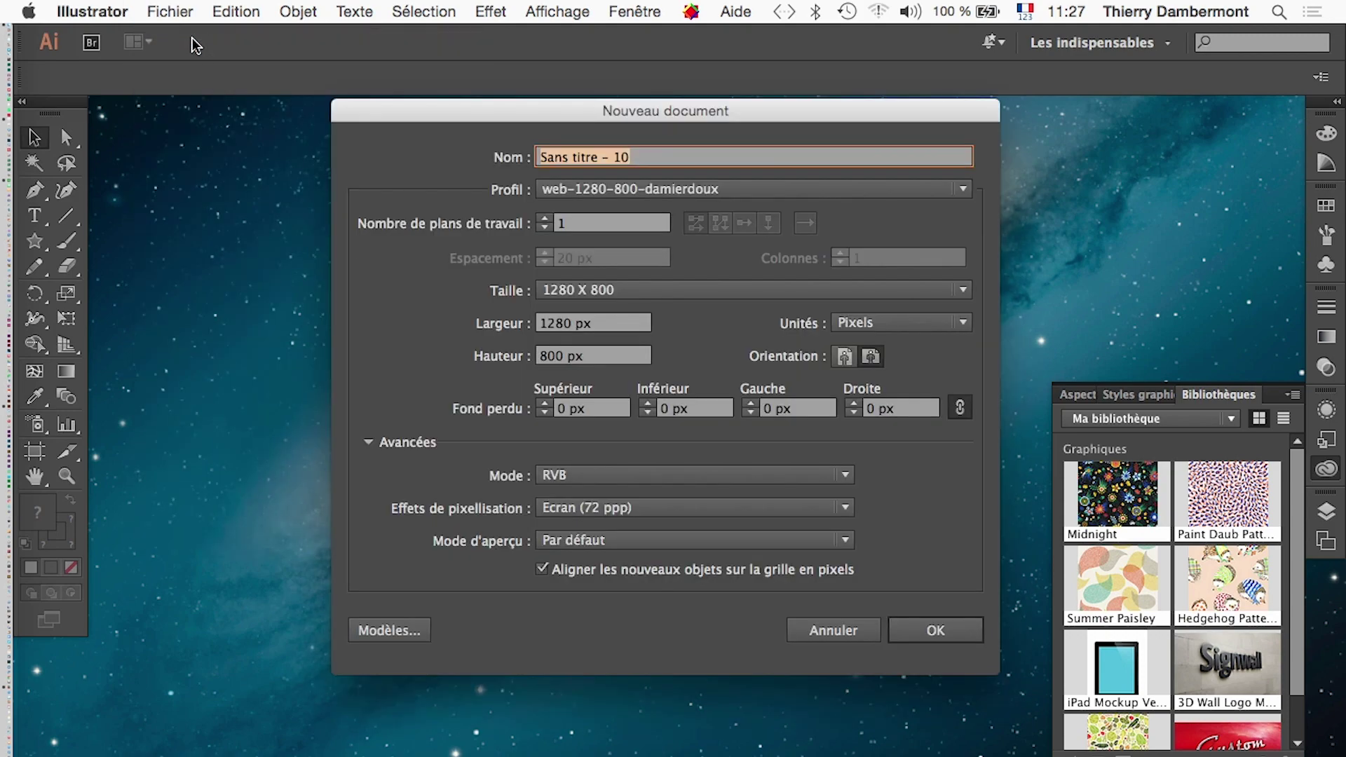
{"action": "left_click", "coordinate": [961, 634]}
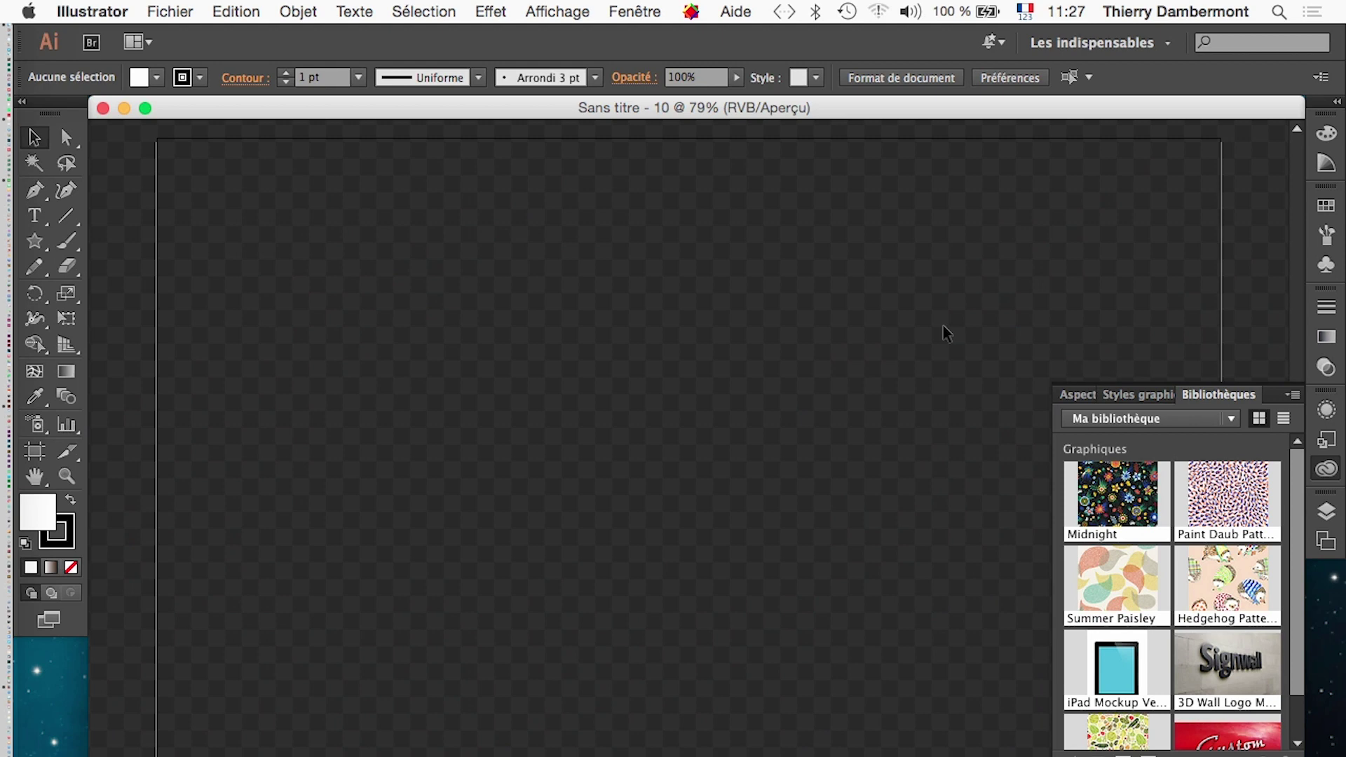
{"action": "left_click", "coordinate": [555, 11]}
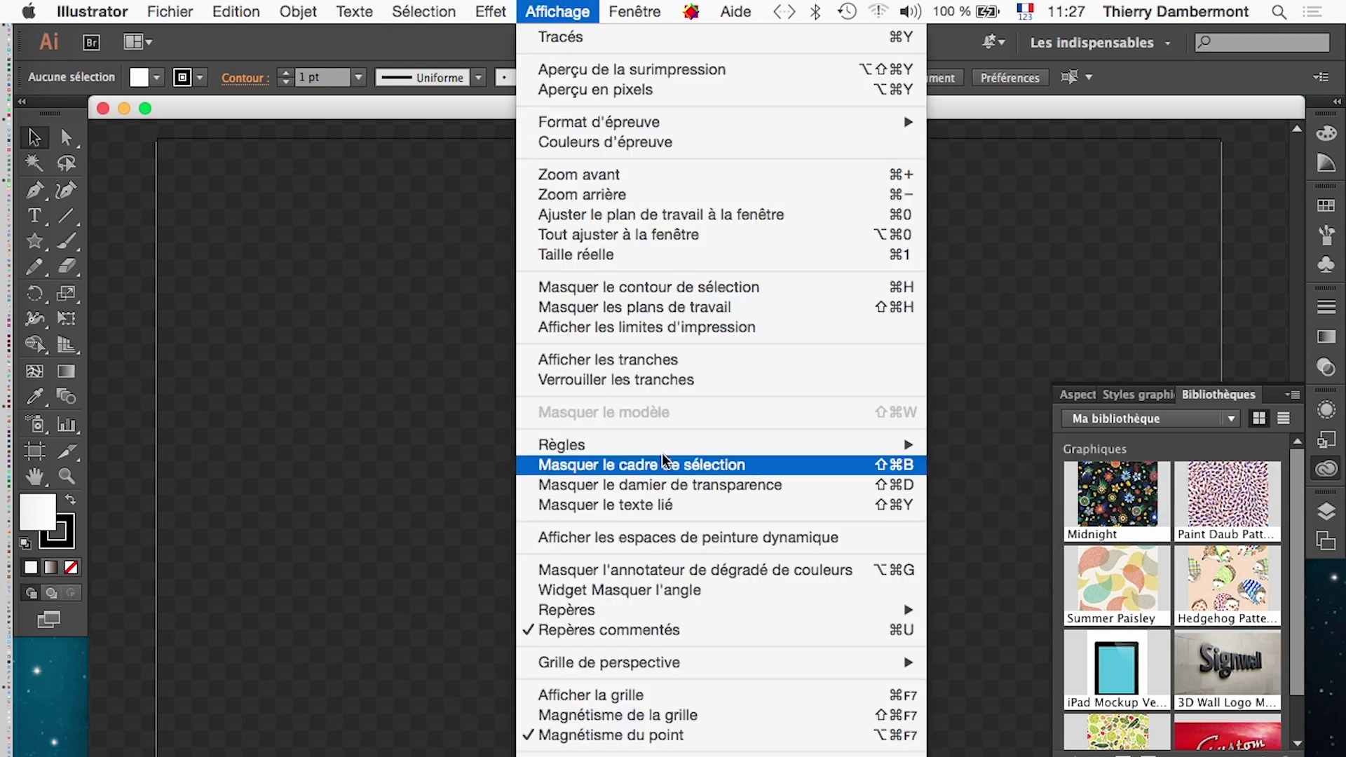
{"action": "left_click", "coordinate": [669, 485]}
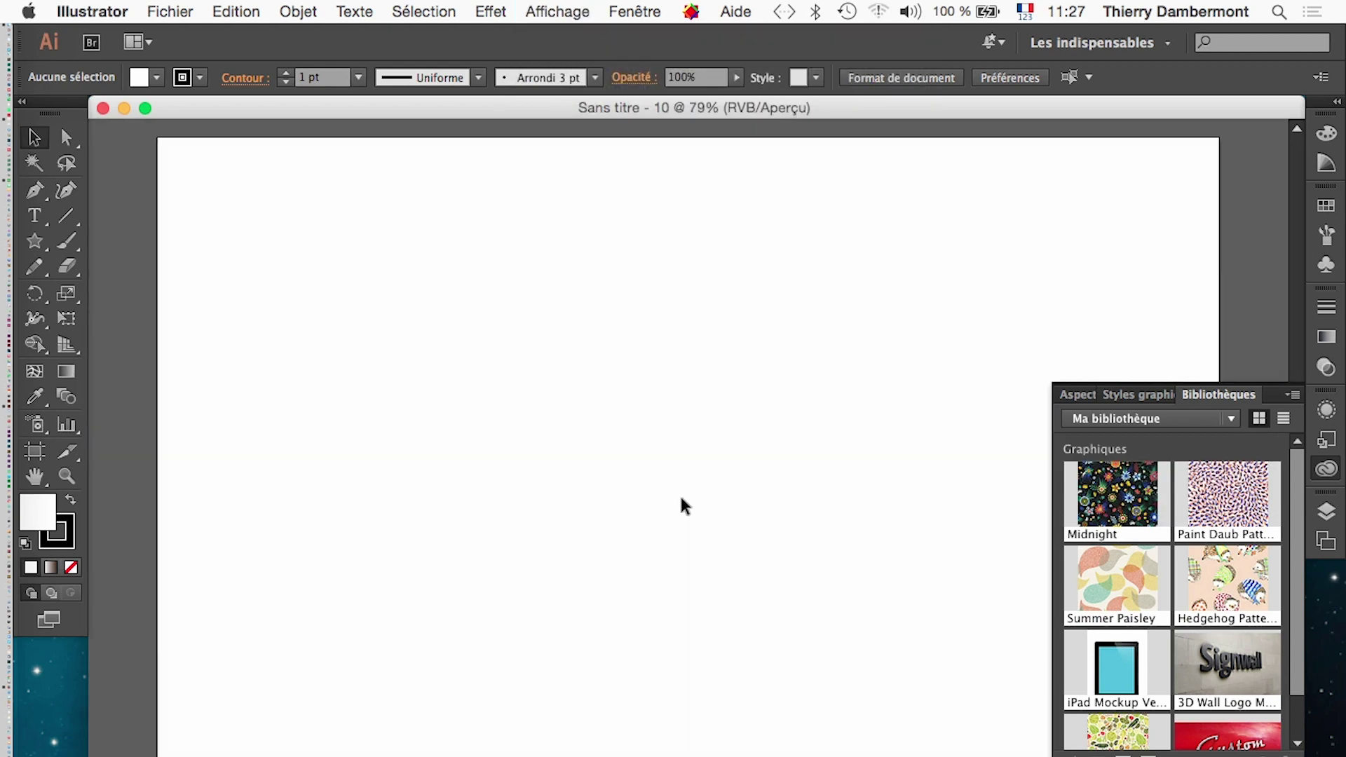
Pan the artboard up and left, and float the tools panel
{"action": "scroll", "coordinate": [712, 472], "scroll_direction": "down", "scroll_amount": 1}
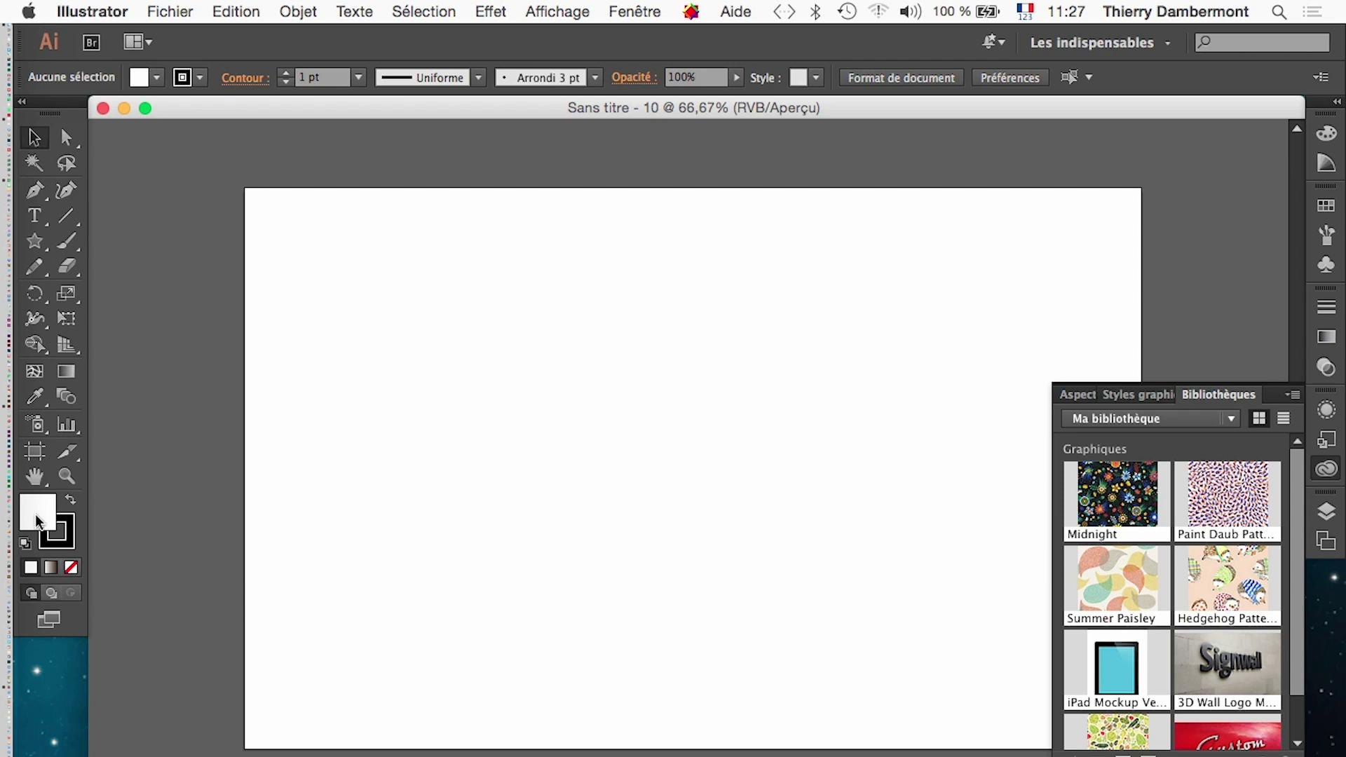
{"action": "left_click", "coordinate": [34, 476]}
{"action": "left_click_drag", "start_coordinate": [412, 488], "coordinate": [300, 456]}
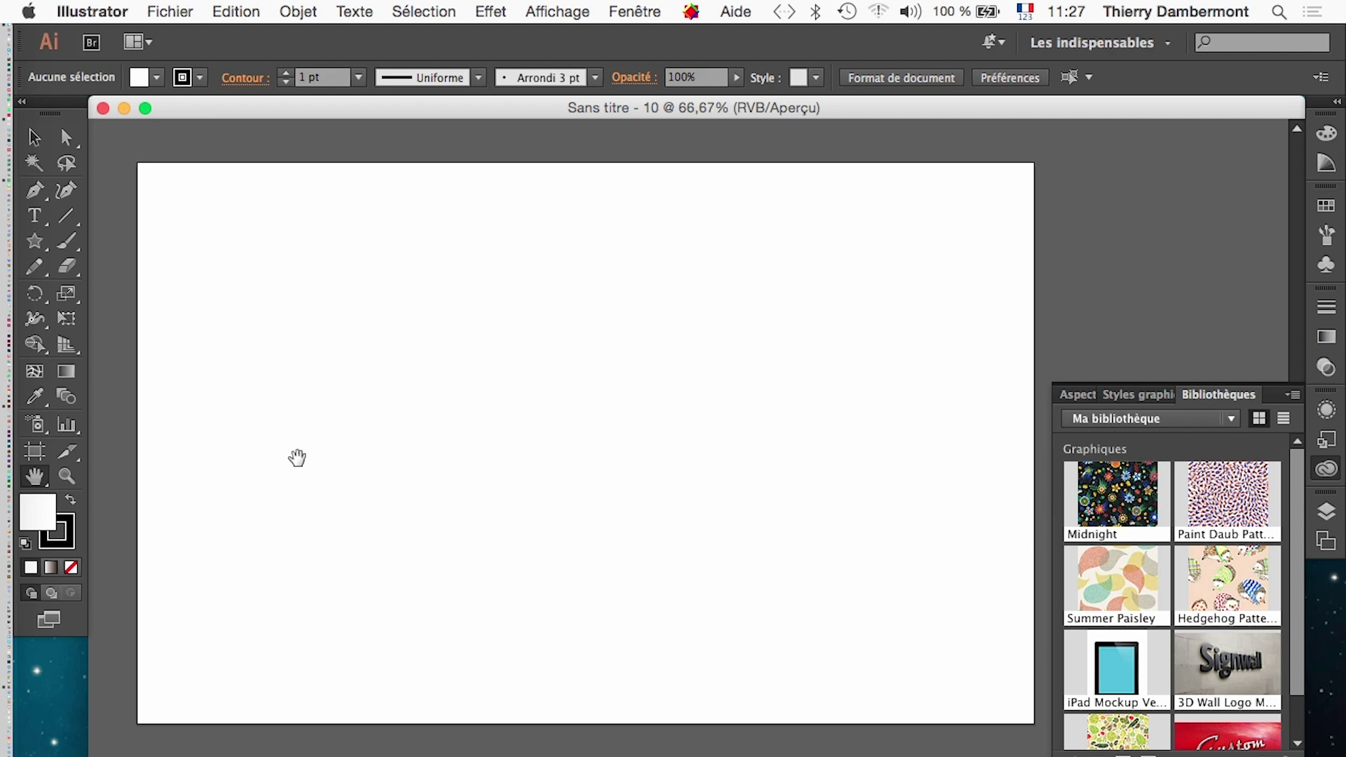
{"action": "left_click_drag", "start_coordinate": [65, 109], "coordinate": [82, 148]}
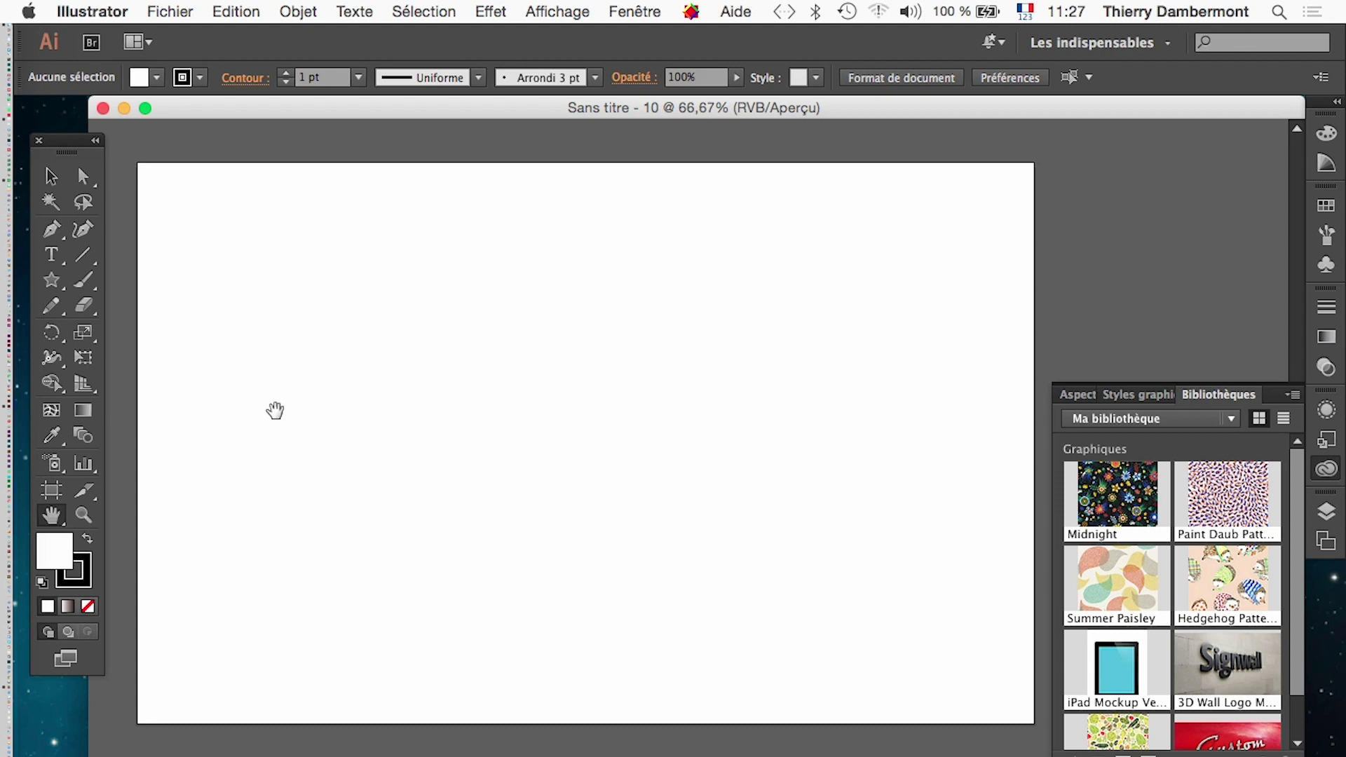
Place a text point on the artboard and type abc
{"action": "left_click", "coordinate": [51, 255]}
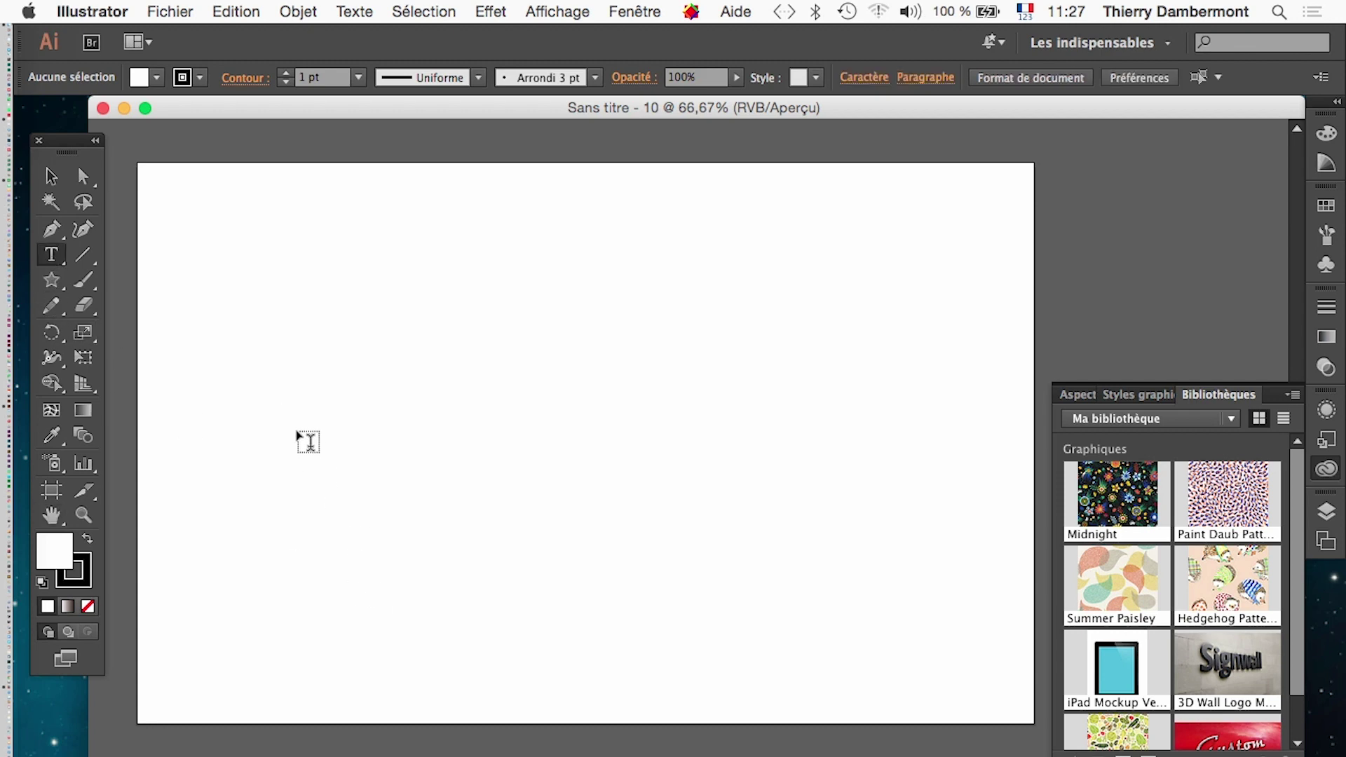
{"action": "left_click", "coordinate": [300, 436]}
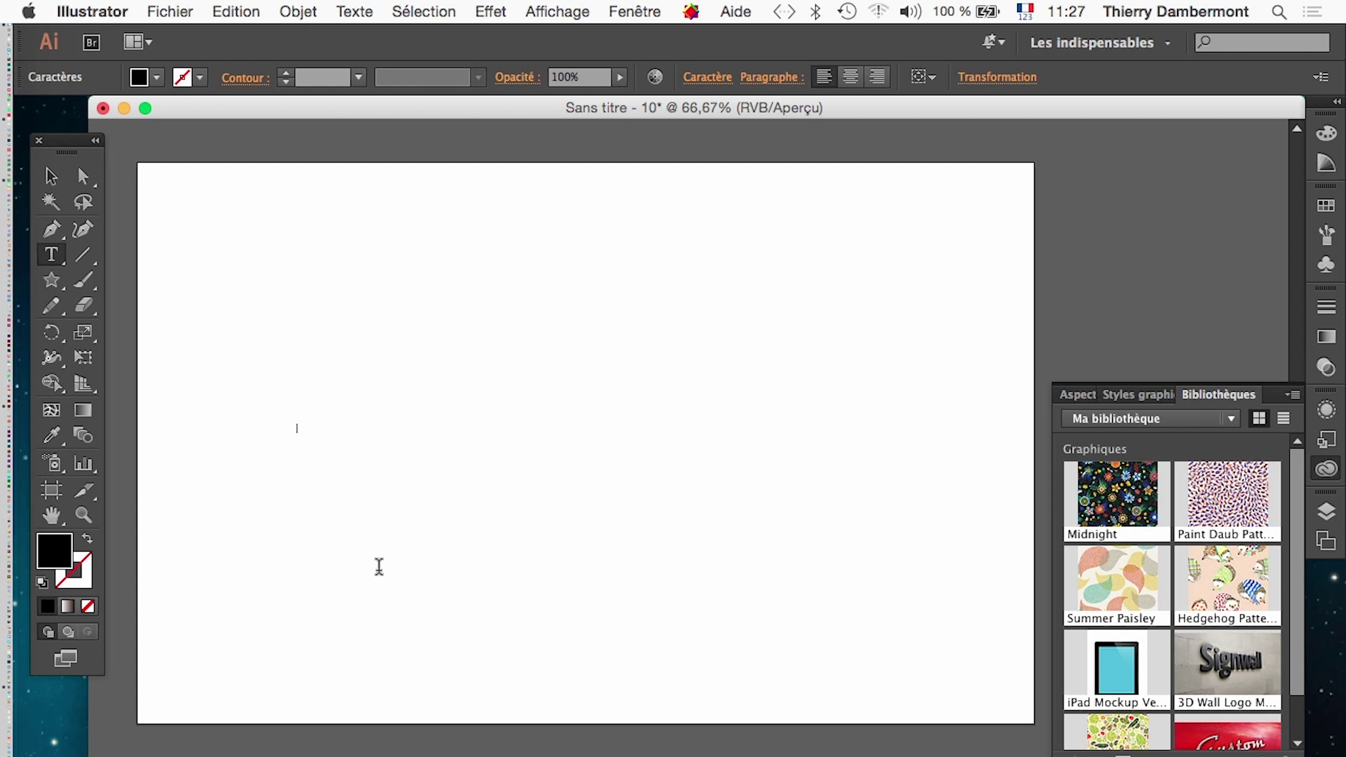
{"action": "scroll", "coordinate": [293, 451], "scroll_direction": "up", "scroll_amount": 1}
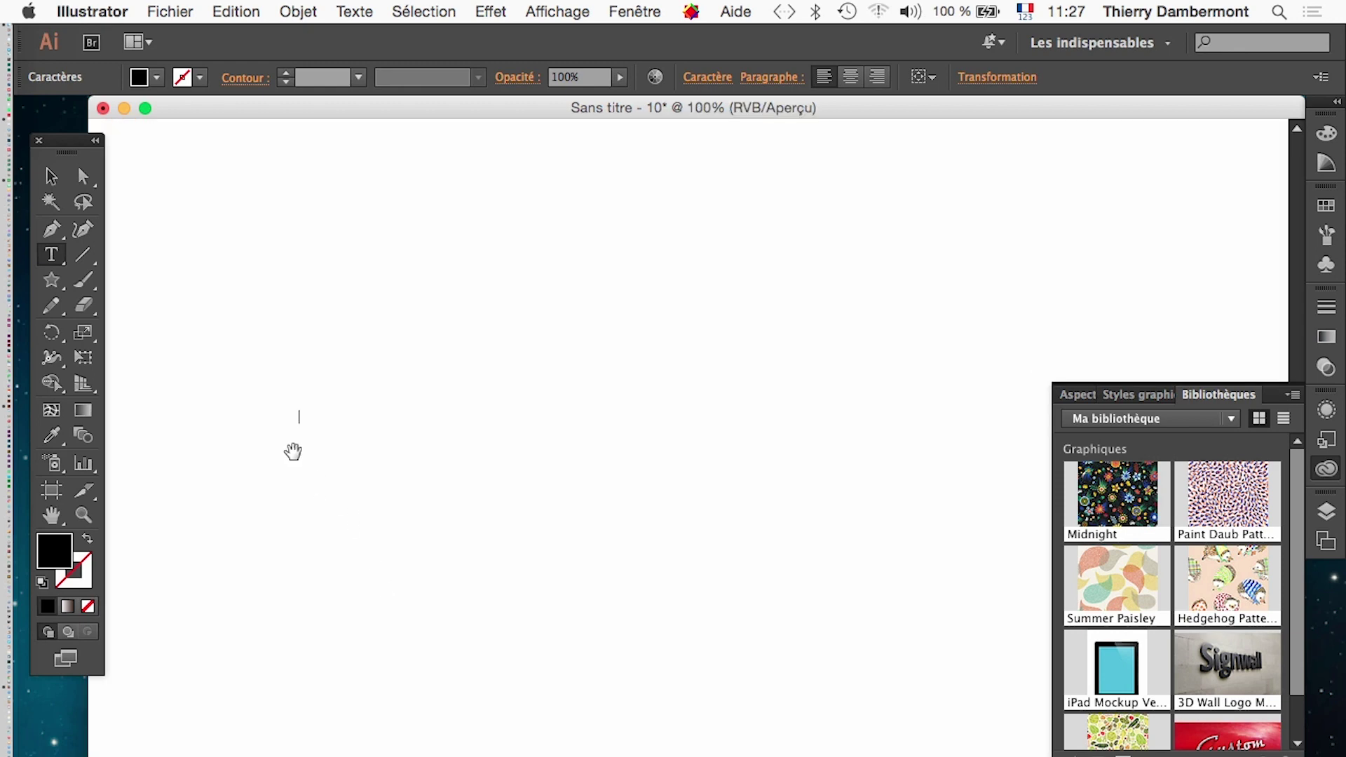
{"action": "scroll", "coordinate": [293, 452], "scroll_direction": "up", "scroll_amount": 4}
{"action": "scroll", "coordinate": [293, 444], "scroll_direction": "down", "scroll_amount": 1}
{"action": "scroll", "coordinate": [293, 445], "scroll_direction": "down", "scroll_amount": 1}
{"action": "scroll", "coordinate": [292, 450], "scroll_direction": "down", "scroll_amount": 1}
{"action": "scroll", "coordinate": [292, 449], "scroll_direction": "down", "scroll_amount": 1}
{"action": "type", "text": "bc"}
Scale the abc text up by its corner and move it toward the artboard centre
{"action": "left_click", "coordinate": [50, 175]}
{"action": "left_click", "coordinate": [421, 663]}
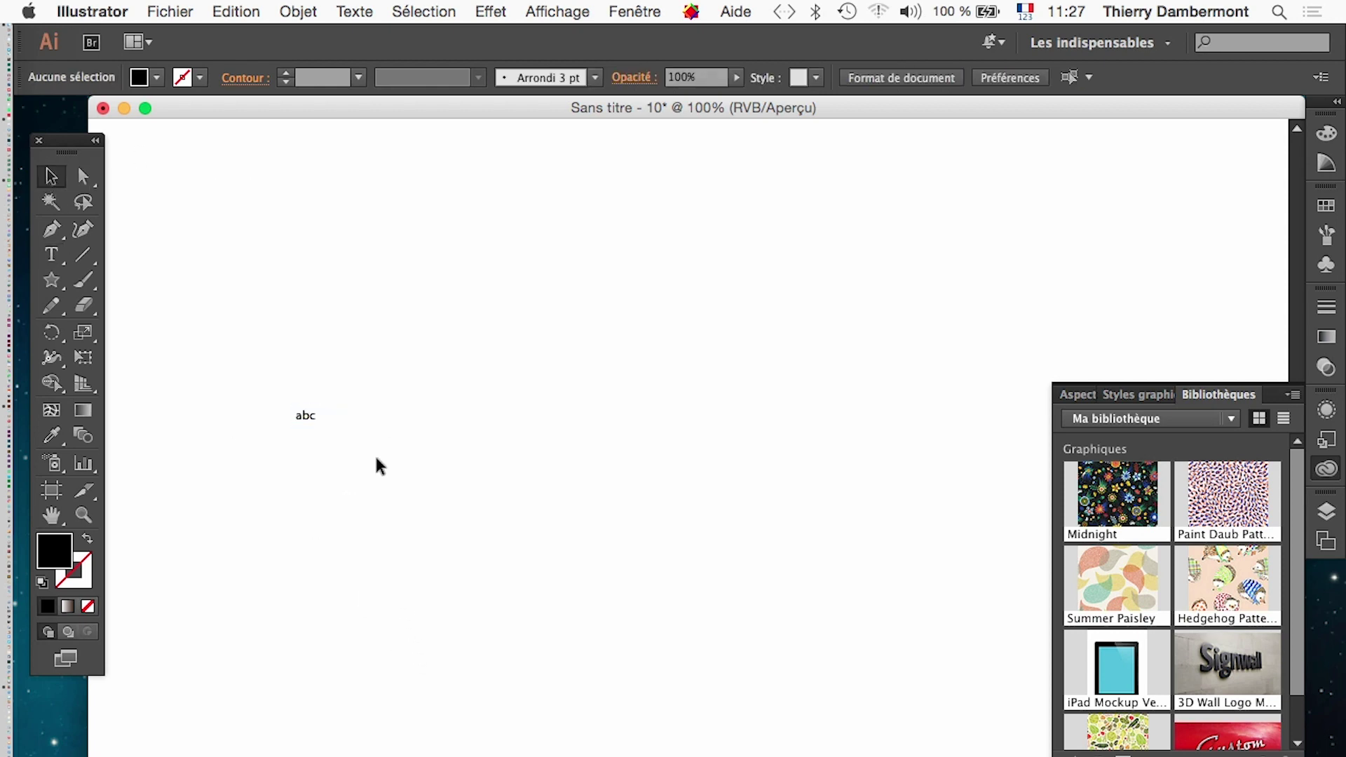
{"action": "left_click", "coordinate": [308, 419]}
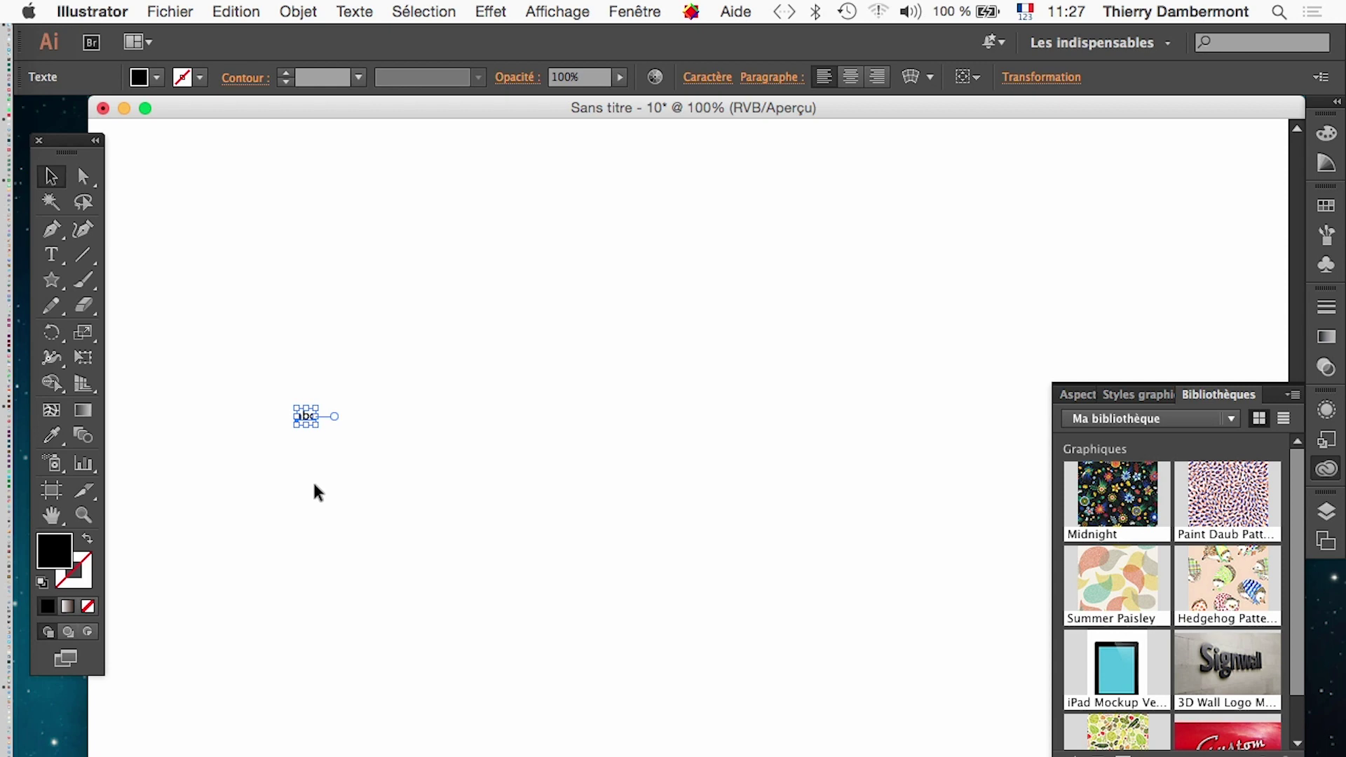
{"action": "mouse_move", "coordinate": [317, 425]}
{"action": "left_mouse_down"}
{"action": "mouse_move", "coordinate": [420, 517]}
{"action": "mouse_move", "coordinate": [482, 546]}
{"action": "mouse_move", "coordinate": [856, 667]}
{"action": "mouse_move", "coordinate": [646, 580]}
{"action": "mouse_move", "coordinate": [545, 566]}
{"action": "mouse_move", "coordinate": [955, 715]}
{"action": "mouse_move", "coordinate": [504, 534]}
{"action": "mouse_move", "coordinate": [708, 669]}
{"action": "mouse_move", "coordinate": [766, 691]}
{"action": "mouse_move", "coordinate": [621, 577]}
{"action": "mouse_move", "coordinate": [733, 658]}
{"action": "mouse_move", "coordinate": [590, 564]}
{"action": "mouse_move", "coordinate": [778, 700]}
{"action": "mouse_move", "coordinate": [559, 532]}
{"action": "mouse_move", "coordinate": [781, 721]}
{"action": "mouse_move", "coordinate": [804, 718]}
{"action": "mouse_move", "coordinate": [565, 523]}
{"action": "mouse_move", "coordinate": [817, 751]}
{"action": "mouse_move", "coordinate": [742, 676]}
{"action": "mouse_move", "coordinate": [357, 435]}
{"action": "mouse_move", "coordinate": [777, 677]}
{"action": "left_mouse_up"}
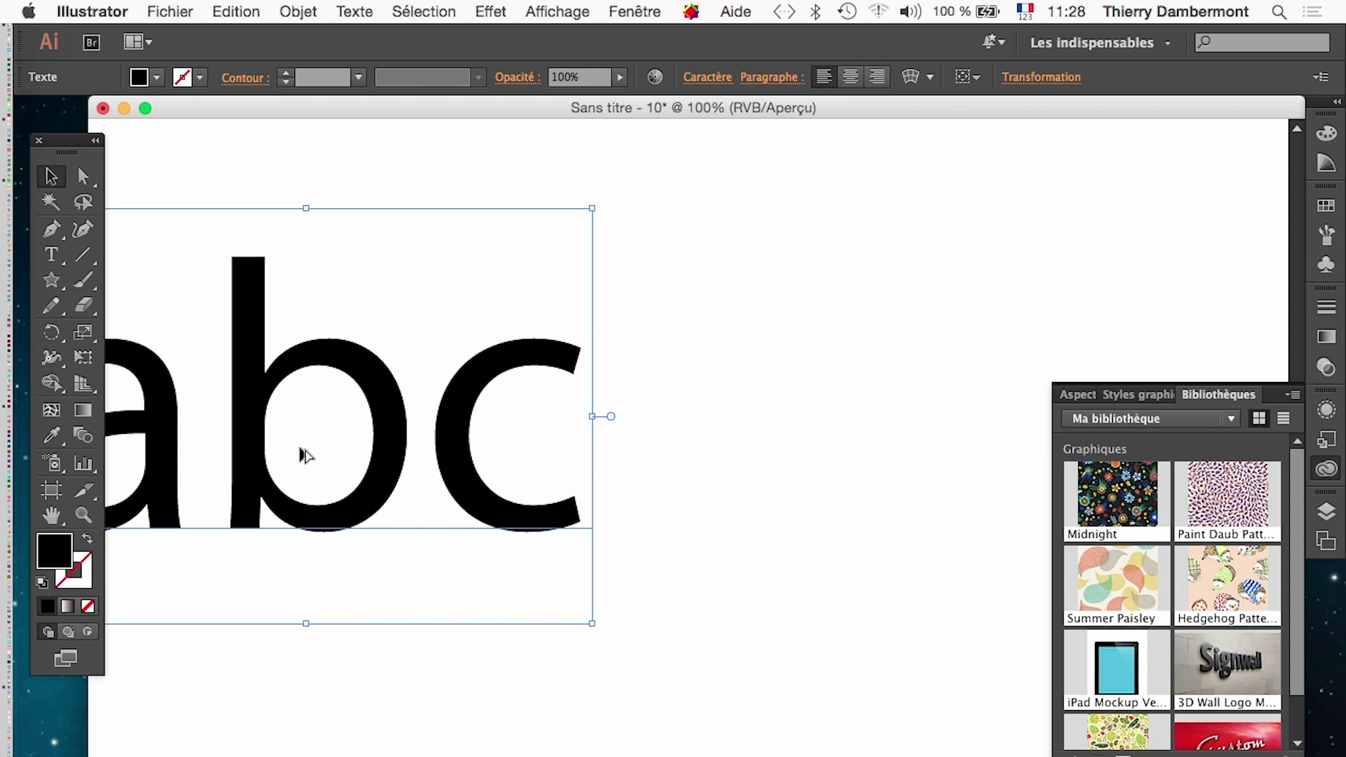
{"action": "scroll", "coordinate": [301, 452], "scroll_direction": "down", "scroll_amount": 1}
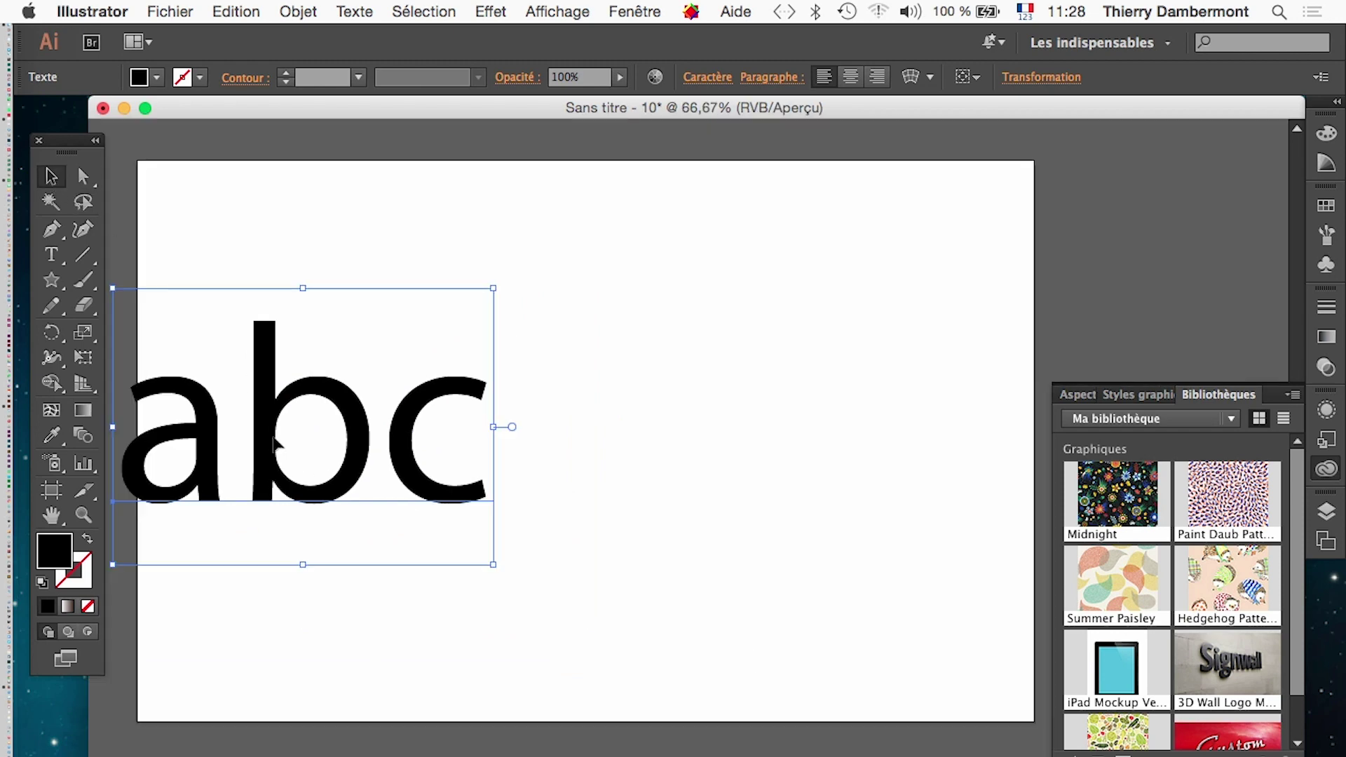
{"action": "left_click_drag", "start_coordinate": [270, 438], "coordinate": [480, 481]}
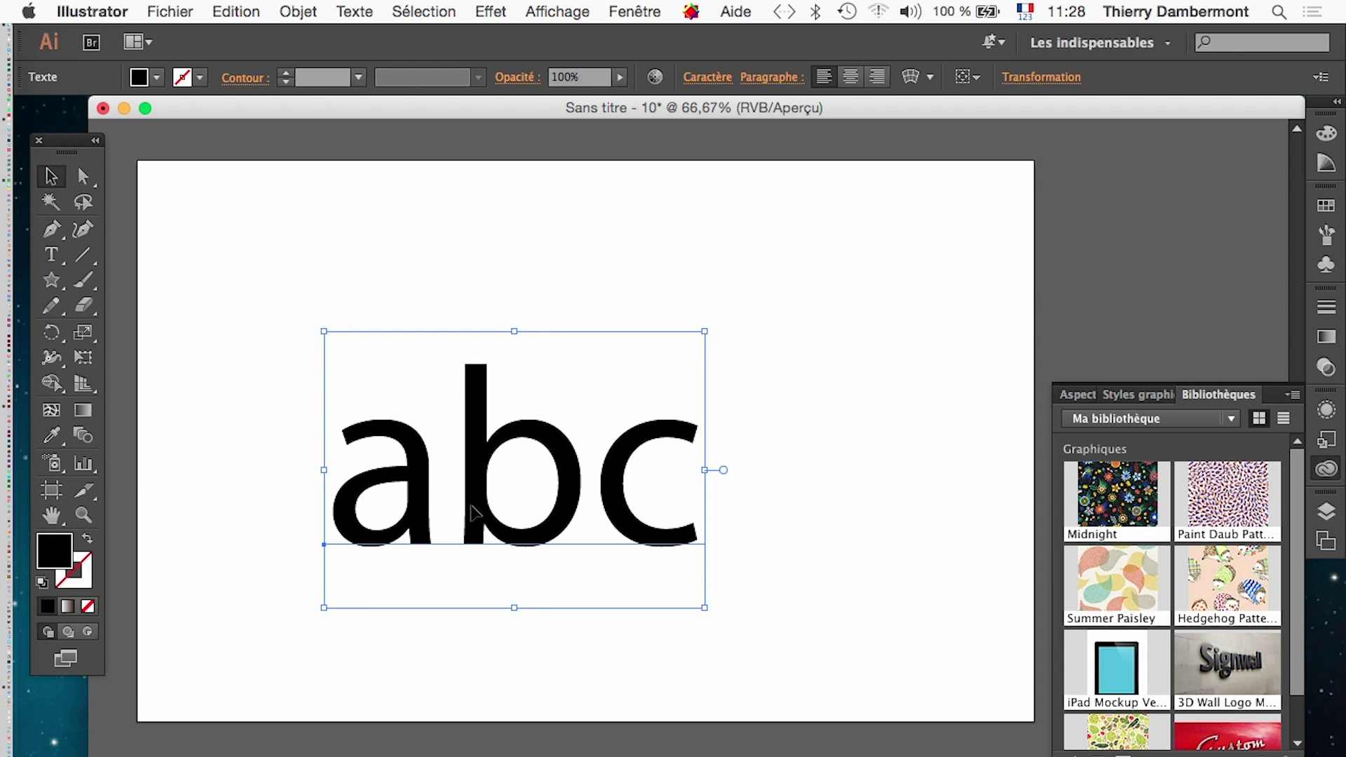
{"action": "left_click_drag", "start_coordinate": [470, 510], "coordinate": [440, 481]}
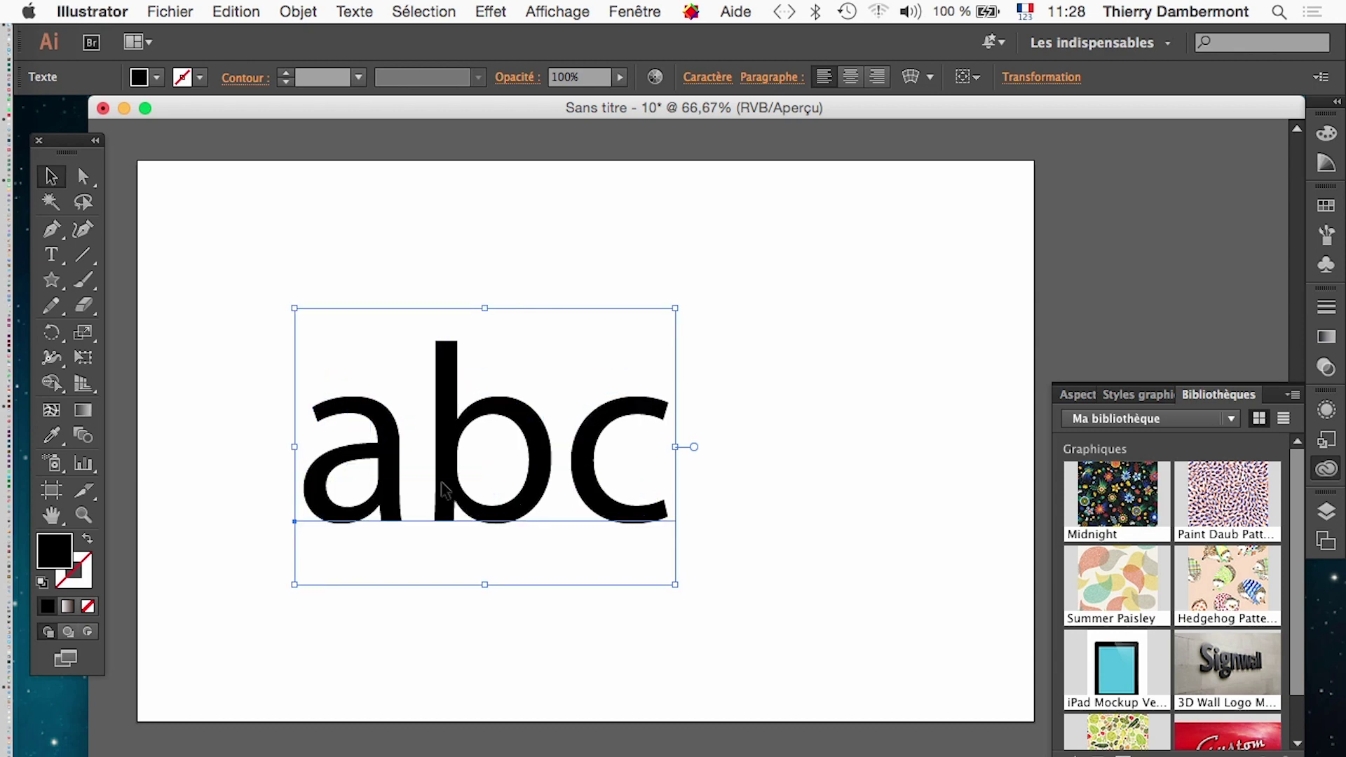
Show the Character panel (Myriad Pro Regular, 363 pt) floating beside the artboard
{"action": "left_click", "coordinate": [379, 9]}
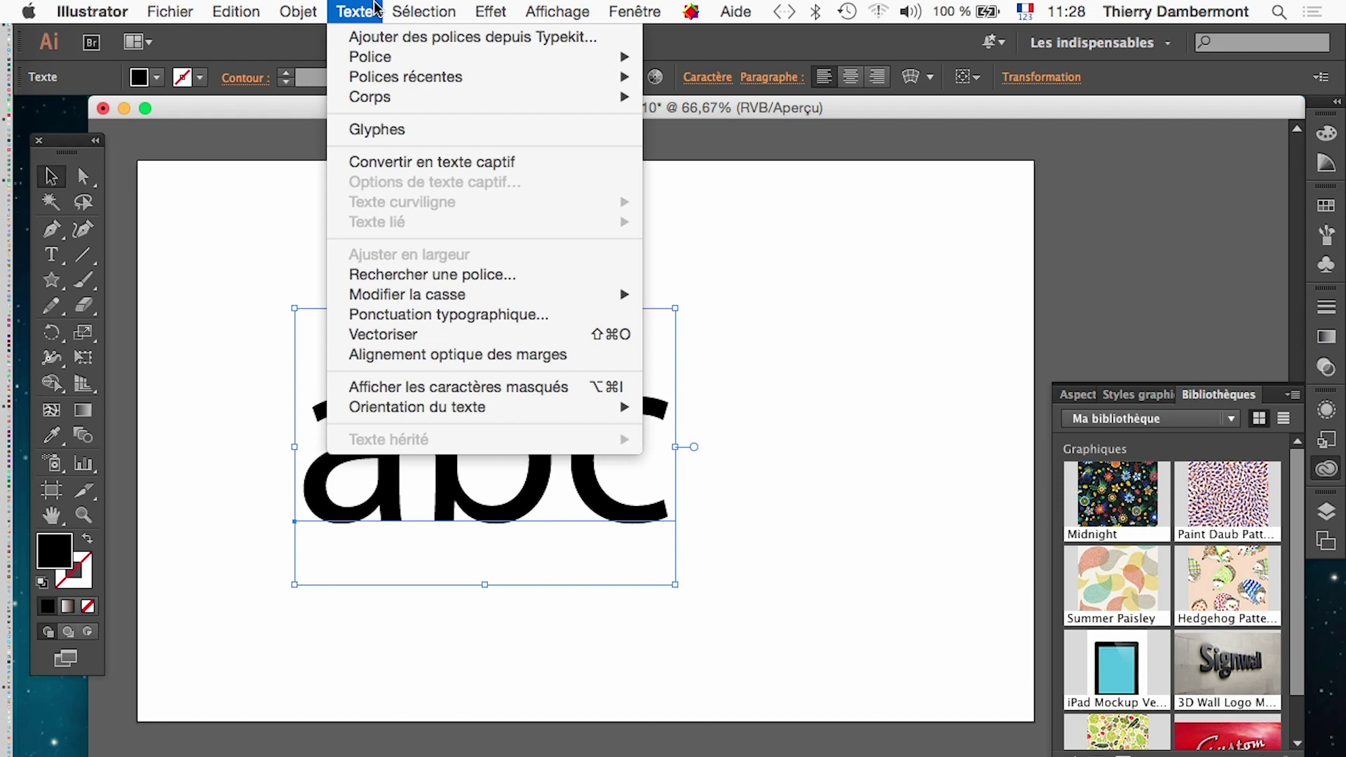
{"action": "mouse_move", "coordinate": [370, 57]}
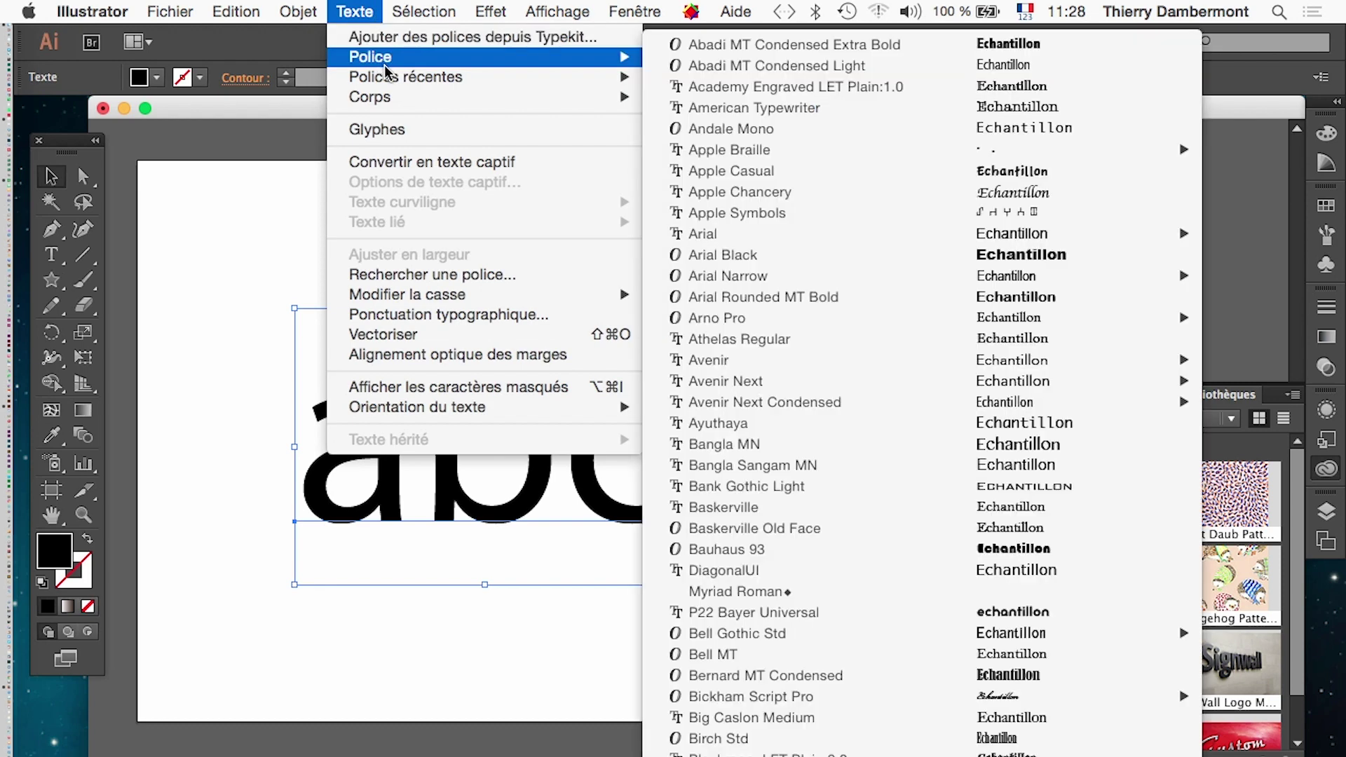
{"action": "left_click", "coordinate": [634, 12]}
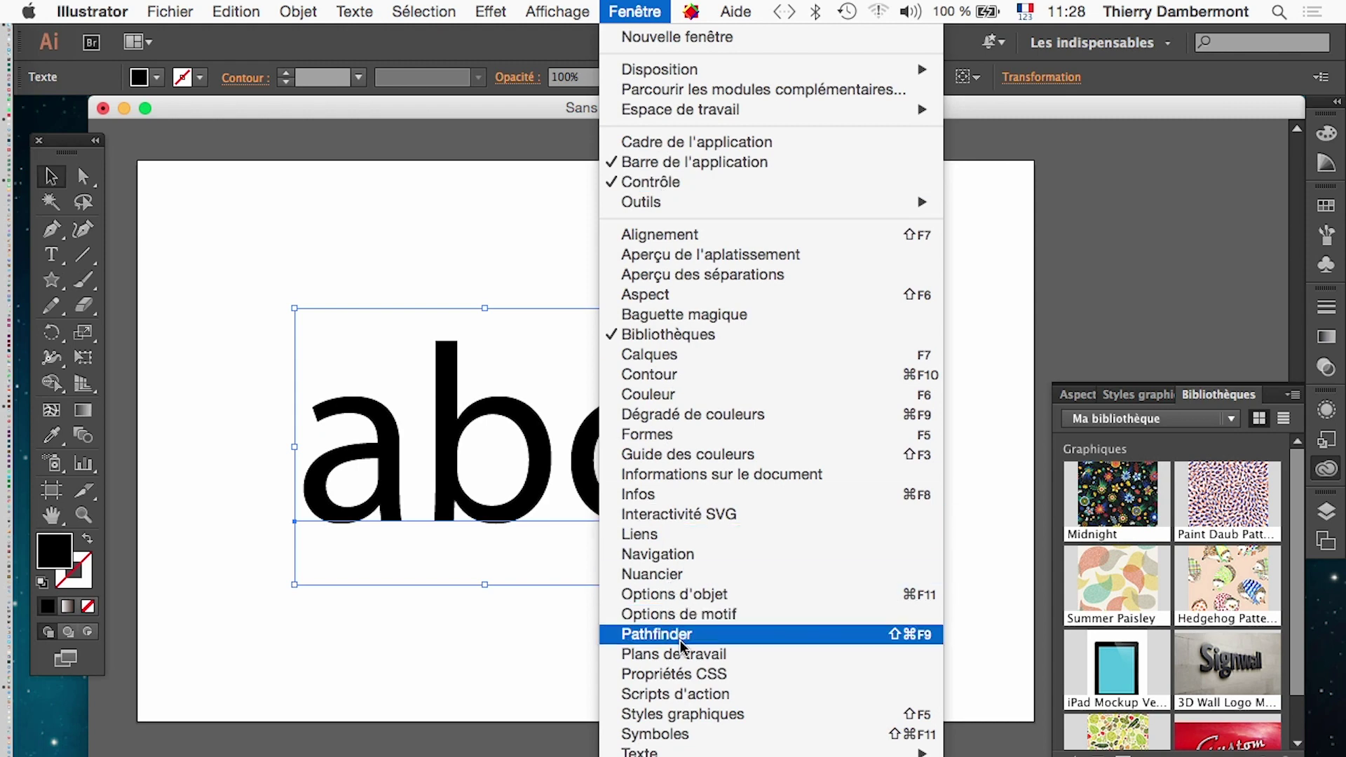
{"action": "mouse_move", "coordinate": [672, 751]}
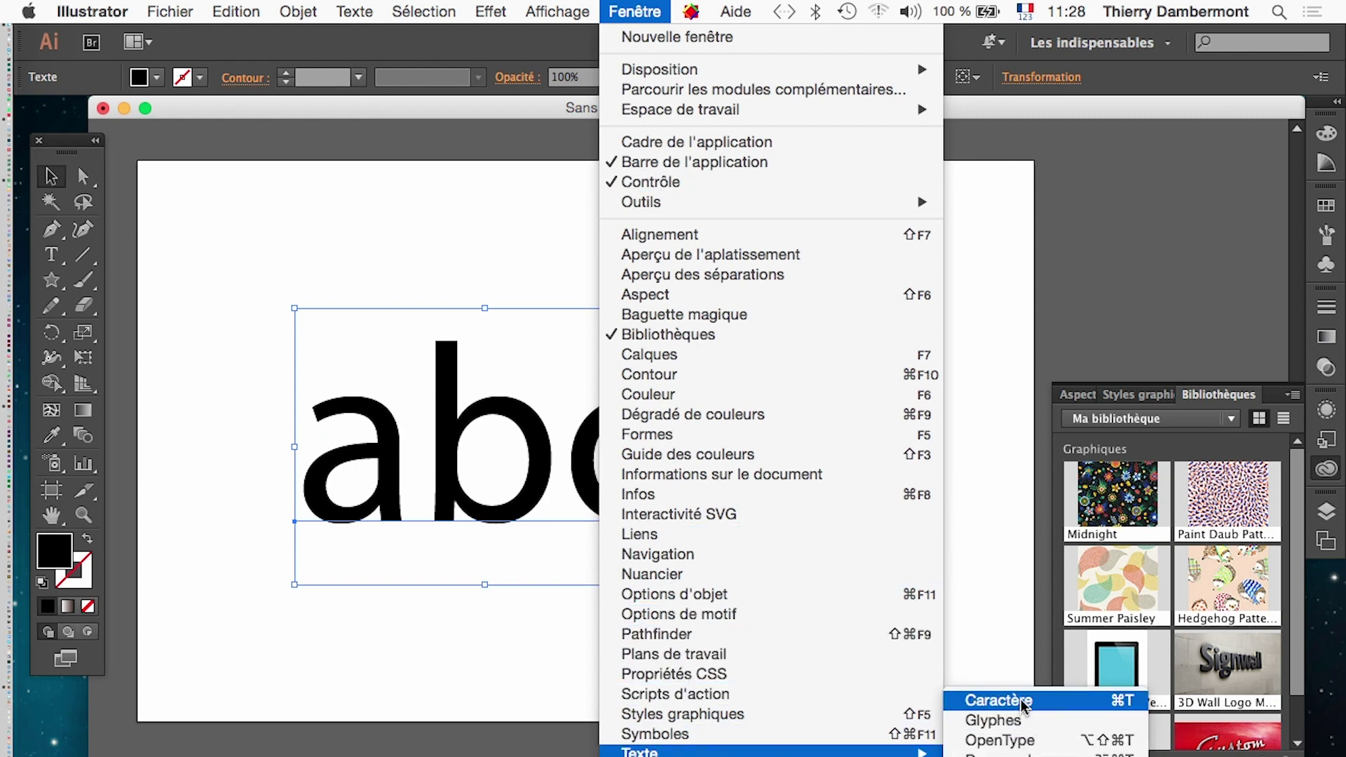
{"action": "left_click", "coordinate": [1023, 700]}
{"action": "left_click_drag", "start_coordinate": [666, 86], "coordinate": [1078, 179]}
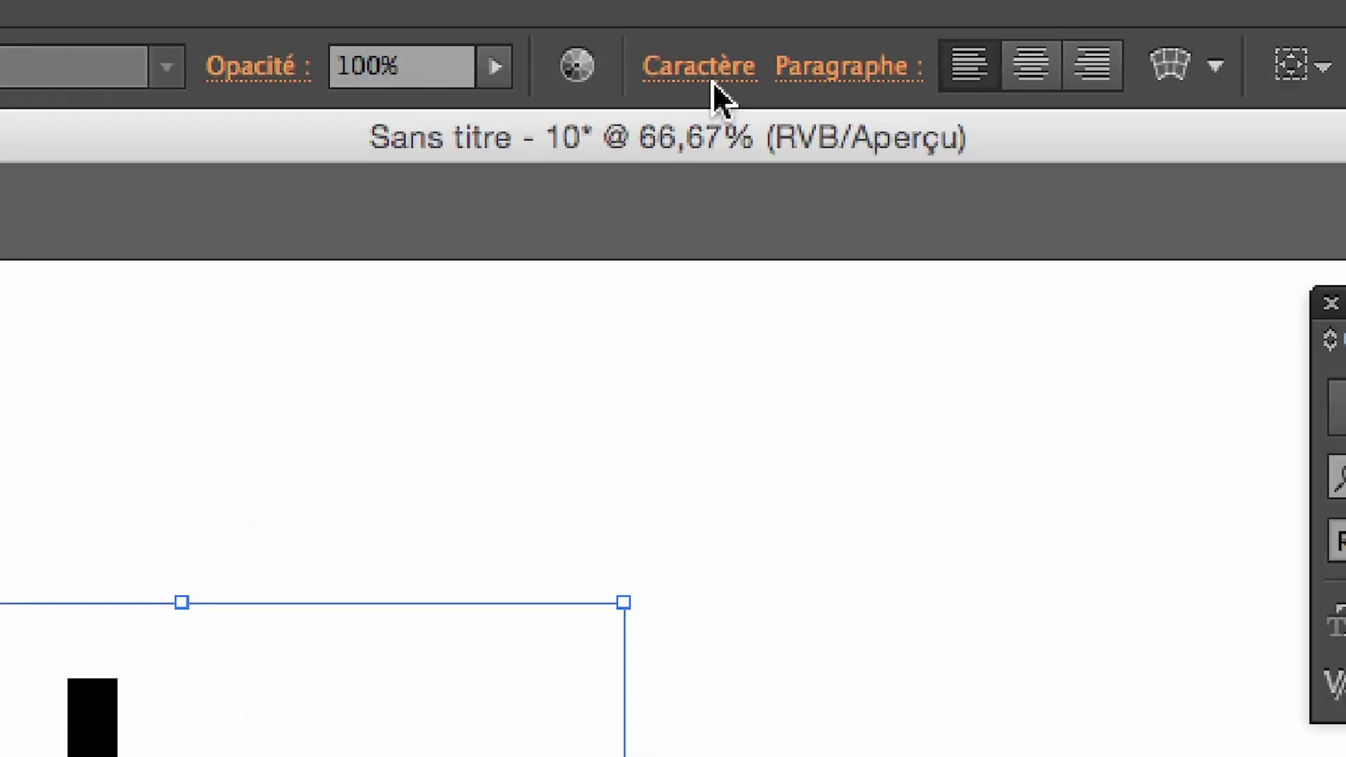
{"action": "left_click", "coordinate": [712, 82]}
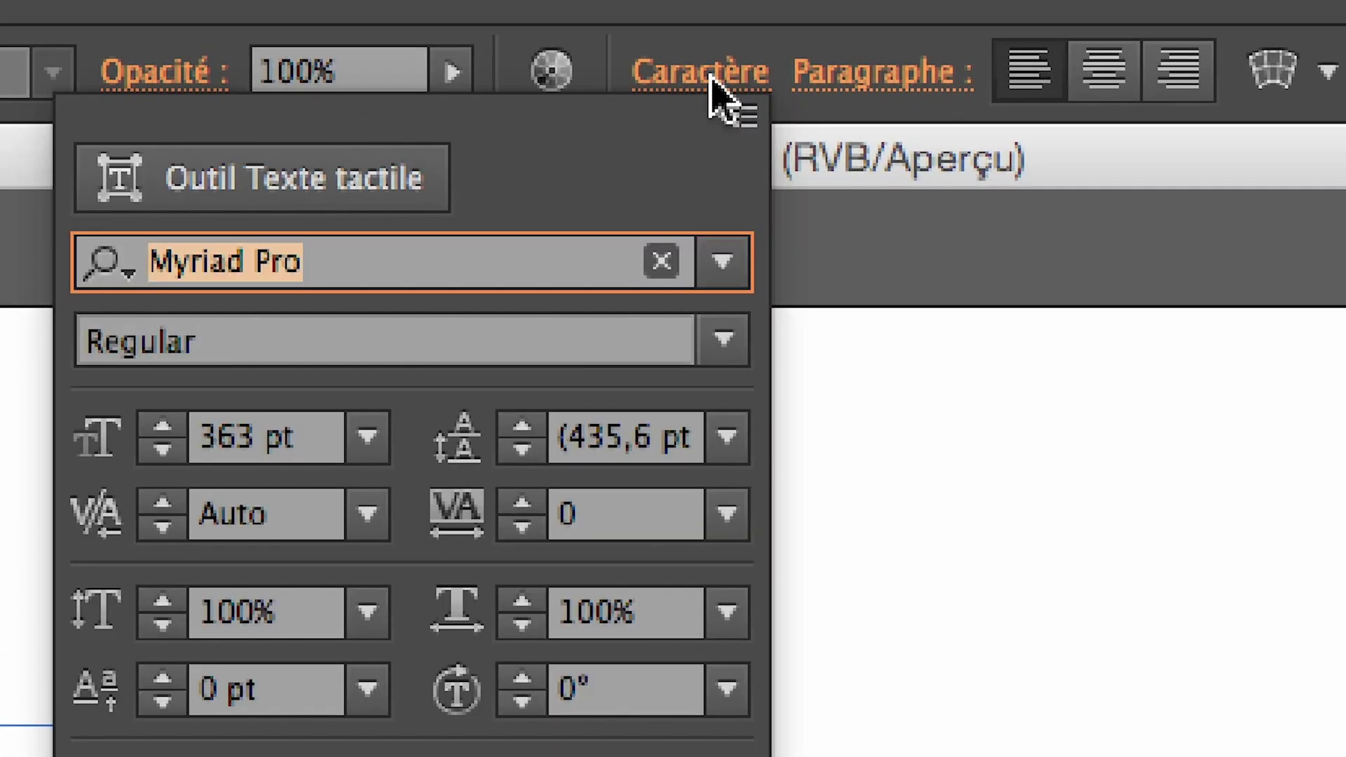
{"action": "left_click", "coordinate": [712, 83]}
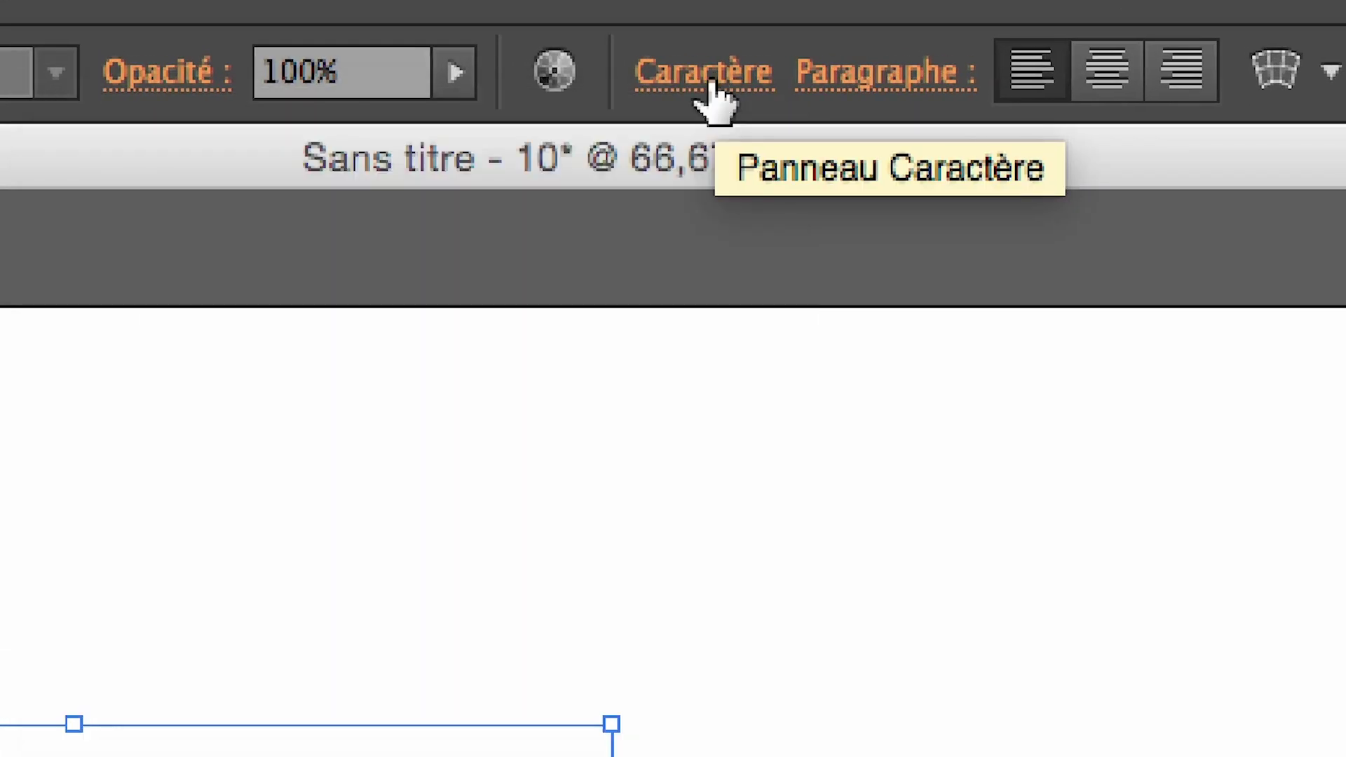
{"action": "left_click", "coordinate": [709, 83]}
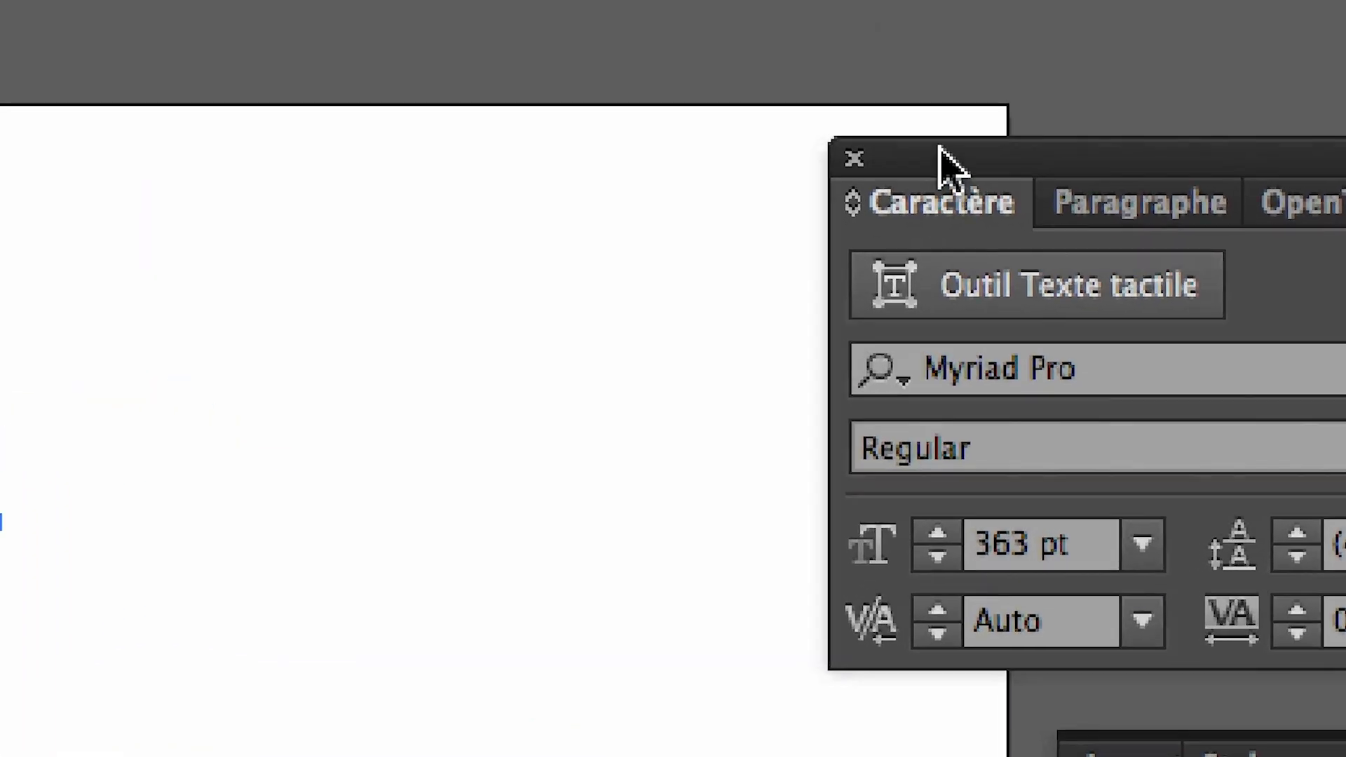
{"action": "left_click_drag", "start_coordinate": [943, 164], "coordinate": [742, 168]}
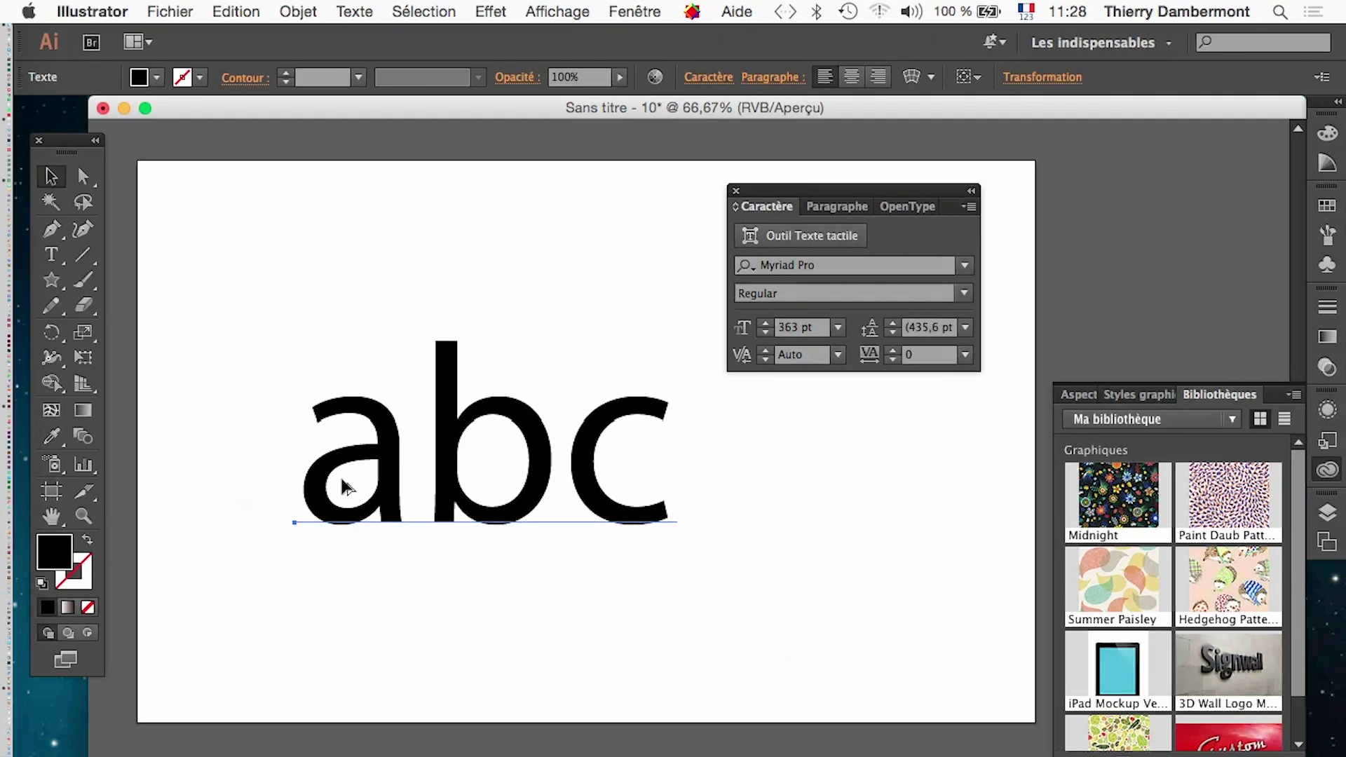
Change the abc font from Myriad Pro to Oriya MN Regular, then close the Character panel
{"action": "left_click", "coordinate": [827, 273]}
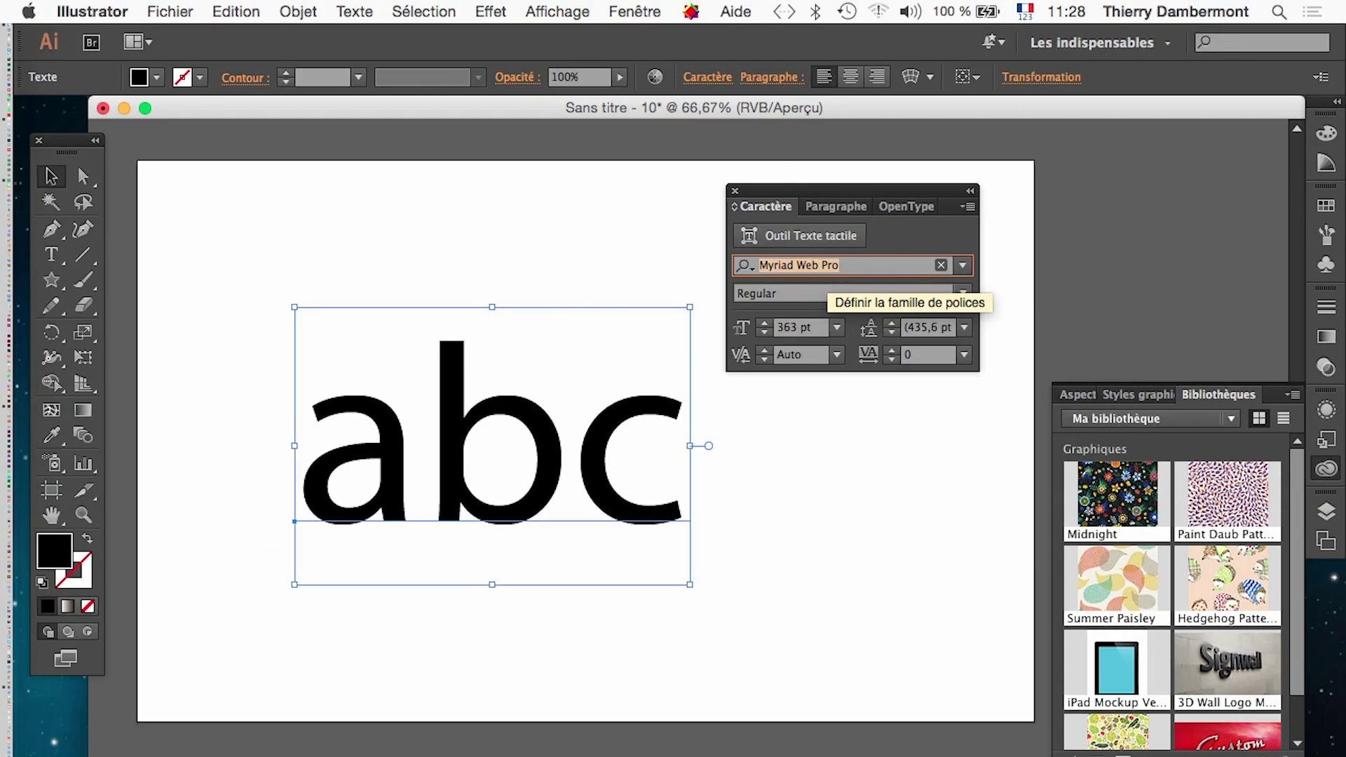
{"action": "key", "text": "Down"}
{"action": "key", "text": "Down"}
{"action": "key", "text": "Down"}
{"action": "key", "text": "Up"}
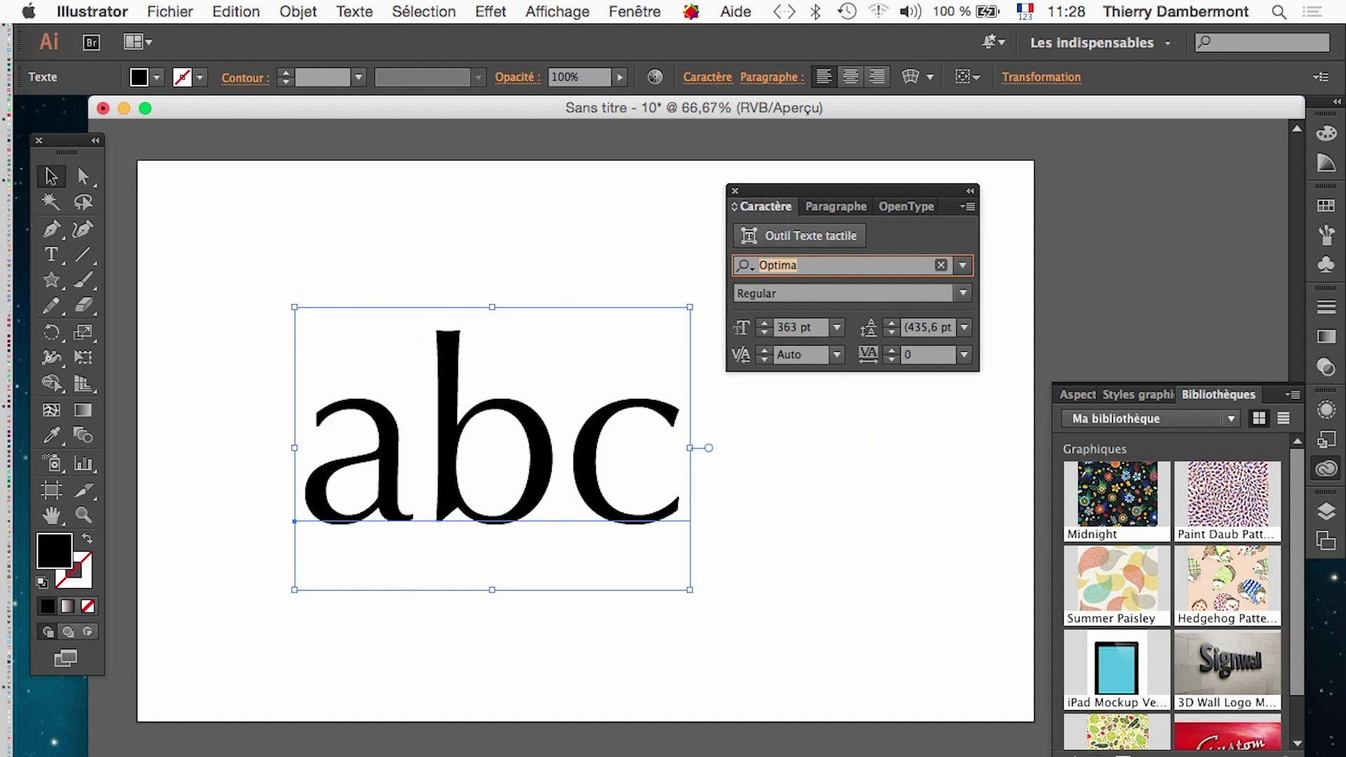
{"action": "key", "text": "Down"}
{"action": "key", "text": "Down"}
{"action": "key", "text": "Down"}
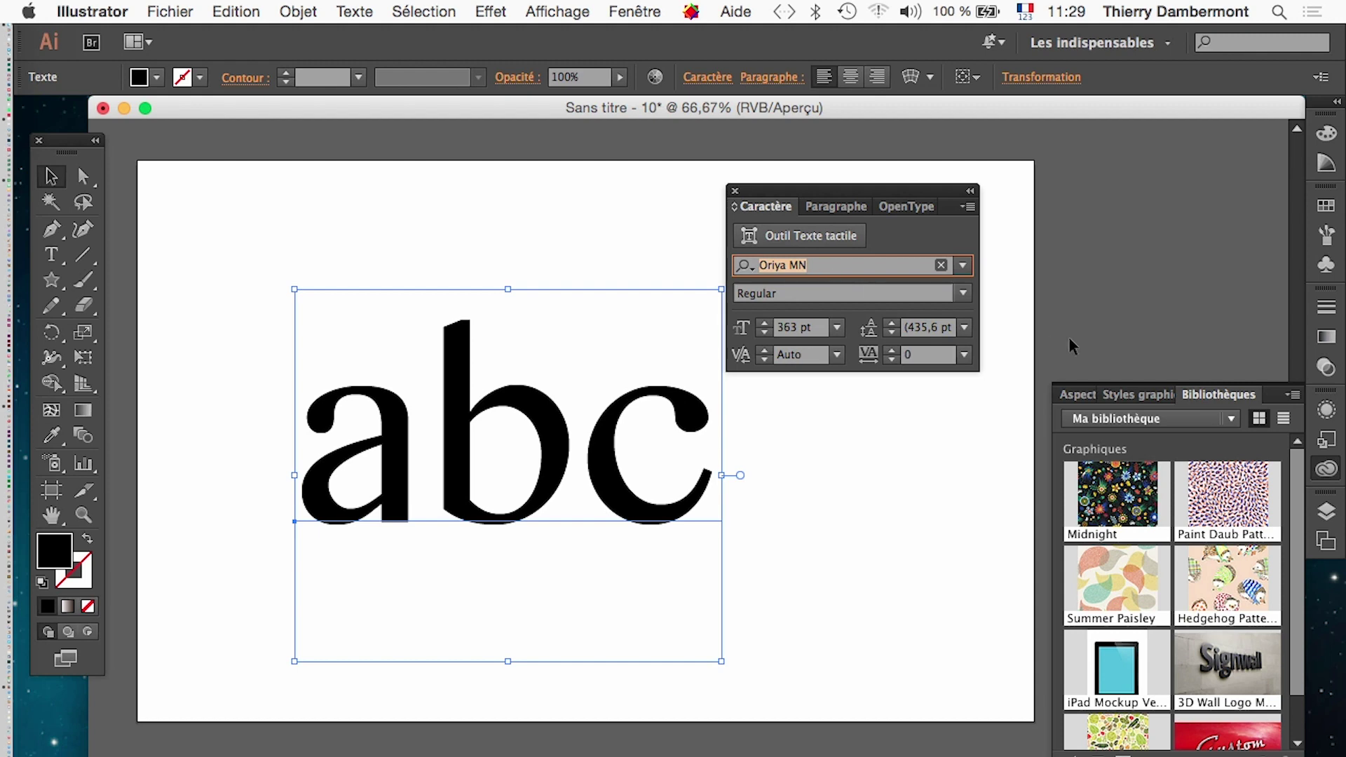
{"action": "left_click", "coordinate": [963, 293]}
{"action": "left_click", "coordinate": [901, 273]}
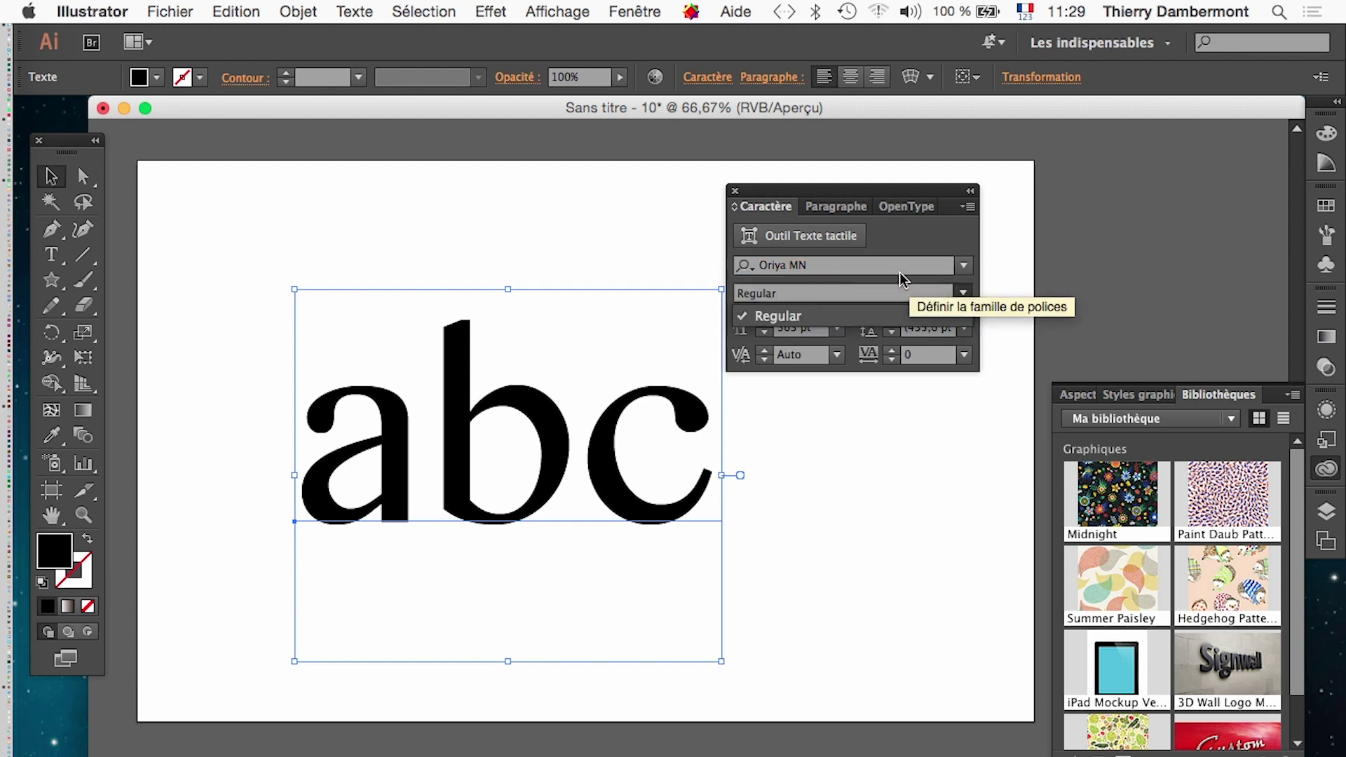
{"action": "left_click", "coordinate": [817, 264]}
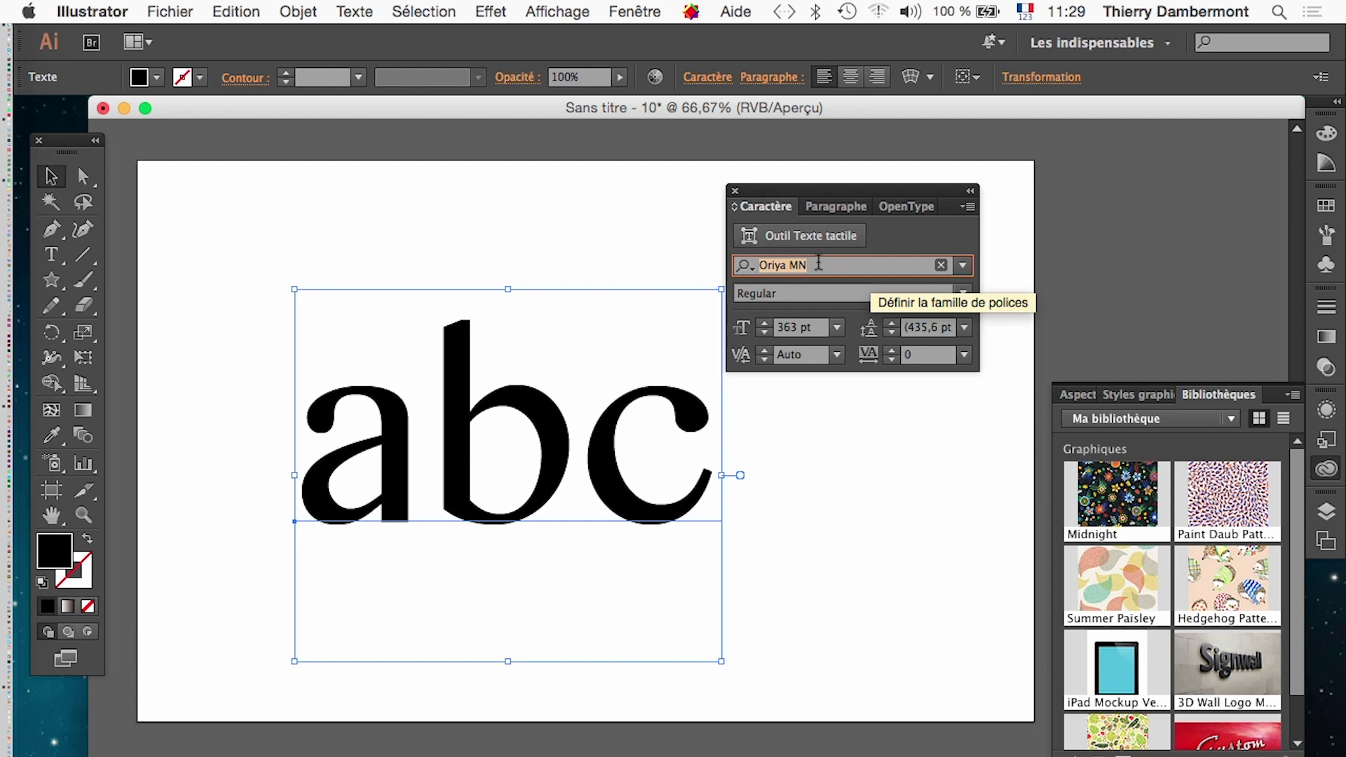
{"action": "left_click", "coordinate": [817, 264]}
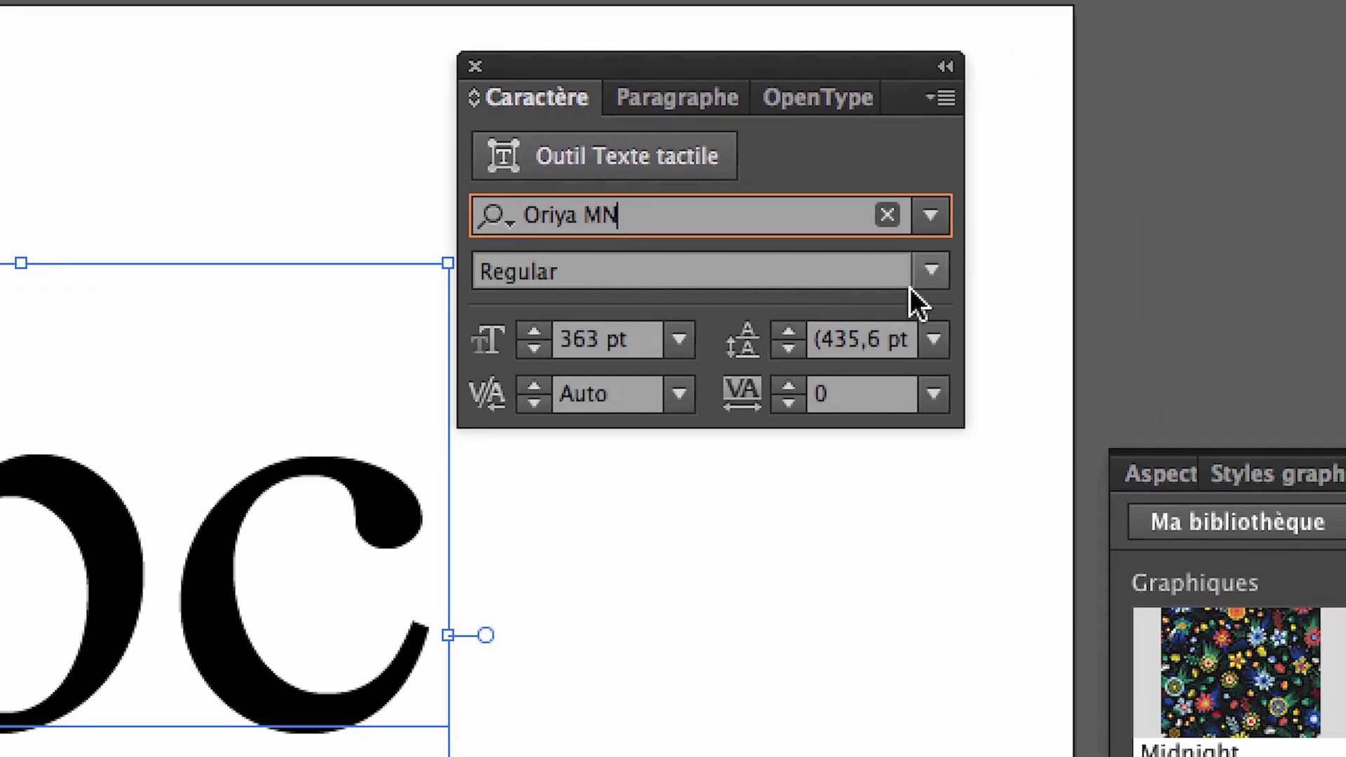
{"action": "left_click", "coordinate": [913, 283]}
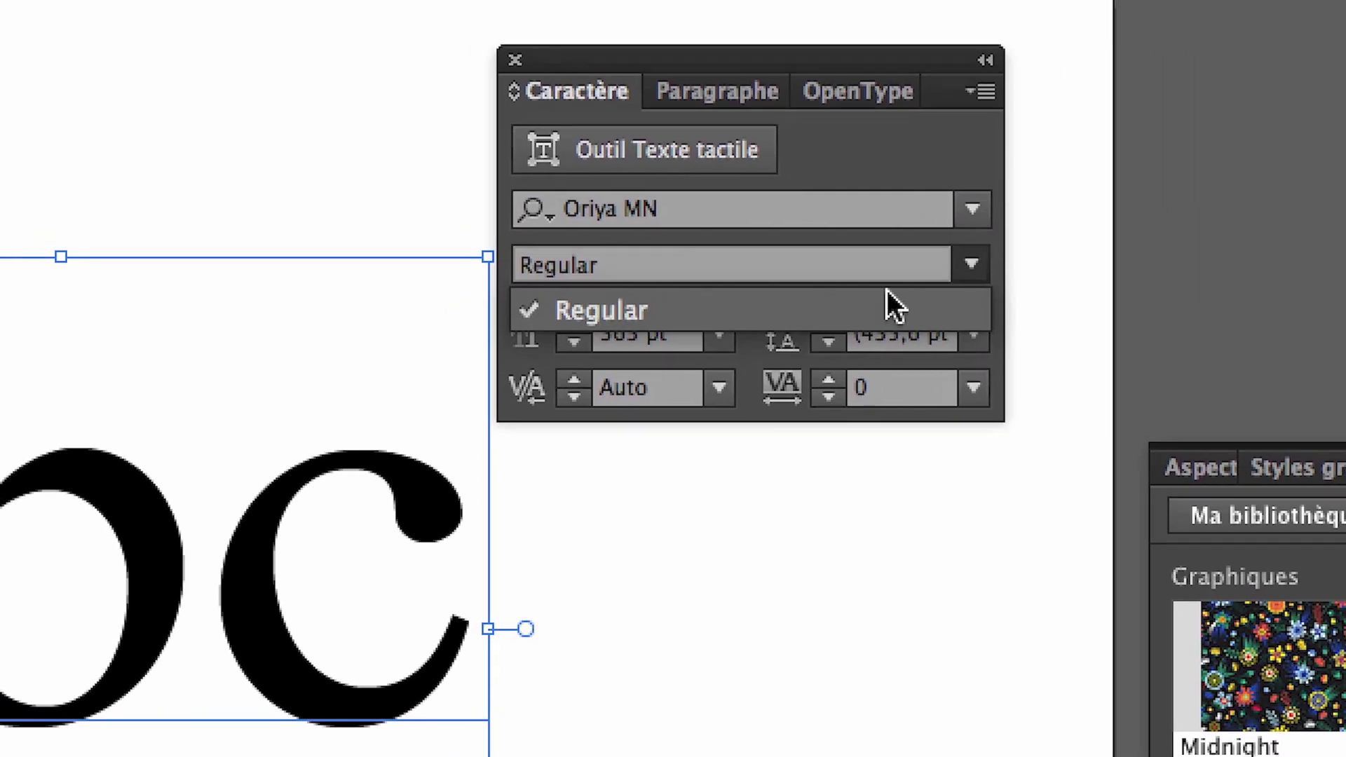
{"action": "left_click", "coordinate": [900, 303]}
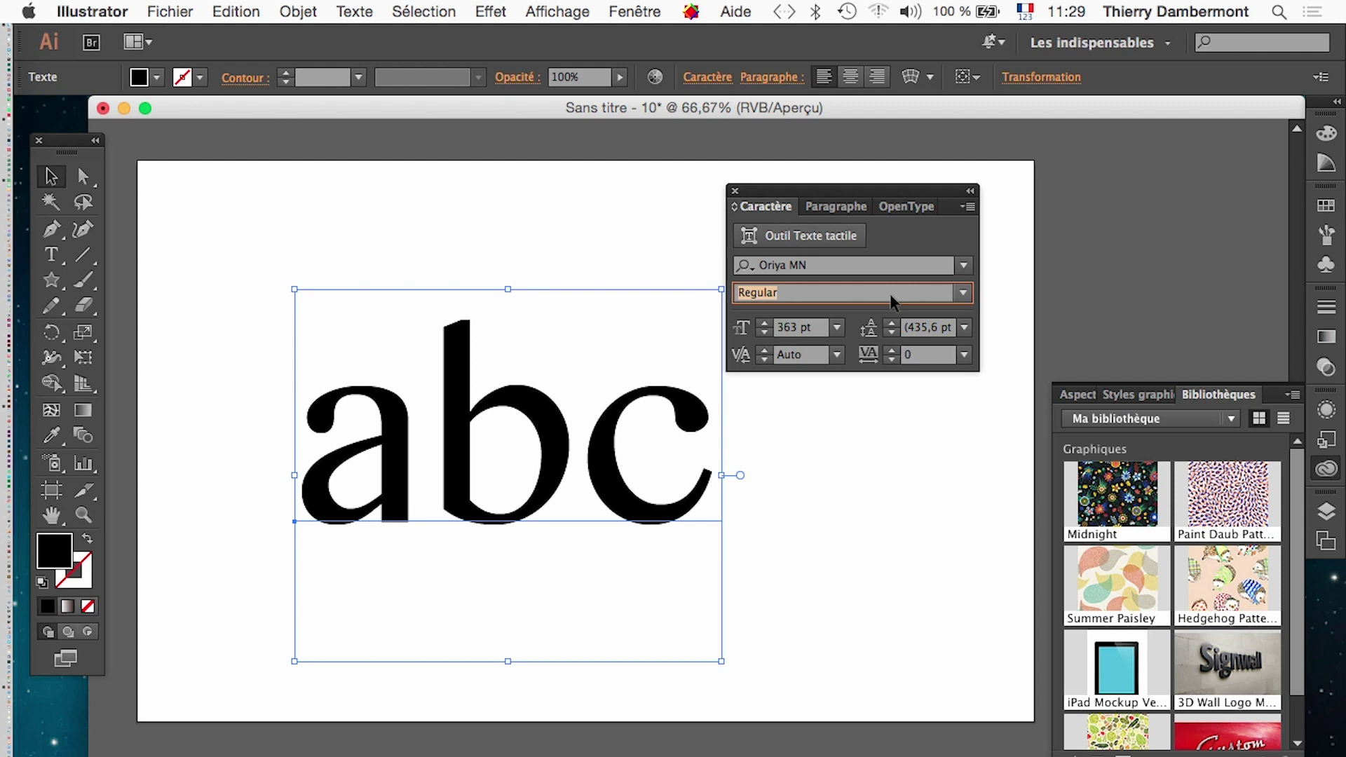
{"action": "left_click", "coordinate": [734, 191]}
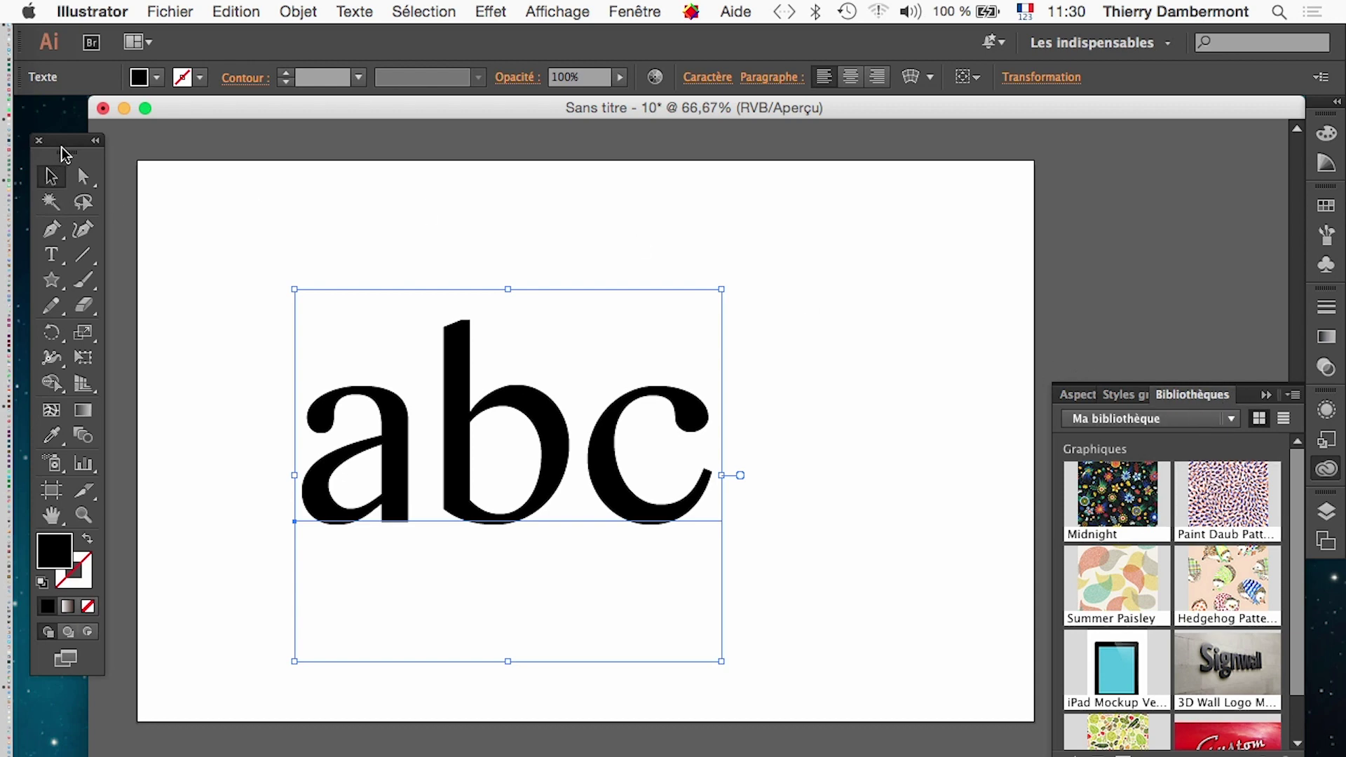
Set the abc text fill to None, collapse Libraries, and show the Appearance panel
{"action": "left_click_drag", "start_coordinate": [67, 152], "coordinate": [787, 157]}
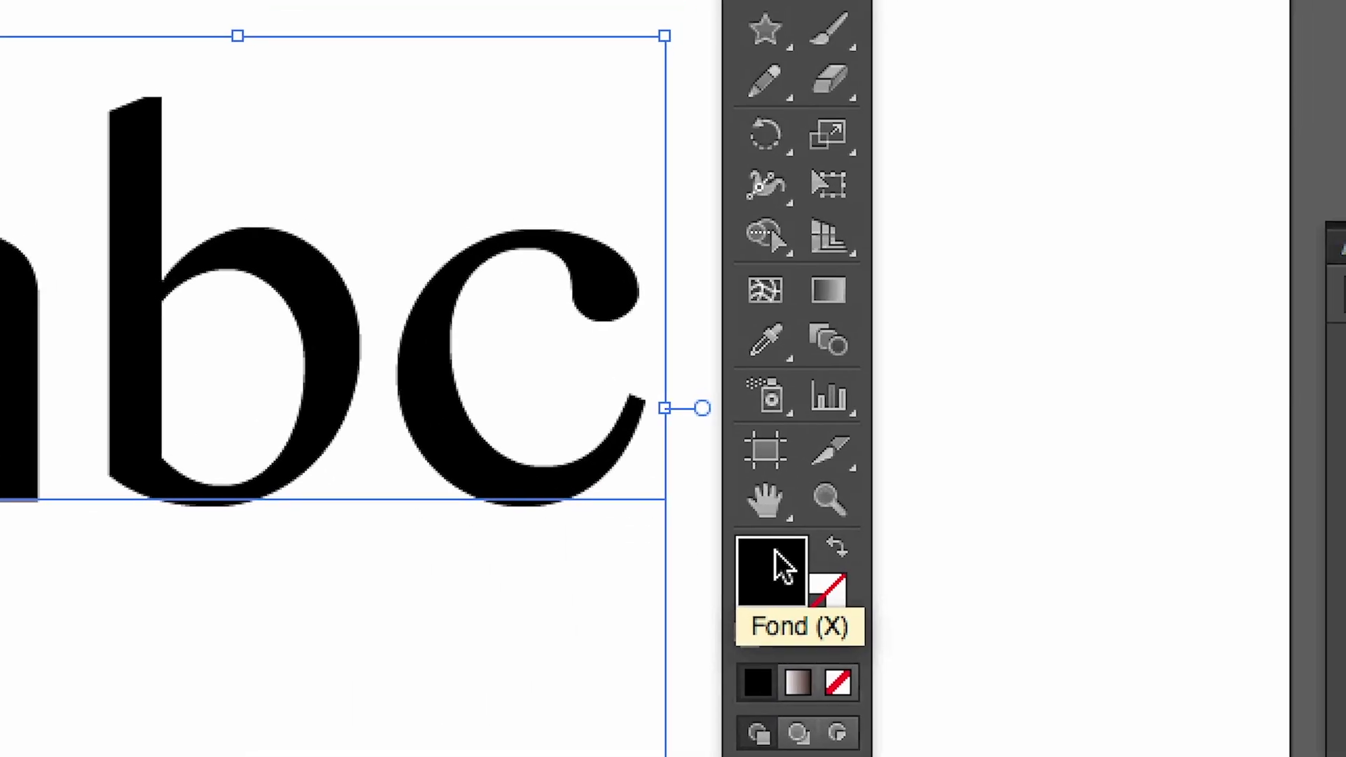
{"action": "left_click", "coordinate": [792, 594]}
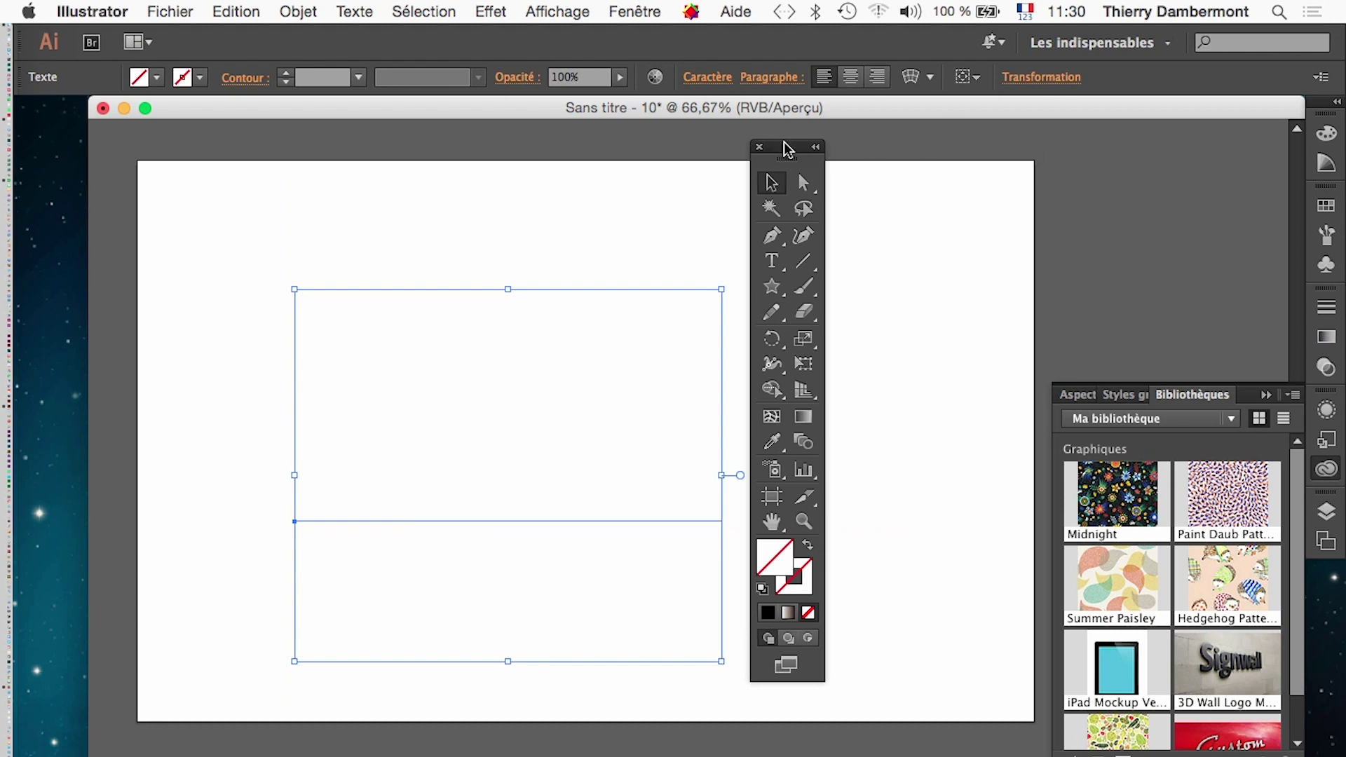
{"action": "left_click_drag", "start_coordinate": [787, 147], "coordinate": [171, 142]}
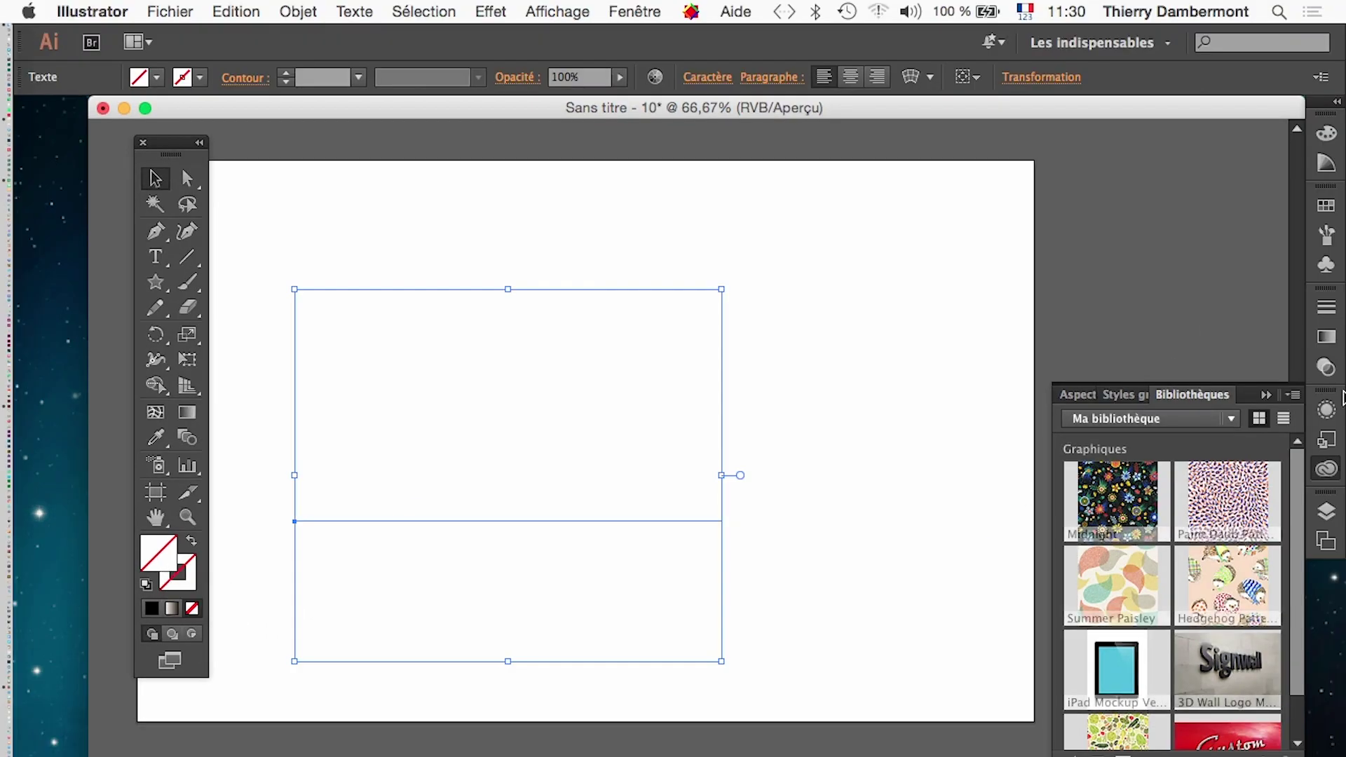
{"action": "left_click", "coordinate": [1265, 394]}
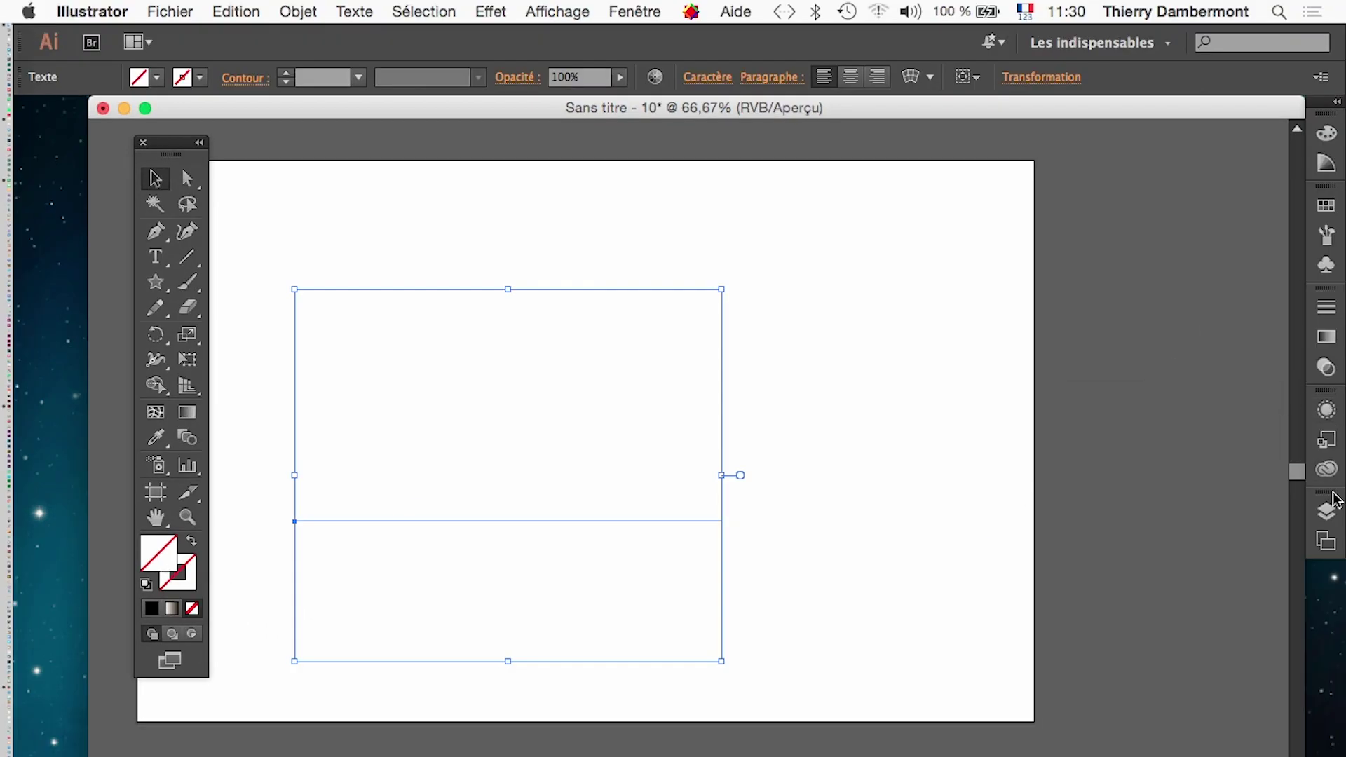
{"action": "left_click", "coordinate": [1327, 410]}
Float the Appearance panel and add a new black fill to the abc text
{"action": "left_click_drag", "start_coordinate": [1076, 395], "coordinate": [809, 270]}
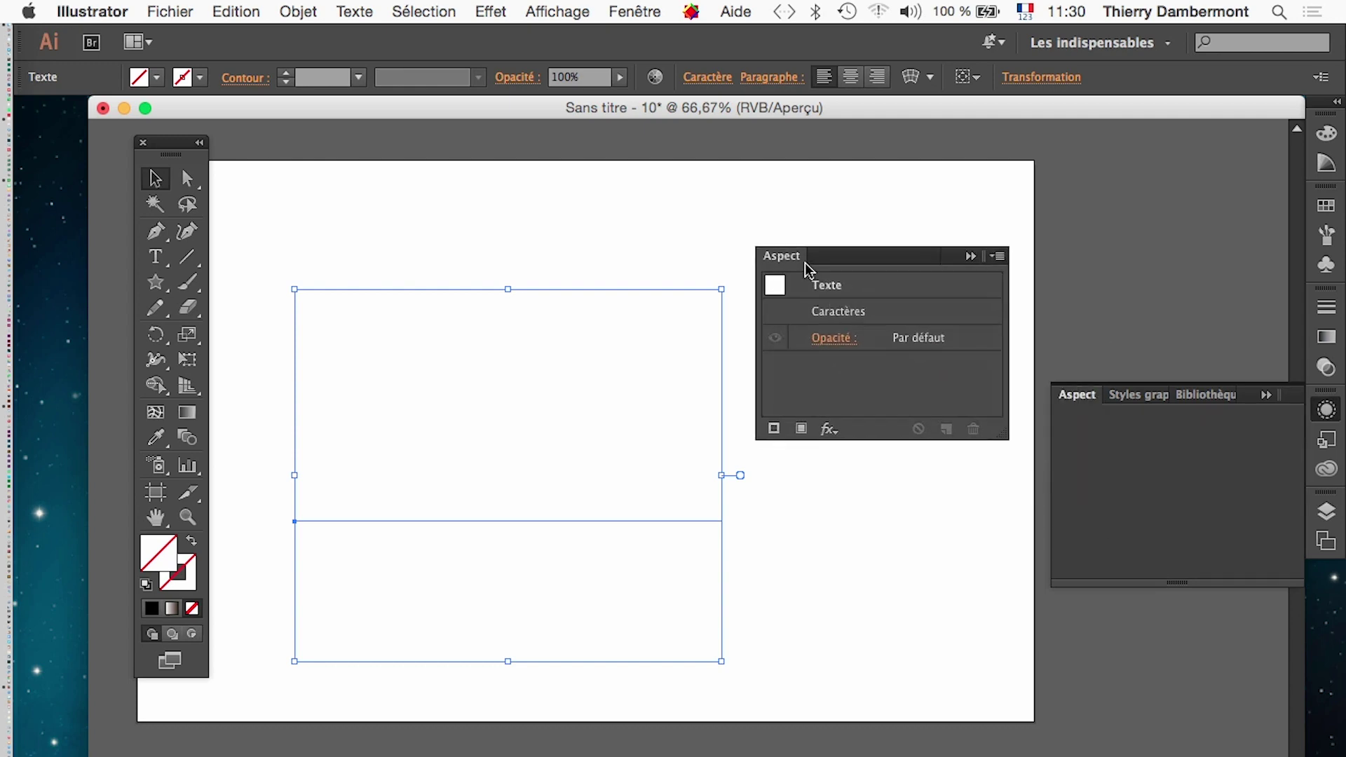
{"action": "left_click", "coordinate": [1266, 395]}
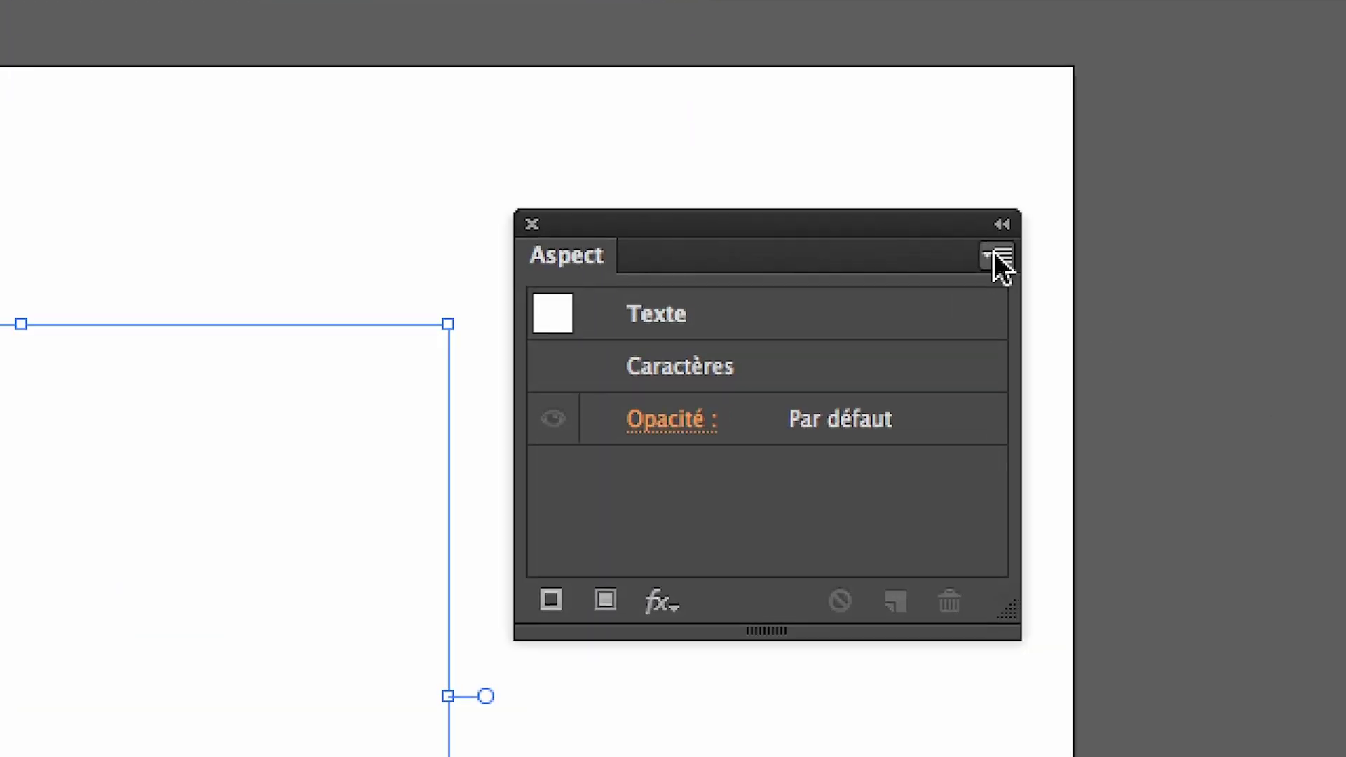
{"action": "left_click", "coordinate": [995, 252]}
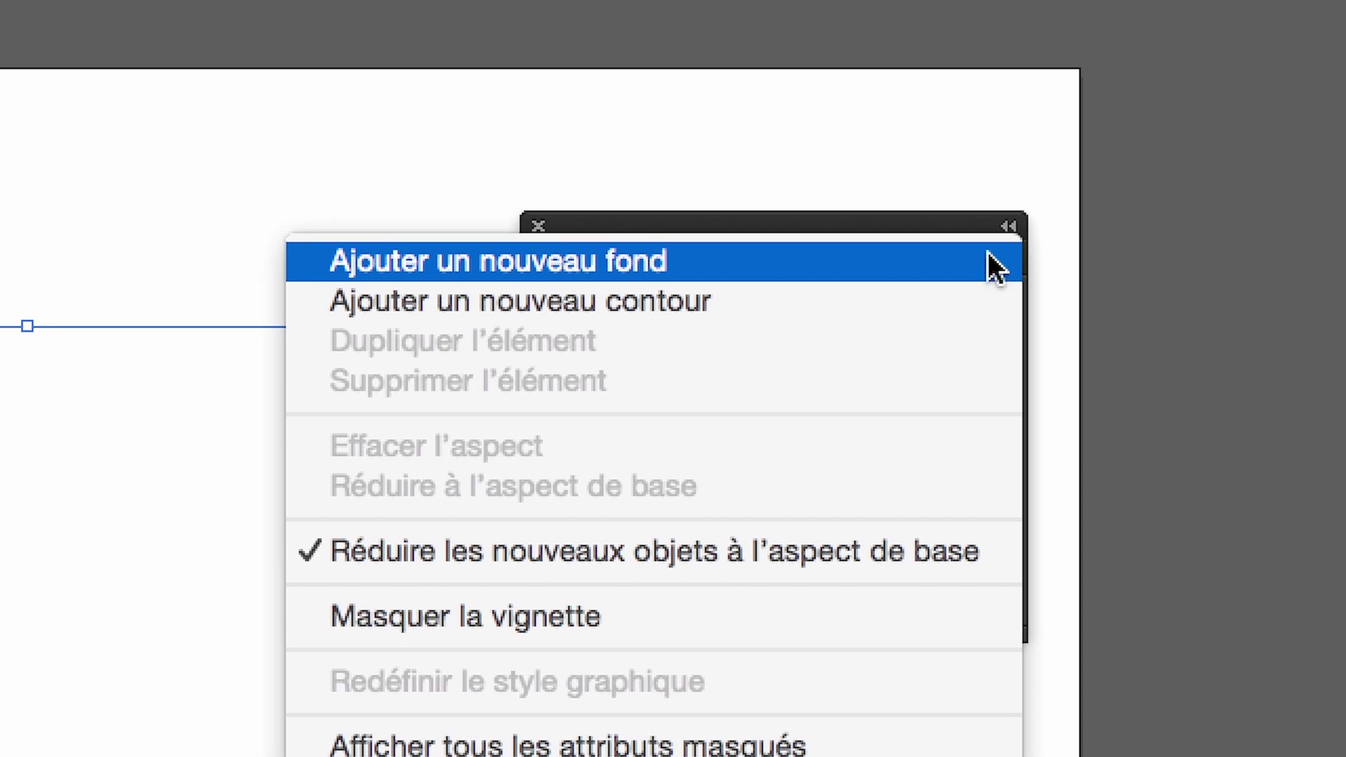
{"action": "left_click", "coordinate": [989, 254]}
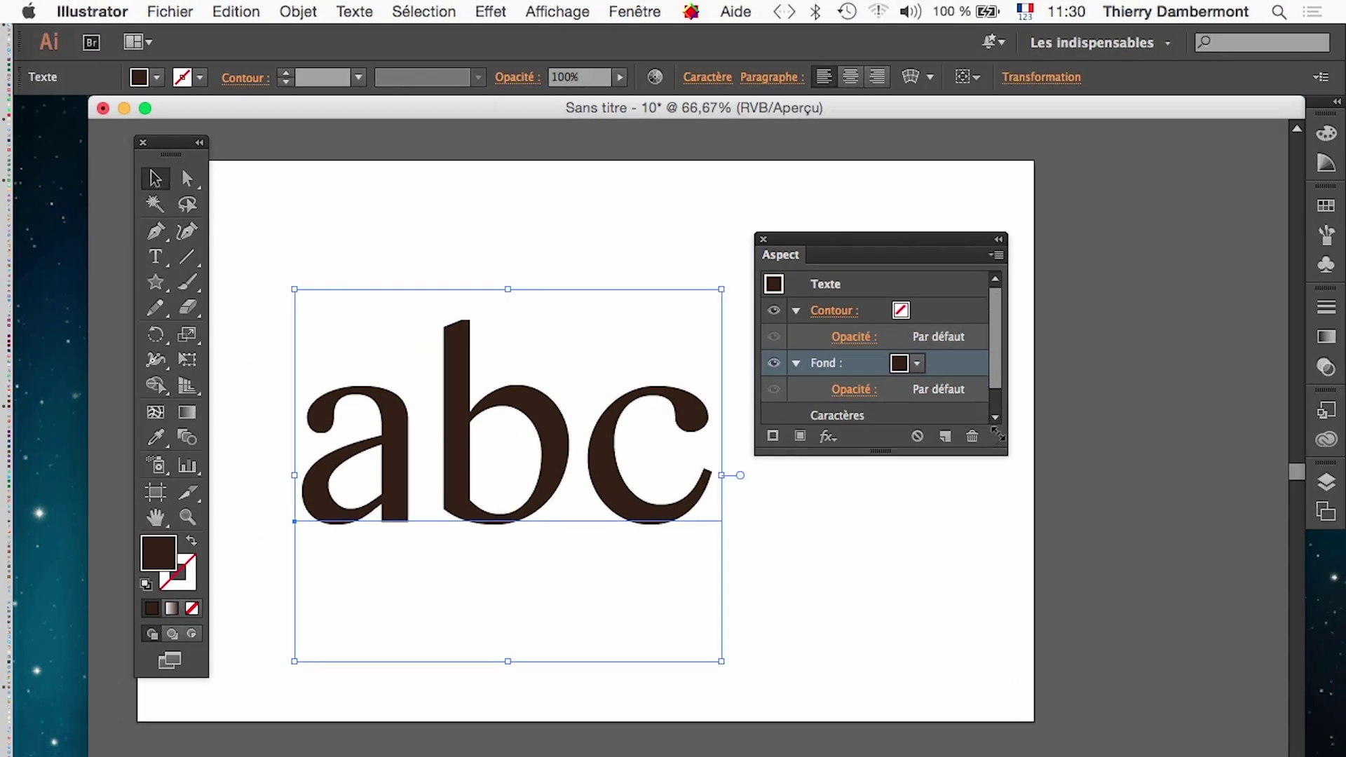
{"action": "left_click_drag", "start_coordinate": [1002, 437], "coordinate": [1000, 584]}
{"action": "left_click", "coordinate": [918, 363]}
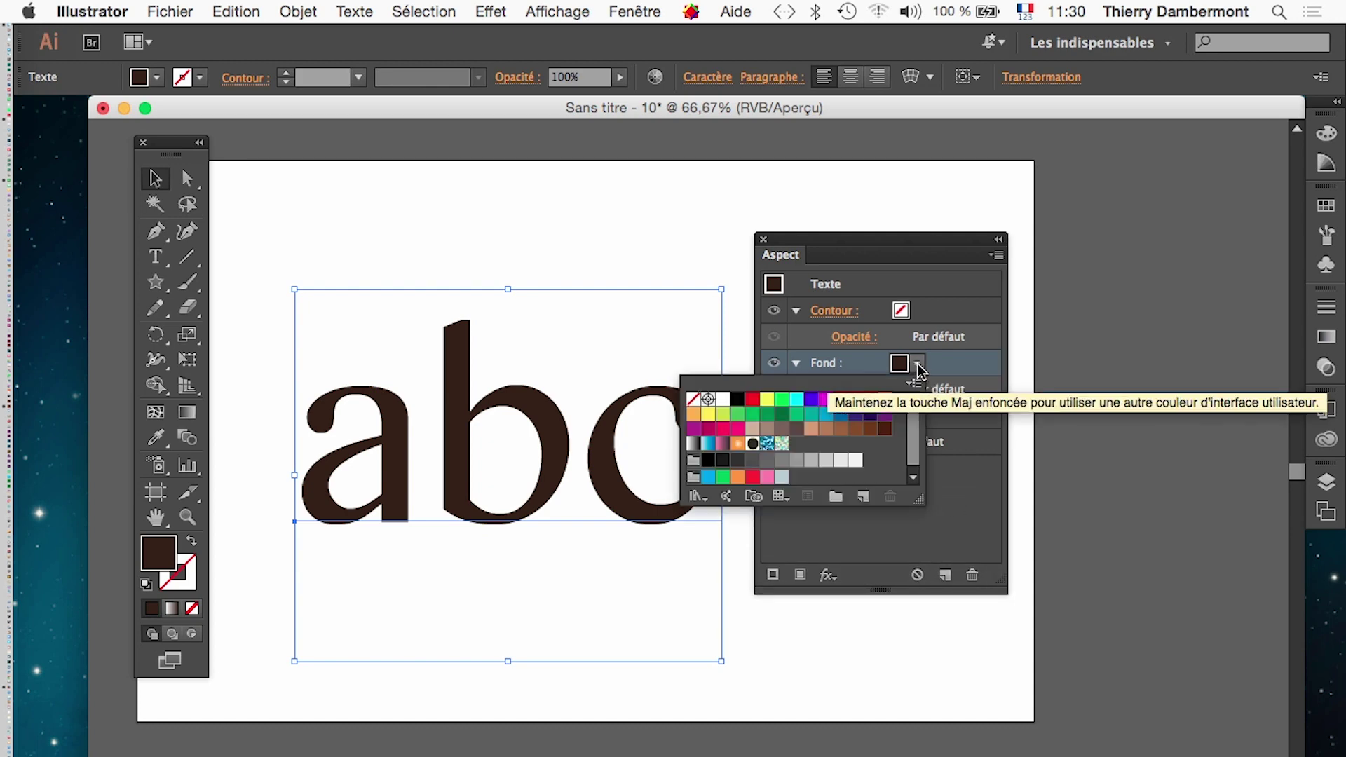
{"action": "left_click", "coordinate": [737, 399]}
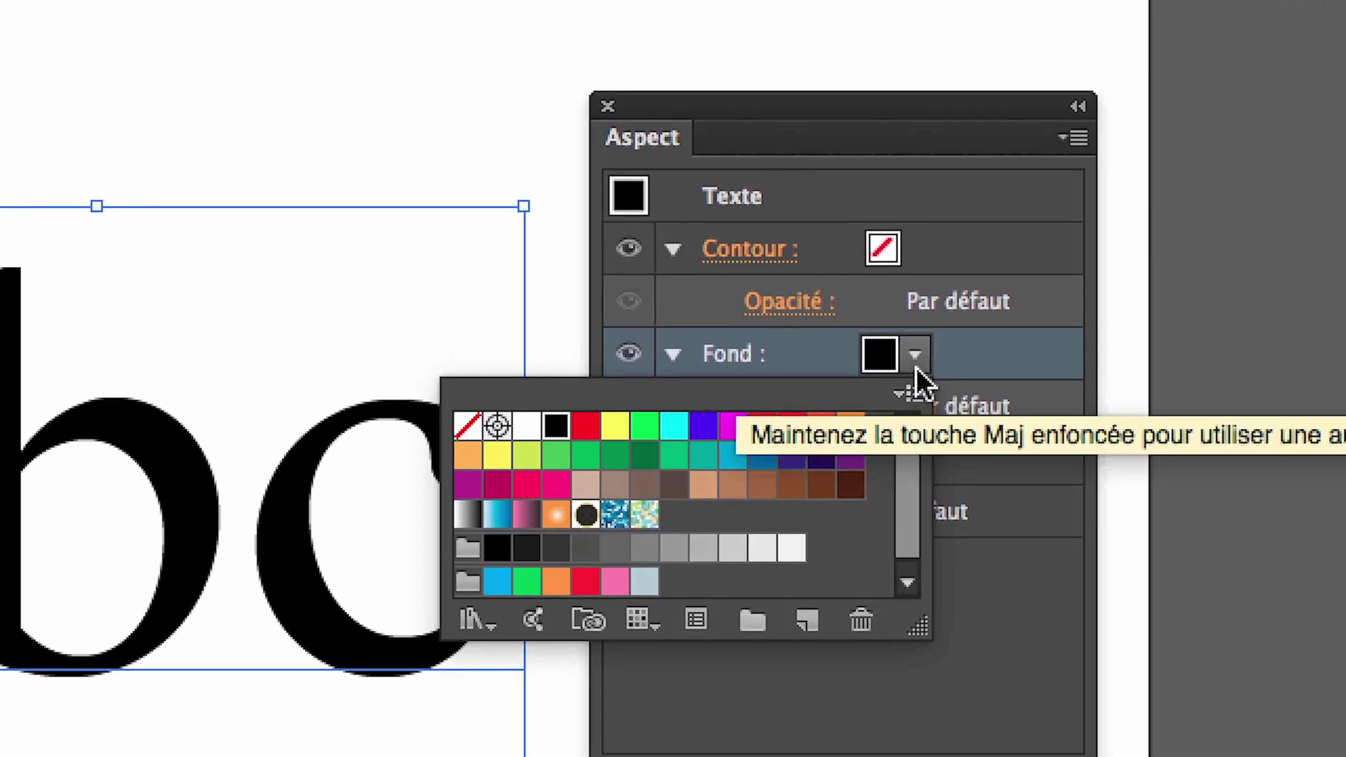
{"action": "left_click", "coordinate": [917, 363]}
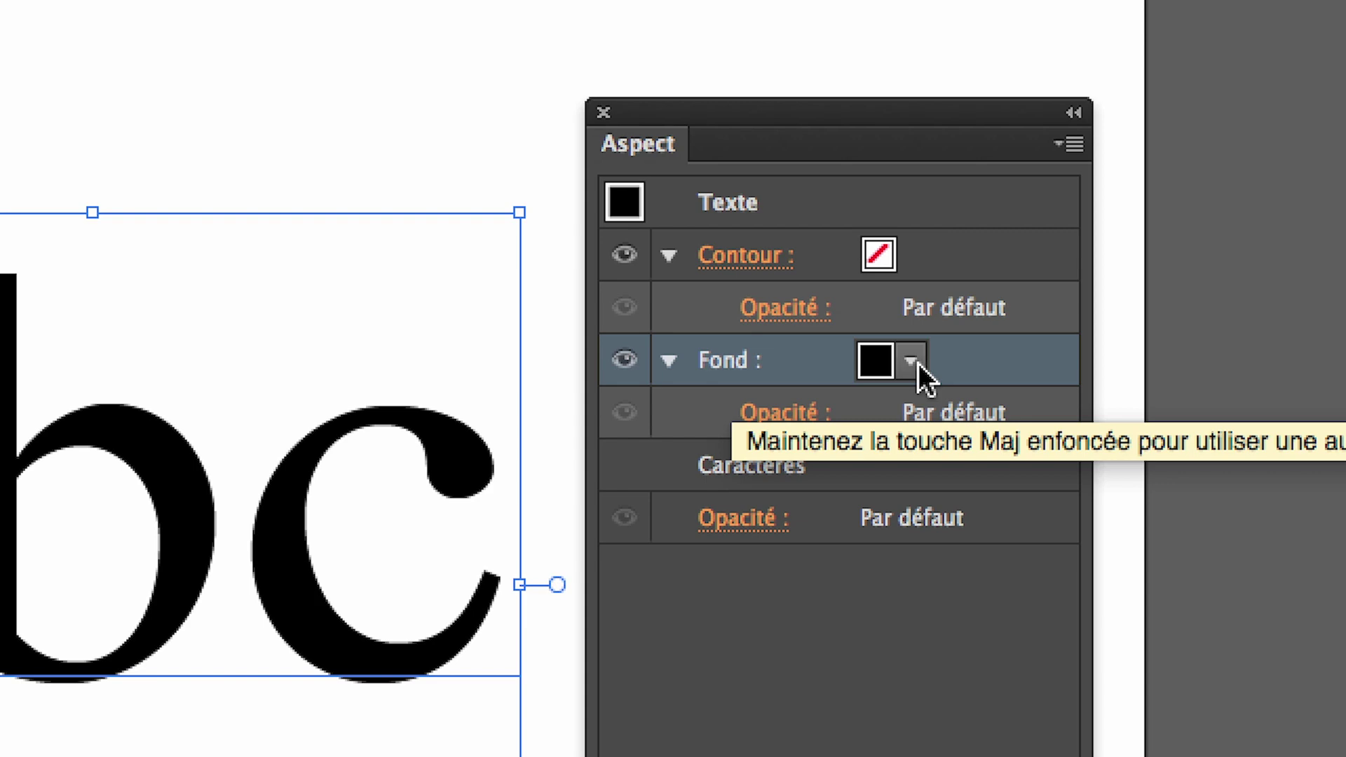
Give the abc text a black stroke of 12 pt weight
{"action": "left_click", "coordinate": [915, 324]}
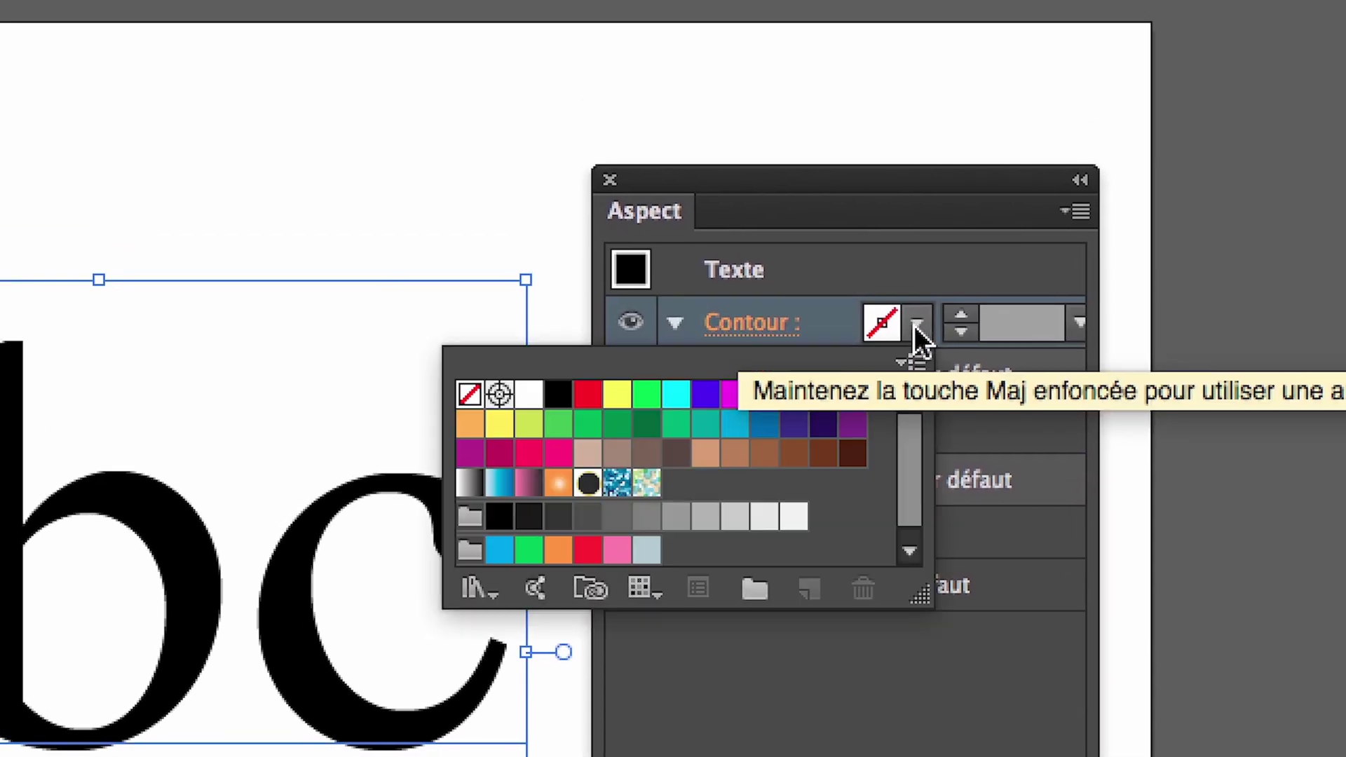
{"action": "left_click", "coordinate": [557, 394]}
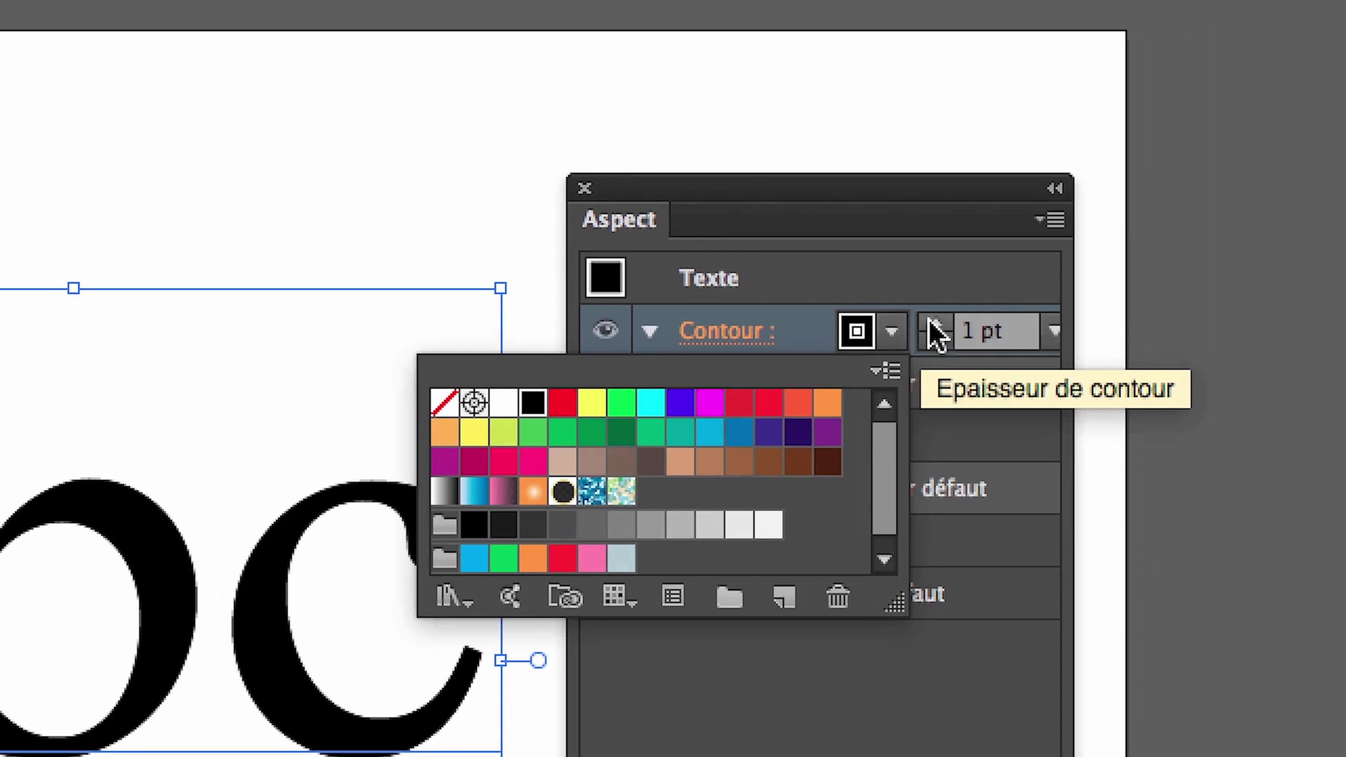
{"action": "left_click", "coordinate": [932, 321]}
{"action": "left_click", "coordinate": [931, 321]}
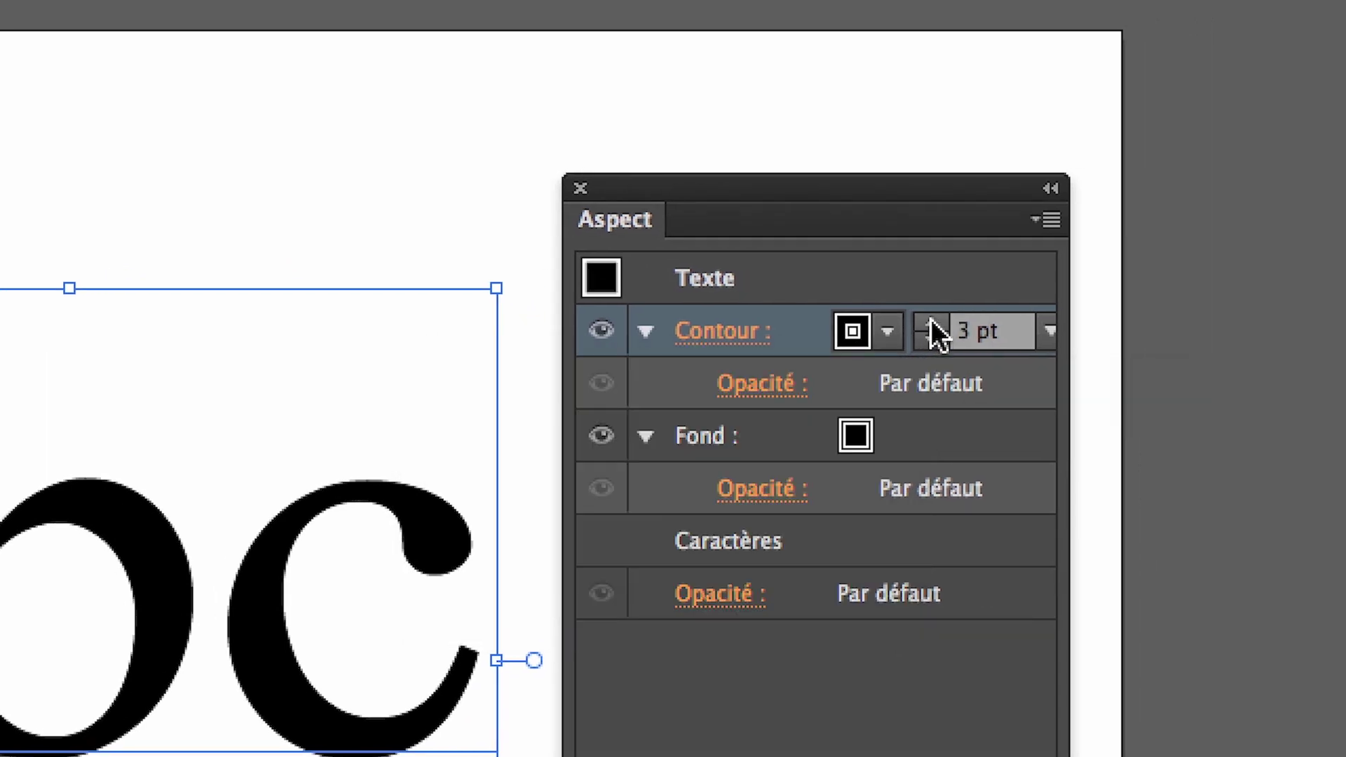
{"action": "double_click", "coordinate": [930, 321]}
{"action": "triple_click", "coordinate": [931, 321]}
{"action": "double_click", "coordinate": [930, 321]}
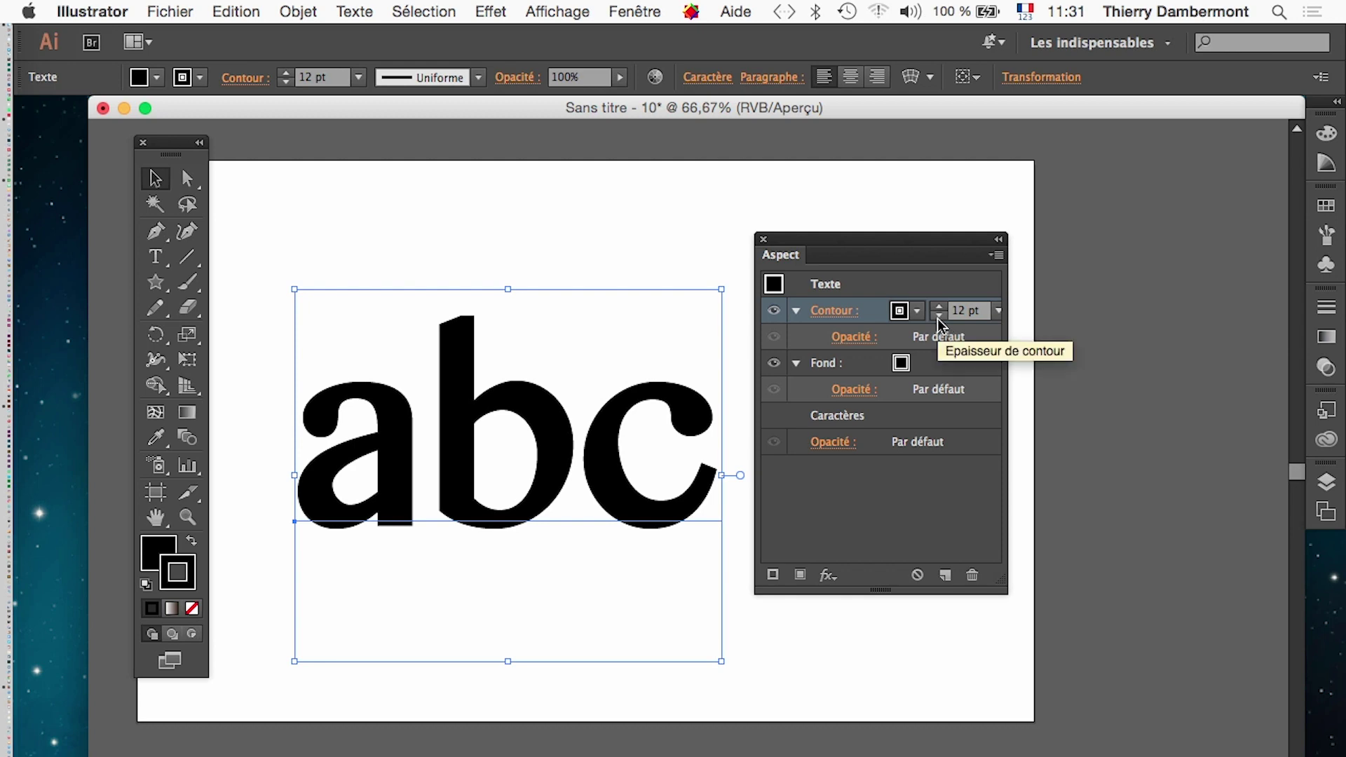
{"action": "mouse_move", "coordinate": [48, 664]}
{"action": "type", "text": "12"}
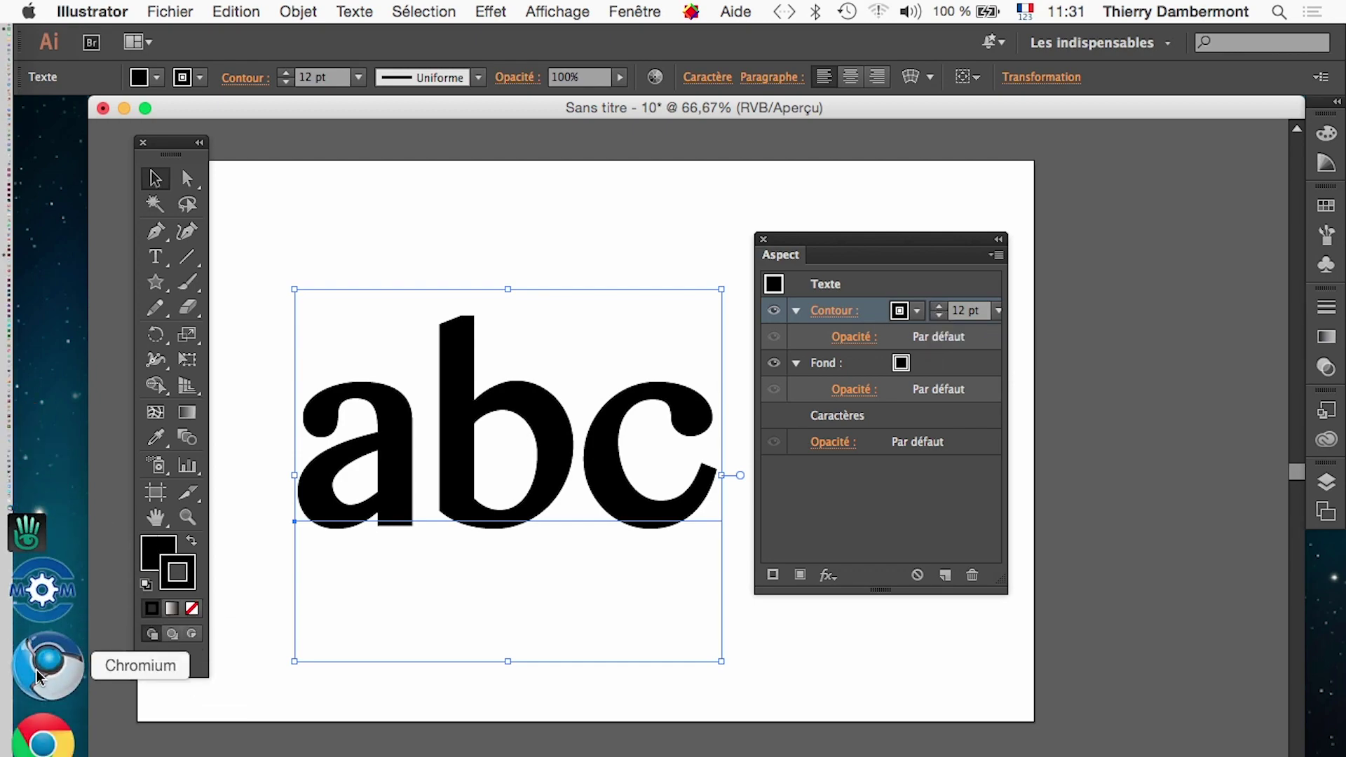
Search Google Images in Firefox for 'faux gras typo', then return to Illustrator
{"action": "left_click", "coordinate": [44, 684]}
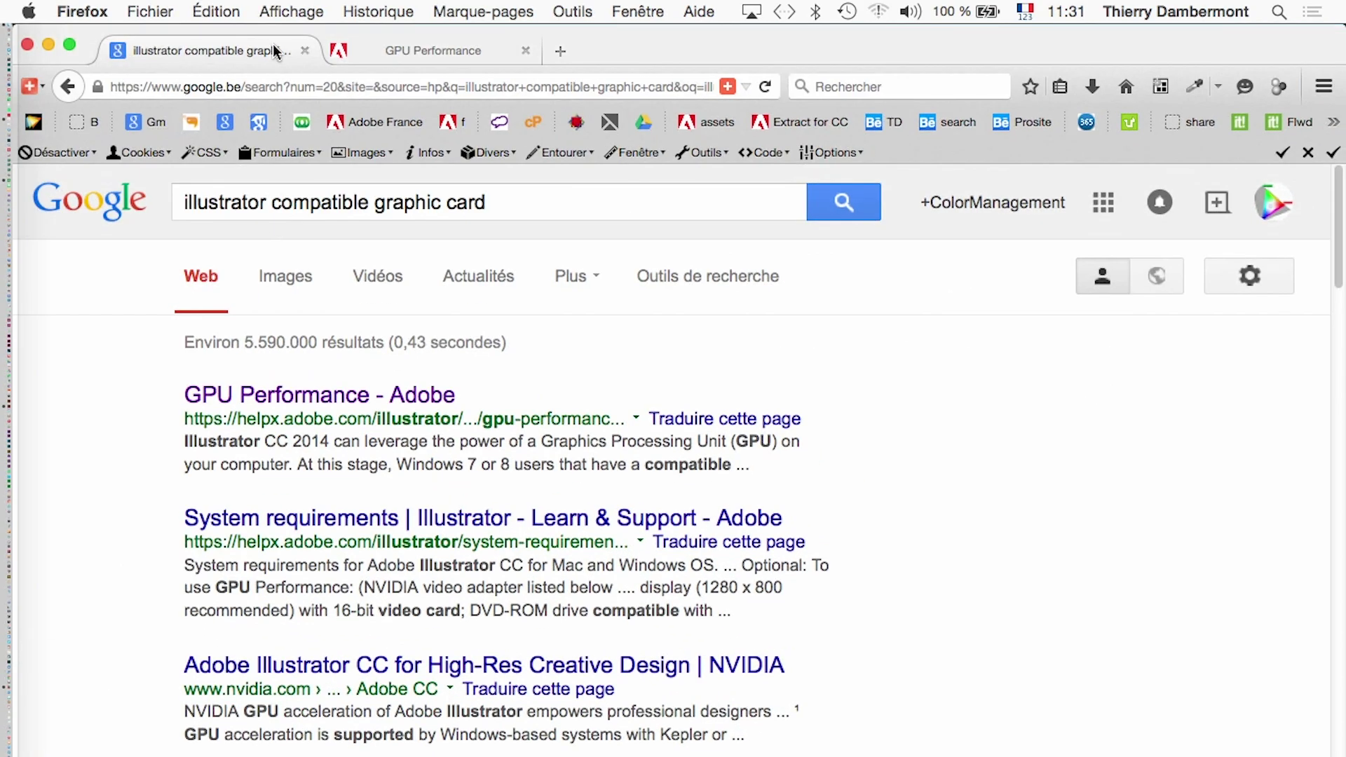
{"action": "triple_click", "coordinate": [451, 192]}
{"action": "type", "text": "f"}
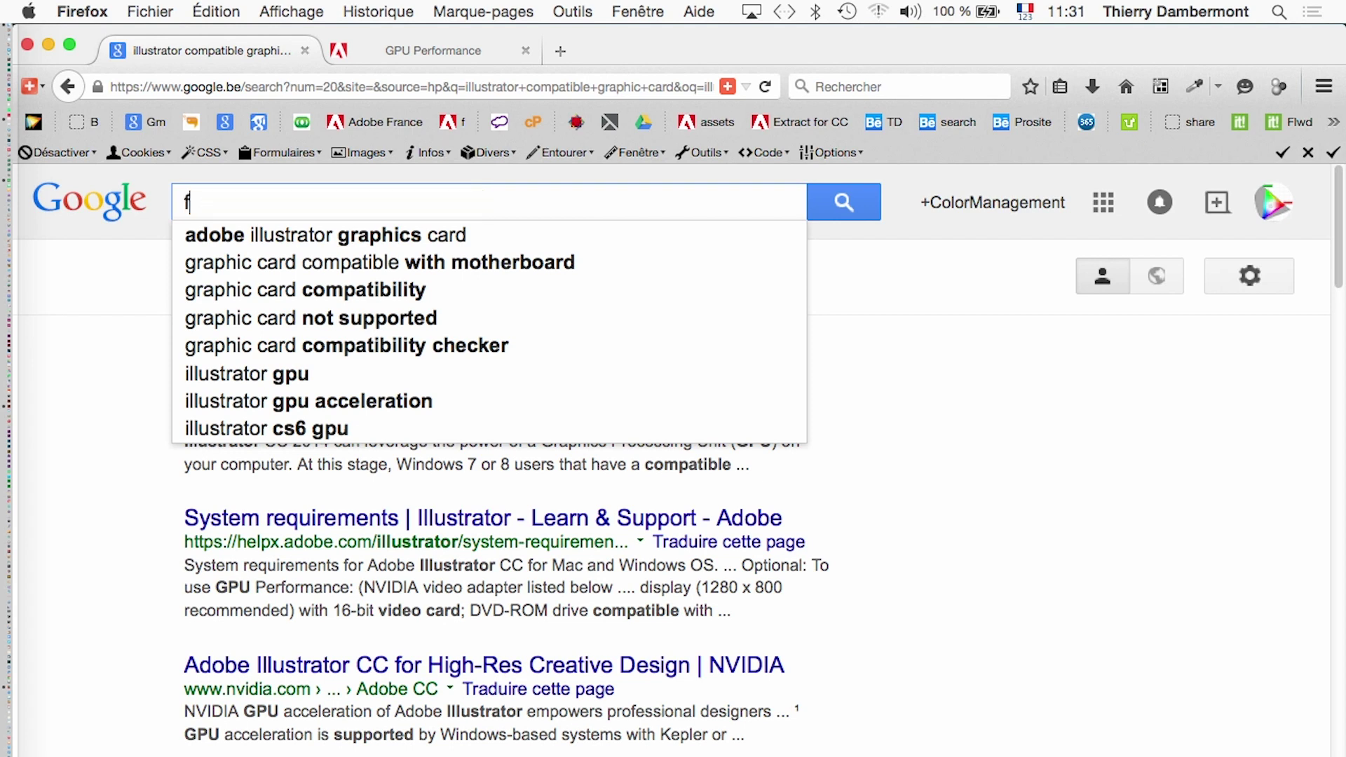
{"action": "type", "text": "aux gras"}
{"action": "key", "text": "Return"}
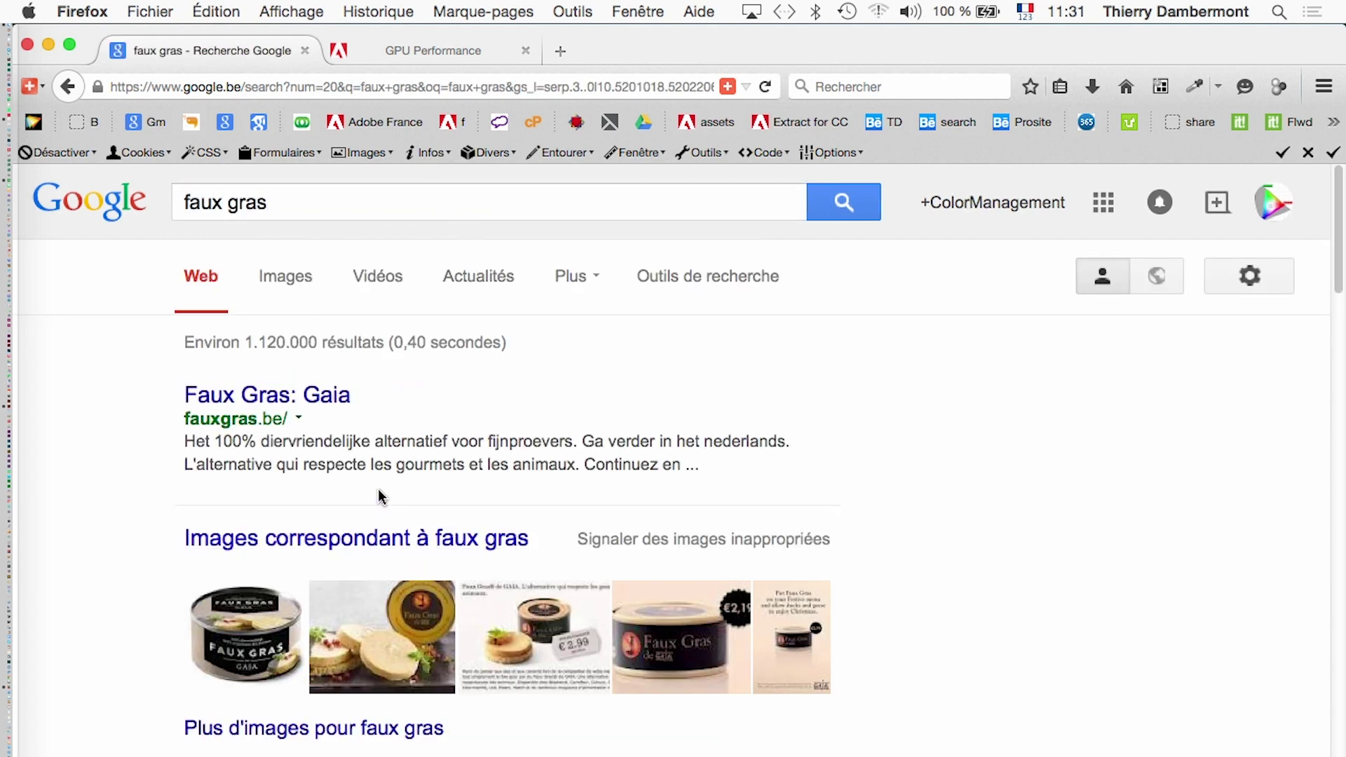
{"action": "left_click", "coordinate": [266, 203]}
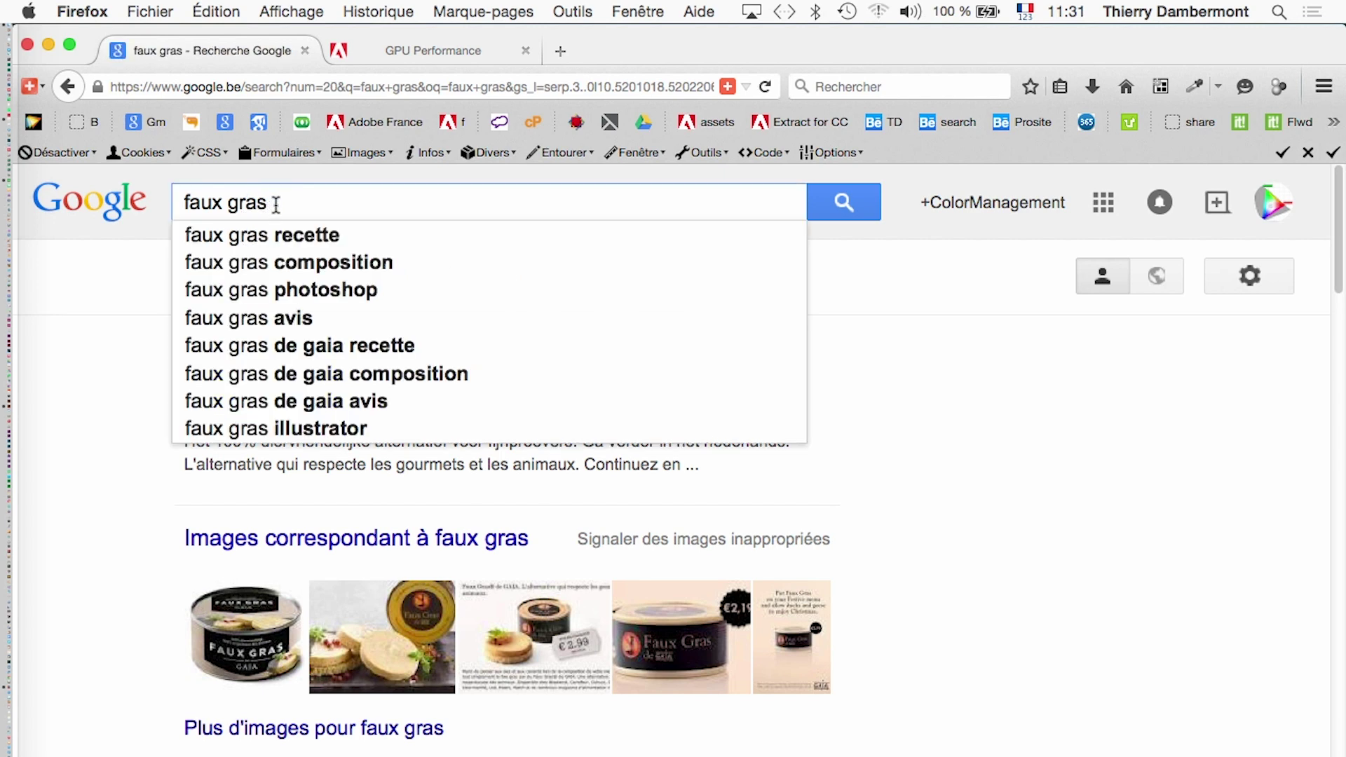
{"action": "type", "text": " typo"}
{"action": "key", "text": "Return"}
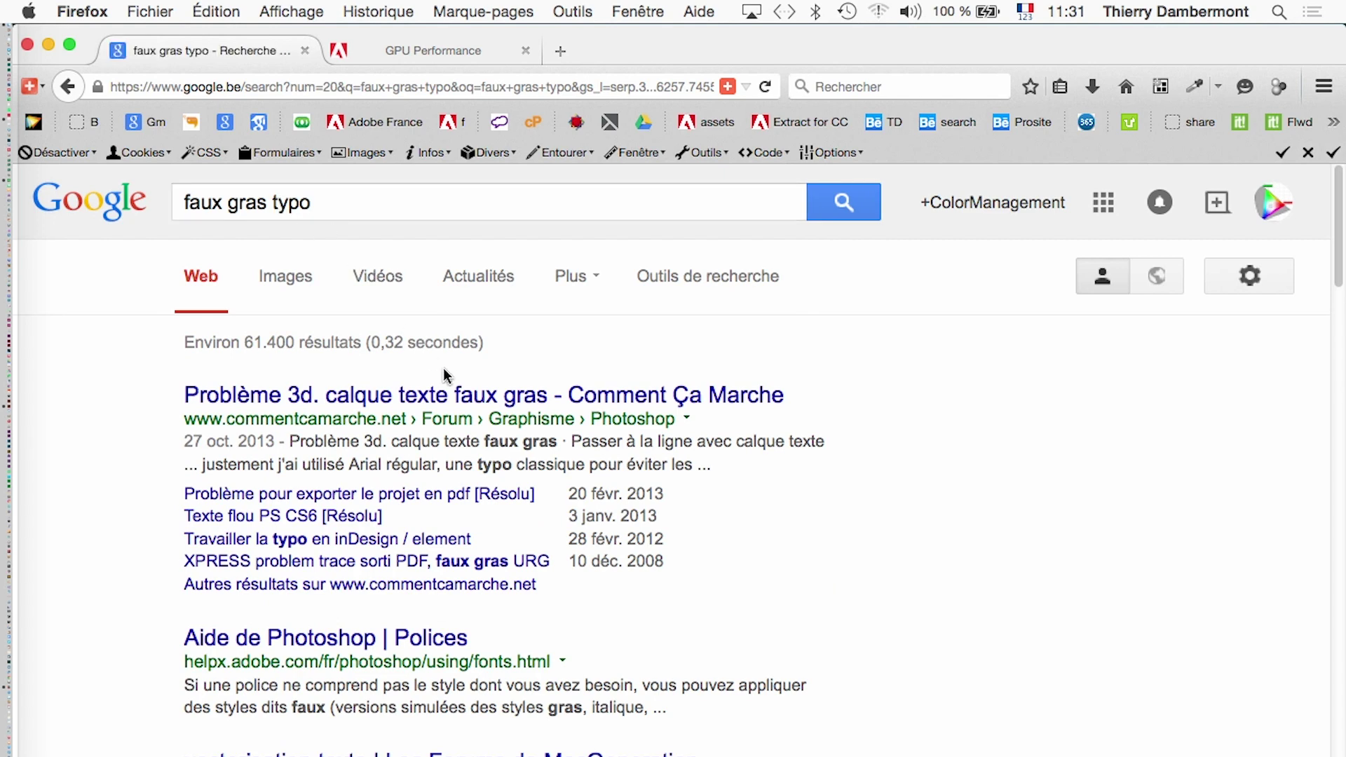
{"action": "left_click", "coordinate": [301, 278]}
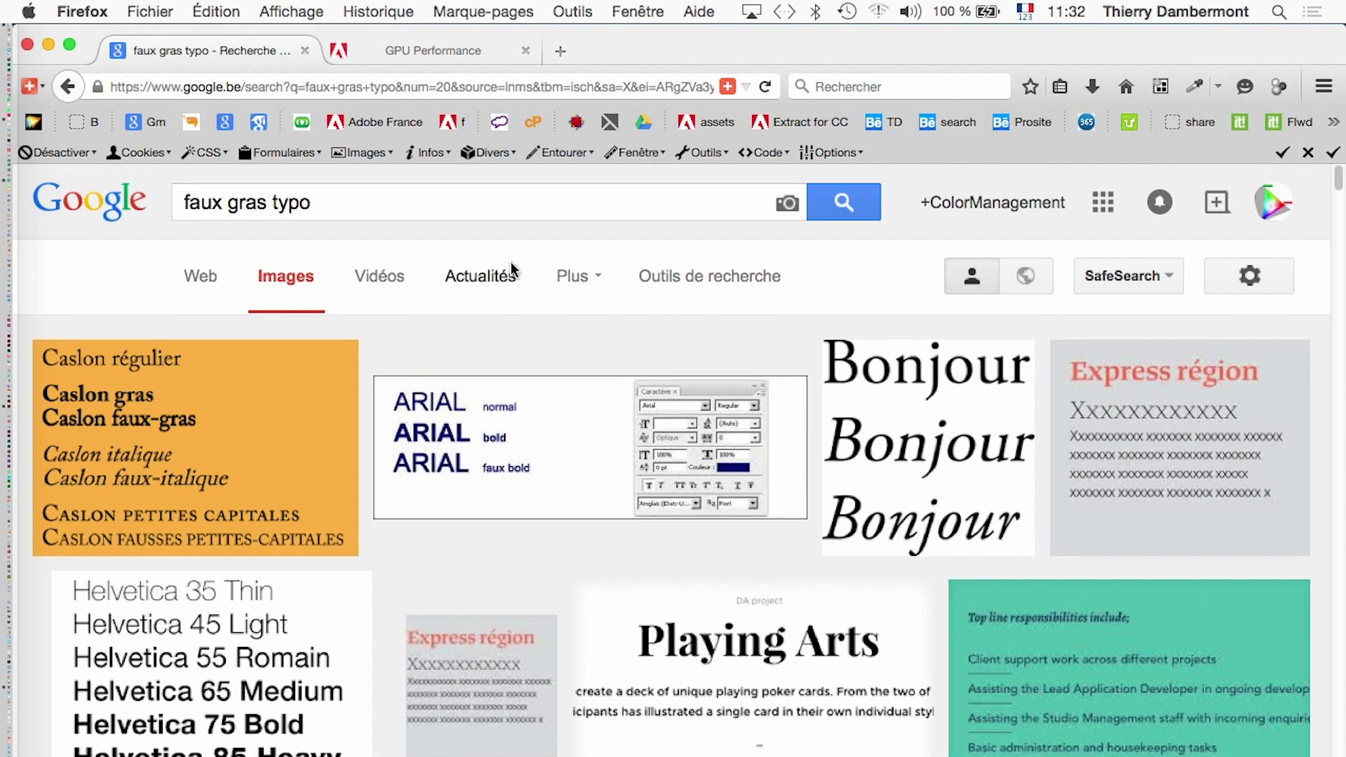
{"action": "key", "text": "super+Tab"}
{"action": "key", "text": "super+Tab"}
{"action": "key", "text": "super+shift+Tab"}
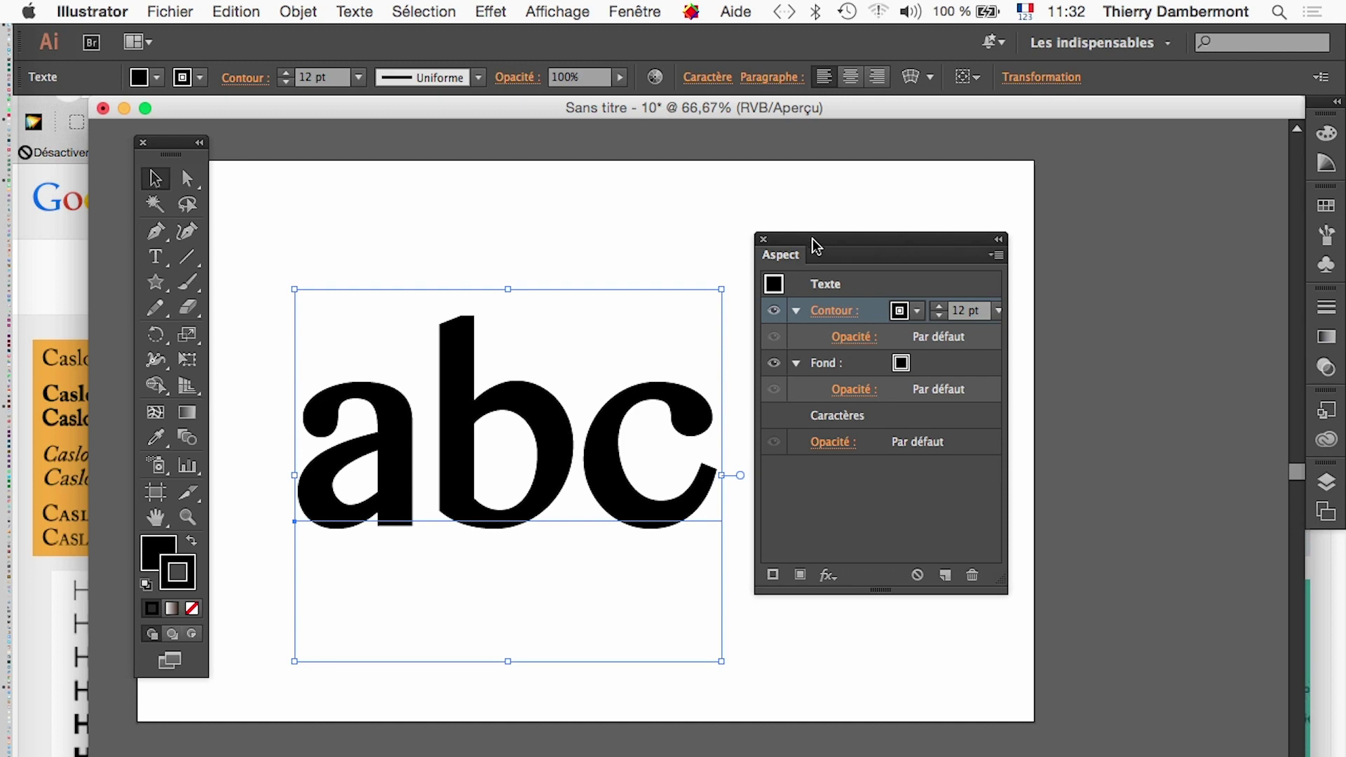
Reopen the Character panel with full options and the Paragraph settings for the Oriya MN 363 pt text
{"action": "mouse_move", "coordinate": [810, 242]}
{"action": "left_mouse_down"}
{"action": "mouse_move", "coordinate": [943, 242]}
{"action": "mouse_move", "coordinate": [1047, 265]}
{"action": "left_mouse_up"}
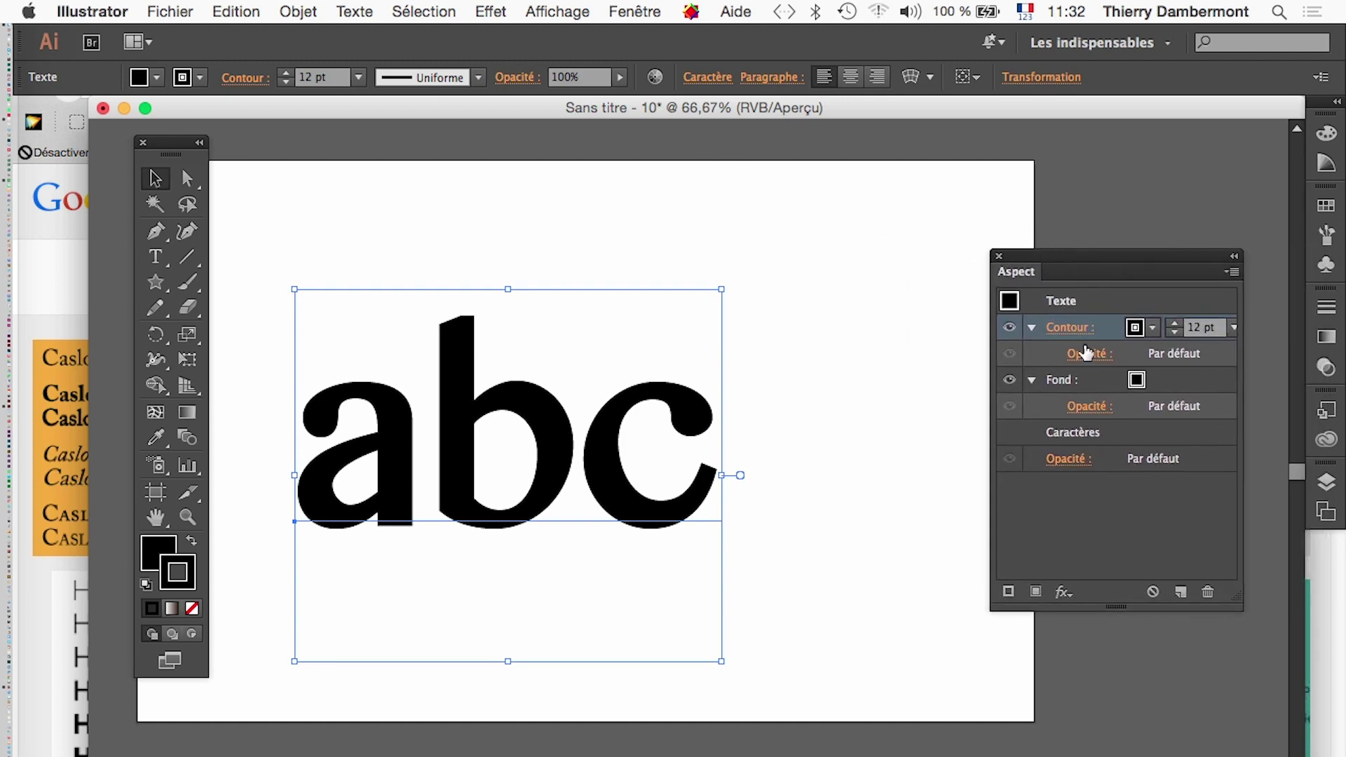
{"action": "left_click", "coordinate": [626, 10]}
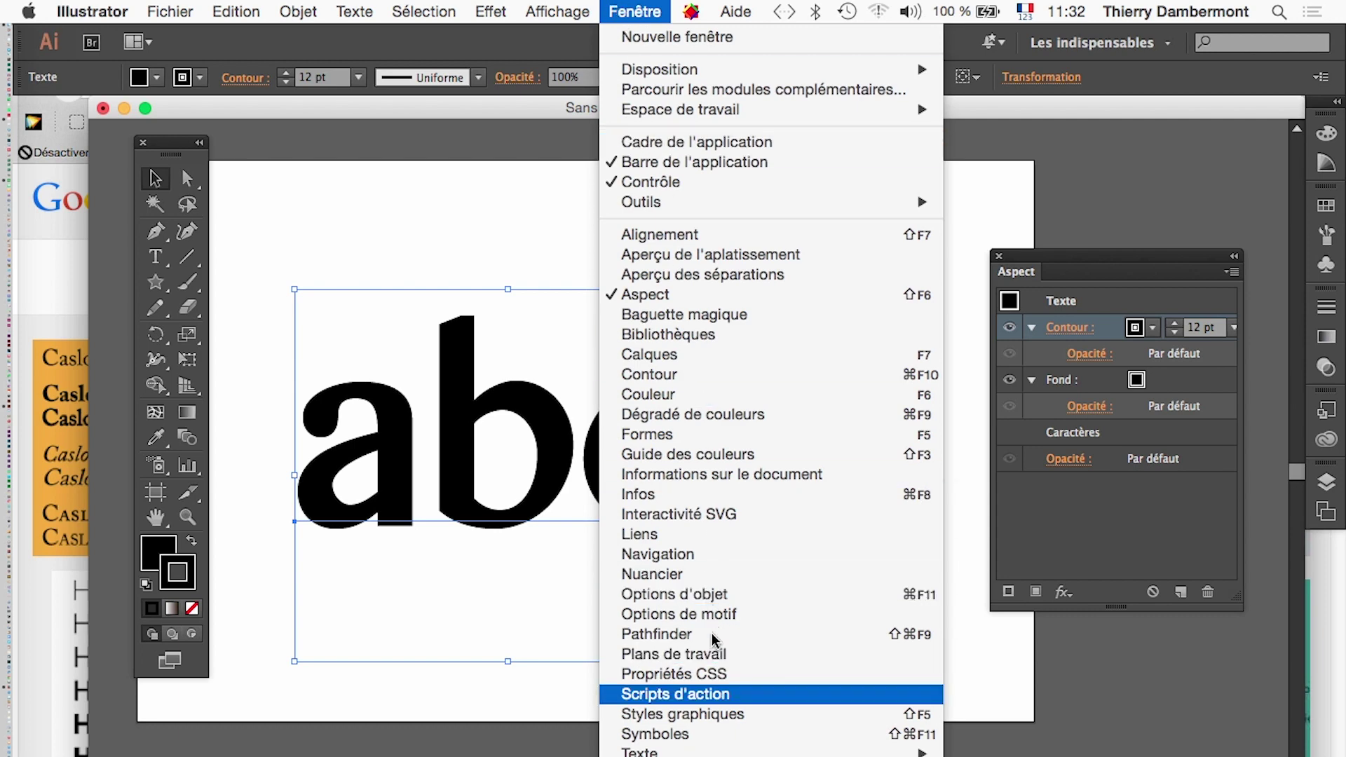
{"action": "mouse_move", "coordinate": [673, 751]}
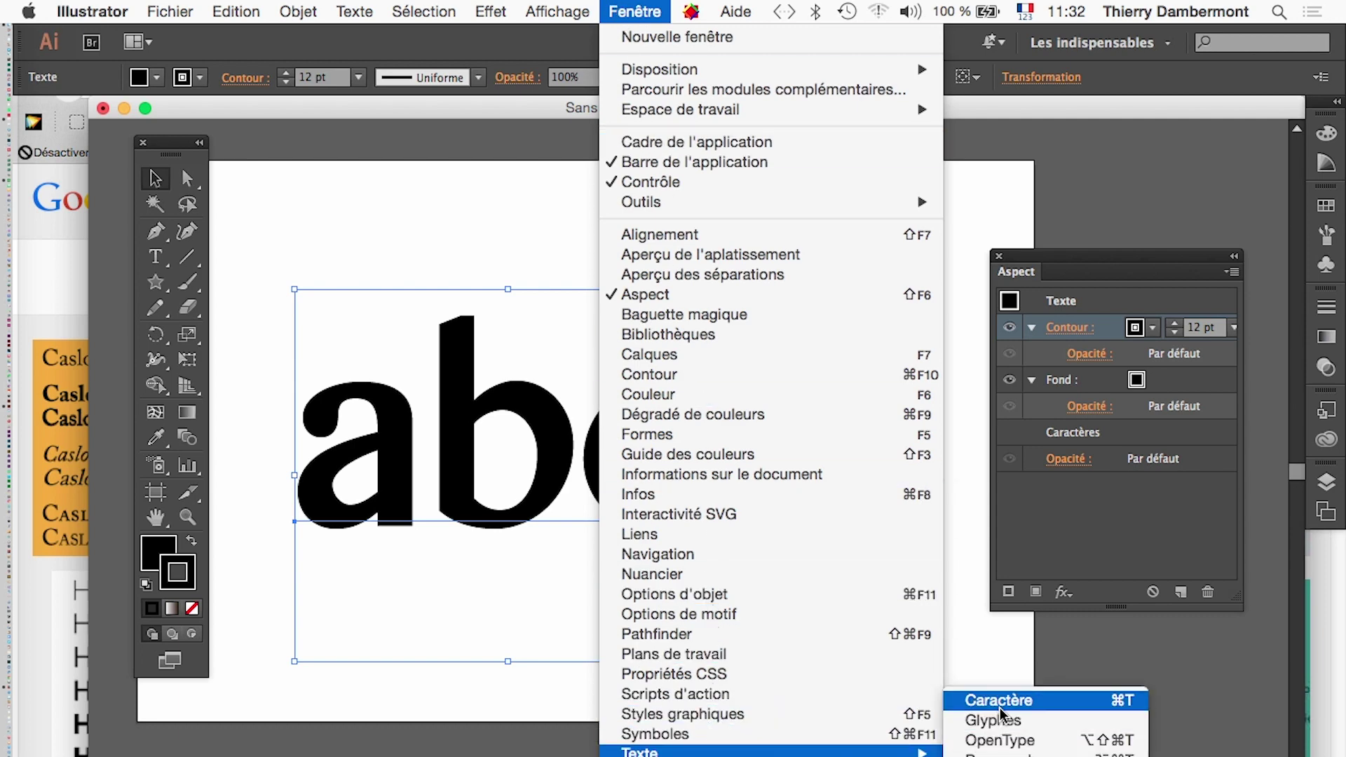
{"action": "left_click", "coordinate": [1002, 700]}
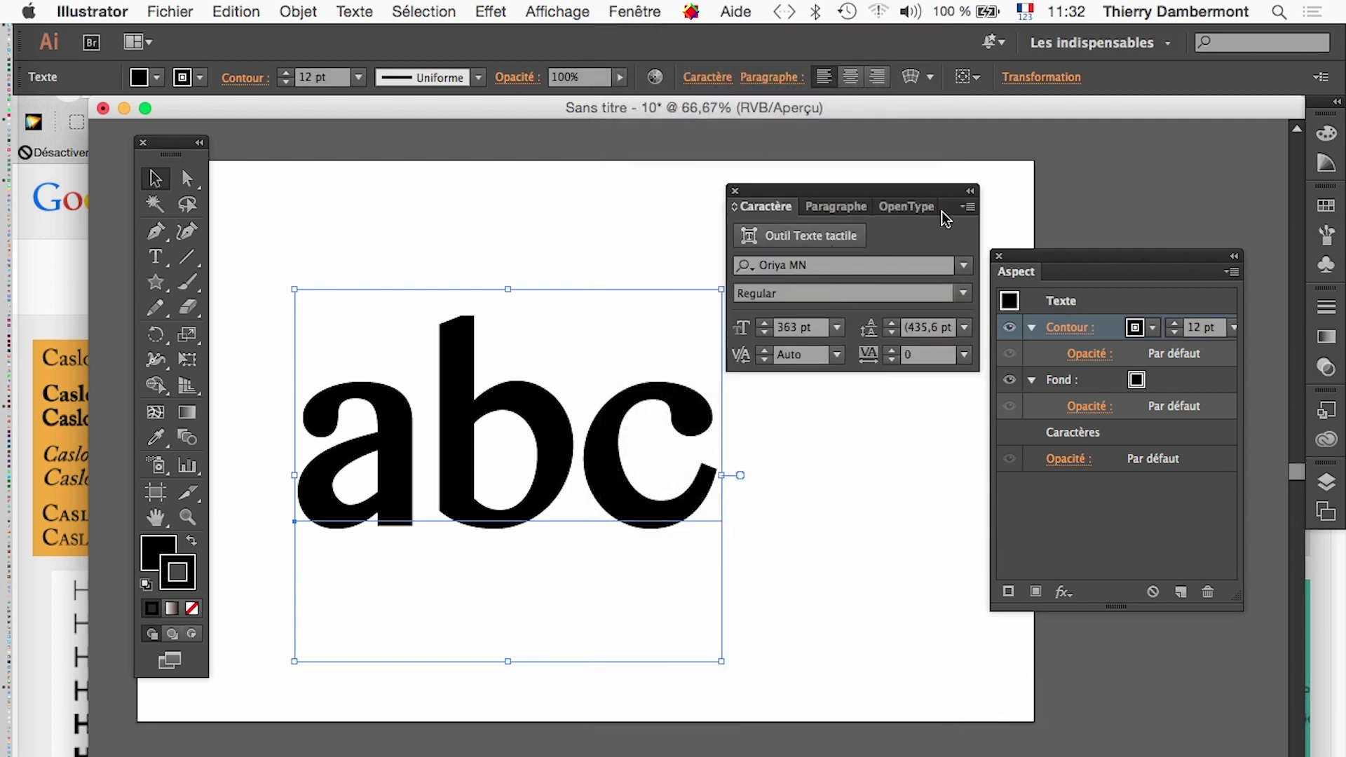
{"action": "left_click", "coordinate": [968, 206]}
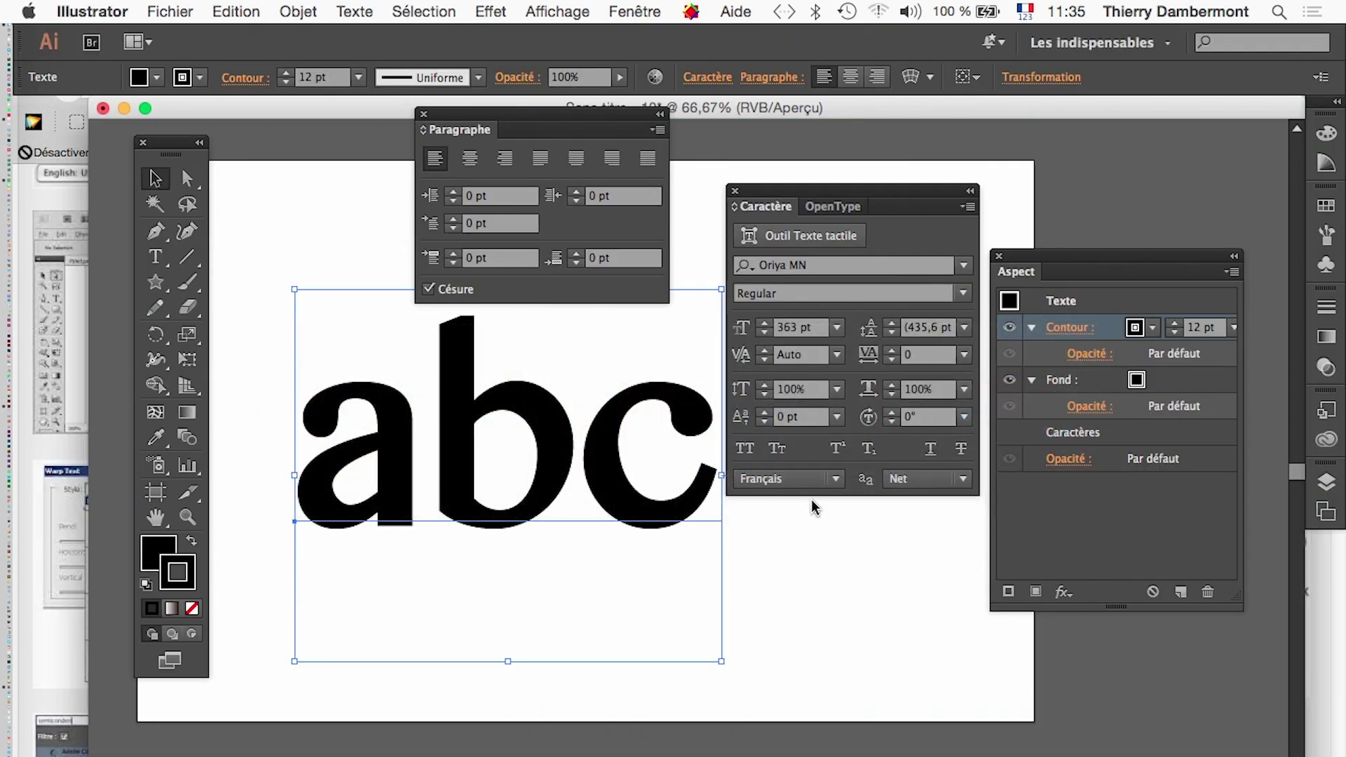
{"action": "key", "text": "super+Tab"}
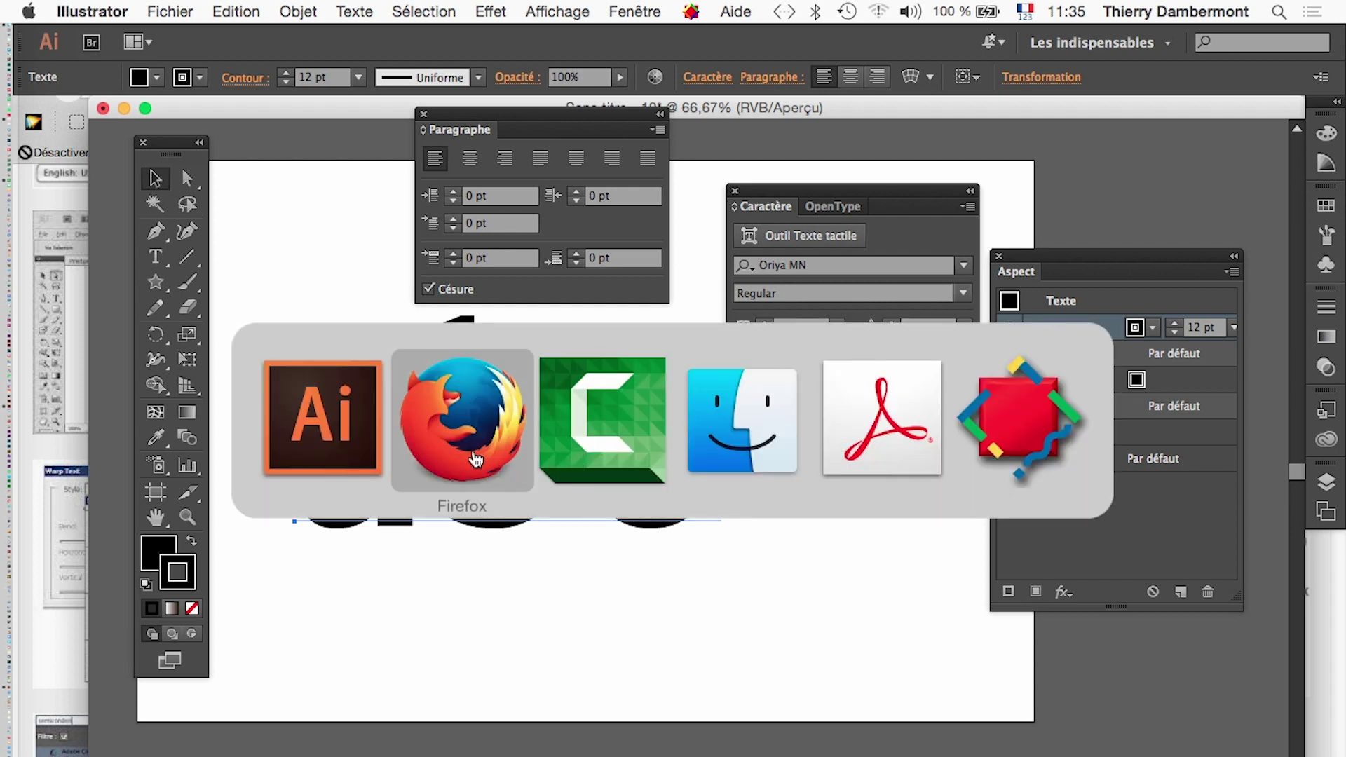
{"action": "left_click", "coordinate": [339, 453]}
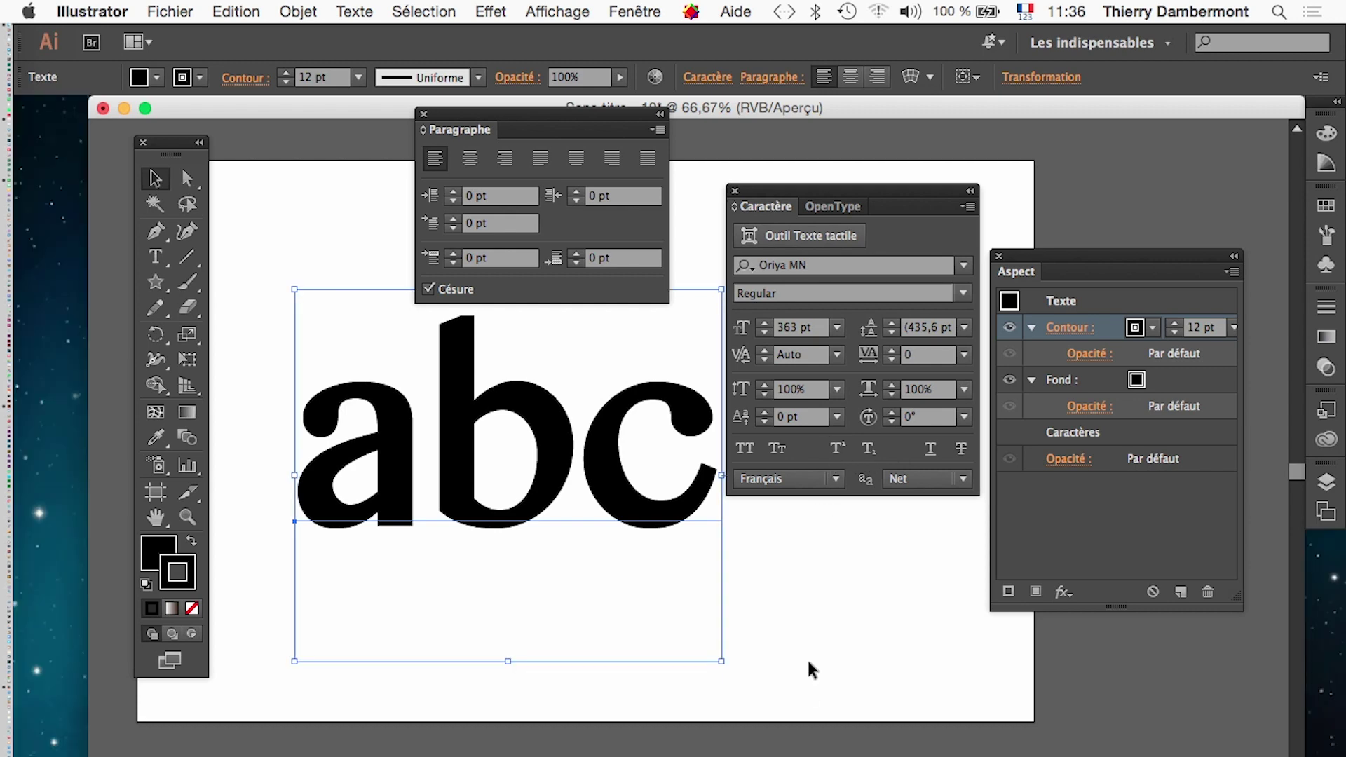
{"action": "left_click", "coordinate": [1135, 527]}
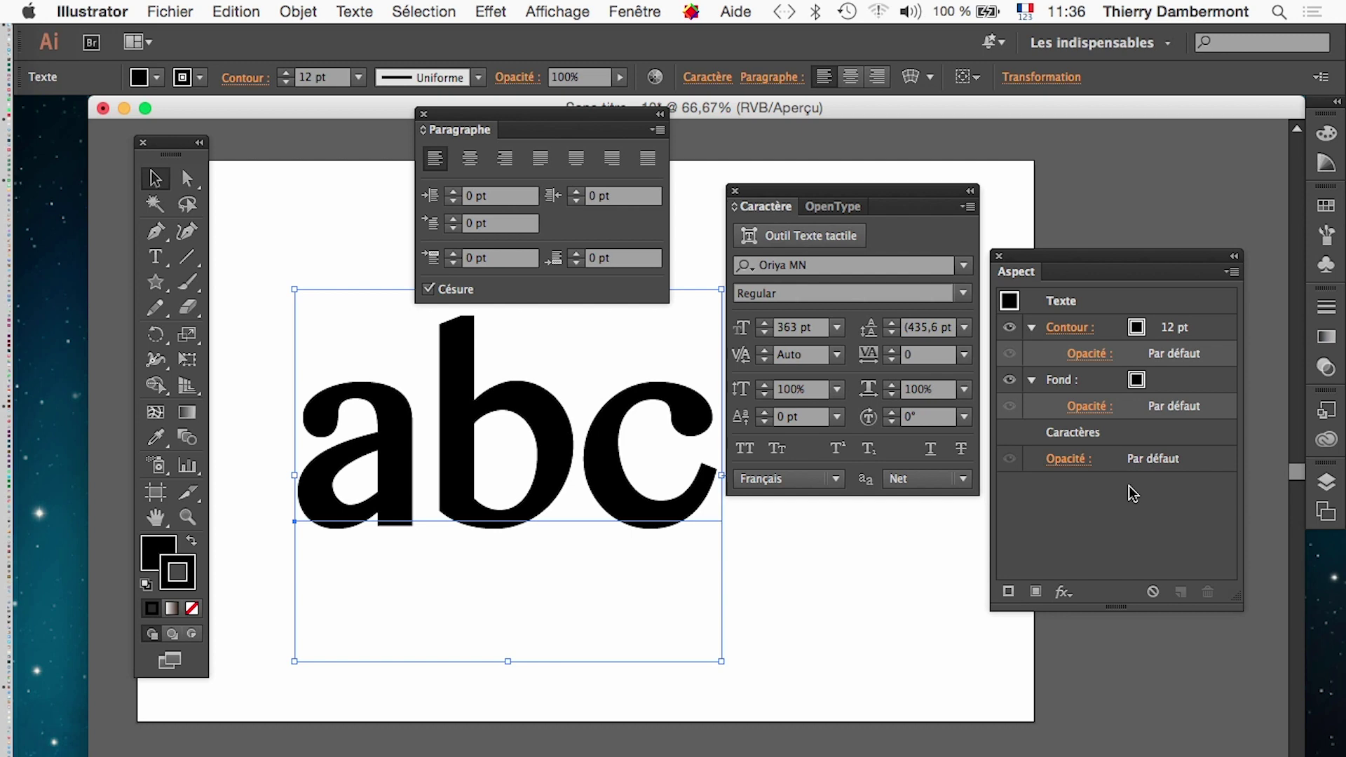
Move the Paragraph and Character panels aside and make two copies of the abc text
{"action": "left_click_drag", "start_coordinate": [569, 119], "coordinate": [468, 97]}
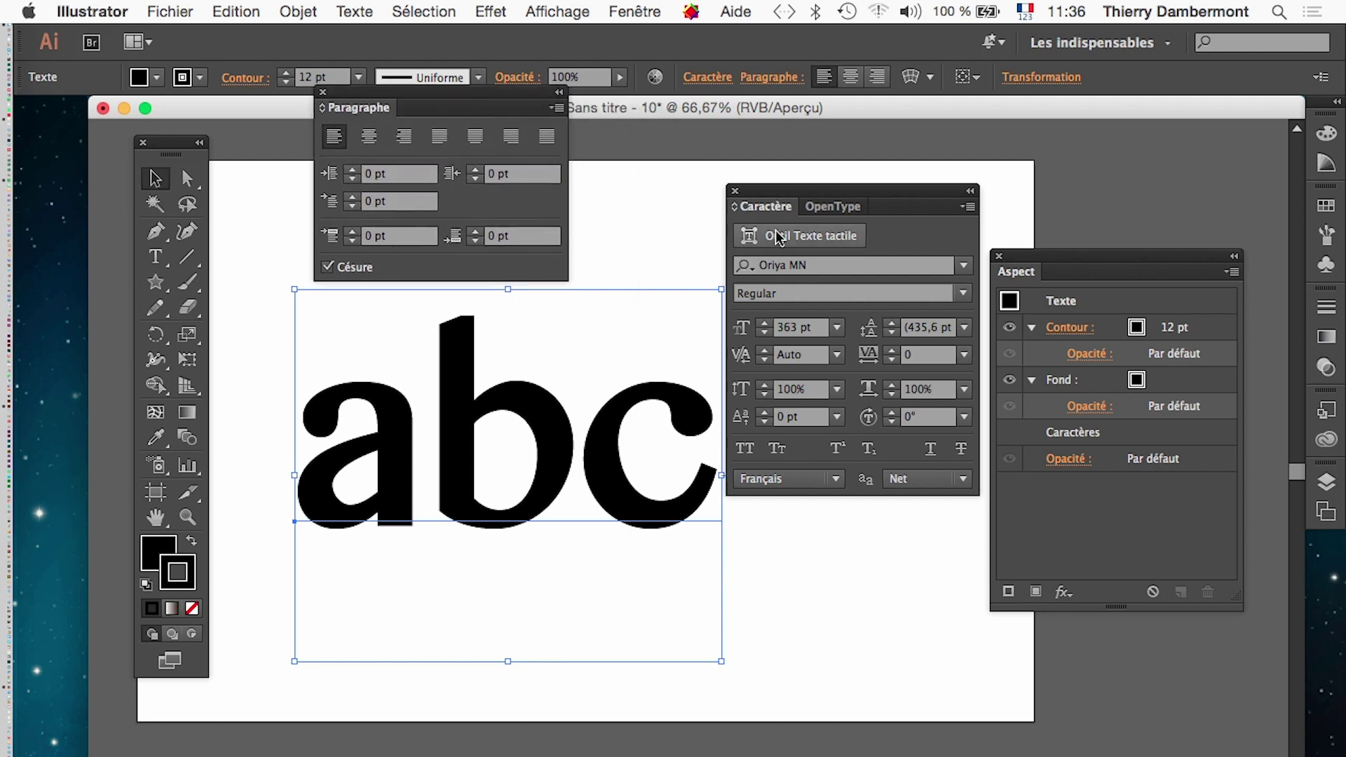
{"action": "left_click_drag", "start_coordinate": [804, 200], "coordinate": [876, 401]}
{"action": "scroll", "coordinate": [726, 436], "scroll_direction": "down", "scroll_amount": 1}
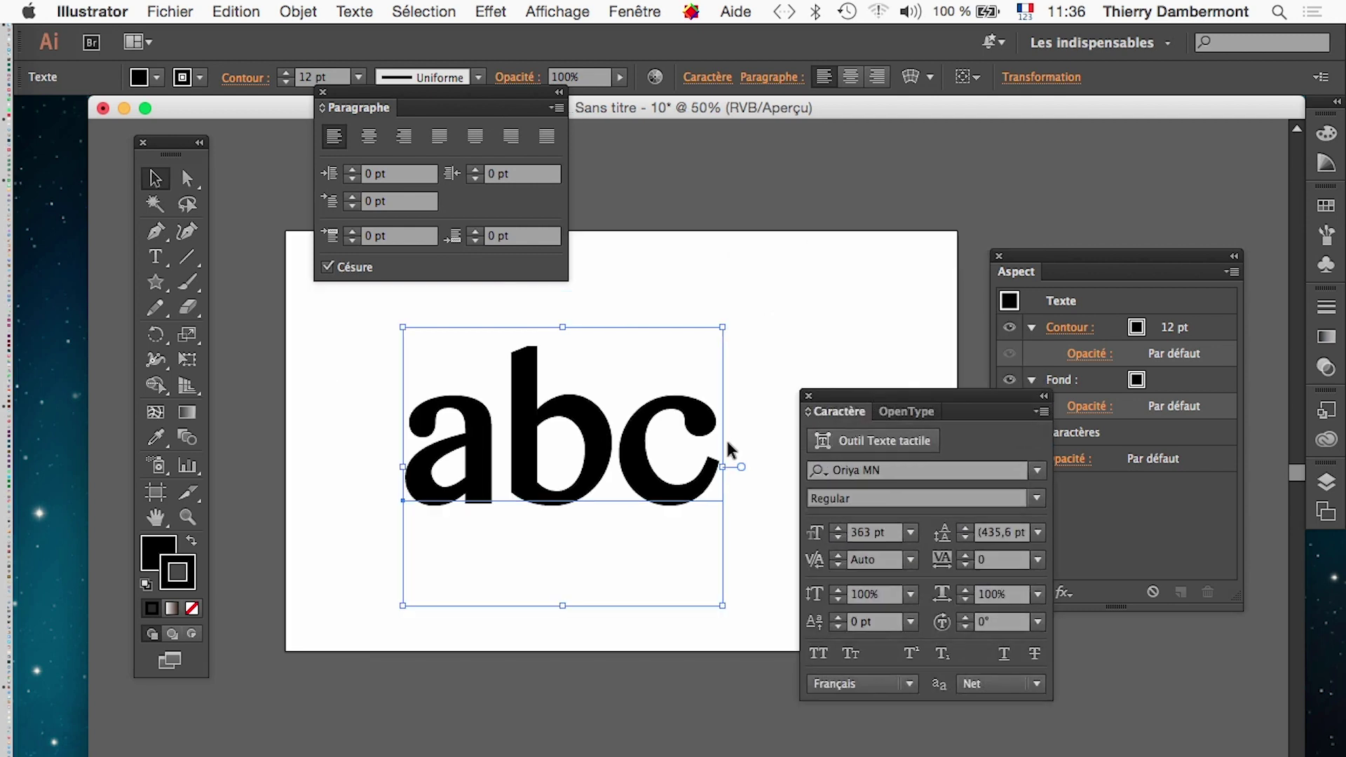
{"action": "scroll", "coordinate": [725, 438], "scroll_direction": "down", "scroll_amount": 1}
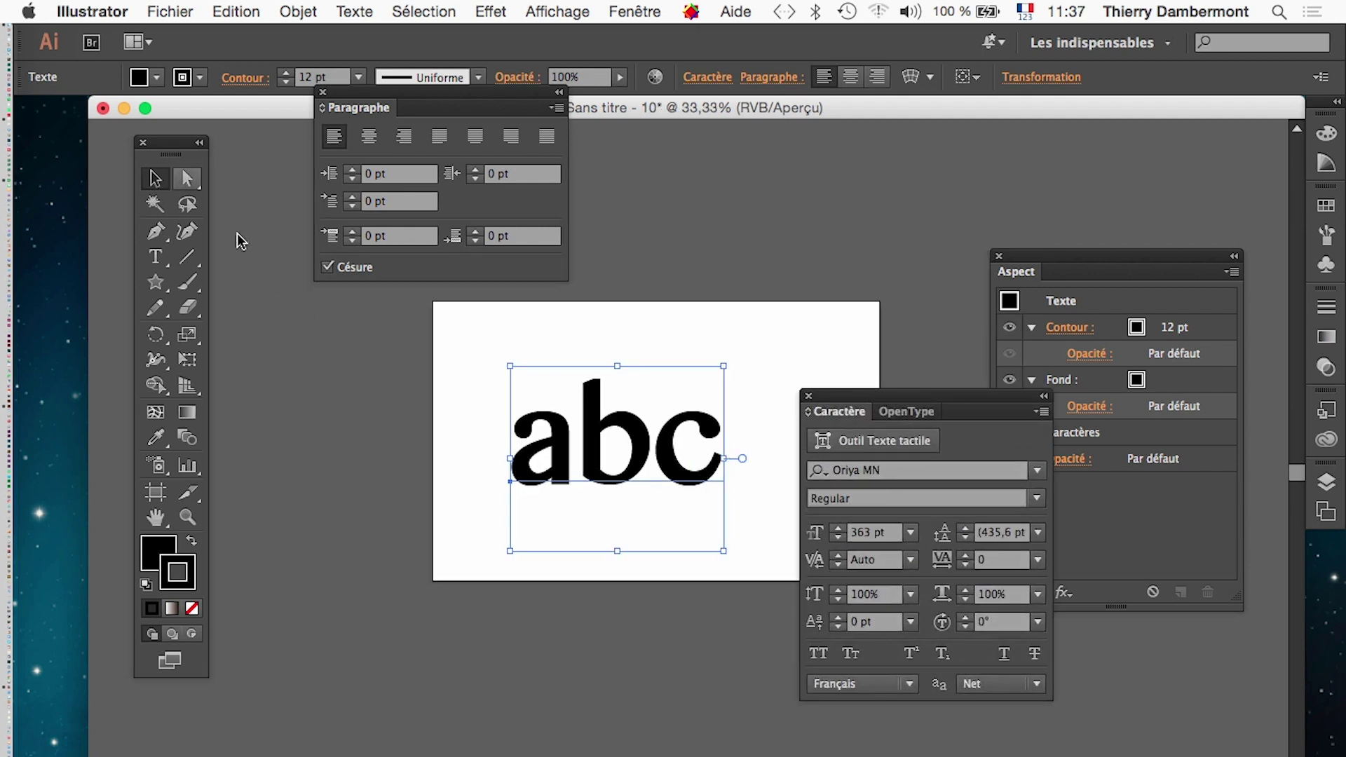
{"action": "left_click_drag", "start_coordinate": [871, 401], "coordinate": [913, 568]}
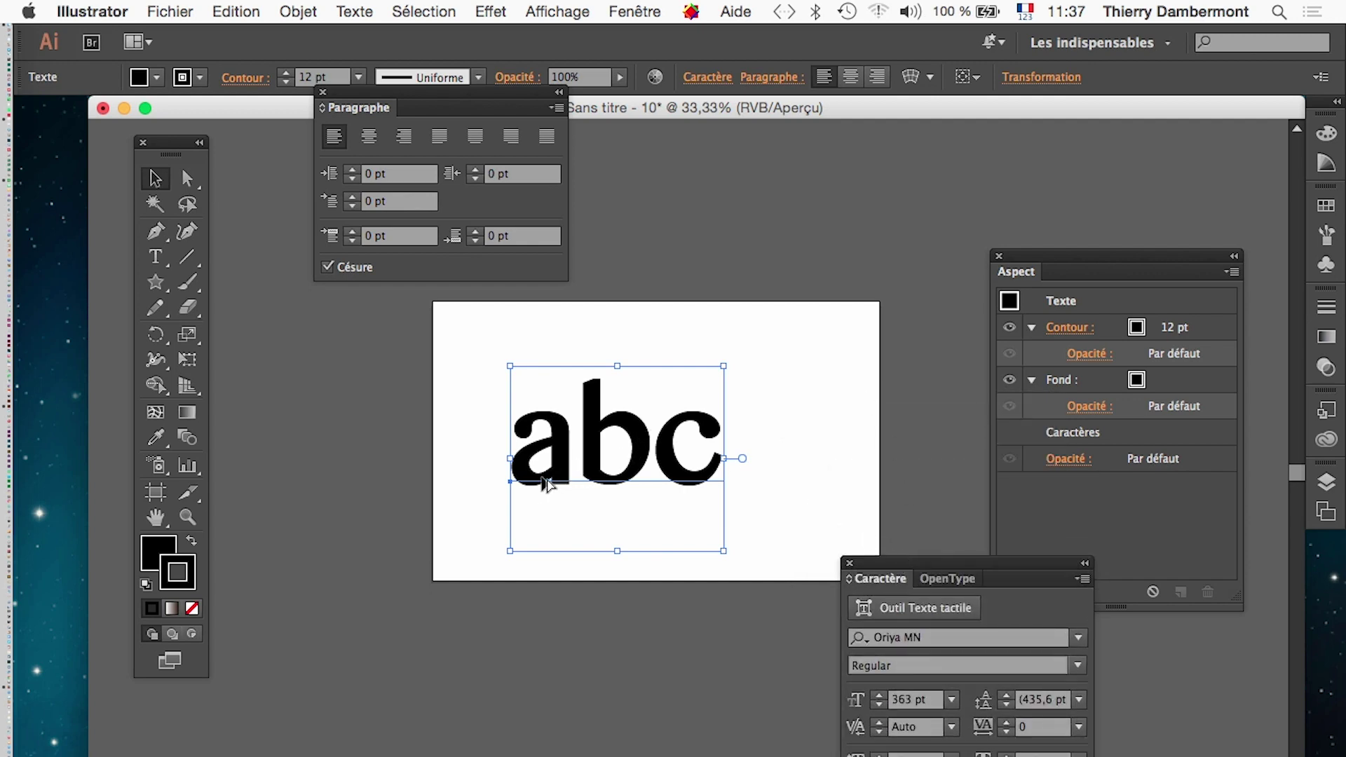
{"action": "mouse_move", "coordinate": [543, 484]}
{"action": "left_mouse_down"}
{"action": "mouse_move", "coordinate": [703, 457]}
{"action": "mouse_move", "coordinate": [817, 336]}
{"action": "mouse_move", "coordinate": [817, 508]}
{"action": "left_mouse_up"}
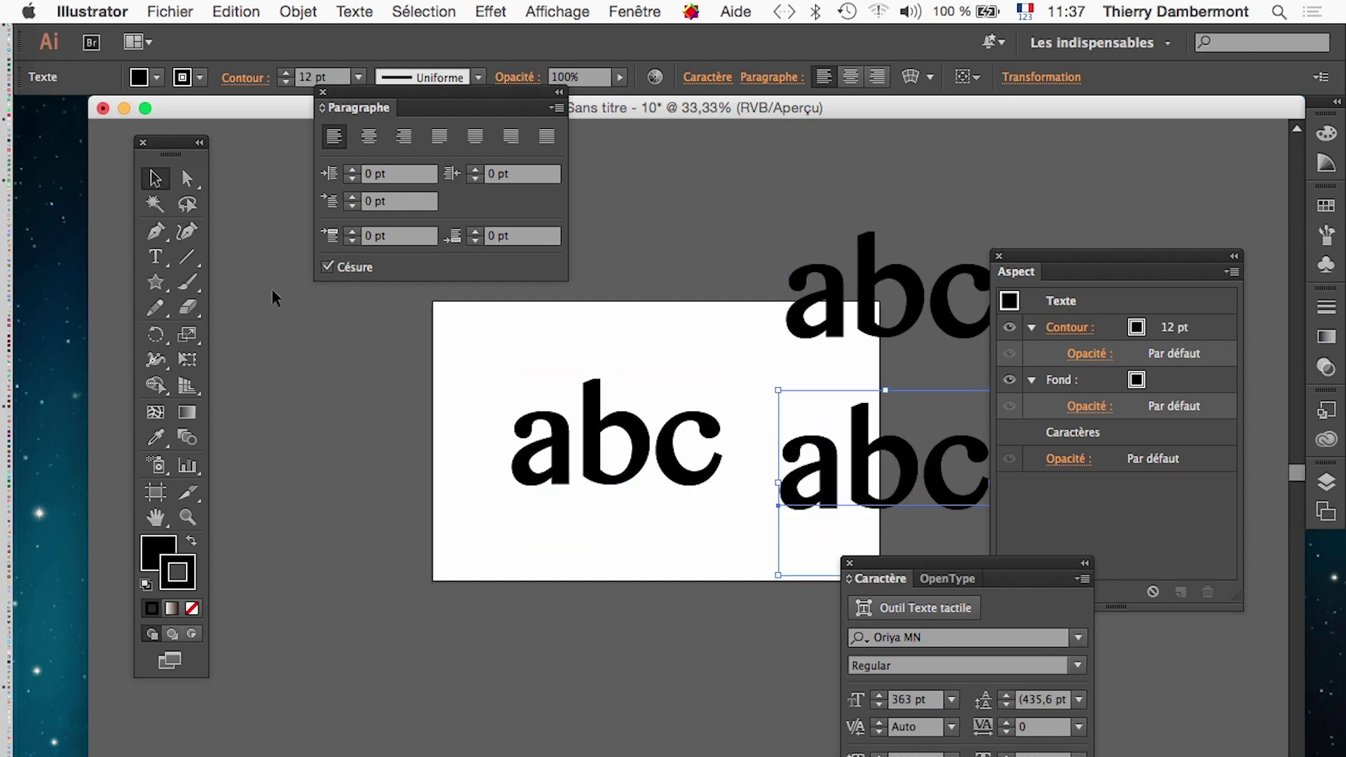
{"action": "left_click", "coordinate": [166, 257]}
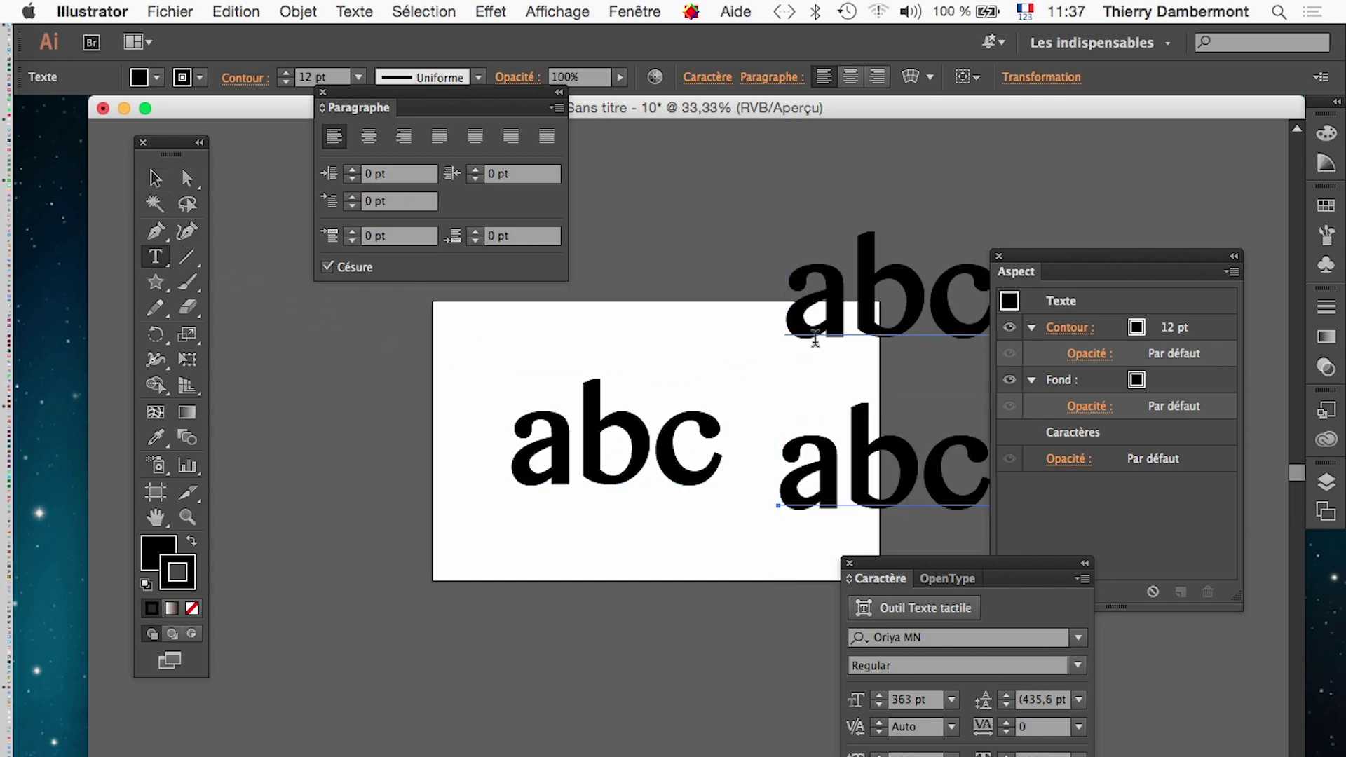
Delete letters so the three text objects hold only a, b and c
{"action": "mouse_move", "coordinate": [927, 298]}
{"action": "left_mouse_down"}
{"action": "mouse_move", "coordinate": [860, 298]}
{"action": "mouse_move", "coordinate": [995, 340]}
{"action": "left_mouse_up"}
{"action": "key", "text": "BackSpace"}
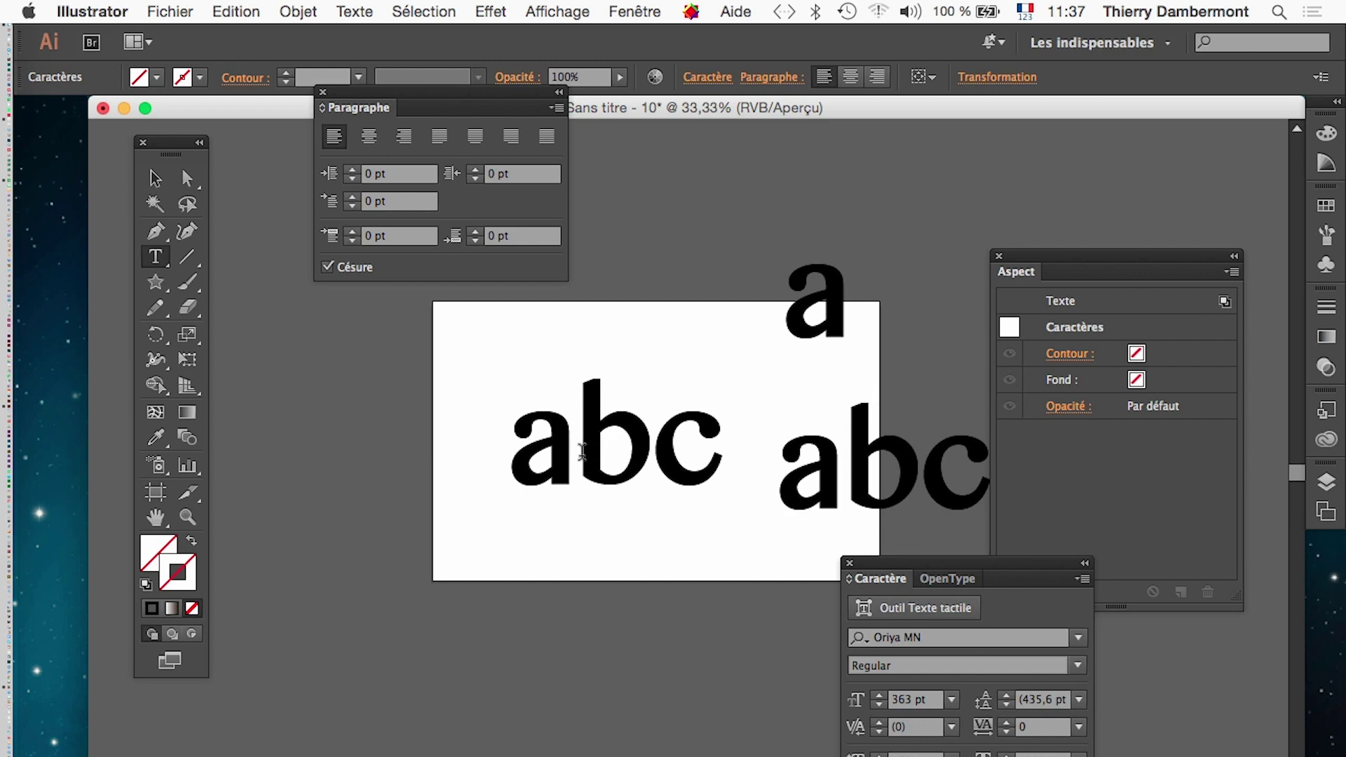
{"action": "mouse_move", "coordinate": [580, 452]}
{"action": "left_mouse_down"}
{"action": "mouse_move", "coordinate": [527, 451]}
{"action": "mouse_move", "coordinate": [659, 452]}
{"action": "left_mouse_up"}
{"action": "key", "text": "BackSpace"}
{"action": "key", "text": "BackSpace"}
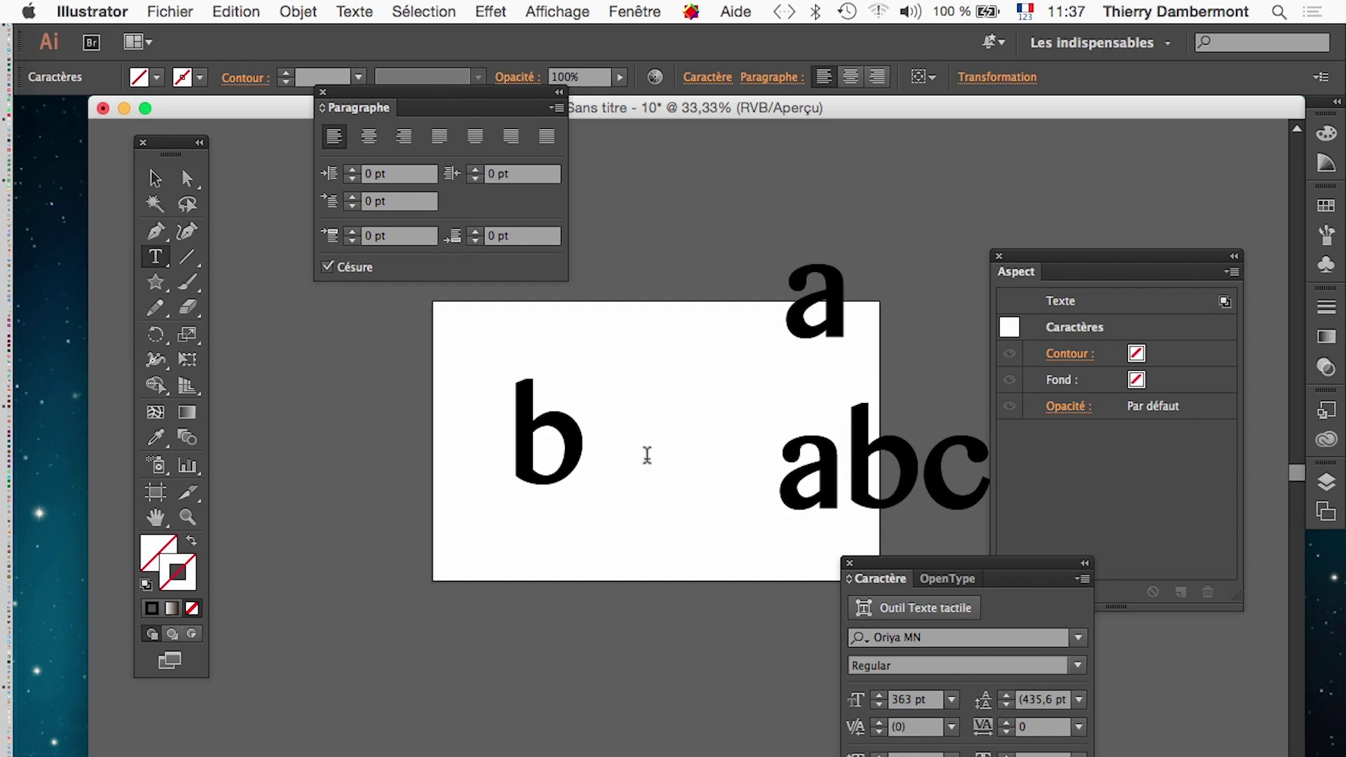
{"action": "left_click_drag", "start_coordinate": [926, 471], "coordinate": [778, 471]}
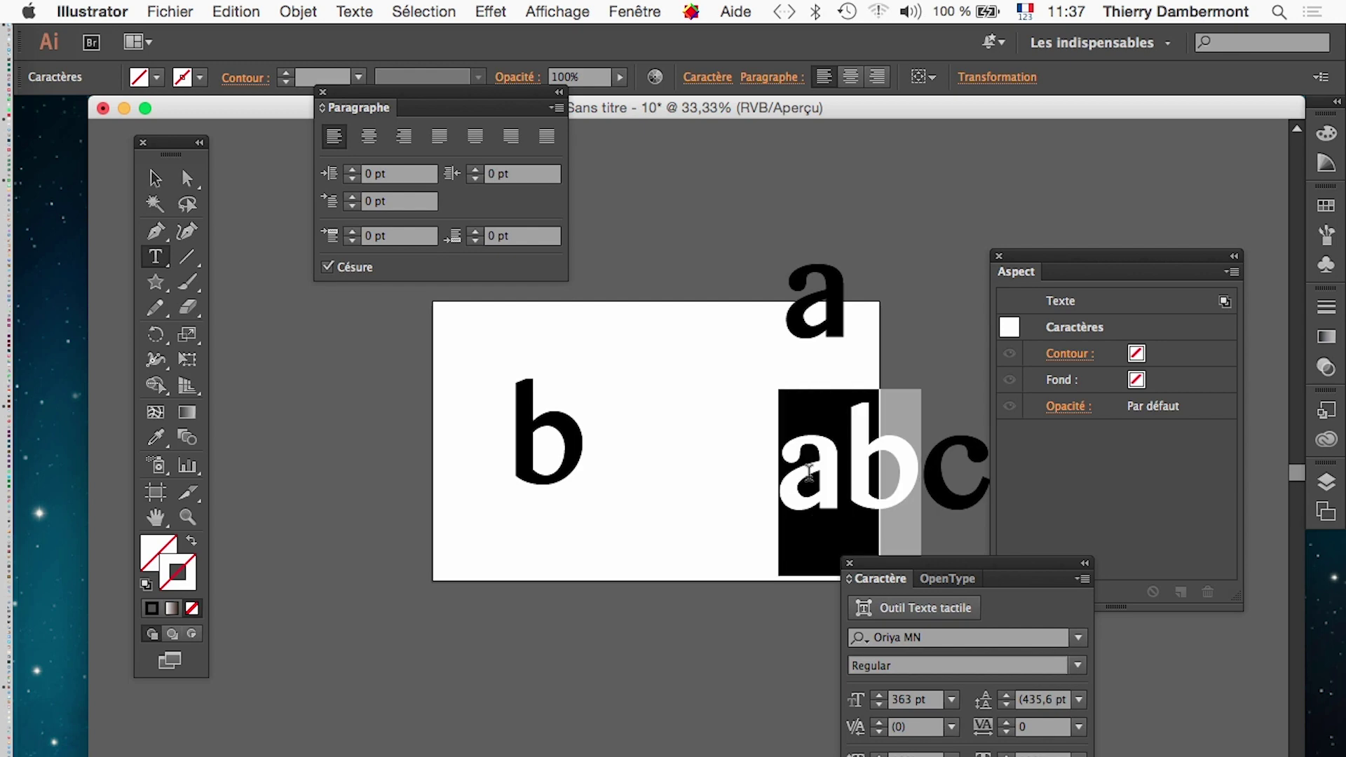
{"action": "key", "text": "BackSpace"}
{"action": "left_click", "coordinate": [155, 178]}
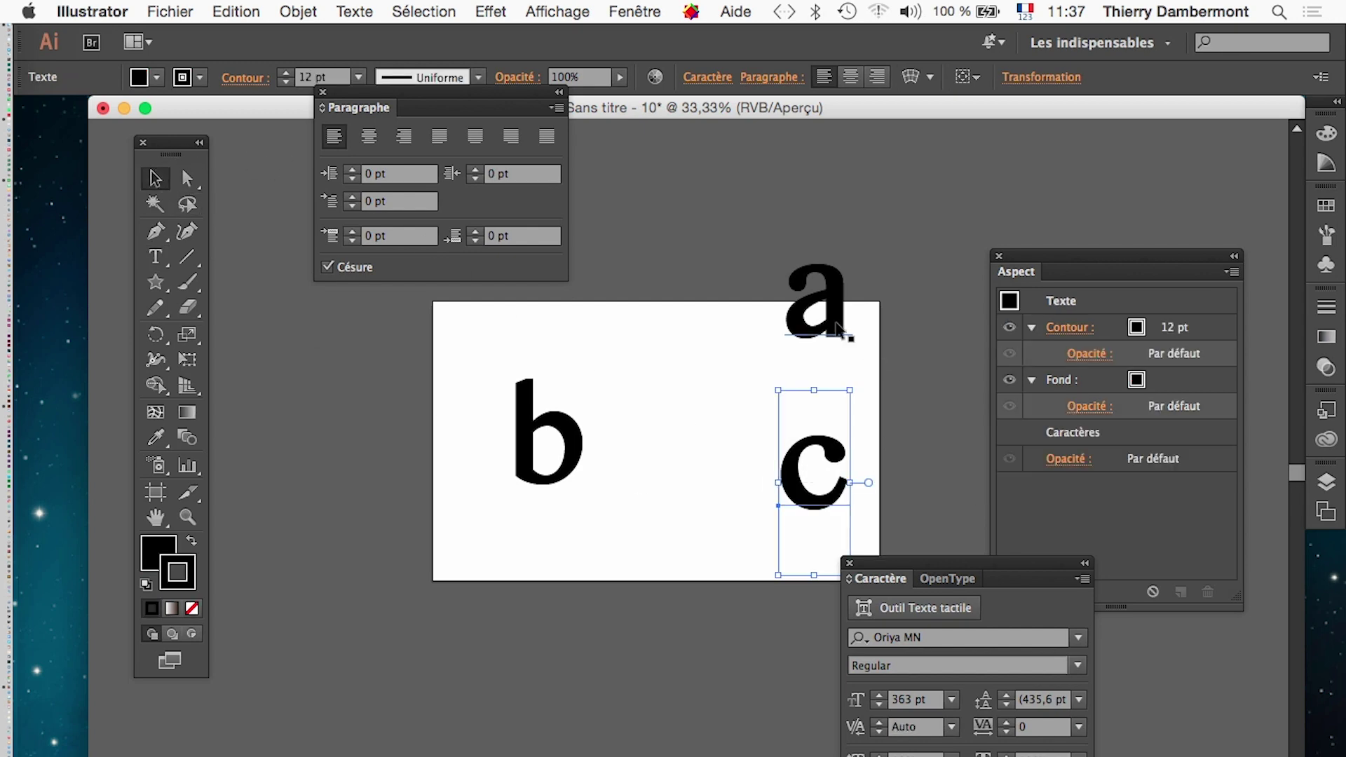
Line up the a, b and c letters side by side
{"action": "mouse_move", "coordinate": [834, 333]}
{"action": "left_mouse_down"}
{"action": "mouse_move", "coordinate": [494, 480]}
{"action": "mouse_move", "coordinate": [515, 480]}
{"action": "left_mouse_up"}
{"action": "left_click_drag", "start_coordinate": [822, 500], "coordinate": [578, 478]}
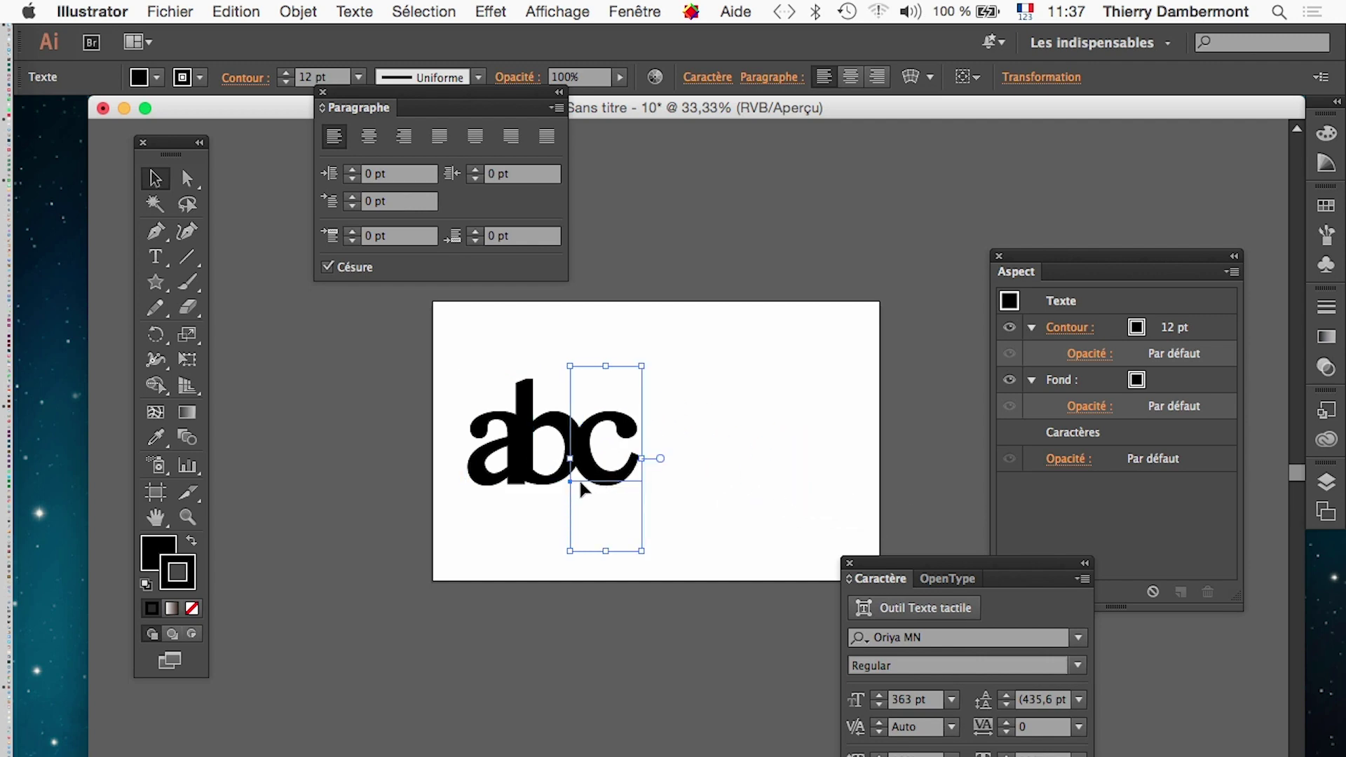
{"action": "scroll", "coordinate": [579, 478], "scroll_direction": "up", "scroll_amount": 1}
{"action": "left_click", "coordinate": [618, 491]}
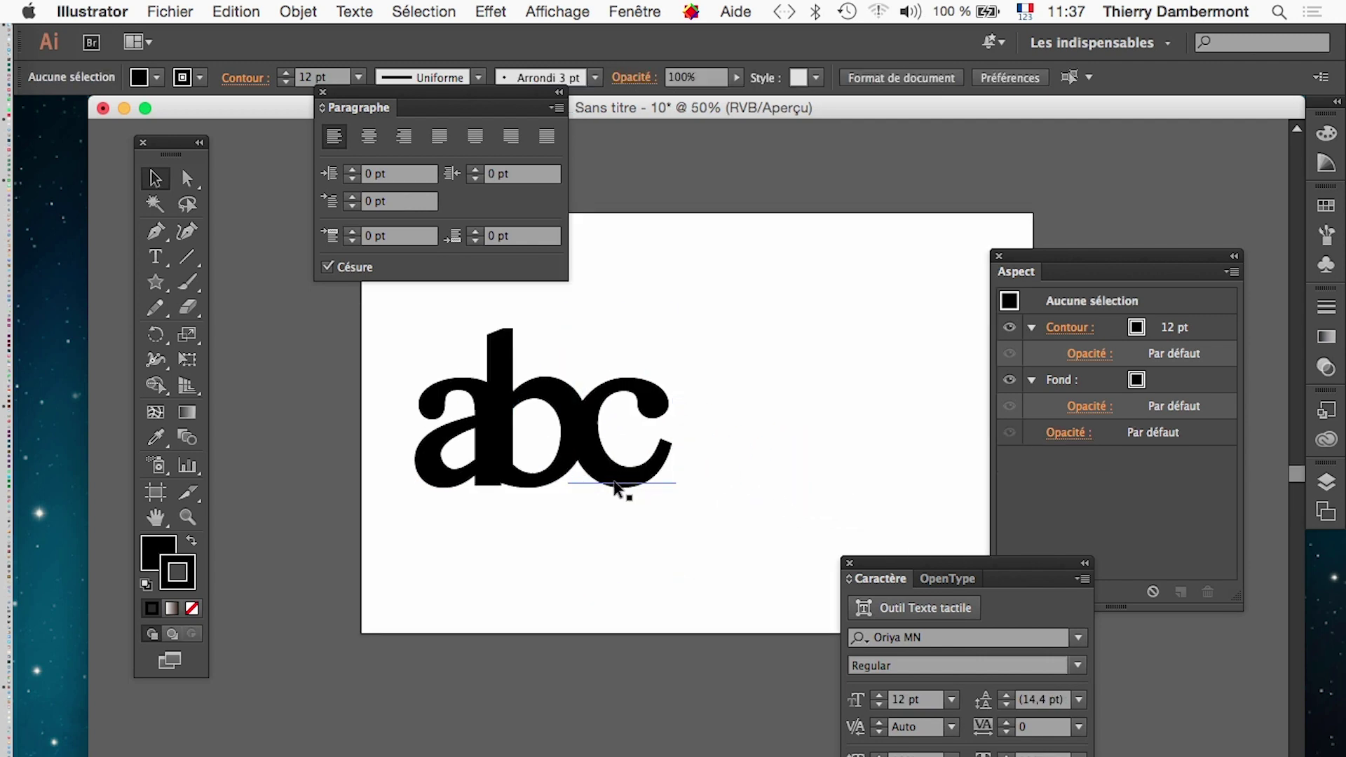
{"action": "left_click_drag", "start_coordinate": [621, 487], "coordinate": [619, 487]}
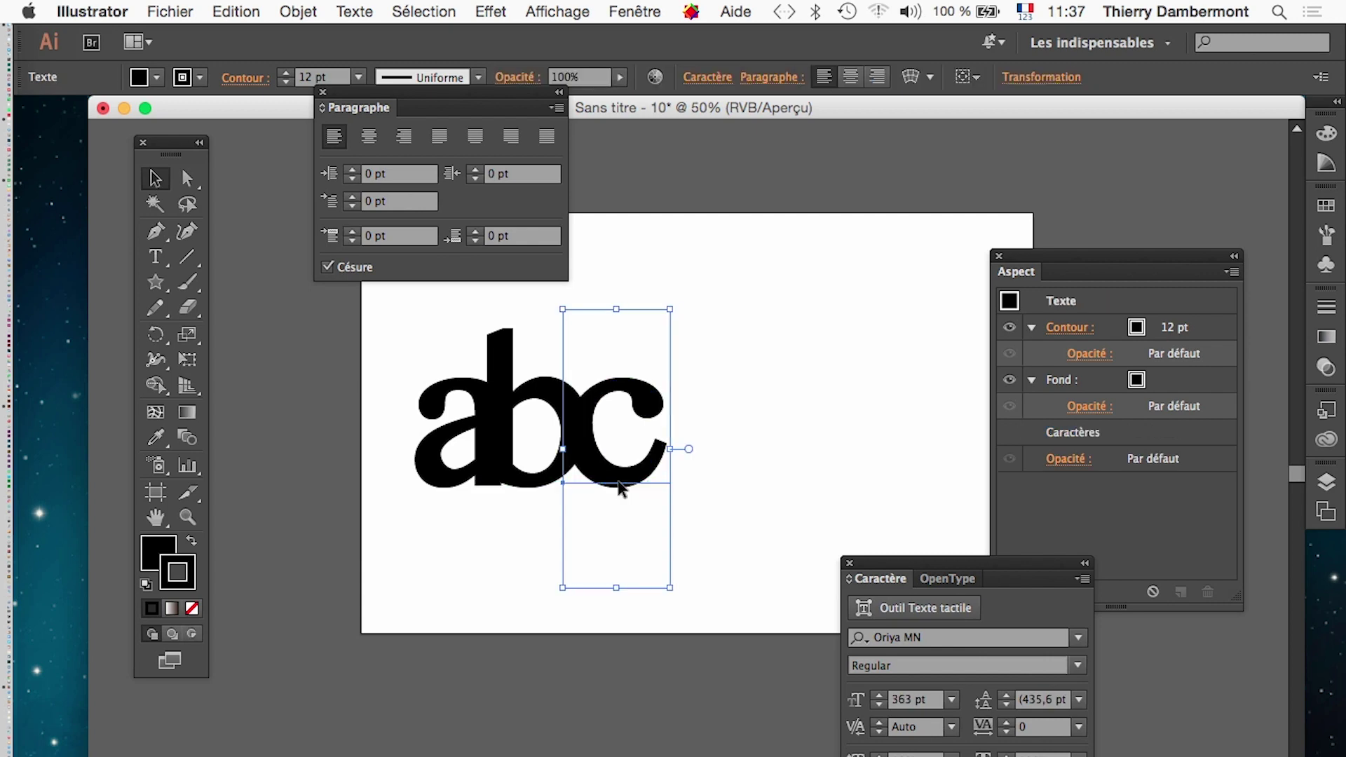
{"action": "left_click", "coordinate": [732, 513]}
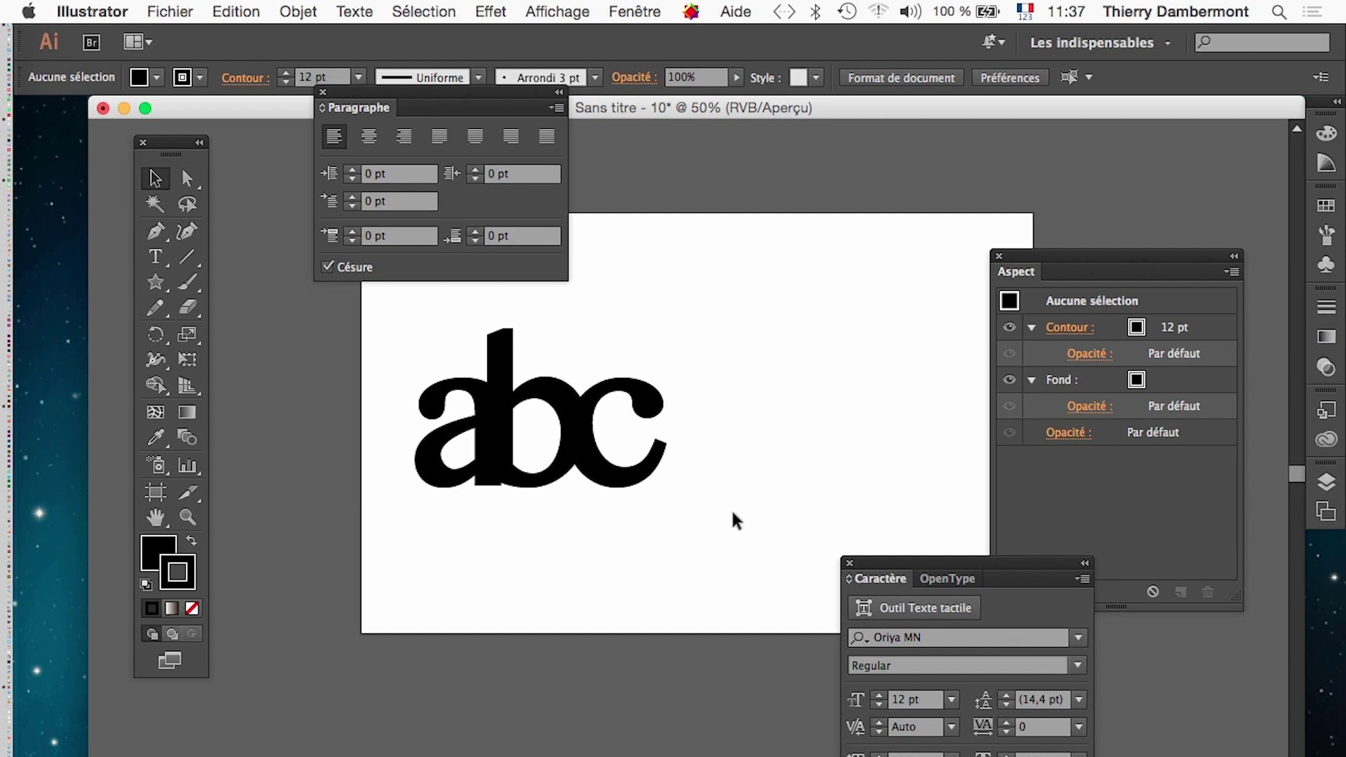
Enlarge the a to 515.7 pt with Free Transform so it overlaps the b
{"action": "left_click", "coordinate": [439, 484]}
{"action": "left_click", "coordinate": [185, 362]}
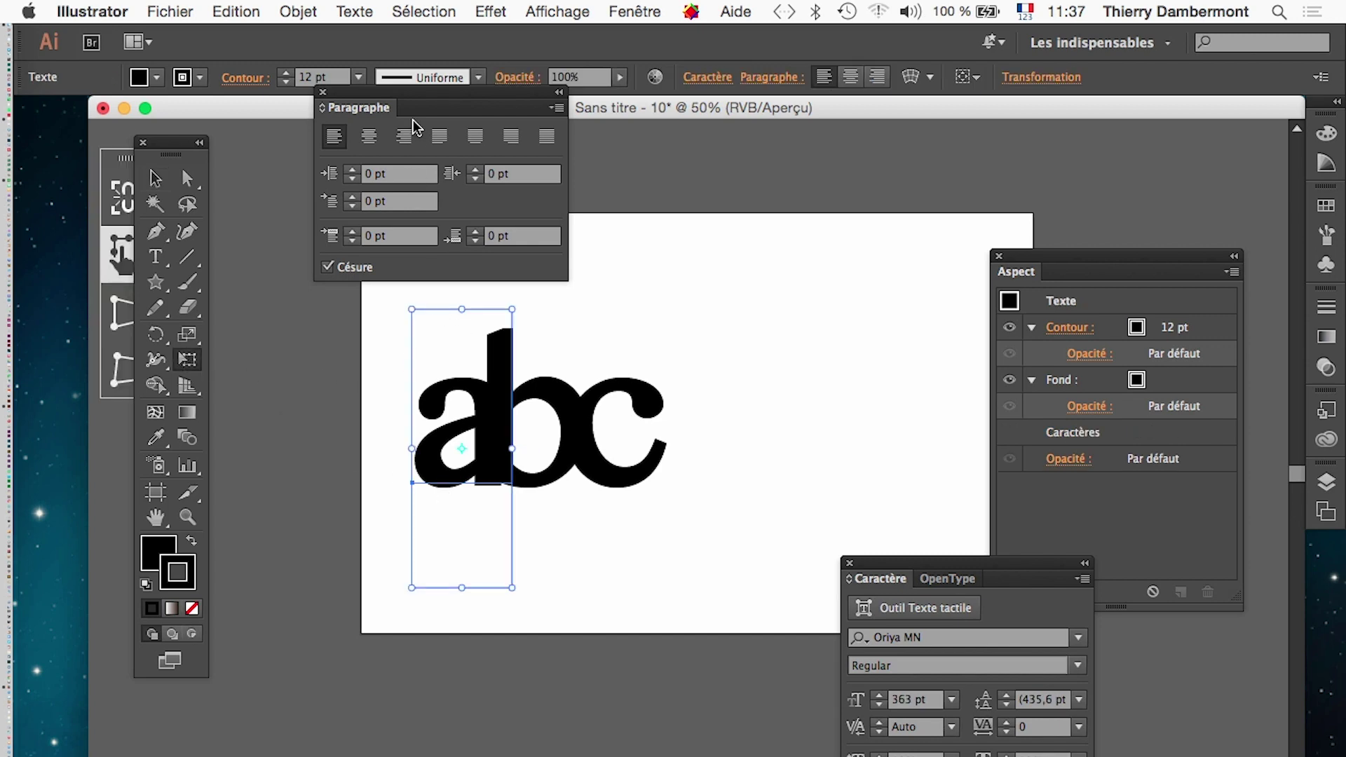
{"action": "left_click_drag", "start_coordinate": [396, 91], "coordinate": [871, 144]}
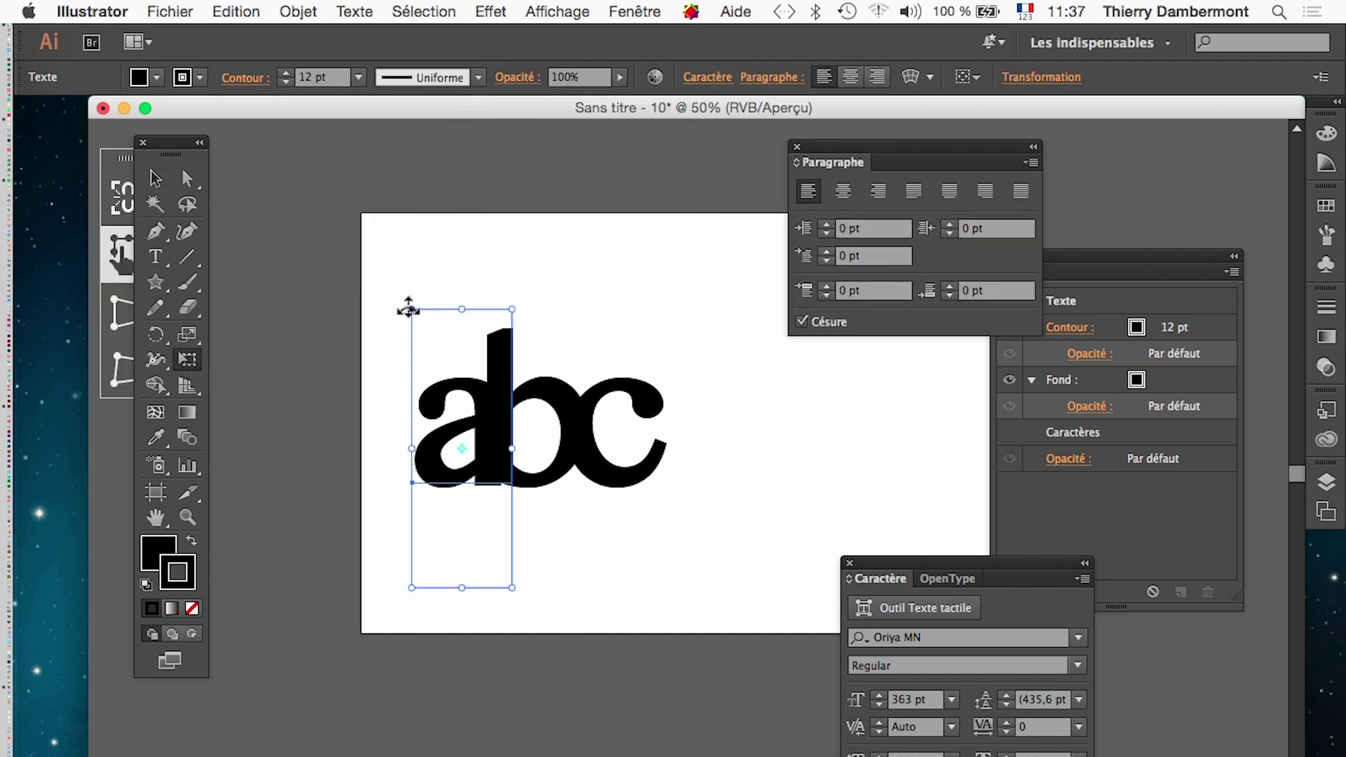
{"action": "left_click_drag", "start_coordinate": [408, 308], "coordinate": [312, 213]}
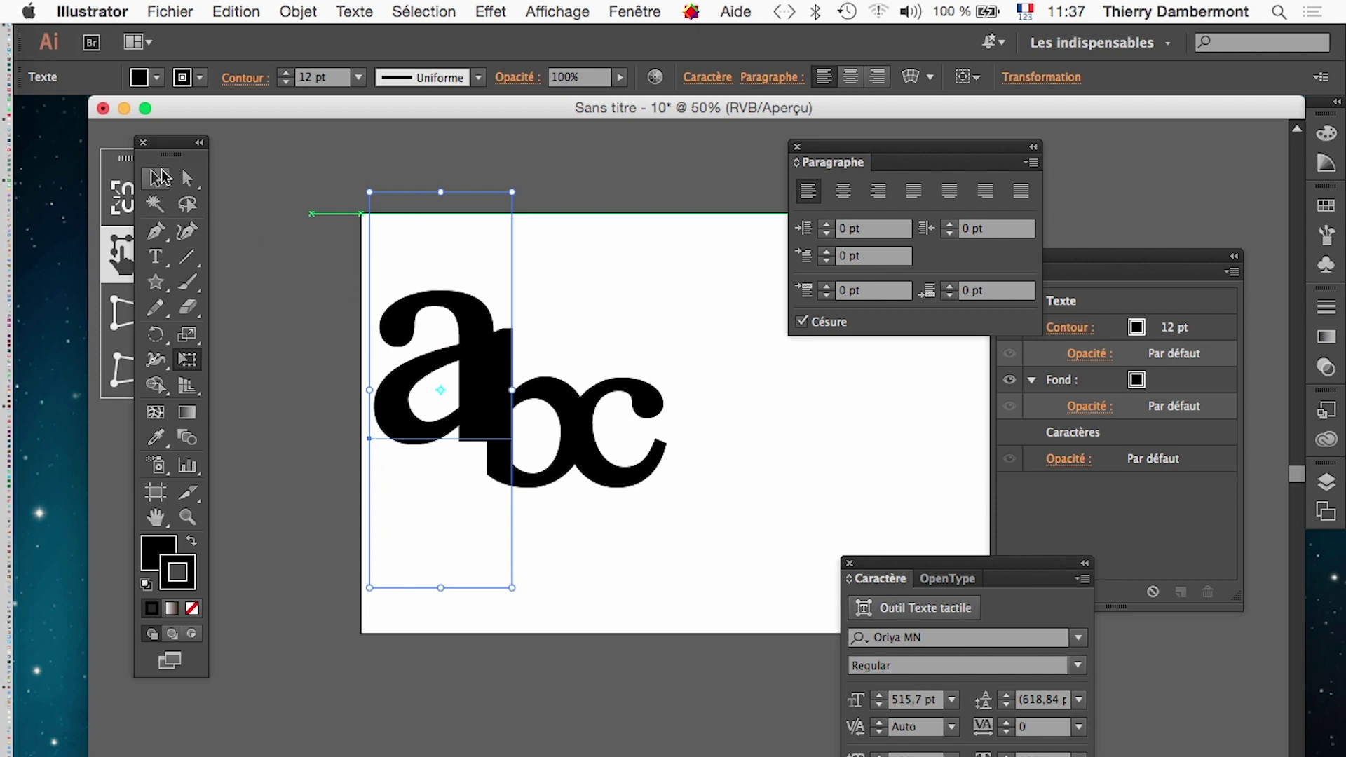
{"action": "left_click", "coordinate": [161, 177]}
{"action": "mouse_move", "coordinate": [442, 443]}
{"action": "left_mouse_down"}
{"action": "mouse_move", "coordinate": [415, 503]}
{"action": "mouse_move", "coordinate": [454, 487]}
{"action": "left_mouse_up"}
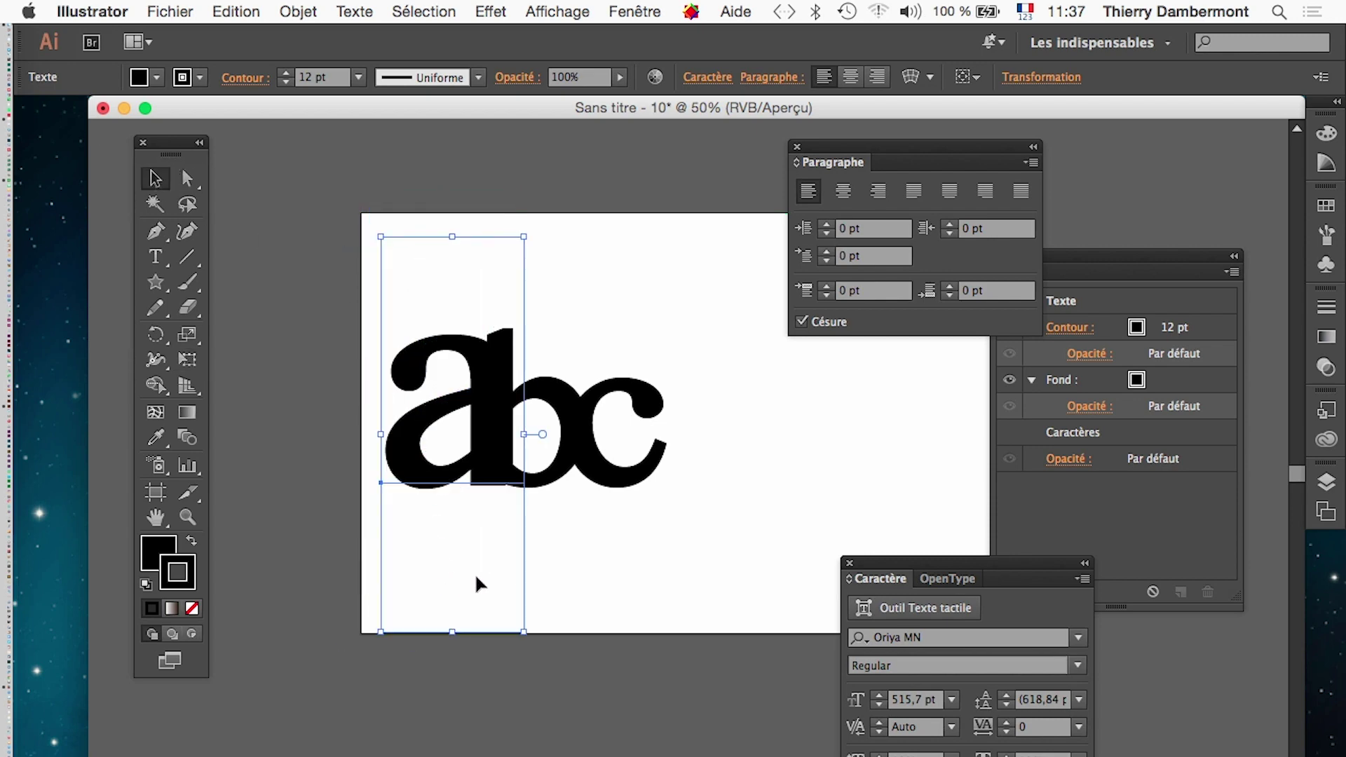
Deselect everything and open Save As for the document
{"action": "left_click", "coordinate": [435, 215]}
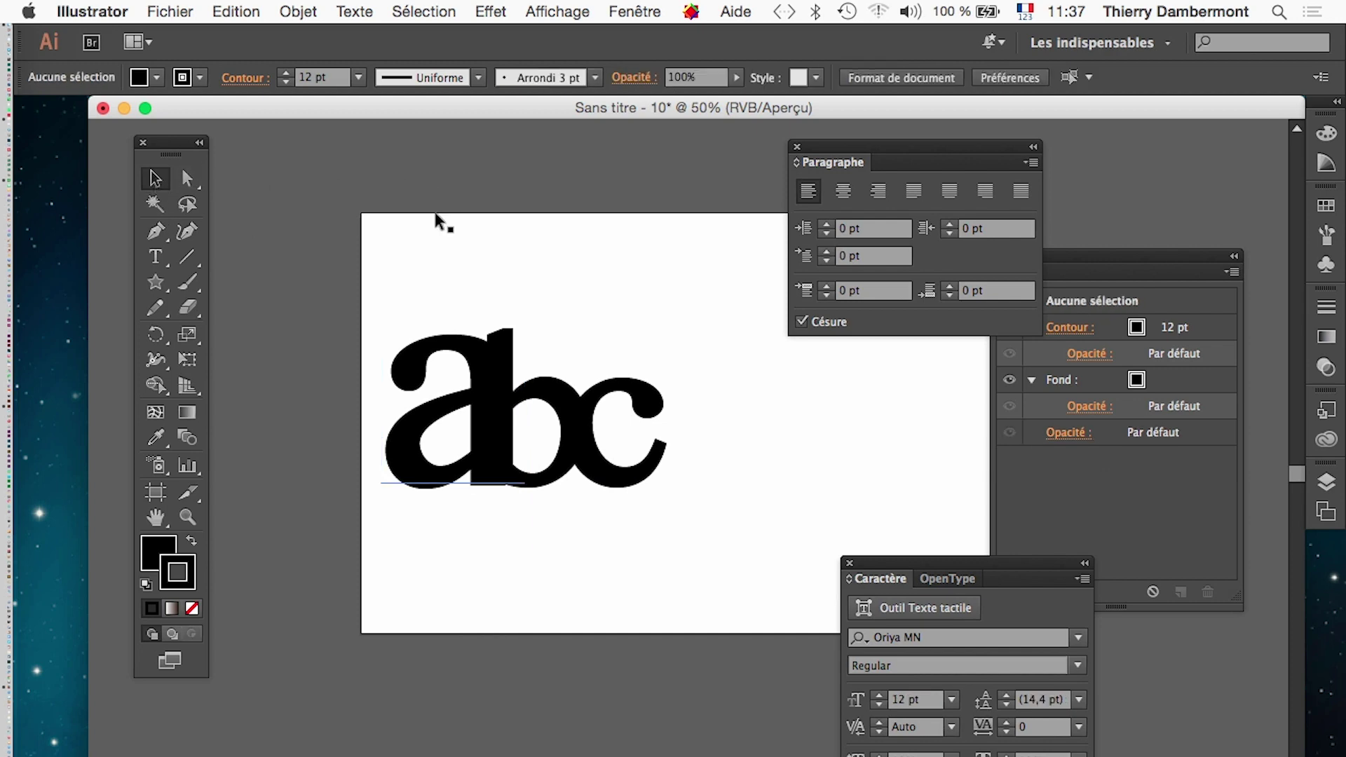
{"action": "left_click", "coordinate": [170, 11]}
{"action": "left_click", "coordinate": [231, 183]}
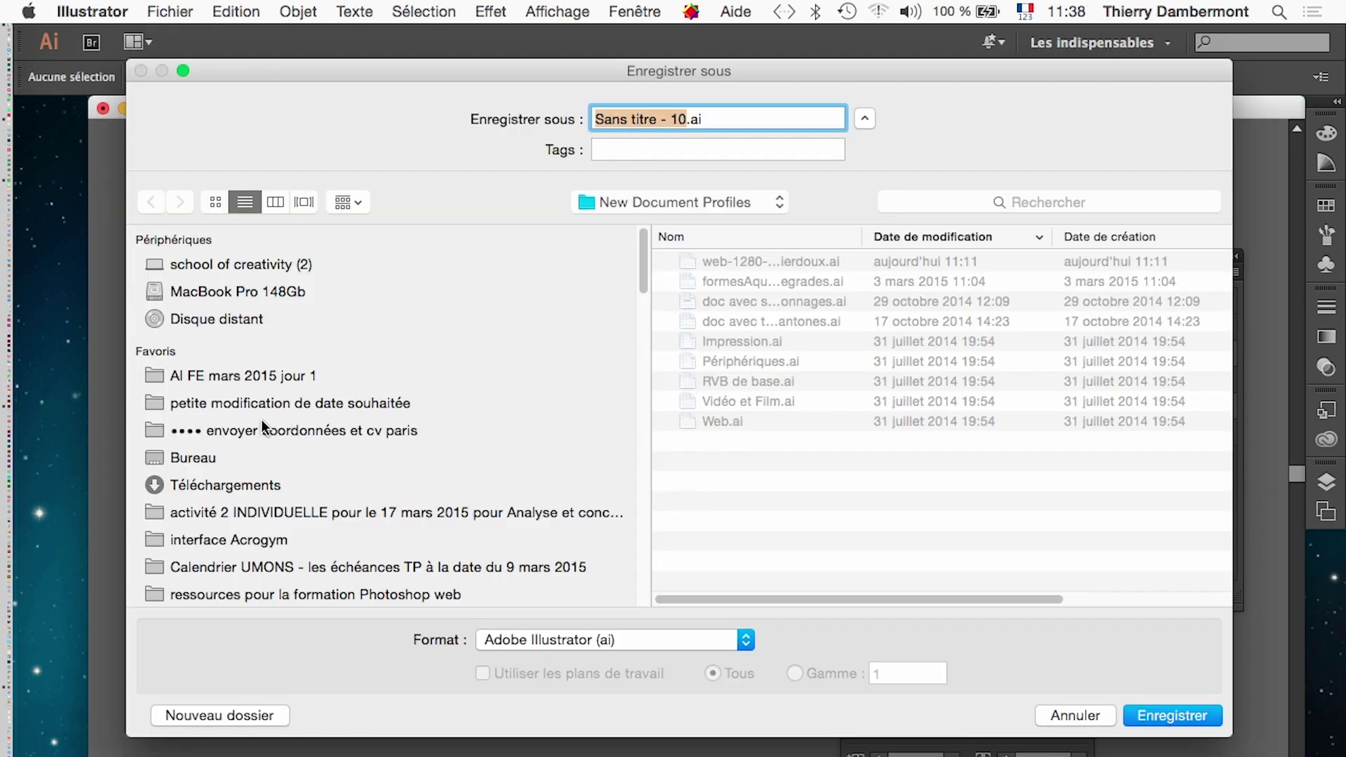
Save the lettering as logo-texte-01.ai in the AI FE mars 2015 jour 1 folder
{"action": "left_click", "coordinate": [253, 375]}
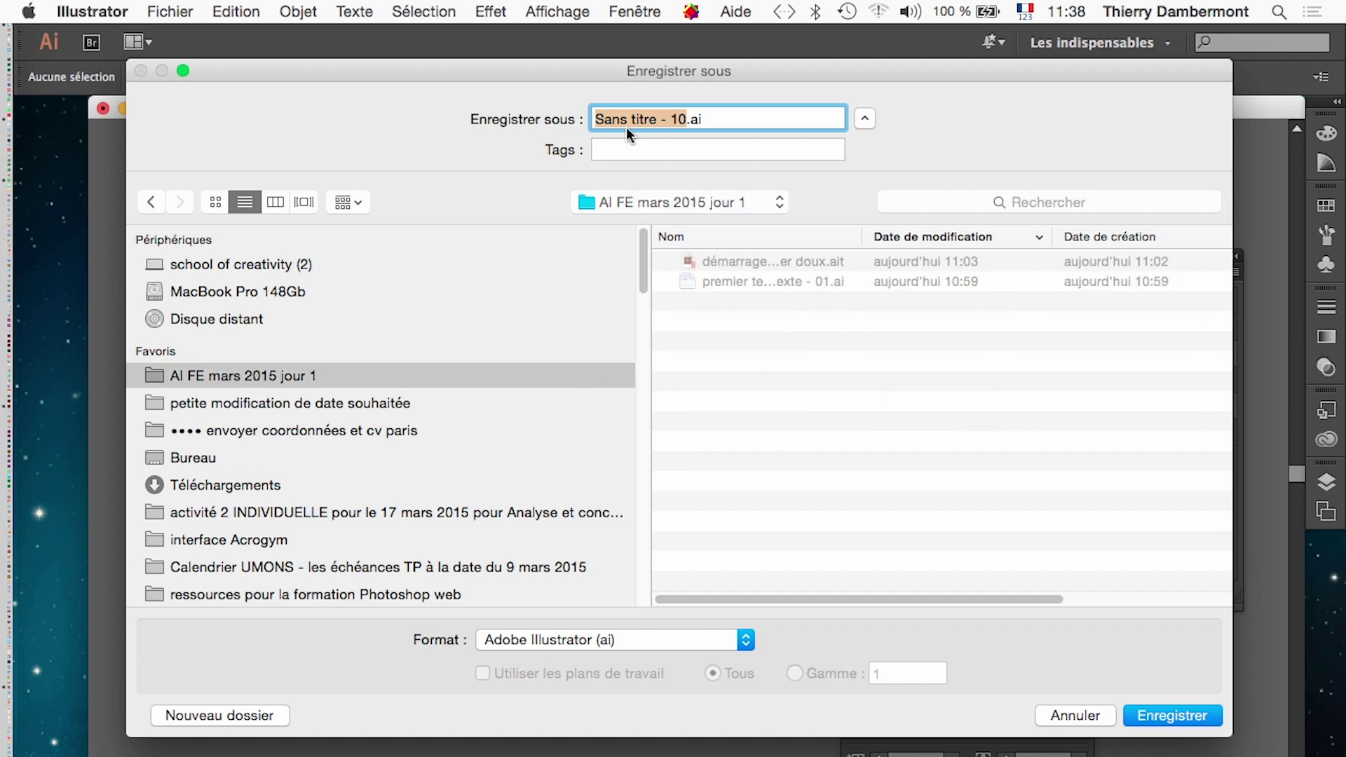
{"action": "type", "text": "logo"}
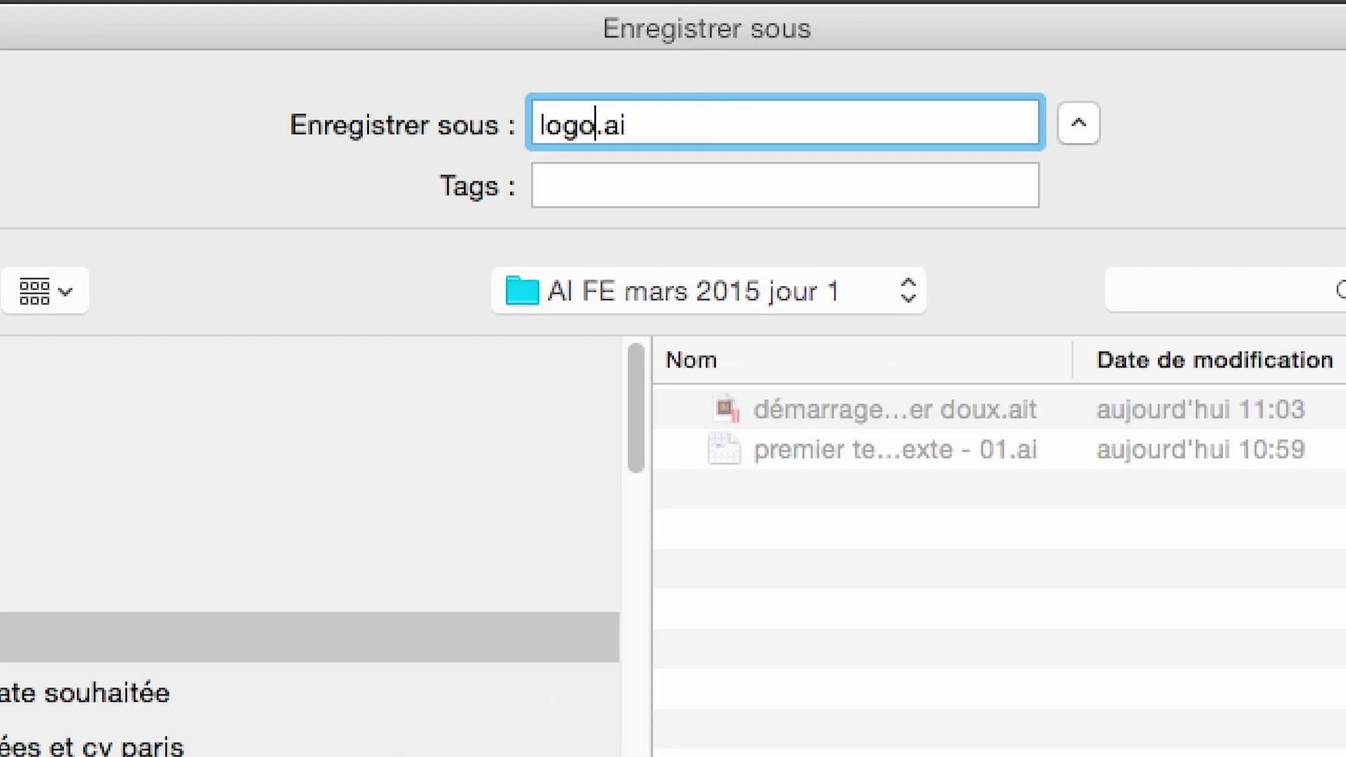
{"action": "type", "text": "-texte"}
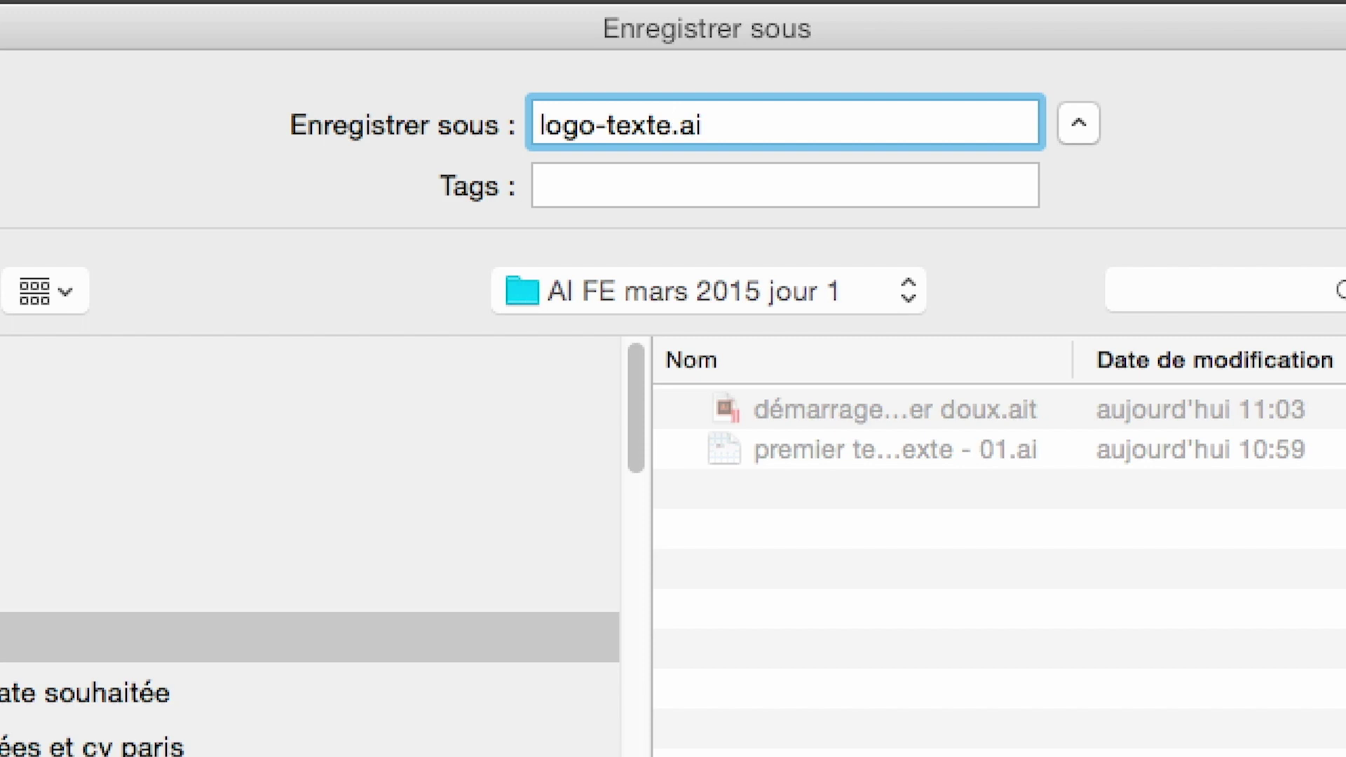
{"action": "type", "text": "-01"}
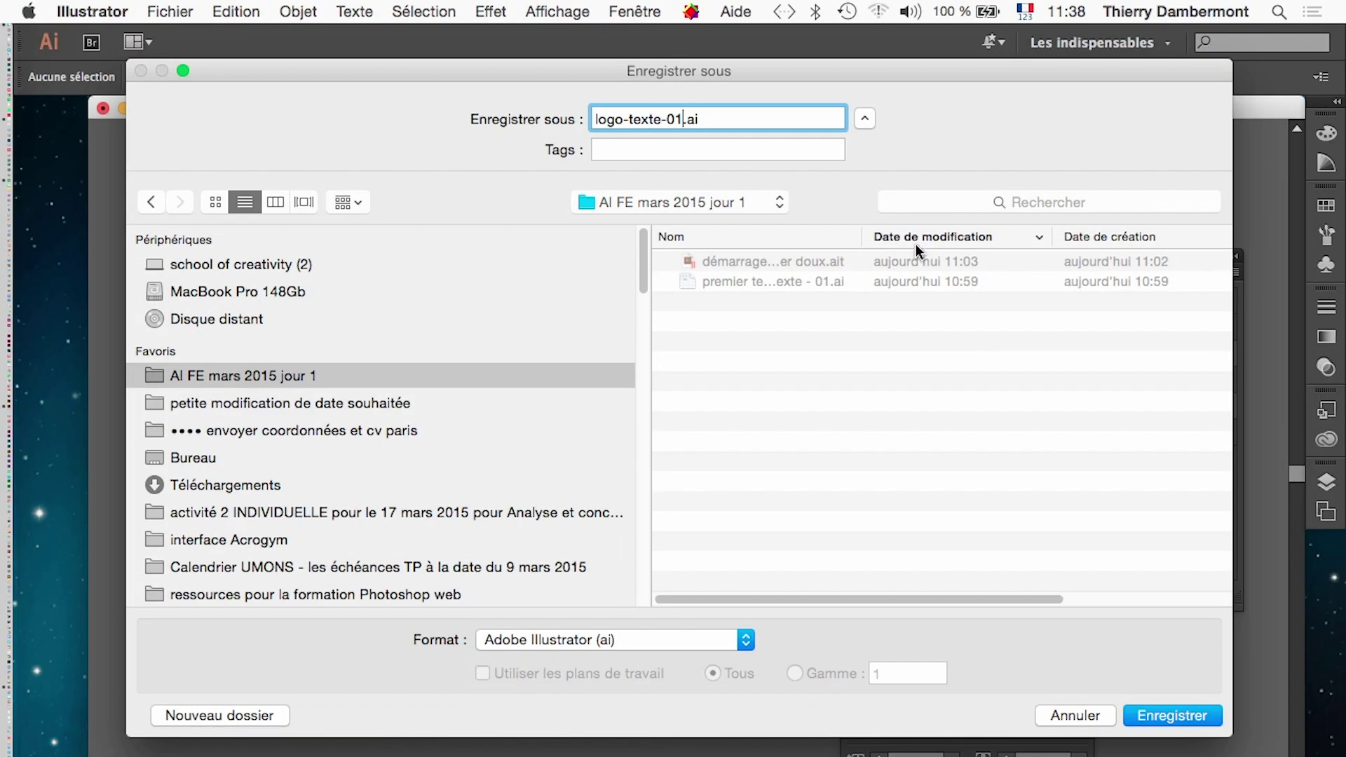
{"action": "key", "text": "Return"}
{"action": "key", "text": "Return"}
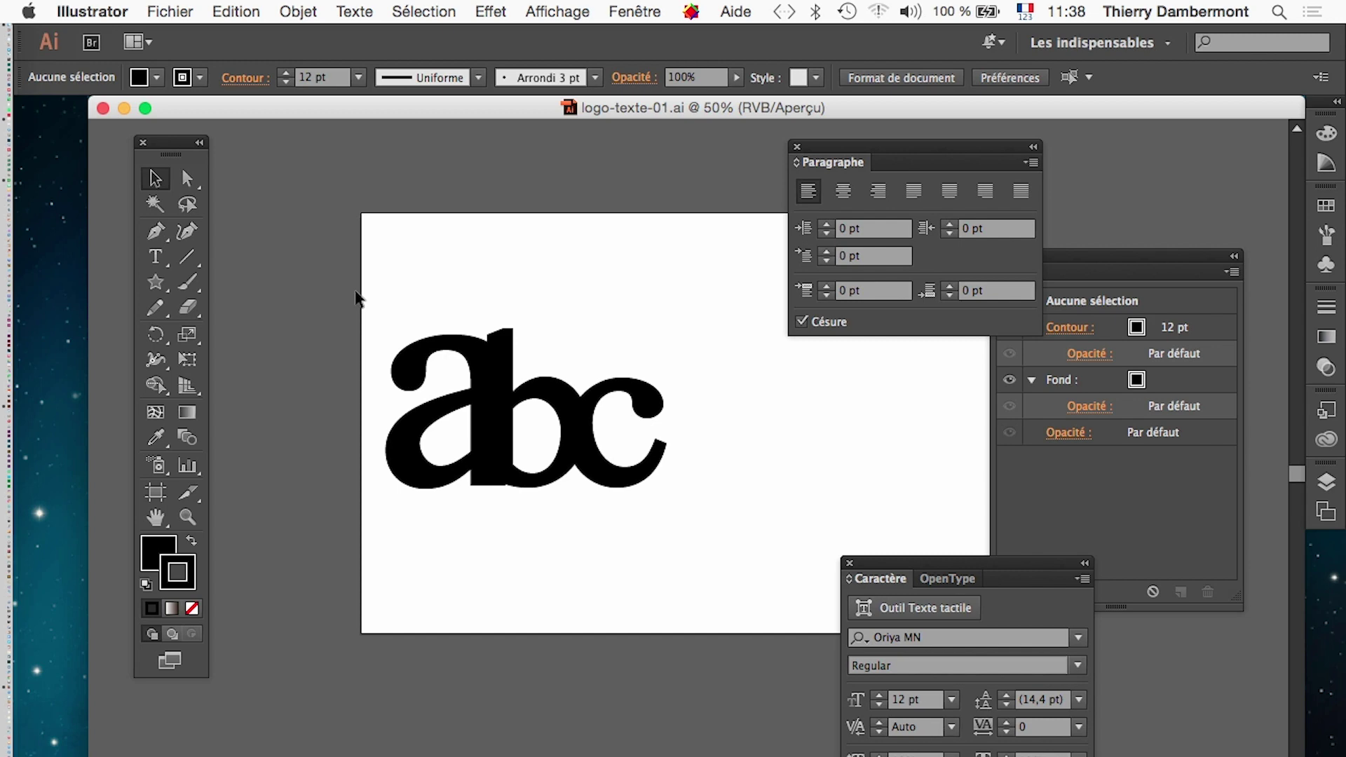
Undo an accidental move of the a and rearrange the appearance and paragraph panels
{"action": "mouse_move", "coordinate": [406, 301]}
{"action": "left_mouse_down"}
{"action": "mouse_move", "coordinate": [676, 561]}
{"action": "mouse_move", "coordinate": [233, 270]}
{"action": "left_mouse_up"}
{"action": "key", "text": "ctrl+z"}
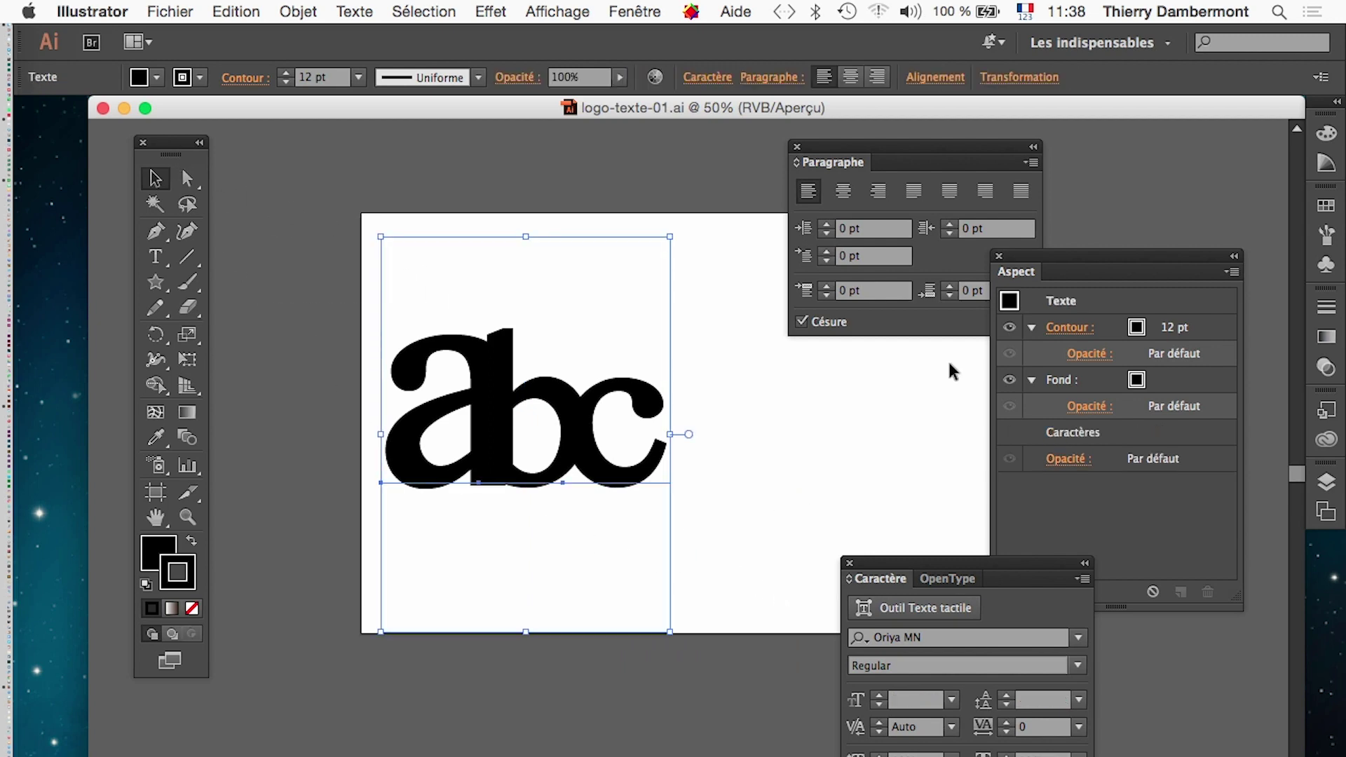
{"action": "left_click_drag", "start_coordinate": [1019, 272], "coordinate": [739, 214]}
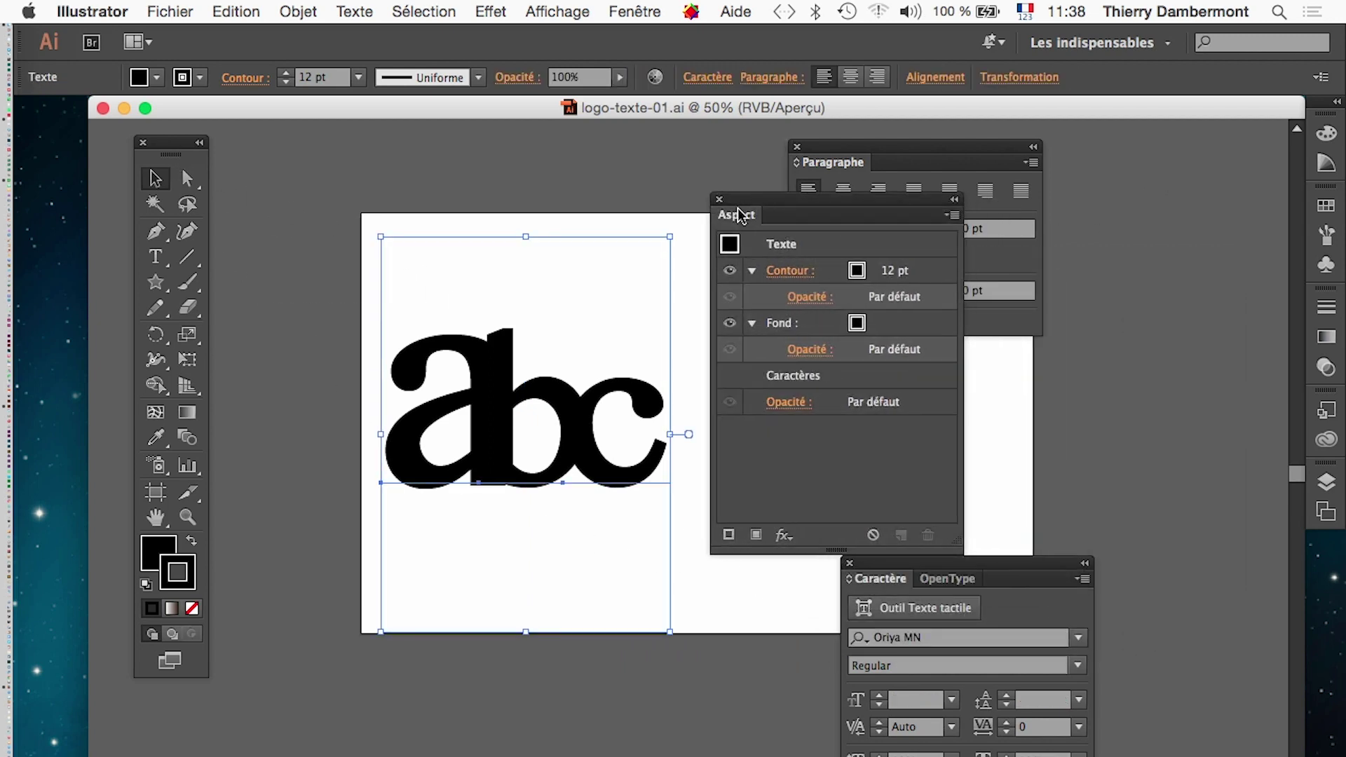
{"action": "left_click_drag", "start_coordinate": [809, 158], "coordinate": [1187, 191]}
{"action": "left_click_drag", "start_coordinate": [817, 213], "coordinate": [849, 174]}
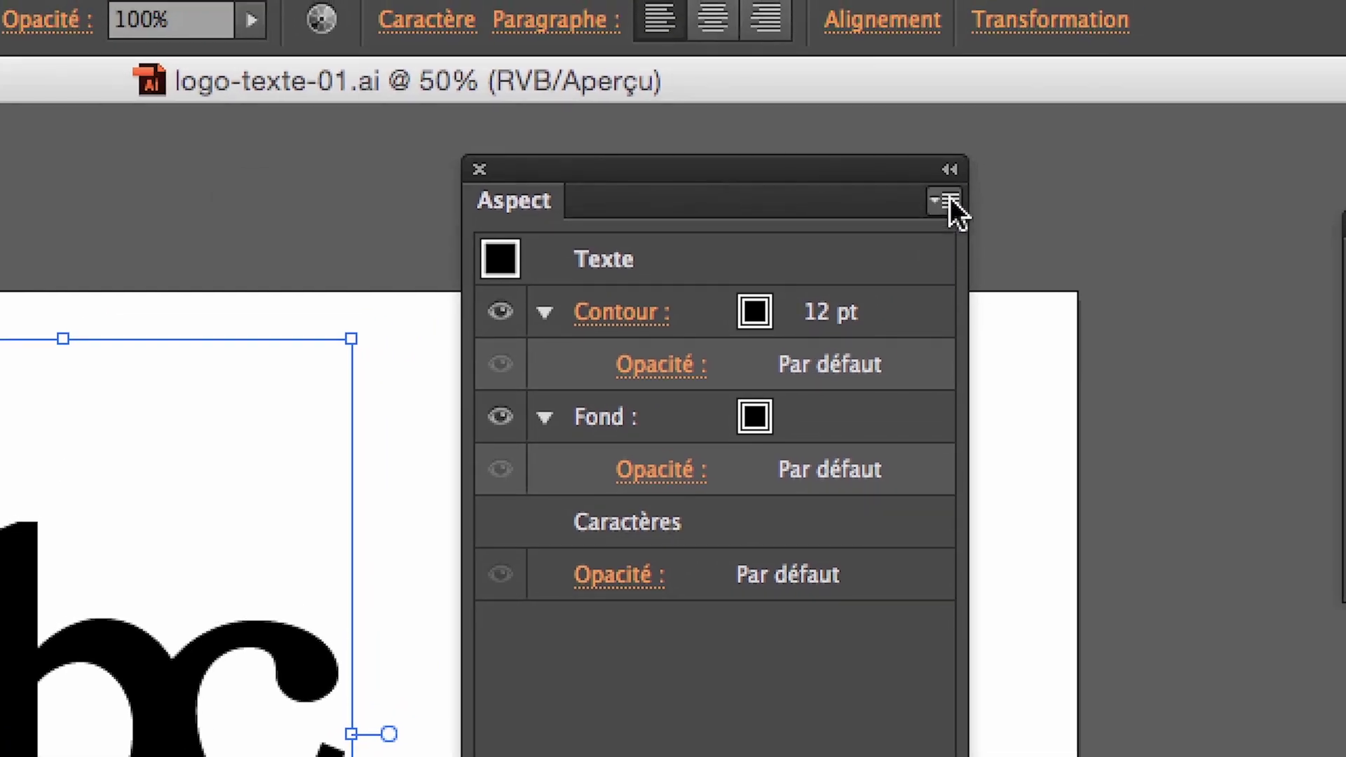
Add a new white stroke to the abc text and drag it below the fill
{"action": "left_click", "coordinate": [964, 172]}
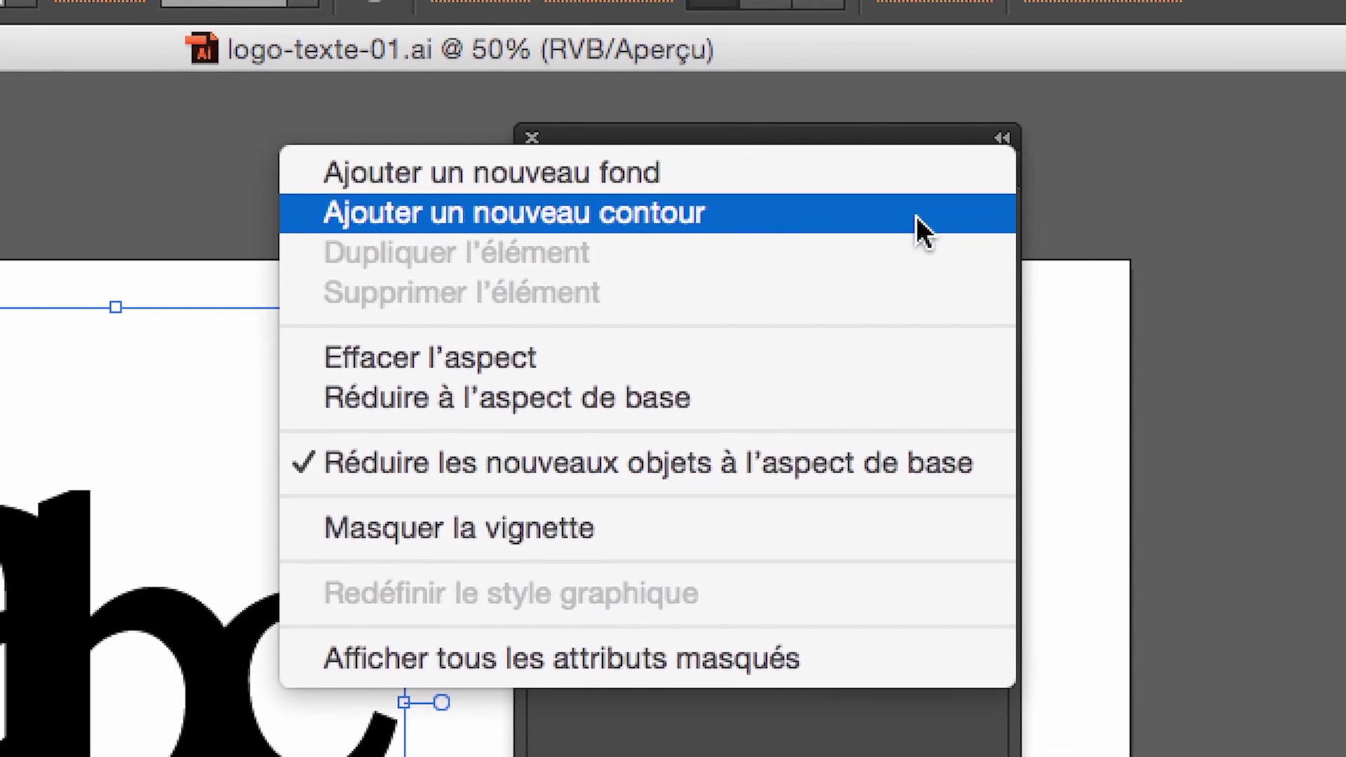
{"action": "left_click", "coordinate": [918, 228]}
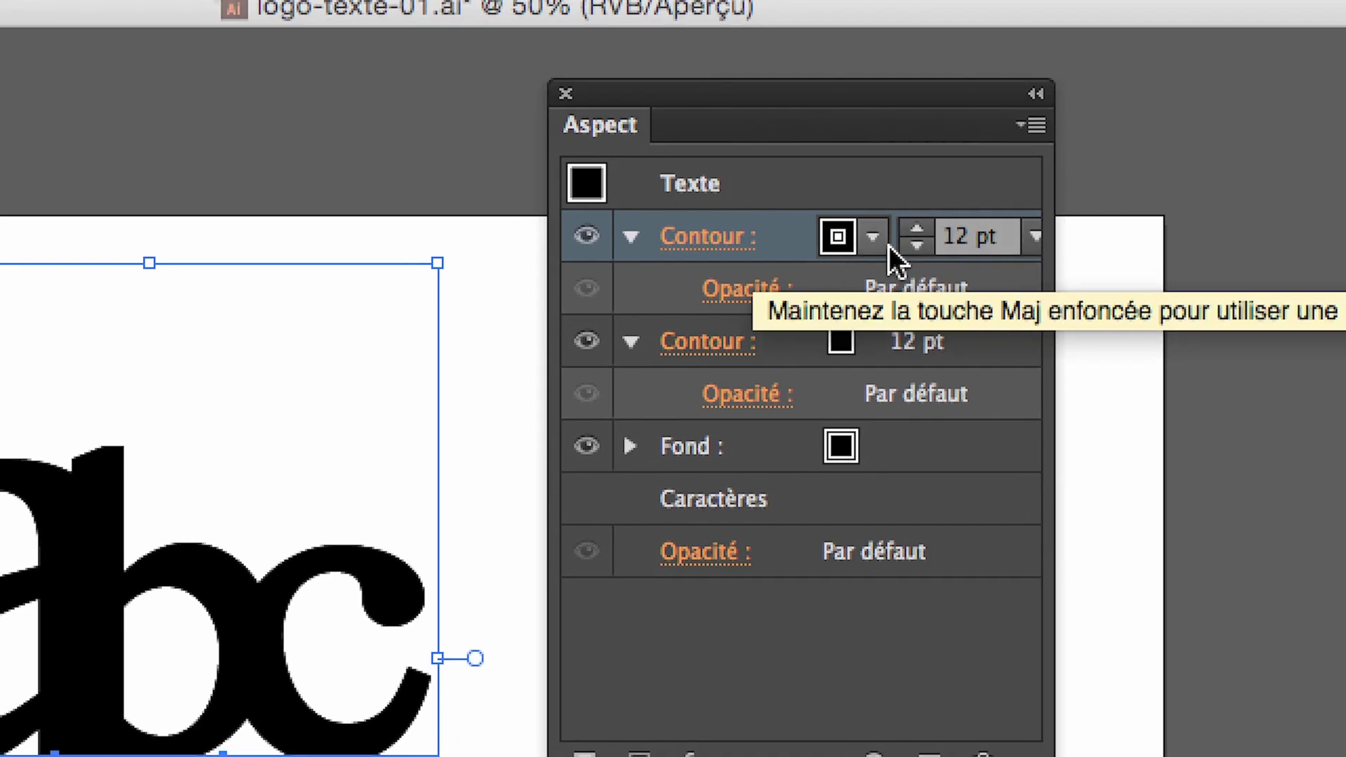
{"action": "left_click", "coordinate": [880, 245]}
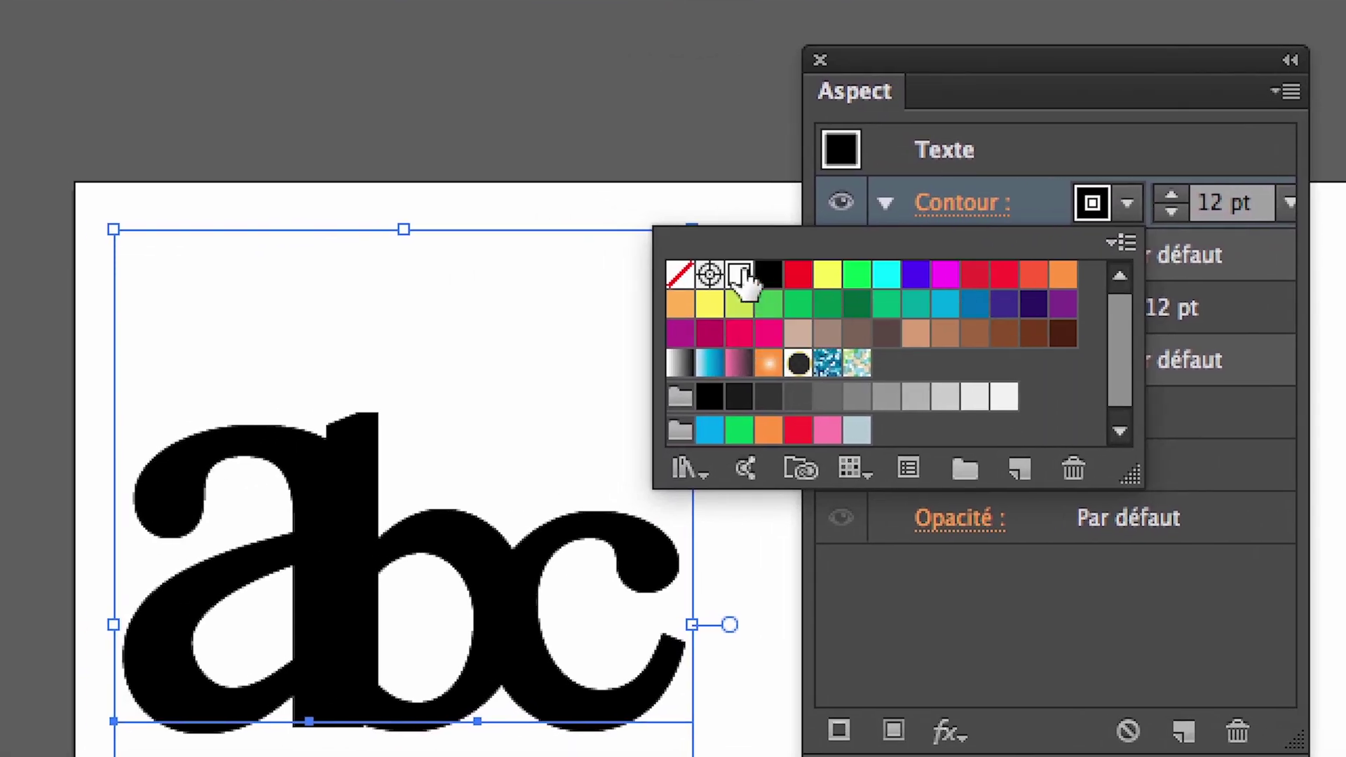
{"action": "left_click", "coordinate": [706, 278]}
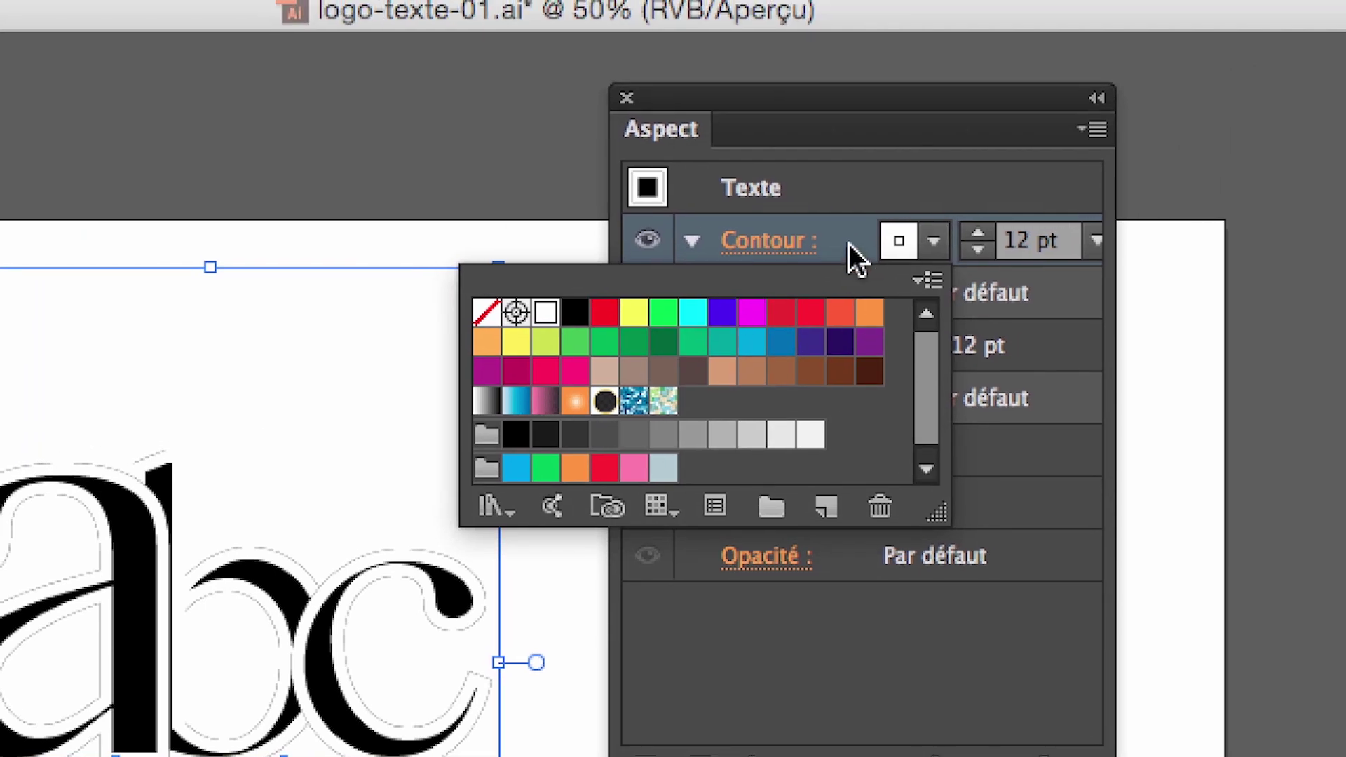
{"action": "left_click", "coordinate": [853, 252]}
{"action": "left_click_drag", "start_coordinate": [850, 245], "coordinate": [848, 313]}
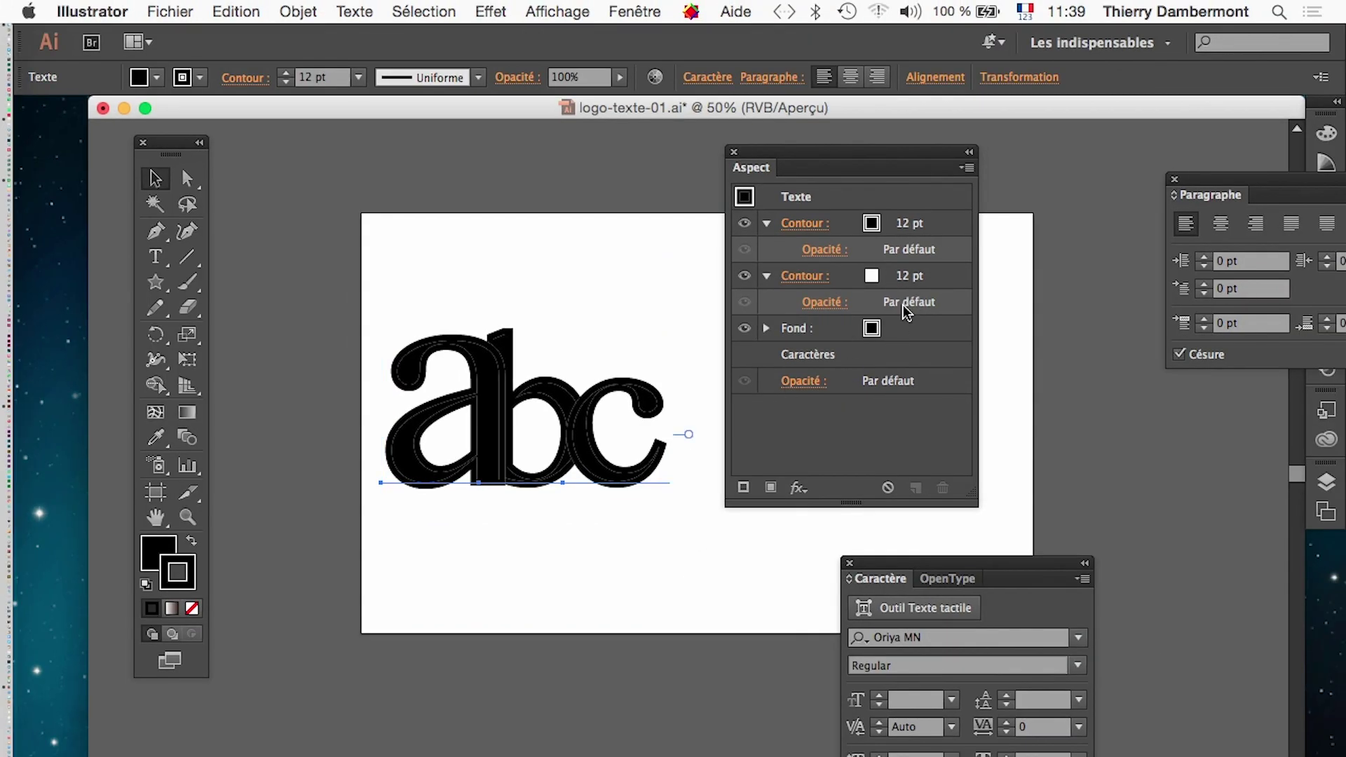
{"action": "left_click_drag", "start_coordinate": [955, 280], "coordinate": [951, 350]}
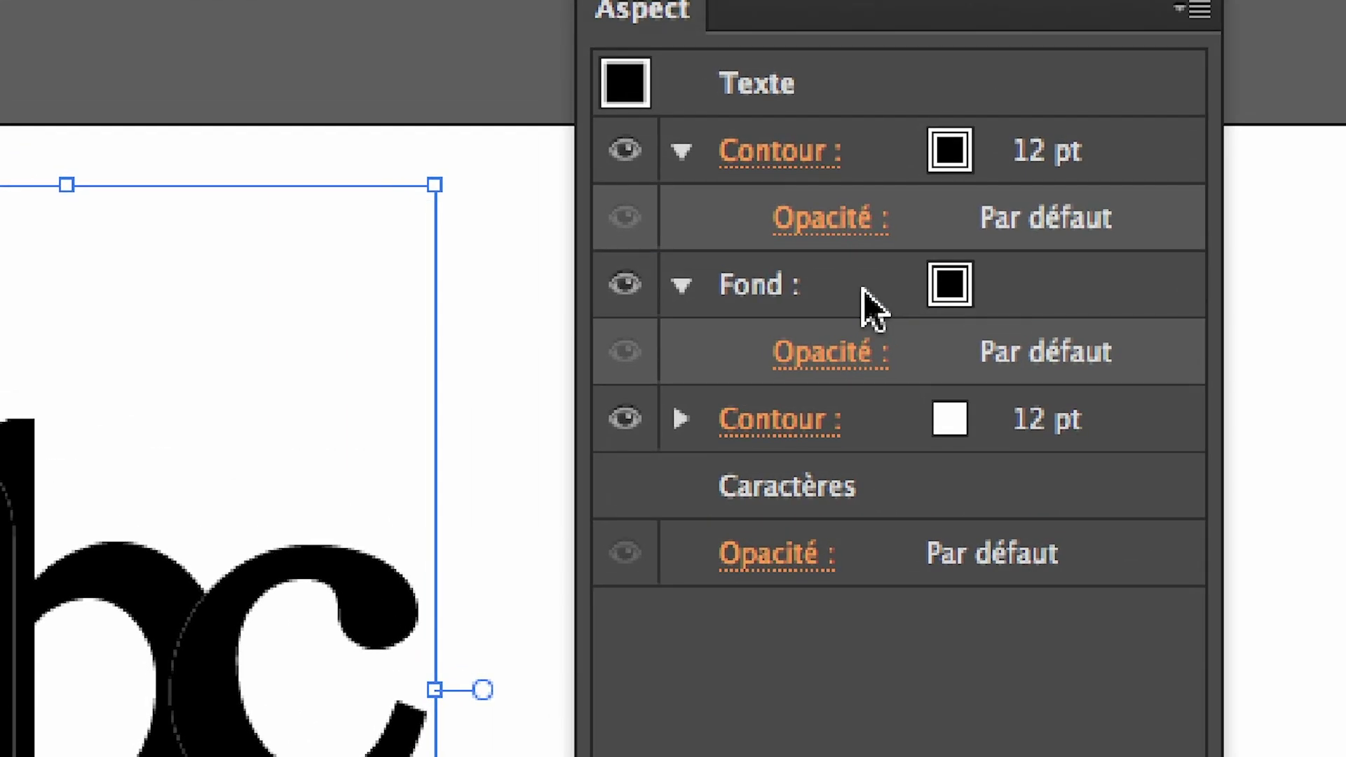
Raise the white stroke's weight step by step from 20 pt up to 34 pt
{"action": "left_click", "coordinate": [682, 192]}
{"action": "left_click", "coordinate": [687, 64]}
{"action": "left_click", "coordinate": [874, 339]}
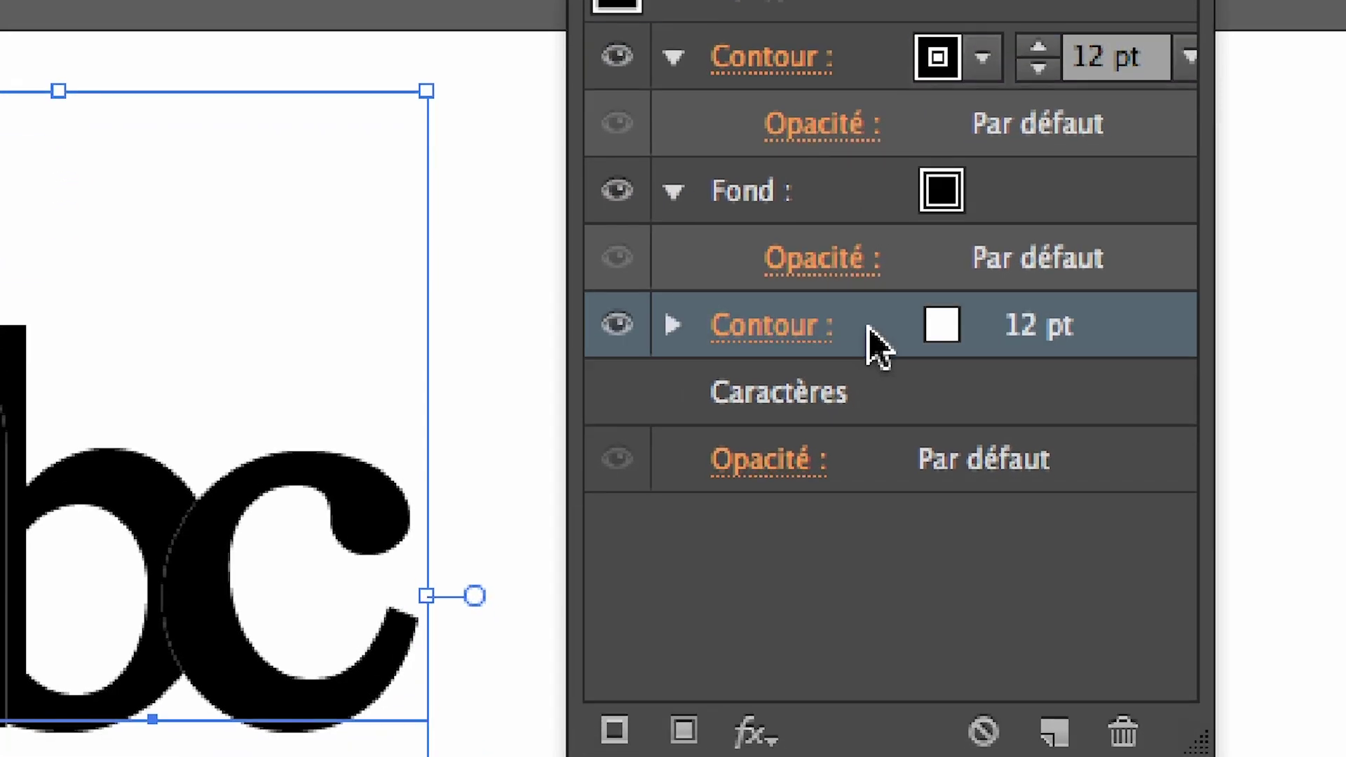
{"action": "left_click", "coordinate": [916, 321]}
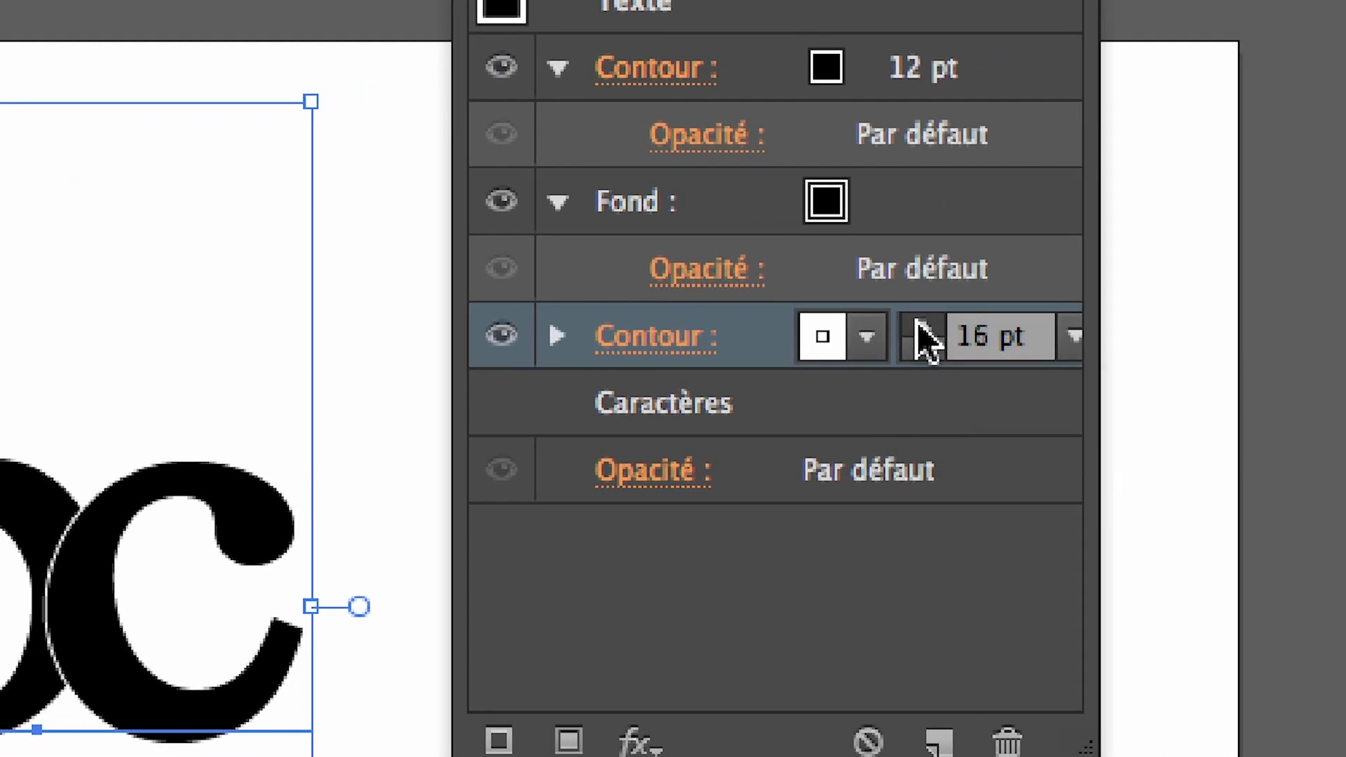
{"action": "left_click", "coordinate": [916, 321]}
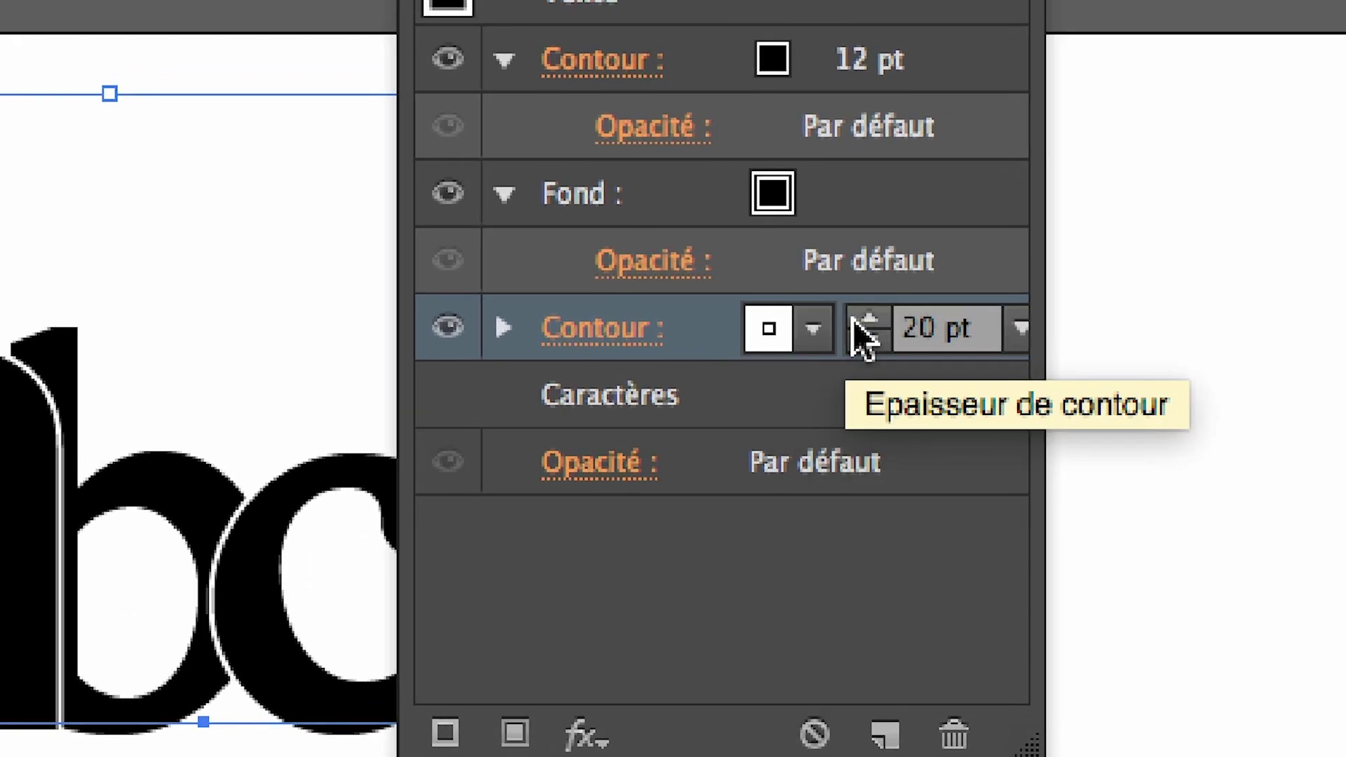
{"action": "left_click", "coordinate": [890, 308]}
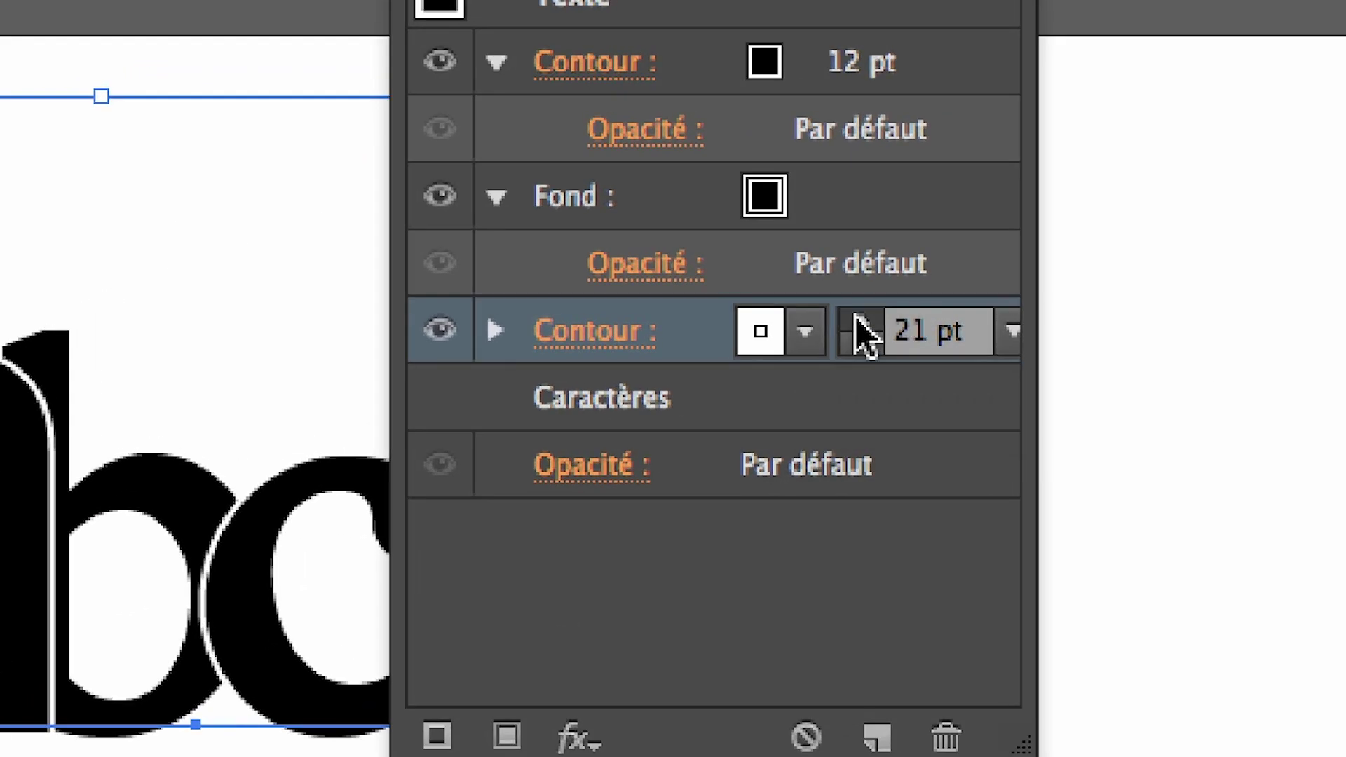
{"action": "left_click", "coordinate": [890, 309]}
{"action": "left_click", "coordinate": [890, 308]}
{"action": "left_click", "coordinate": [858, 319]}
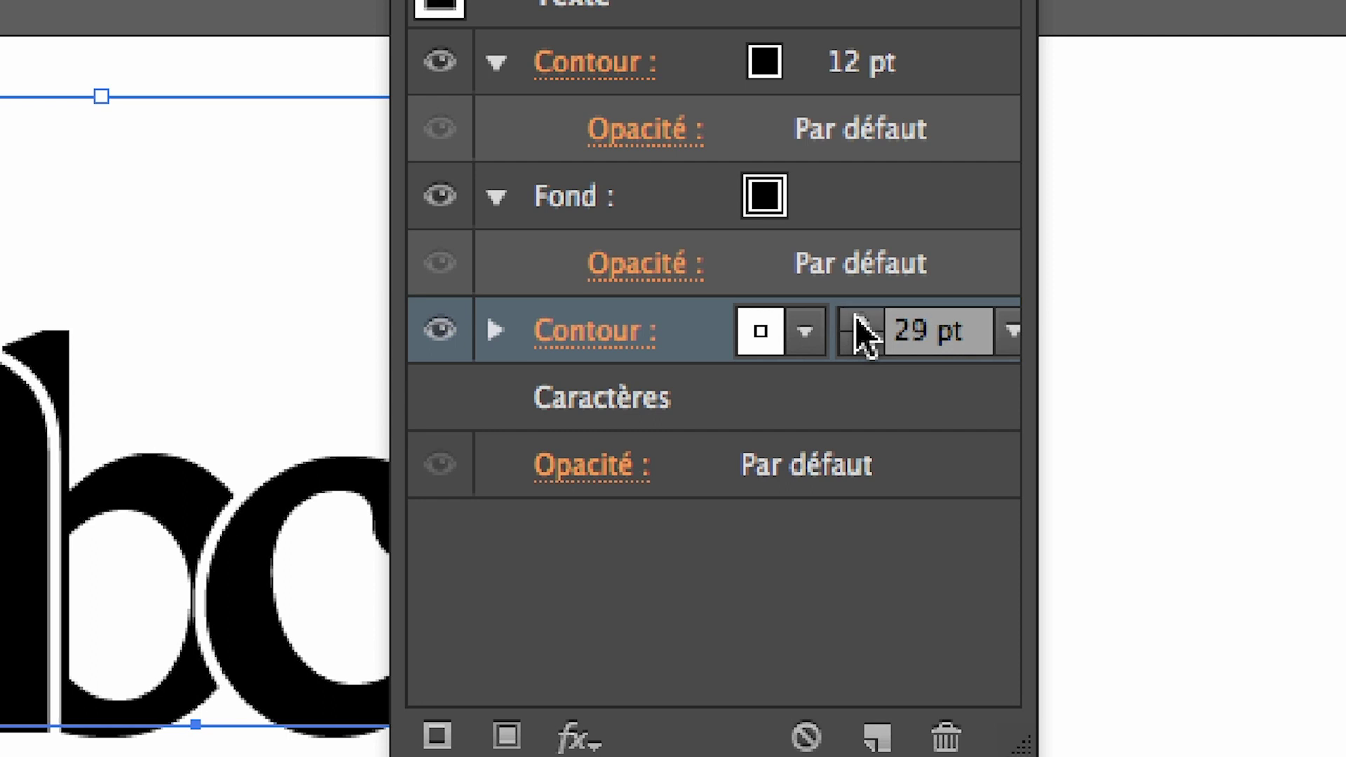
{"action": "left_click", "coordinate": [858, 318]}
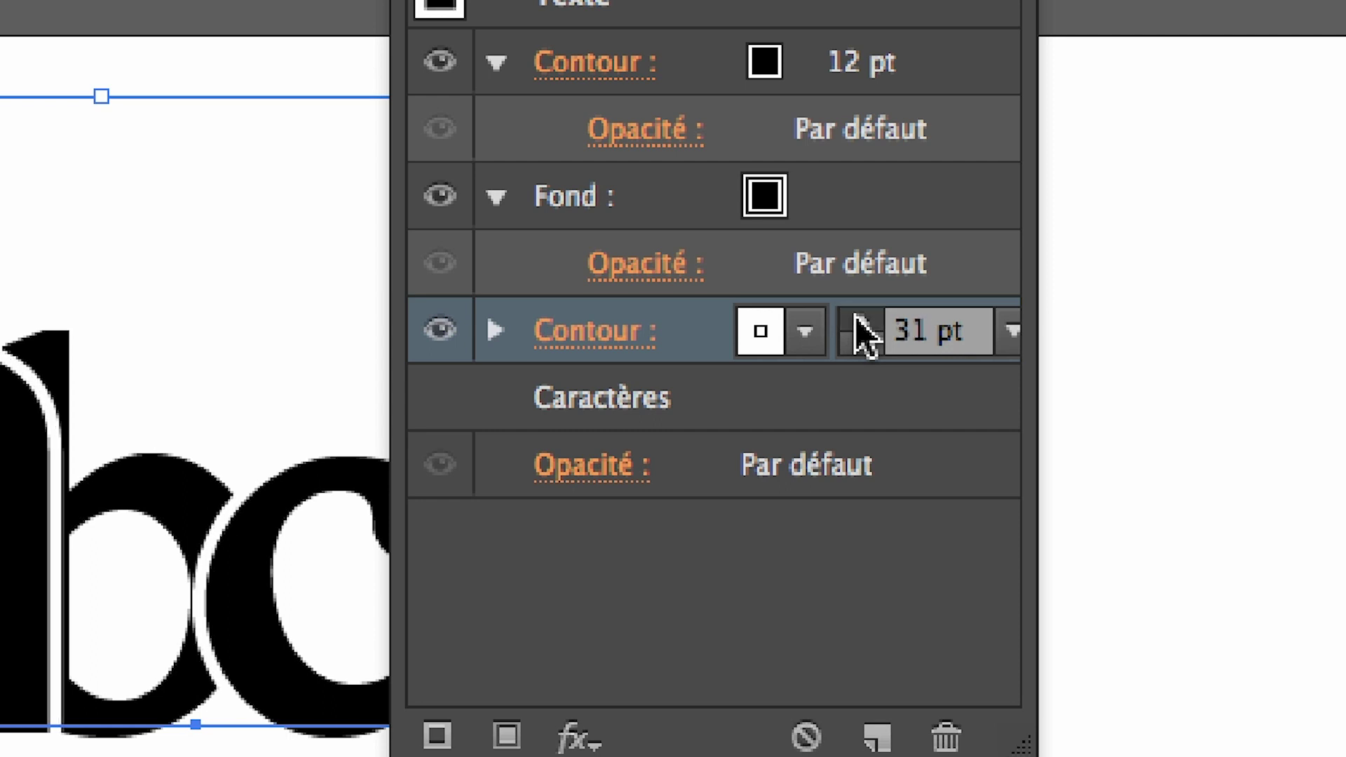
{"action": "left_click", "coordinate": [858, 319]}
{"action": "left_click", "coordinate": [858, 319]}
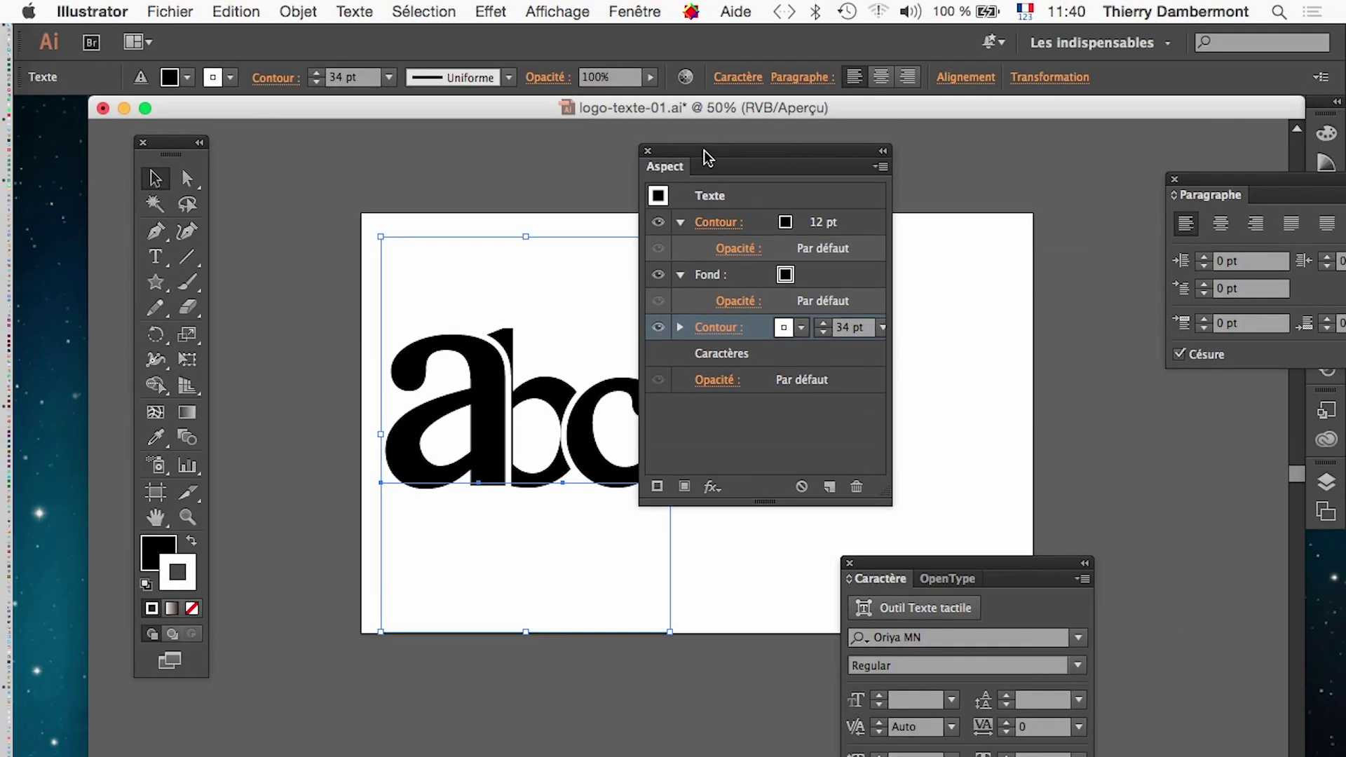
Move the Aspect panel off the artwork and nudge the c slightly right
{"action": "left_click_drag", "start_coordinate": [705, 158], "coordinate": [1084, 185]}
{"action": "left_click", "coordinate": [829, 374]}
{"action": "left_click", "coordinate": [623, 484]}
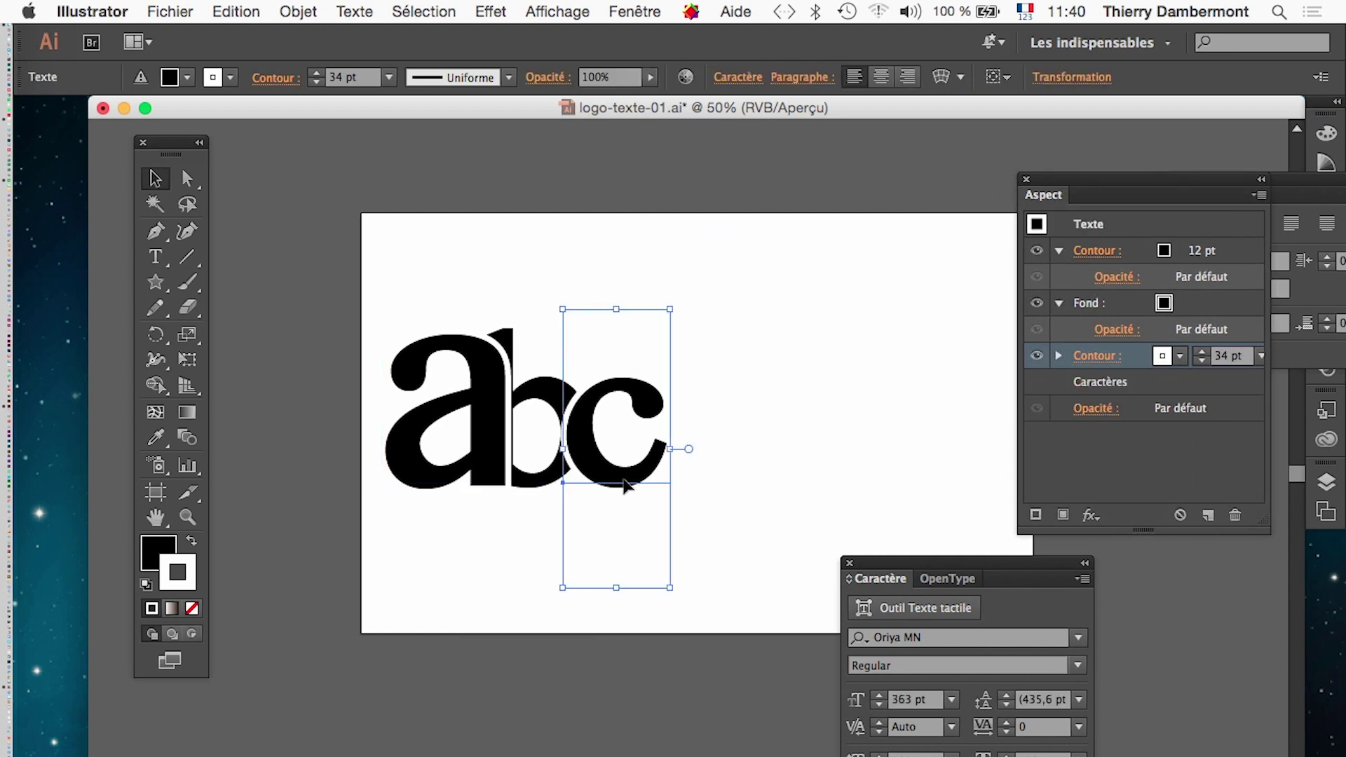
{"action": "left_click_drag", "start_coordinate": [624, 483], "coordinate": [630, 489]}
Shift the a about 22 px left and bring up the paragraph settings
{"action": "left_click", "coordinate": [411, 485]}
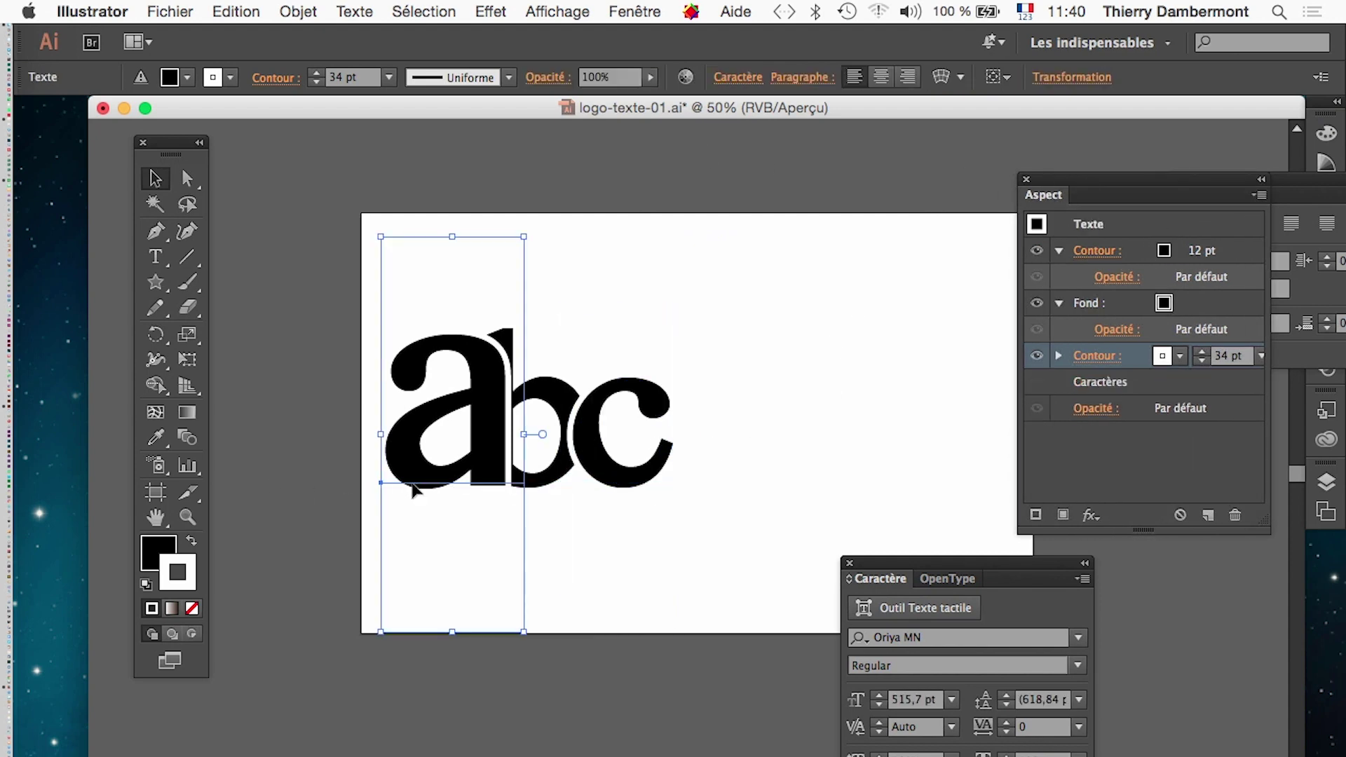
{"action": "left_click_drag", "start_coordinate": [426, 491], "coordinate": [416, 489]}
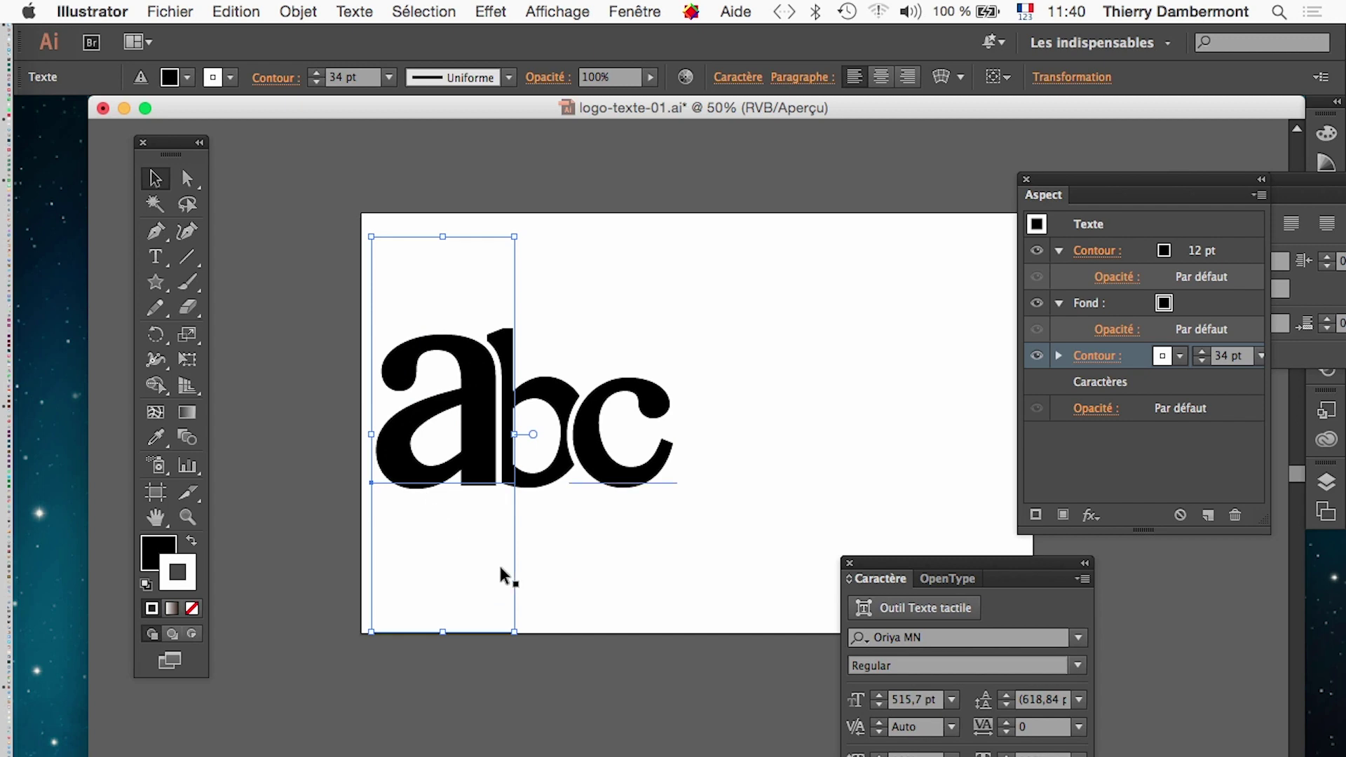
{"action": "left_click", "coordinate": [575, 543]}
{"action": "left_click", "coordinate": [456, 484]}
{"action": "left_click_drag", "start_coordinate": [454, 480], "coordinate": [443, 481]}
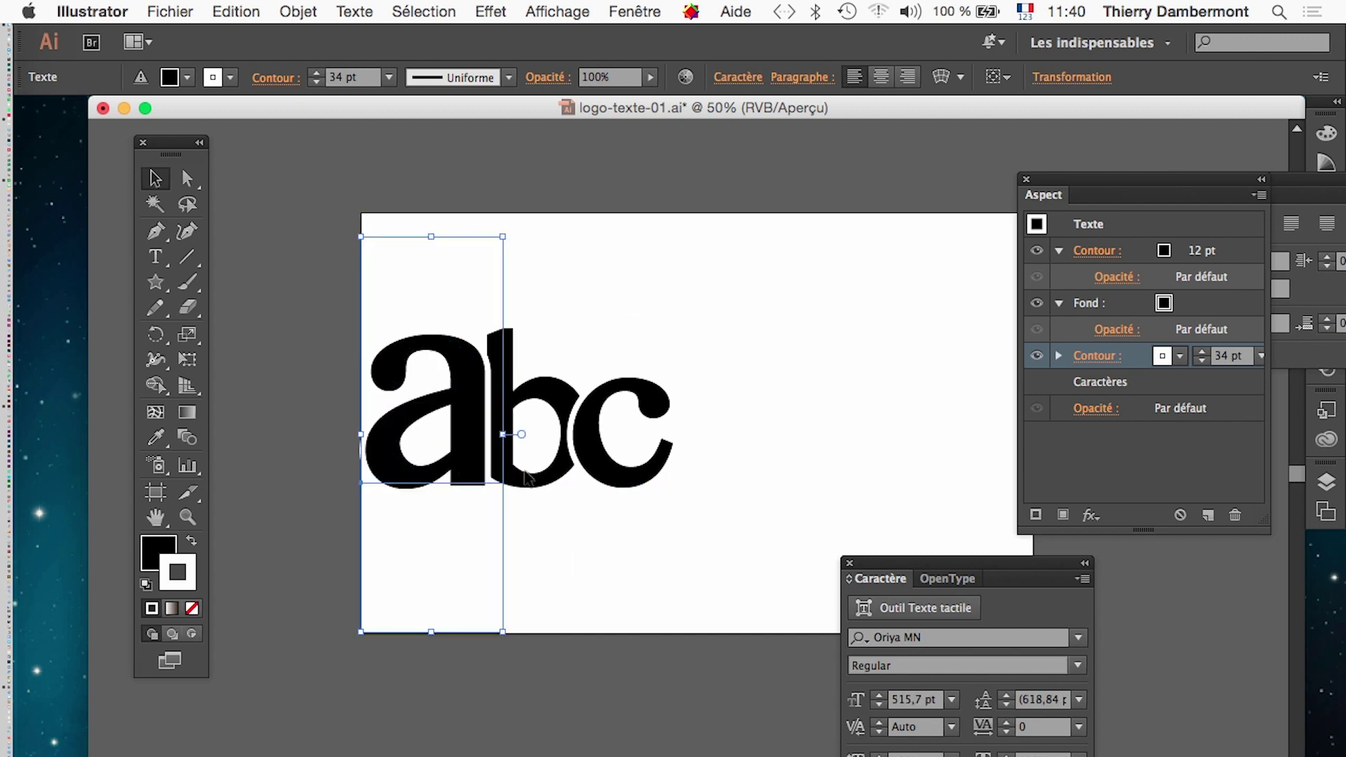
{"action": "key", "text": "super+alt+t"}
Float the Calques panel and move sublayer a below b in the stacking order
{"action": "left_click_drag", "start_coordinate": [955, 366], "coordinate": [674, 618]}
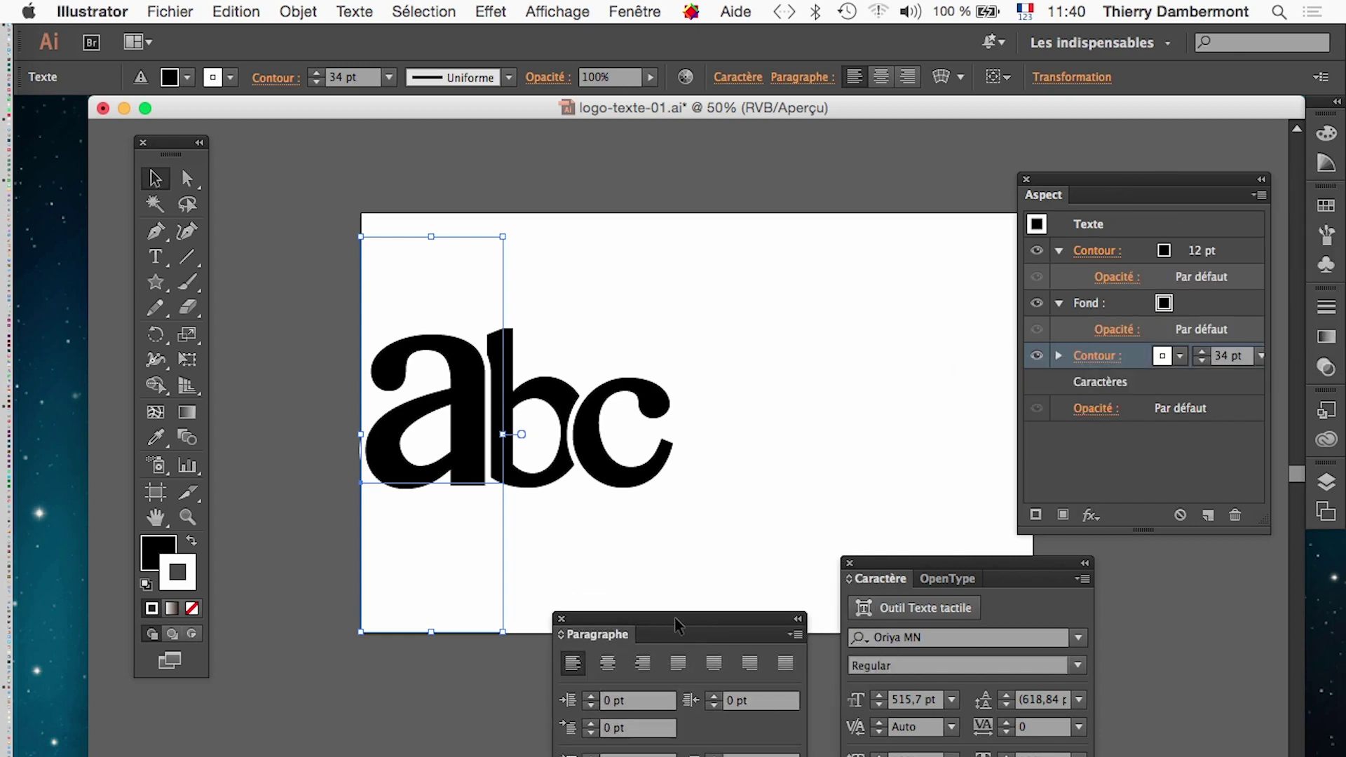
{"action": "left_click", "coordinate": [1325, 482]}
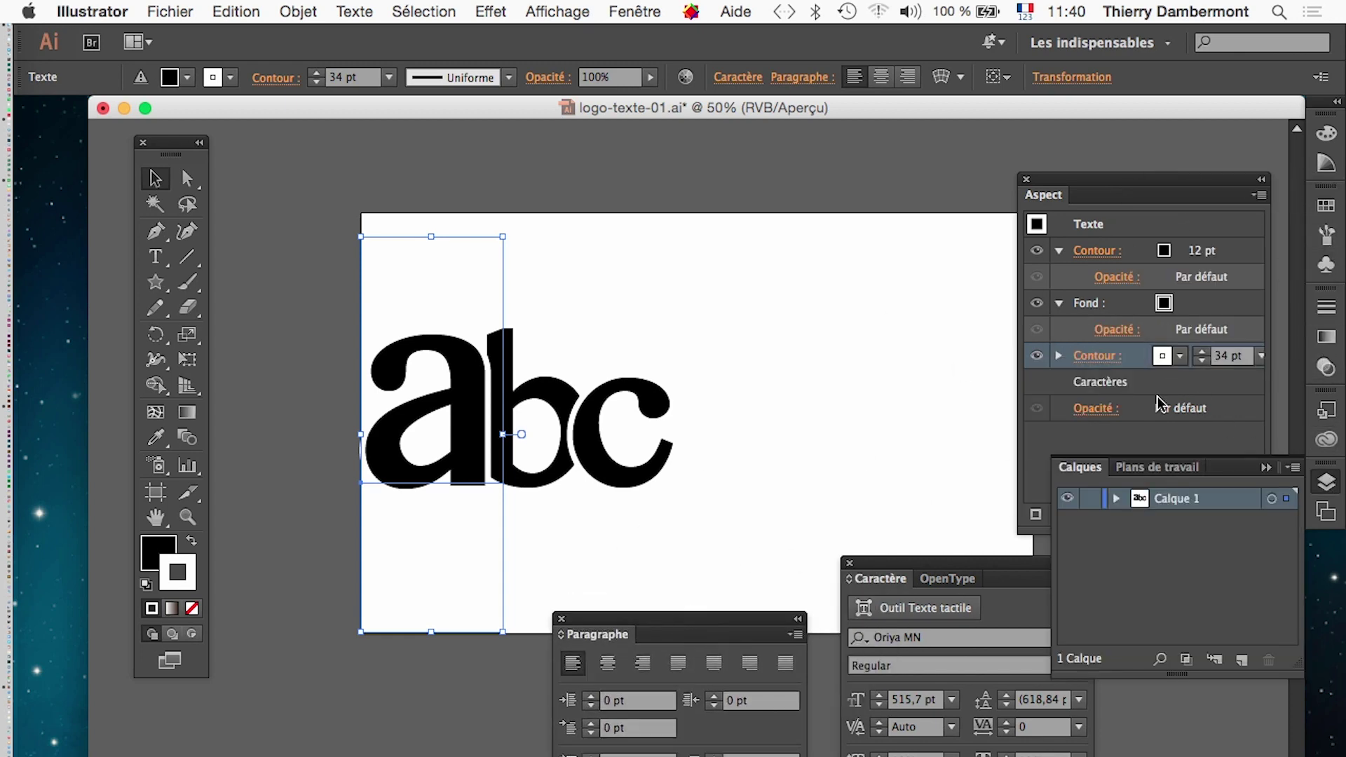
{"action": "left_click_drag", "start_coordinate": [1079, 466], "coordinate": [779, 202]}
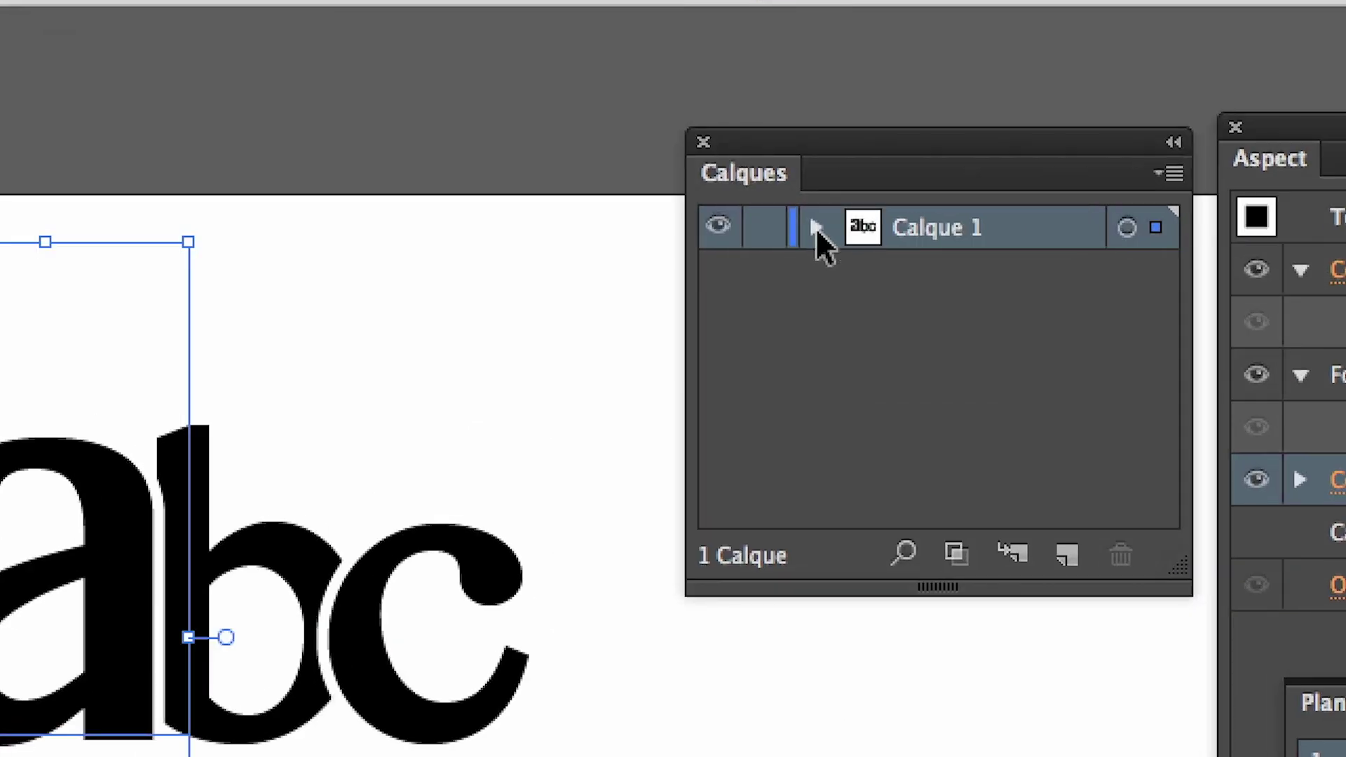
{"action": "left_click", "coordinate": [815, 229]}
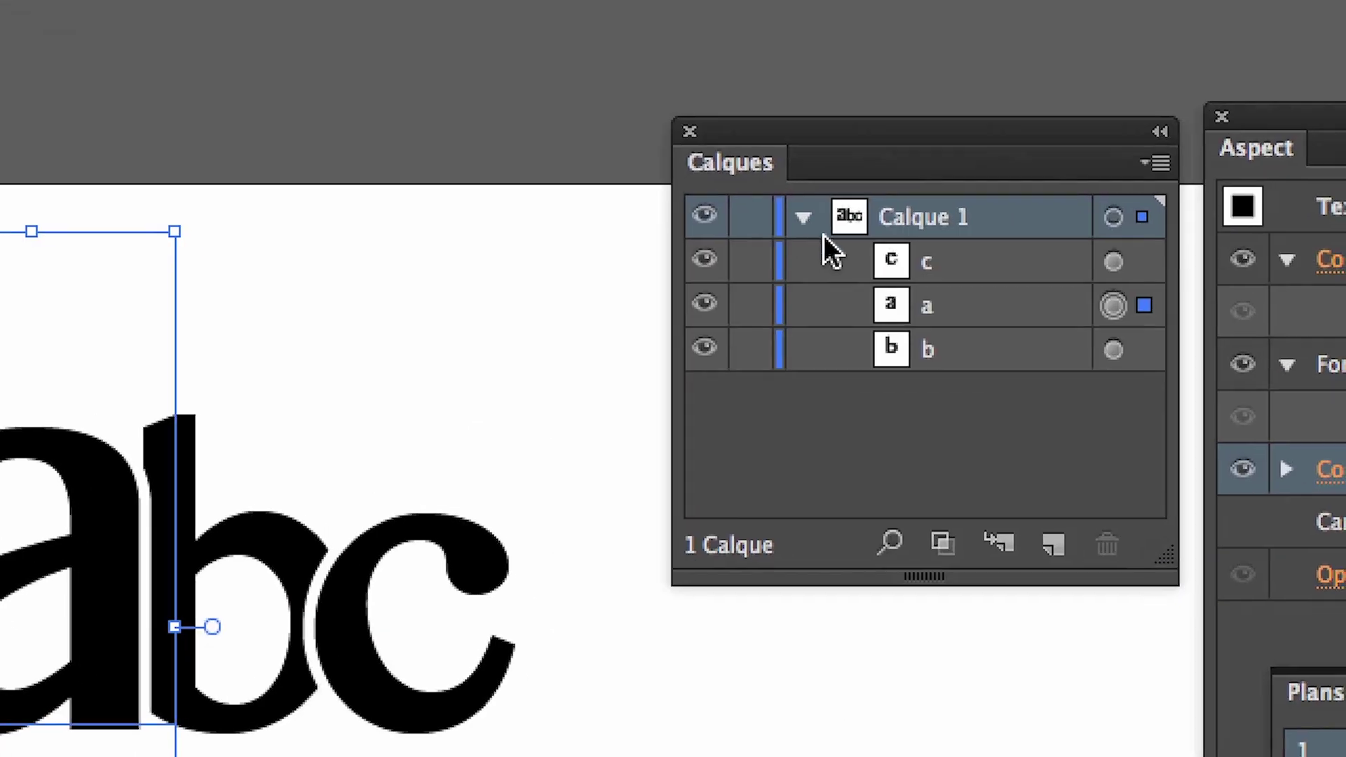
{"action": "left_click_drag", "start_coordinate": [876, 264], "coordinate": [883, 314]}
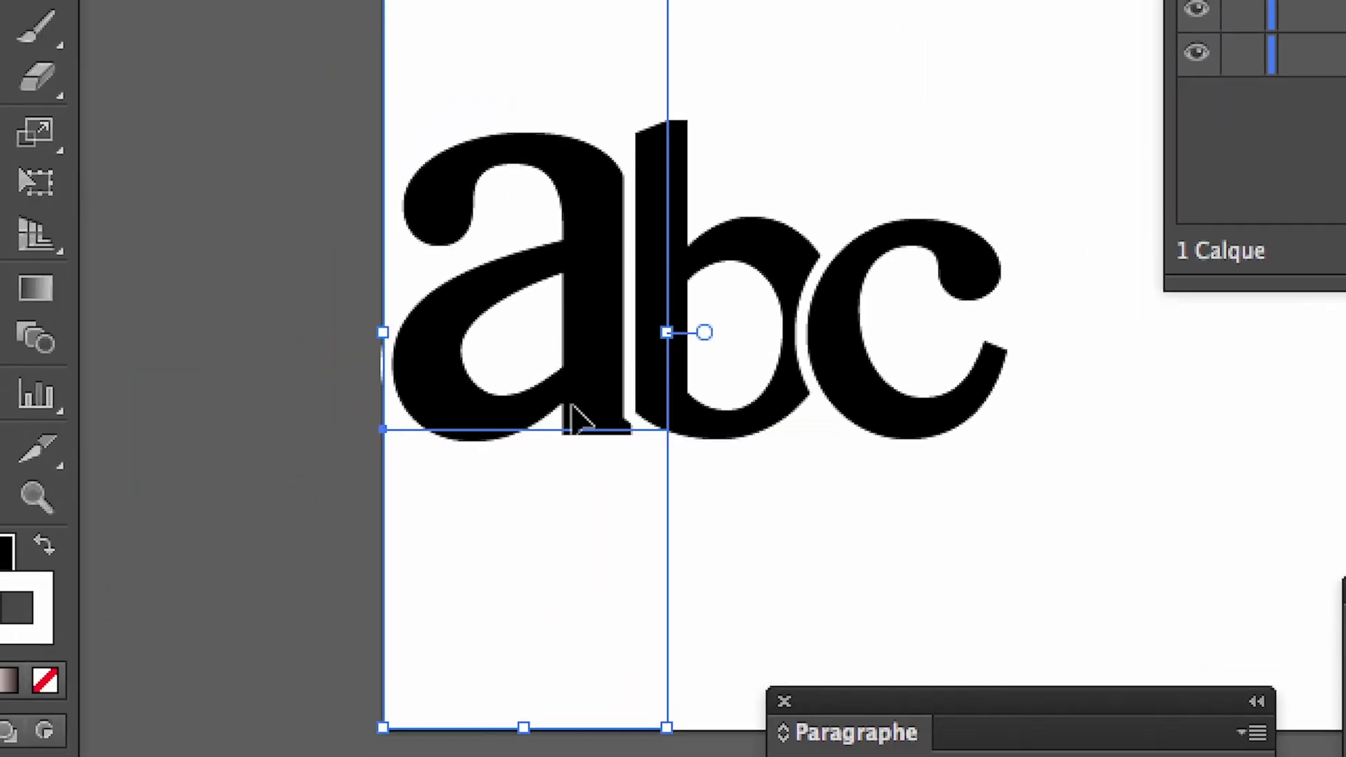
Nudge the letter a left and right with the arrow keys to tuck it behind the b
{"action": "left_click_drag", "start_coordinate": [574, 419], "coordinate": [575, 420]}
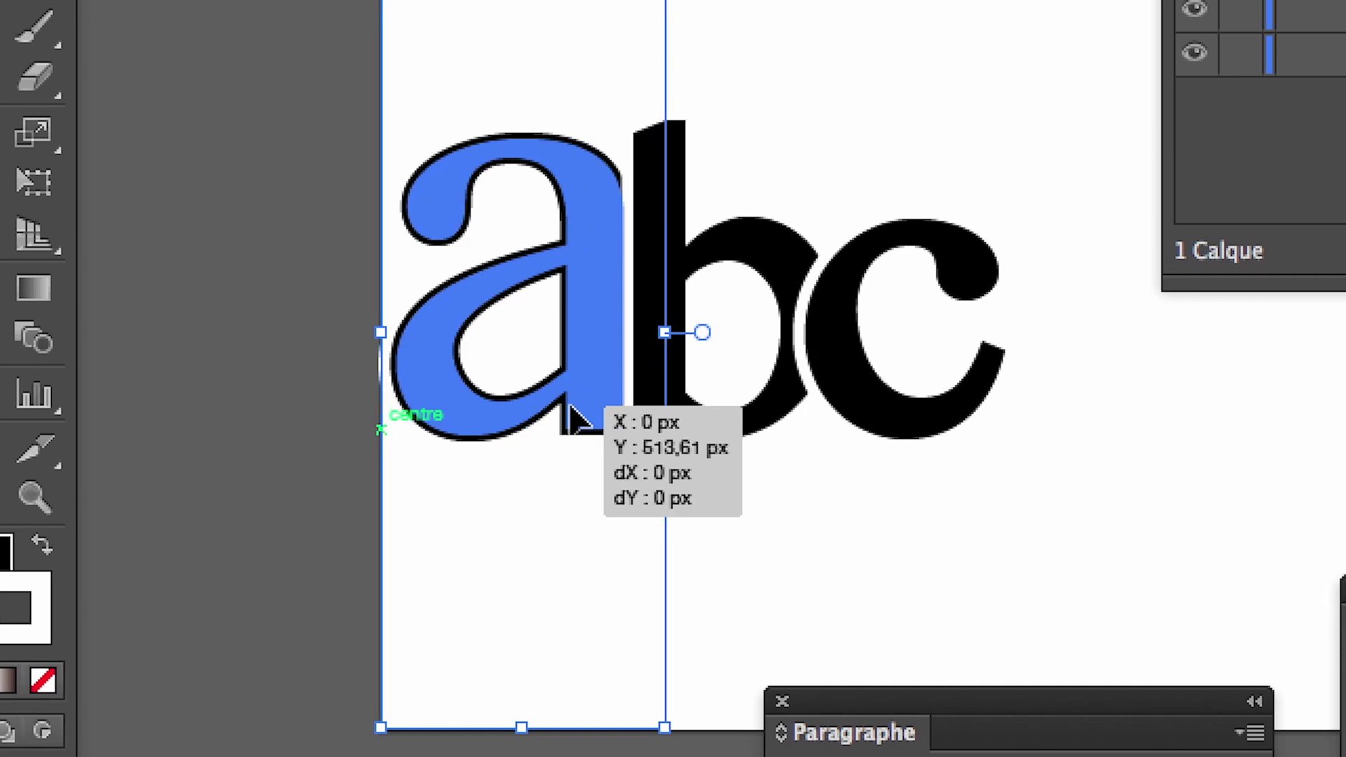
{"action": "left_click_drag", "start_coordinate": [570, 405], "coordinate": [571, 403]}
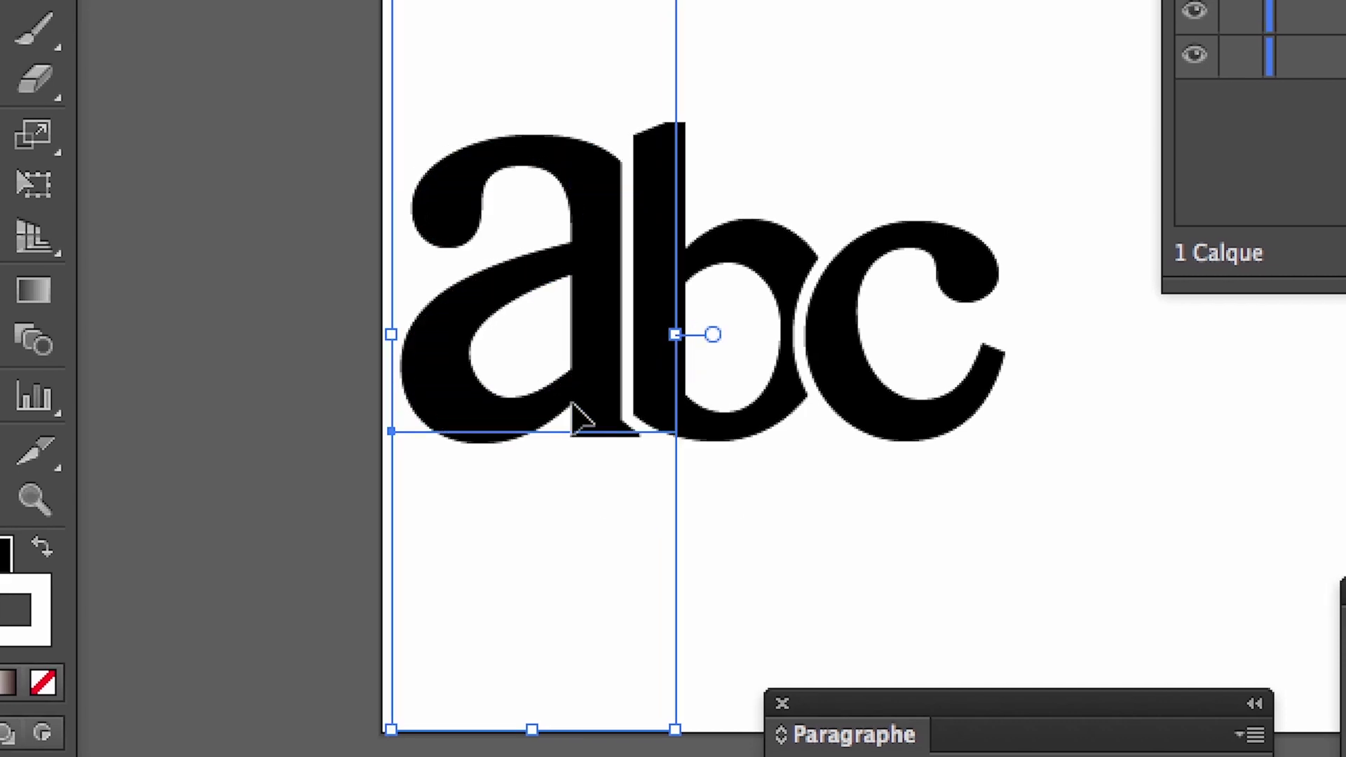
{"action": "key", "text": "Left"}
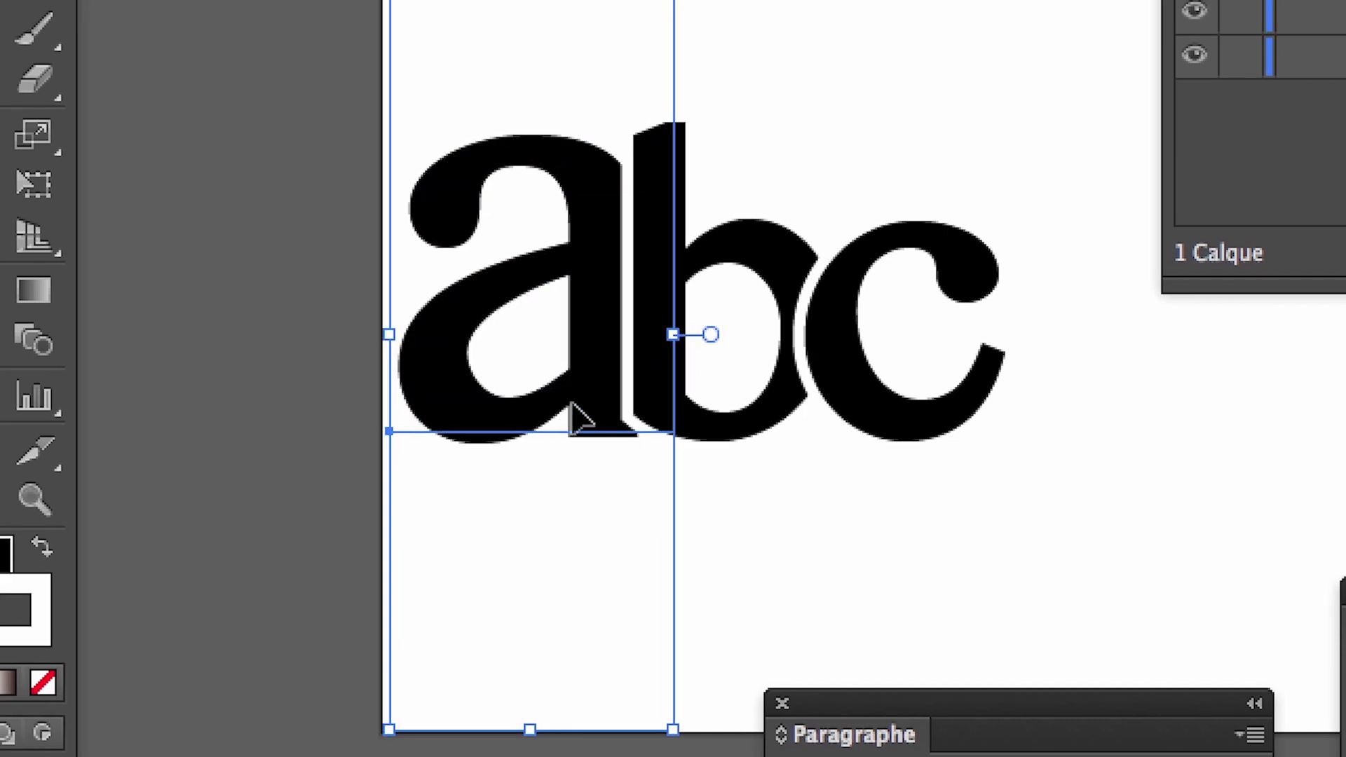
{"action": "key", "text": "Left"}
{"action": "key", "text": "Left"}
{"action": "key", "text": "Left"}
{"action": "key", "text": "Left"}
{"action": "key", "text": "Left"}
{"action": "key", "text": "Left"}
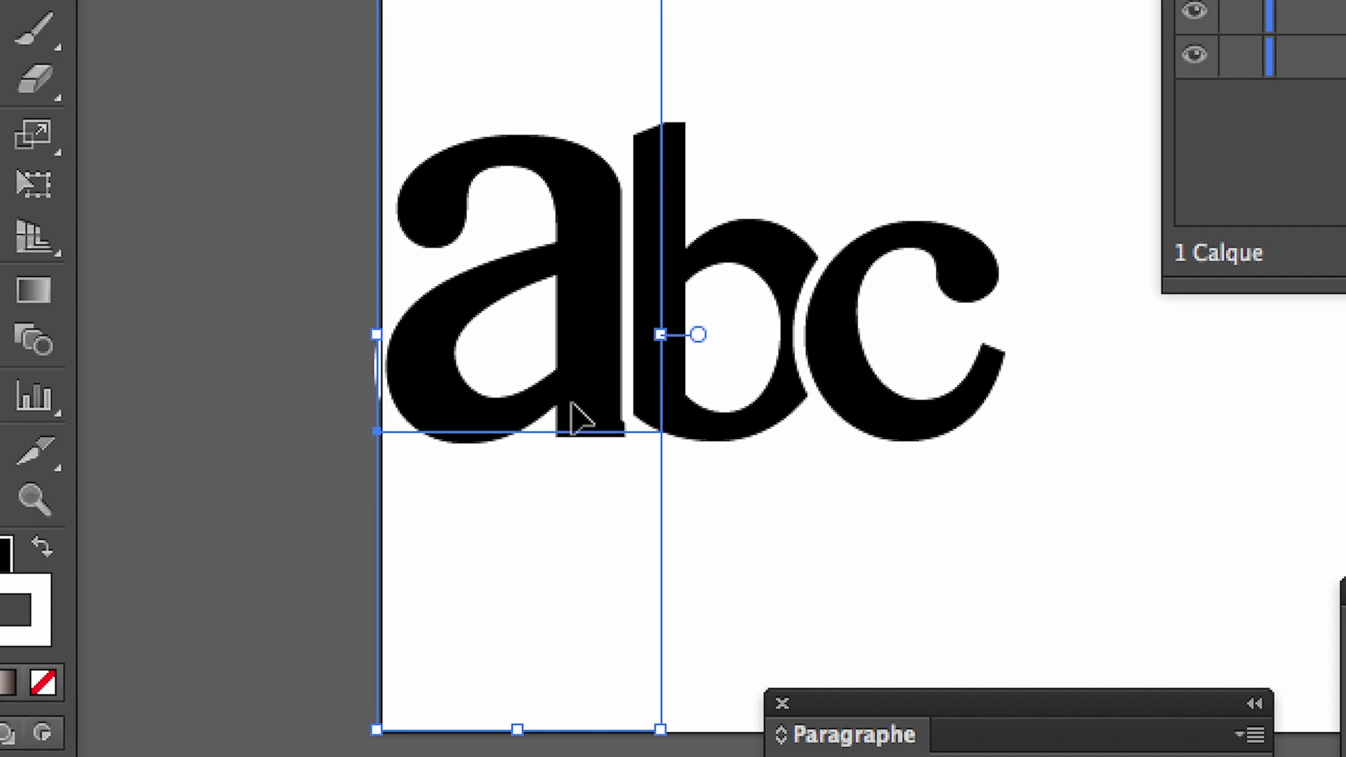
{"action": "key", "text": "Right"}
{"action": "key", "text": "Right"}
{"action": "key", "text": "Right"}
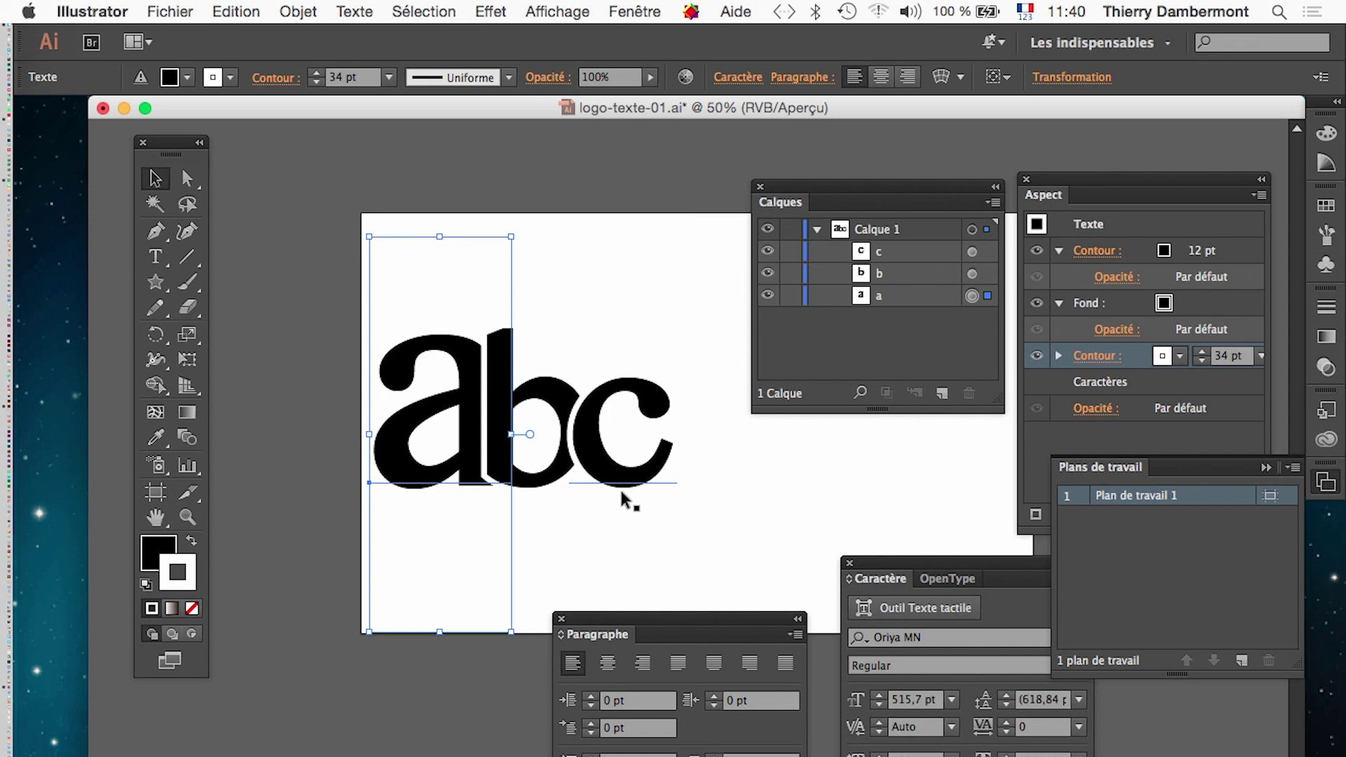
Select the b, move the Caractère and Aspect panels aside, and collapse Plans de travail
{"action": "left_click", "coordinate": [622, 495]}
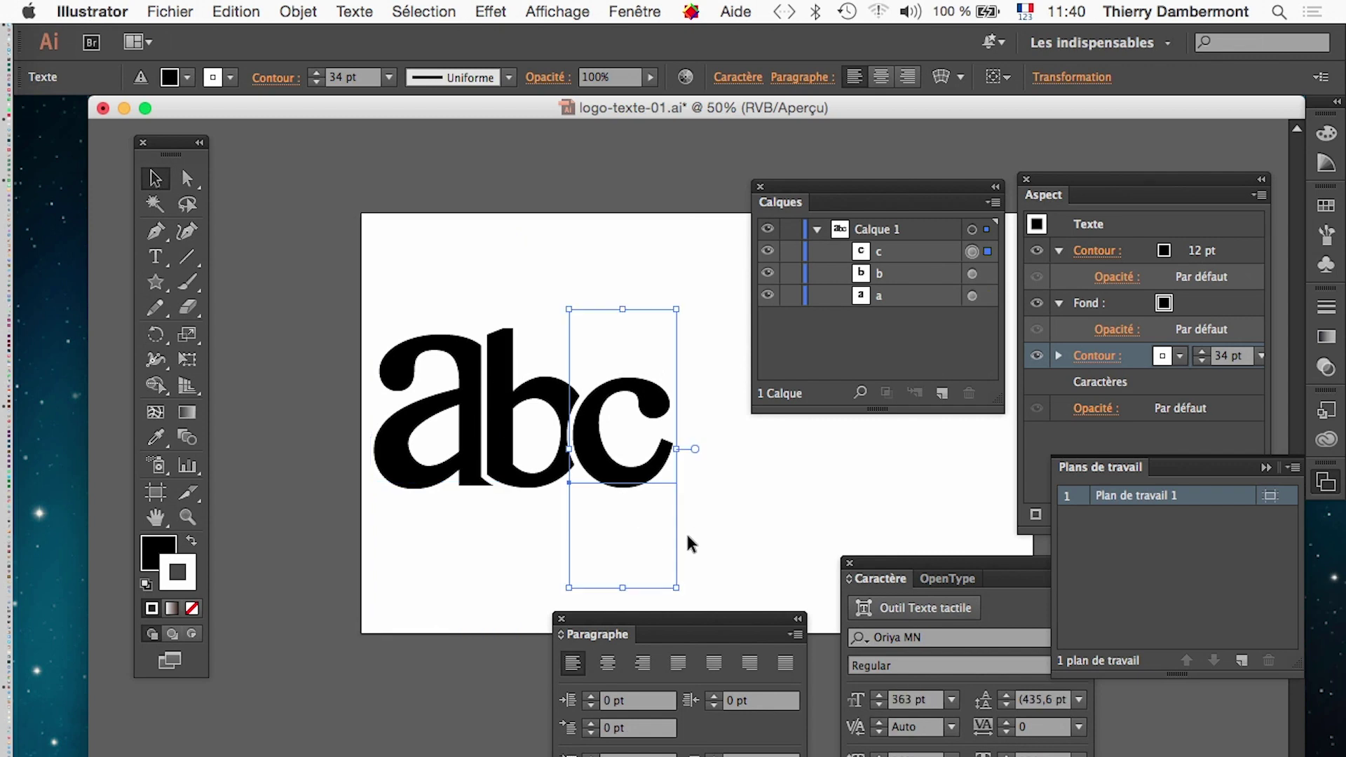
{"action": "left_click", "coordinate": [753, 533]}
{"action": "left_click", "coordinate": [509, 361]}
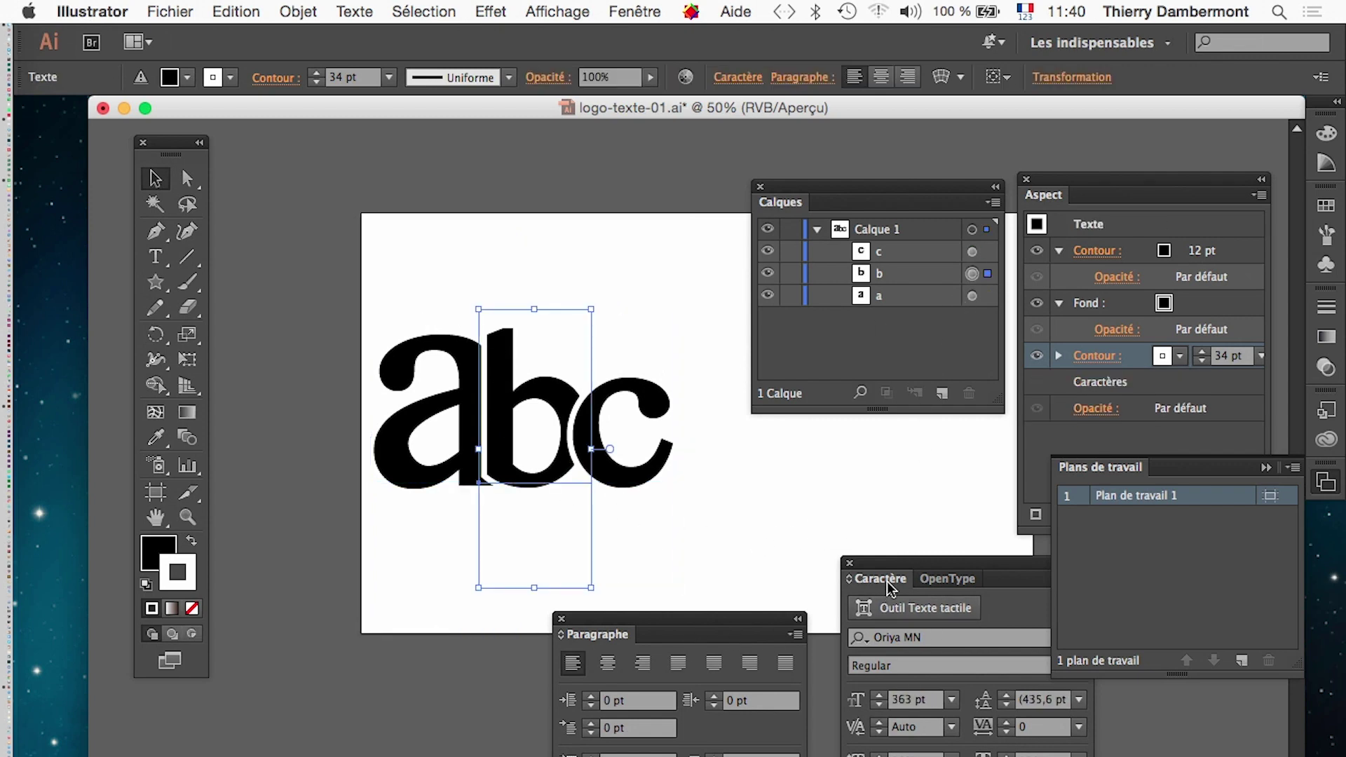
{"action": "left_click_drag", "start_coordinate": [903, 562], "coordinate": [825, 531]}
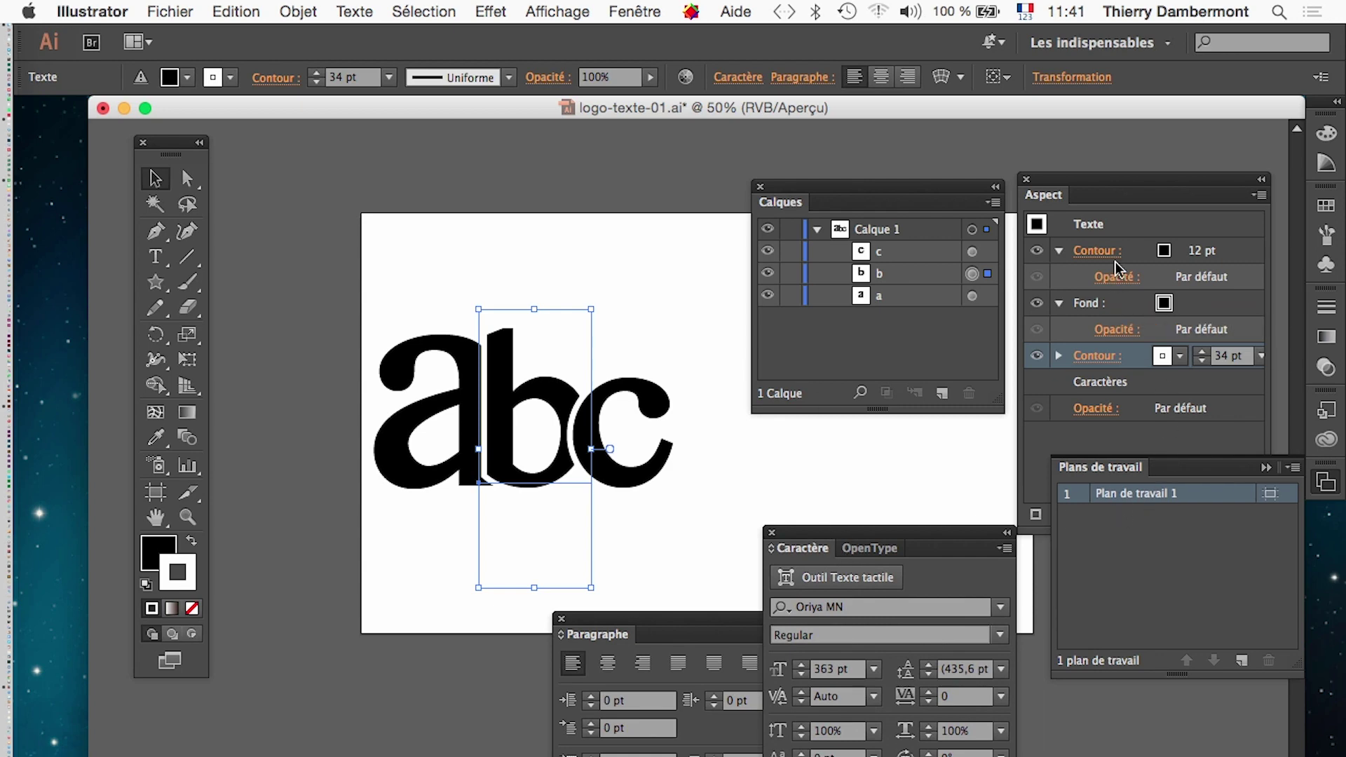
{"action": "left_click_drag", "start_coordinate": [1044, 180], "coordinate": [1065, 180]}
{"action": "left_click_drag", "start_coordinate": [378, 675], "coordinate": [365, 664]}
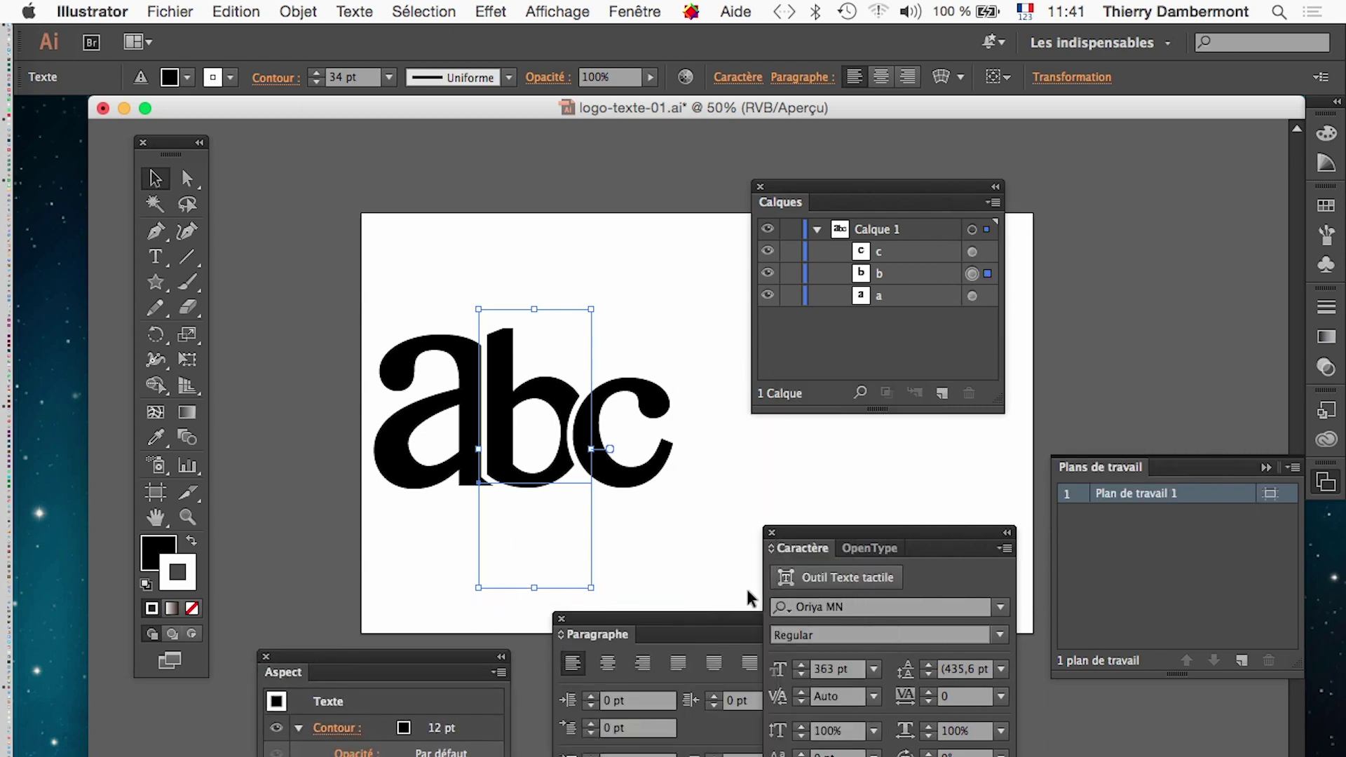
{"action": "left_click_drag", "start_coordinate": [820, 536], "coordinate": [1022, 741]}
{"action": "left_click", "coordinate": [1265, 467]}
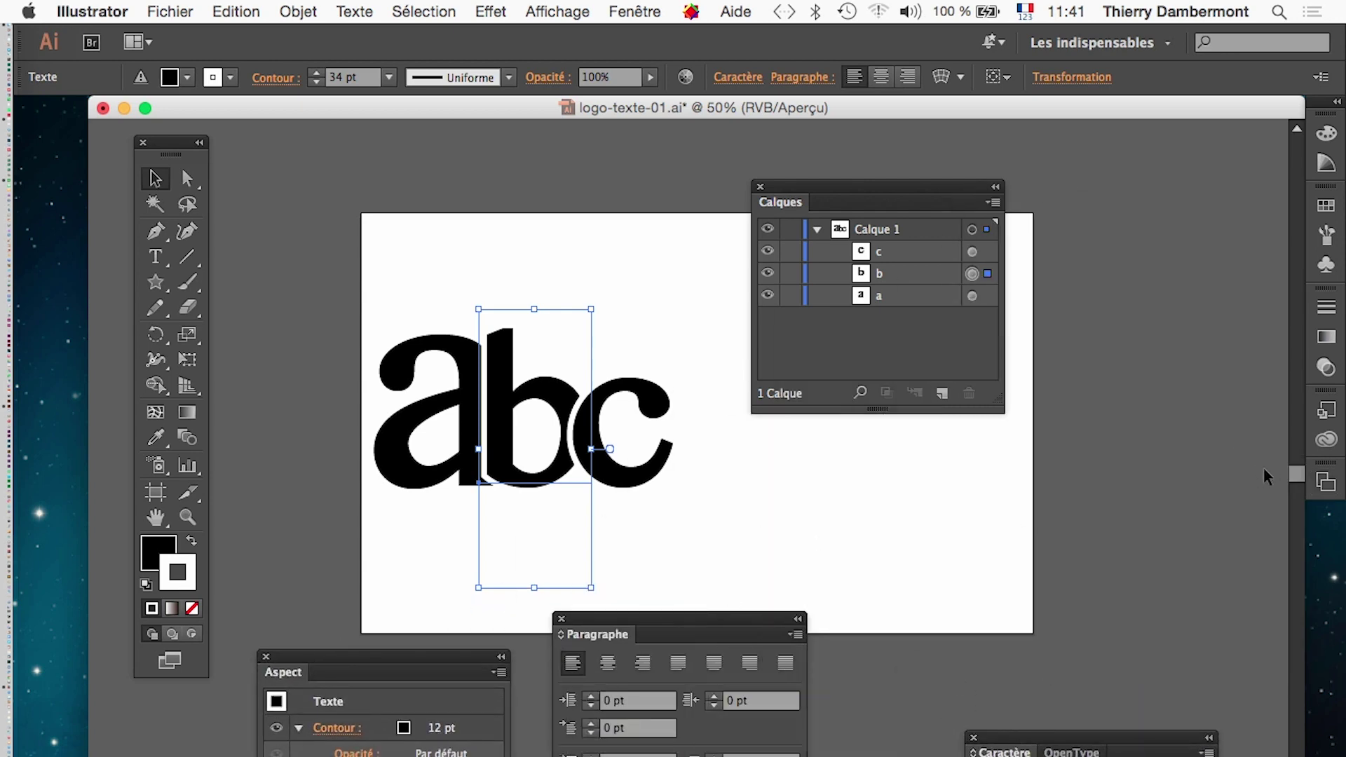
{"action": "left_click_drag", "start_coordinate": [1046, 744], "coordinate": [1116, 401]}
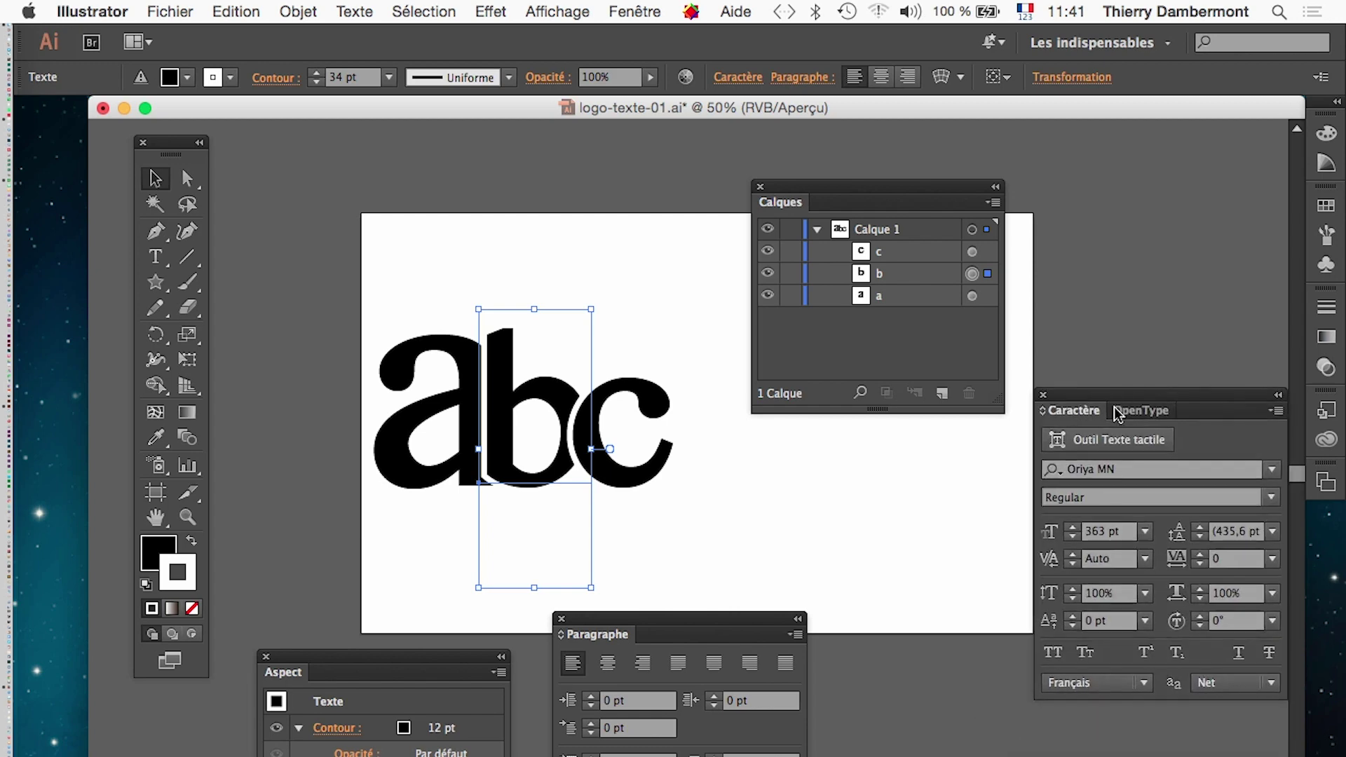
{"action": "left_click", "coordinate": [638, 10]}
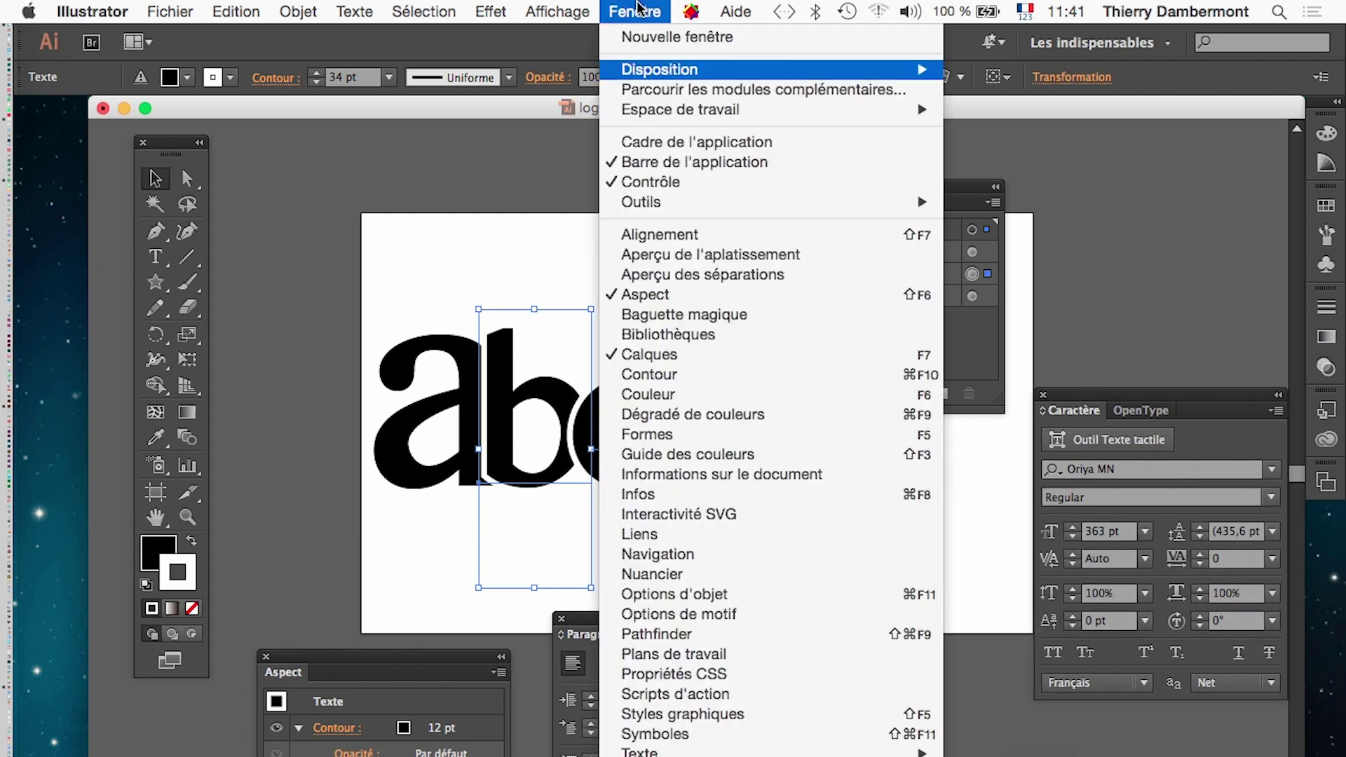
Float the Contour panel and raise the b's stroke weight to 42 pt
{"action": "left_click", "coordinate": [662, 374]}
{"action": "left_click_drag", "start_coordinate": [1079, 292], "coordinate": [808, 471]}
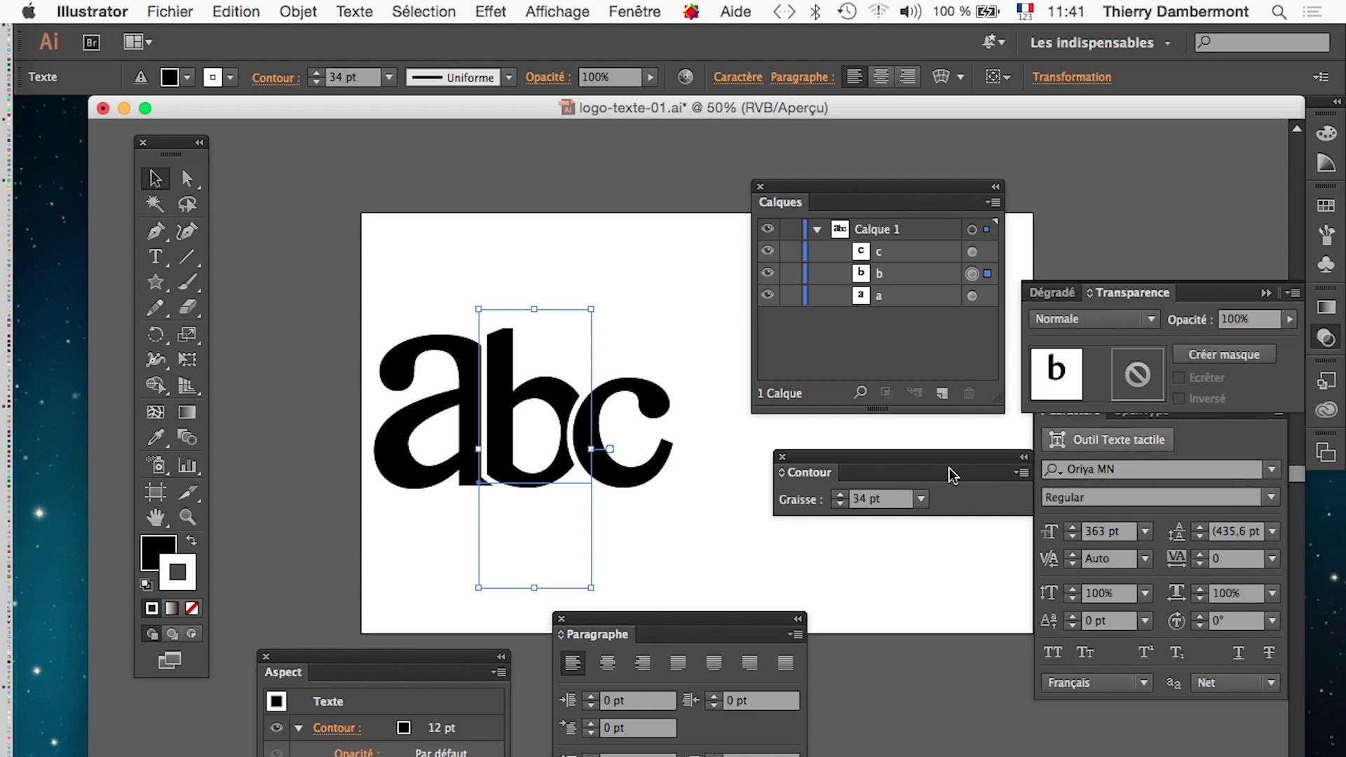
{"action": "left_click", "coordinate": [839, 495]}
{"action": "left_click", "coordinate": [839, 495]}
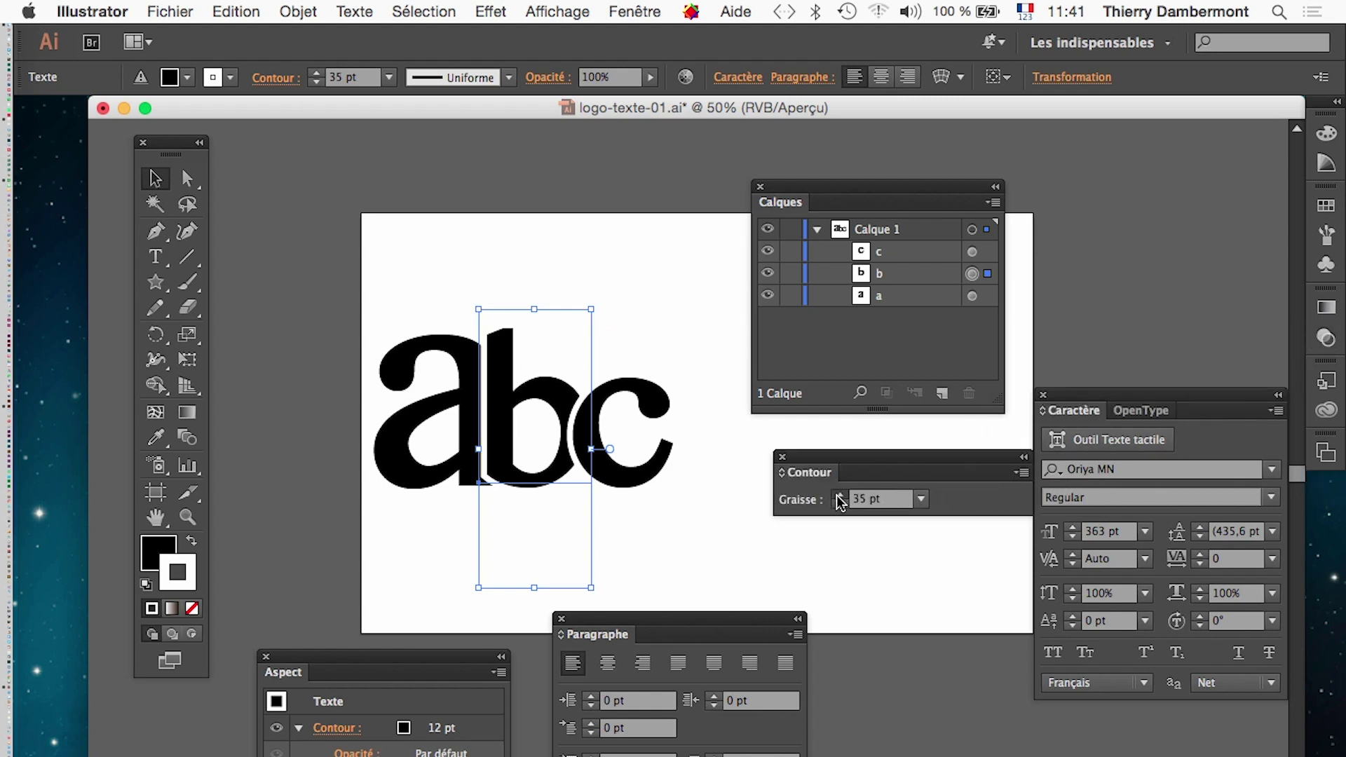
{"action": "left_click", "coordinate": [839, 494]}
{"action": "left_click", "coordinate": [839, 495]}
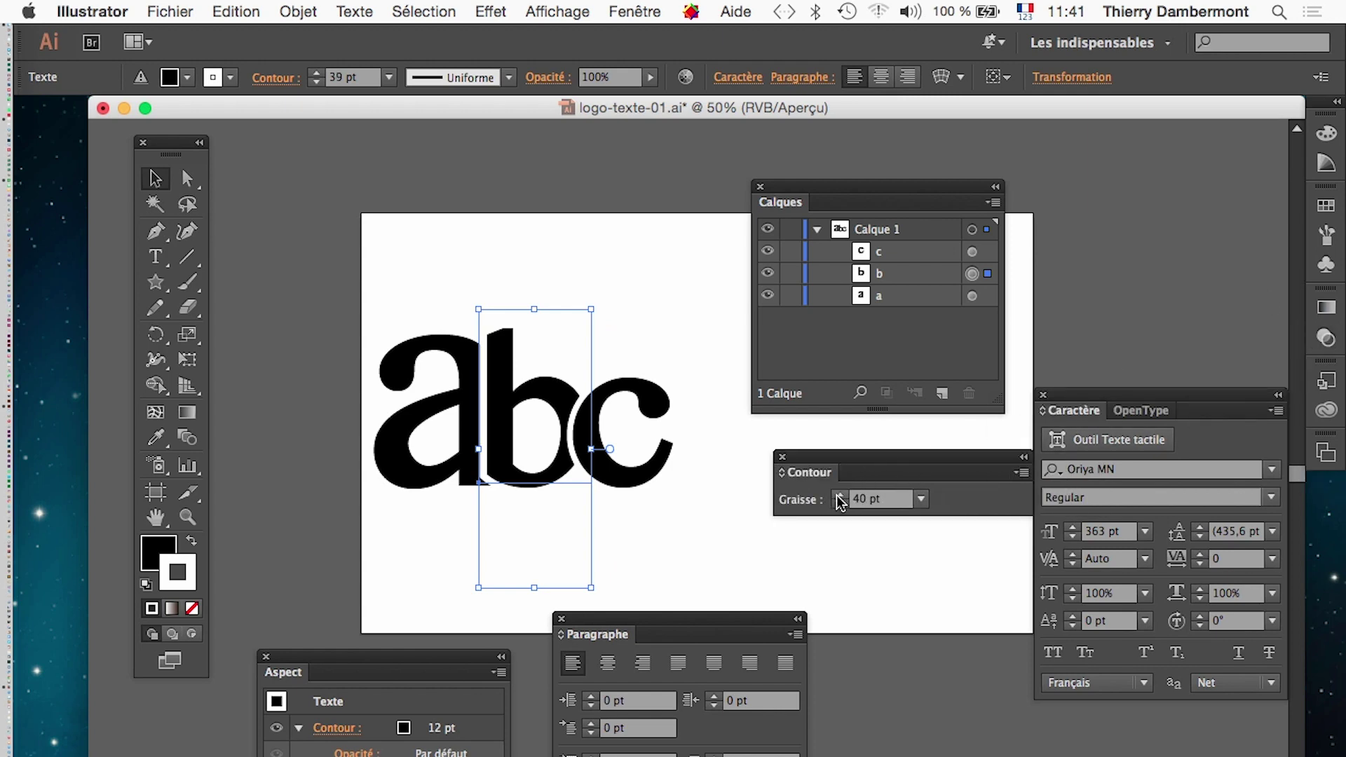
{"action": "left_click", "coordinate": [729, 539]}
Reposition the letter a with small left and right drags
{"action": "left_click", "coordinate": [431, 483]}
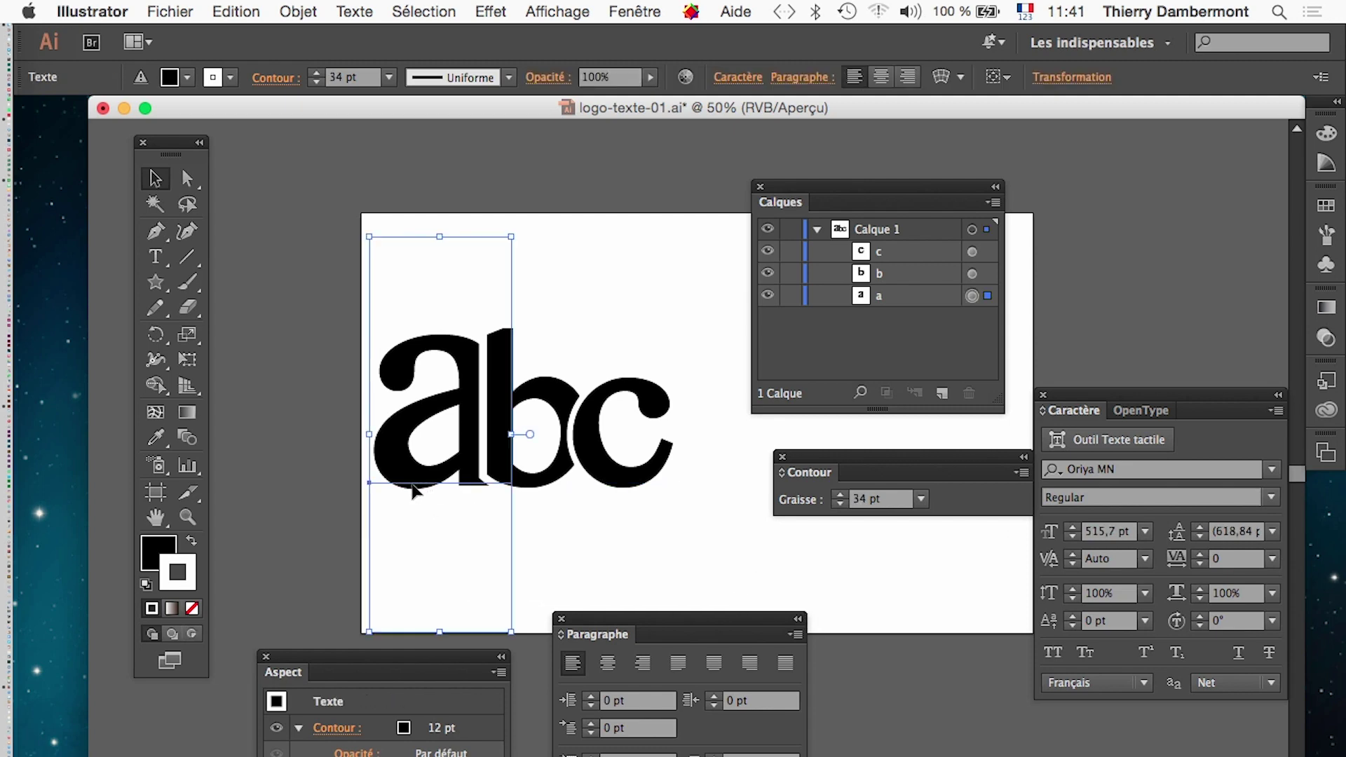
{"action": "mouse_move", "coordinate": [411, 485]}
{"action": "left_mouse_down"}
{"action": "mouse_move", "coordinate": [389, 488]}
{"action": "mouse_move", "coordinate": [438, 489]}
{"action": "left_mouse_up"}
{"action": "left_click", "coordinate": [656, 555]}
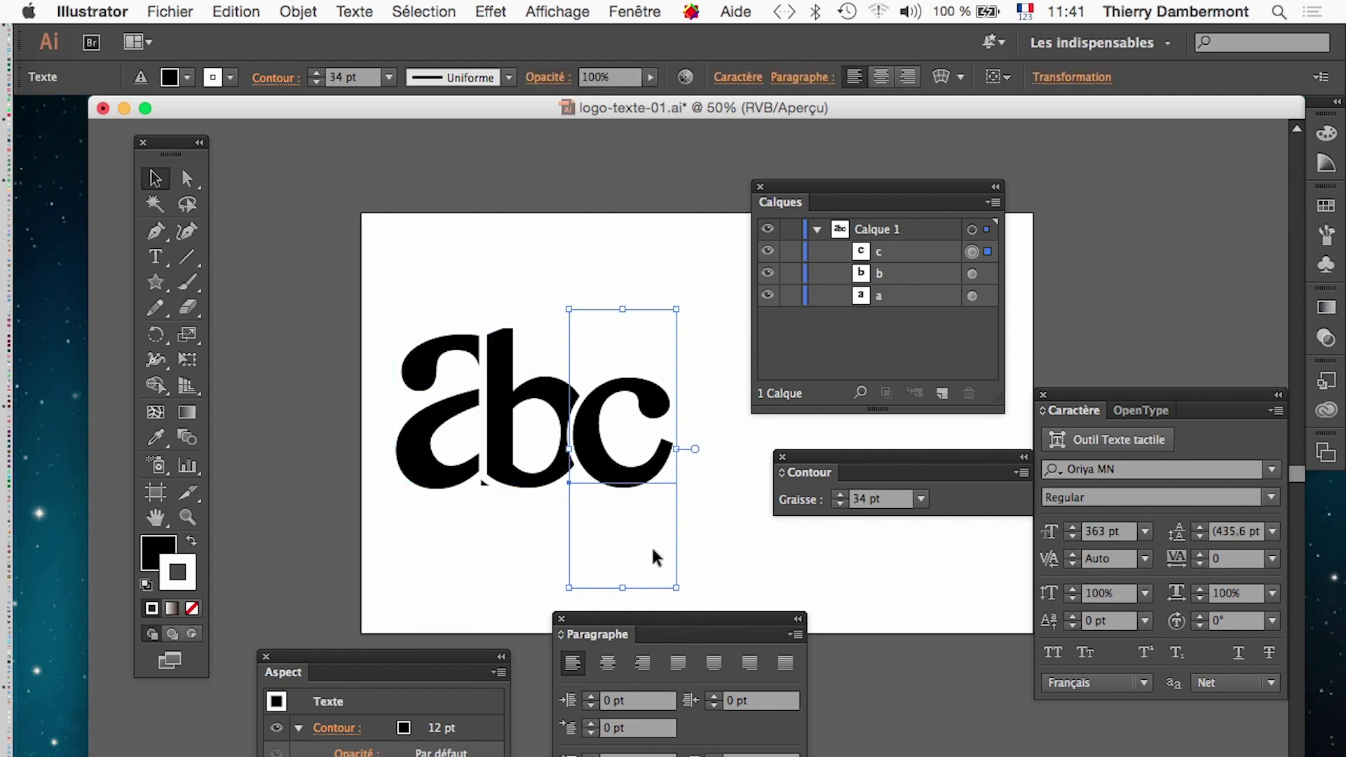
{"action": "left_click", "coordinate": [455, 482]}
{"action": "left_click_drag", "start_coordinate": [455, 482], "coordinate": [451, 484]}
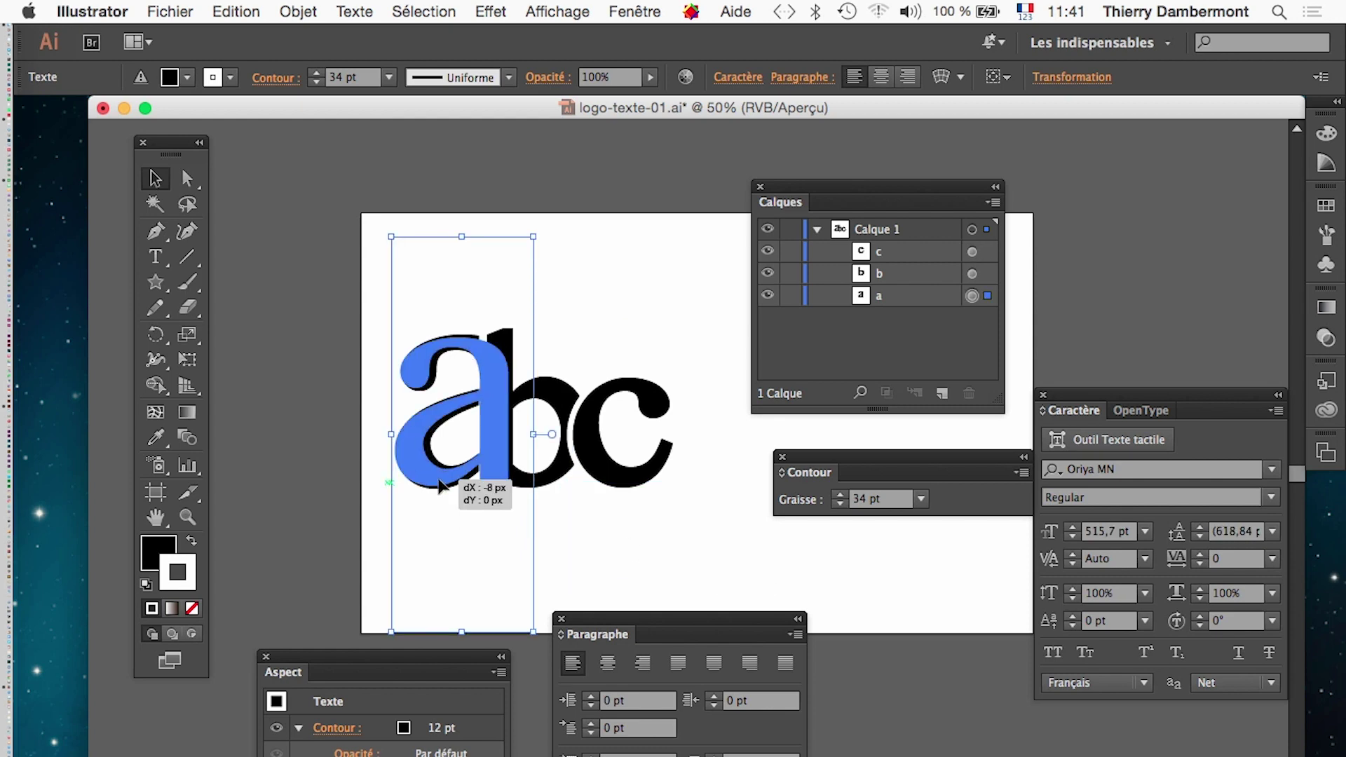
{"action": "left_click", "coordinate": [725, 583]}
{"action": "left_click", "coordinate": [422, 488]}
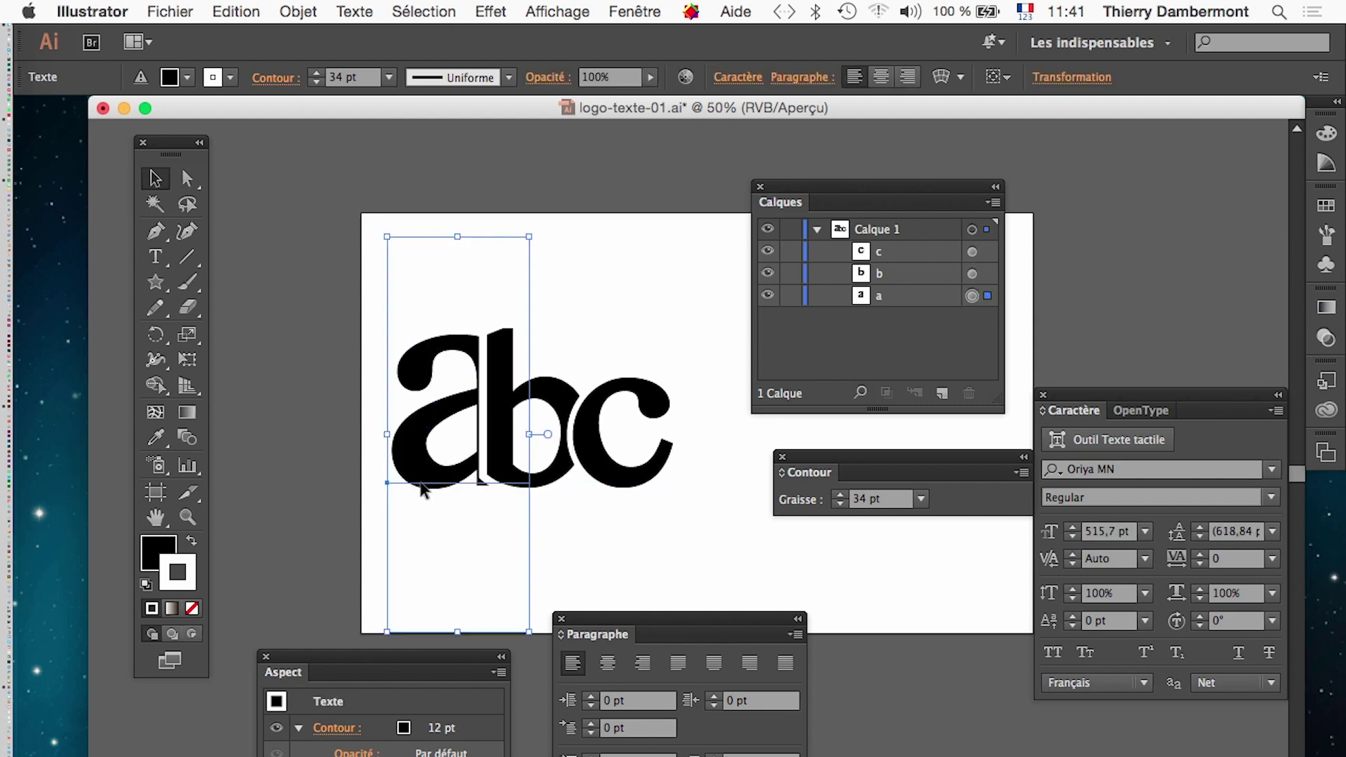
{"action": "left_click_drag", "start_coordinate": [422, 489], "coordinate": [427, 488]}
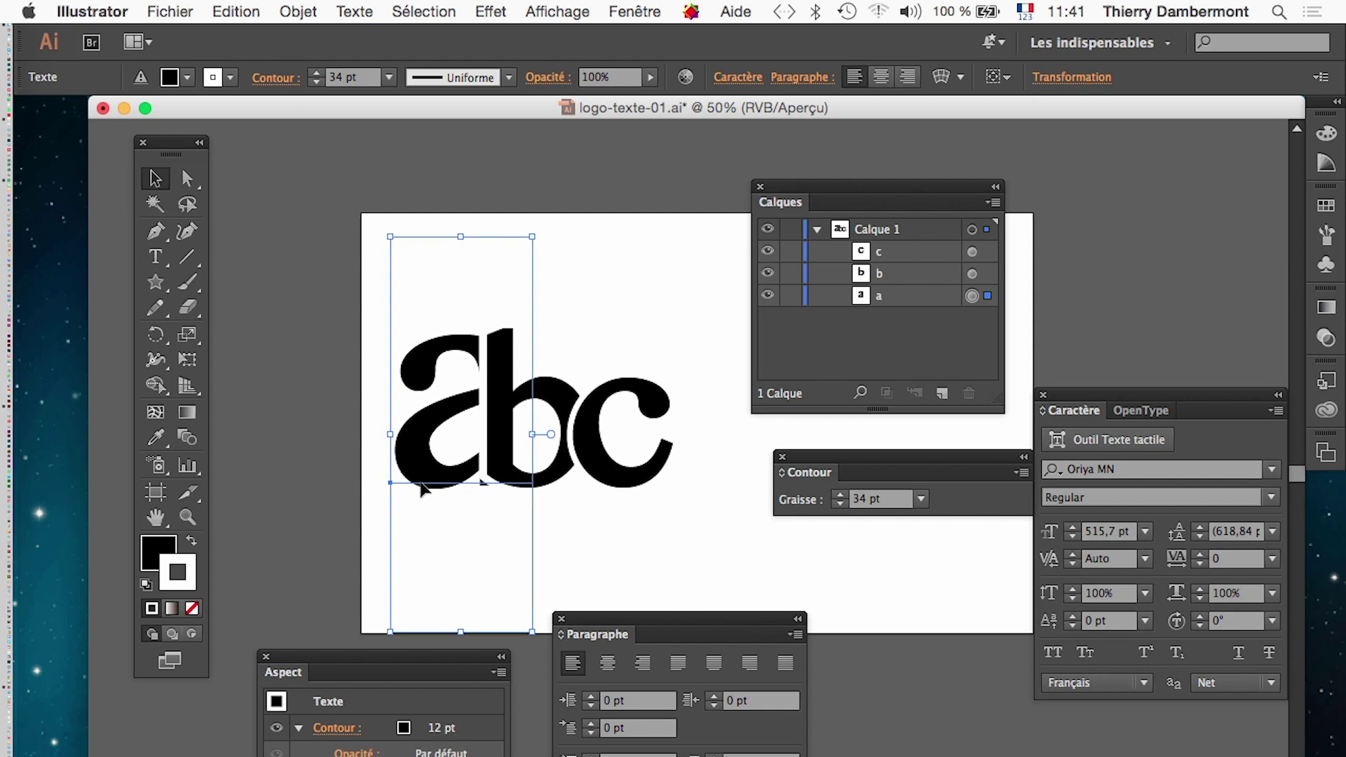
{"action": "left_click", "coordinate": [655, 537]}
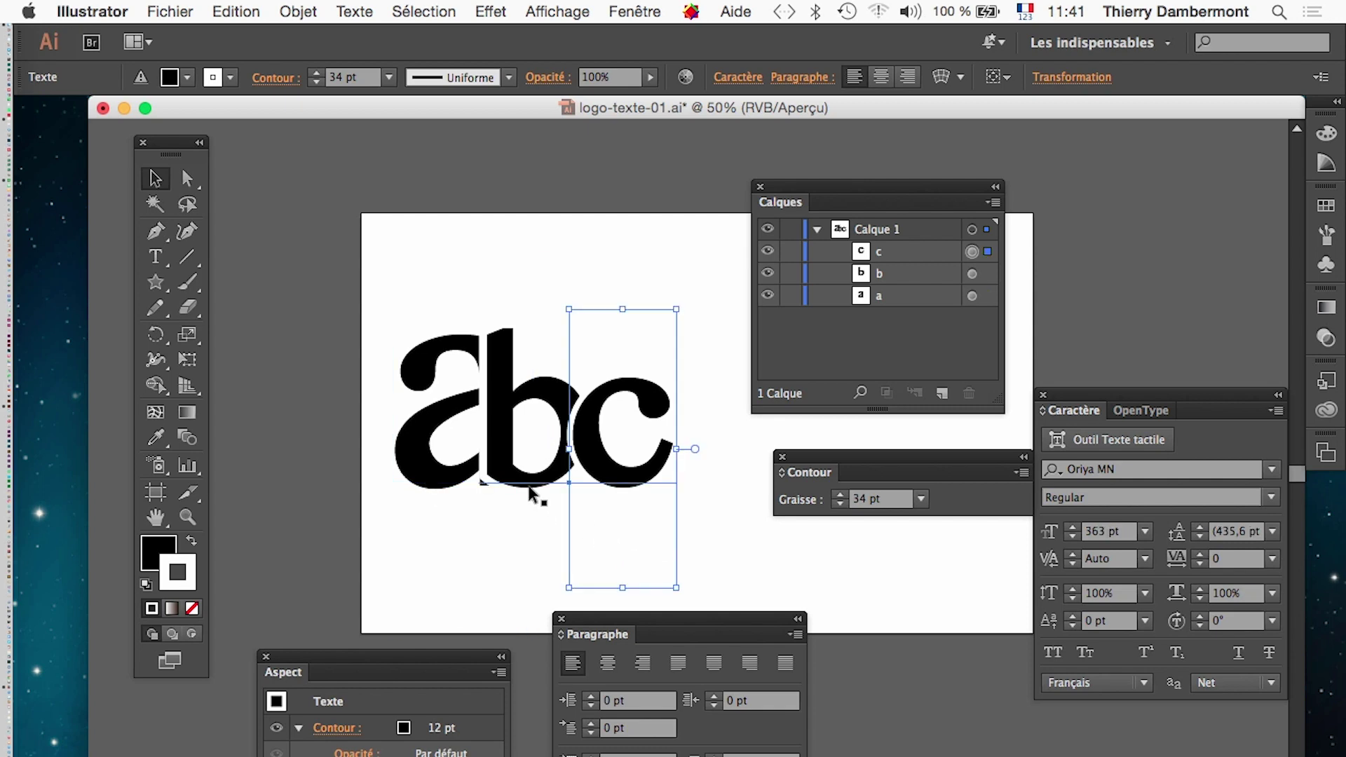
Nudge the letter b down twice with Shift+Down
{"action": "left_click", "coordinate": [501, 469]}
{"action": "key", "text": "shift+Down"}
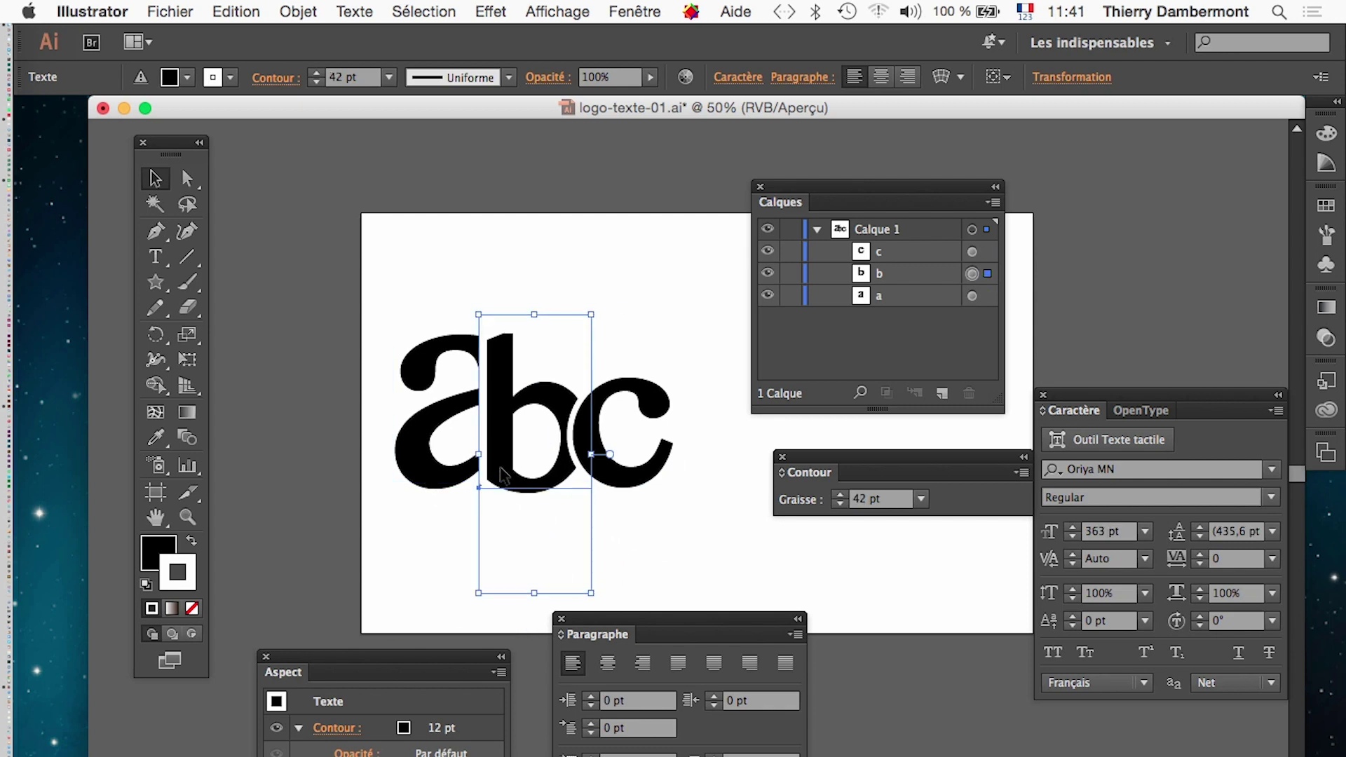
{"action": "key", "text": "shift+Down"}
{"action": "key", "text": "shift+Down"}
{"action": "left_click", "coordinate": [664, 366]}
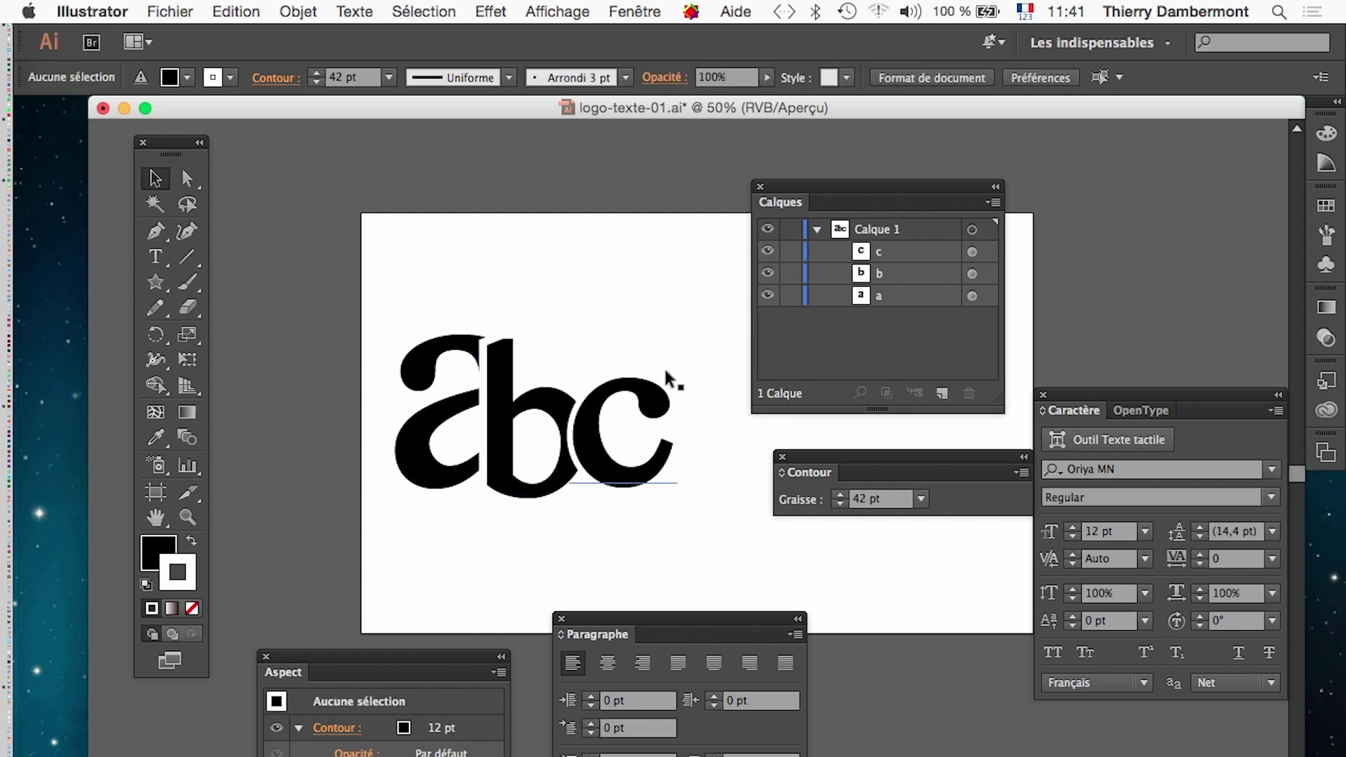
{"action": "left_click", "coordinate": [550, 371]}
Scale the b up slightly from its top-right corner with Free Transform
{"action": "left_click", "coordinate": [187, 359]}
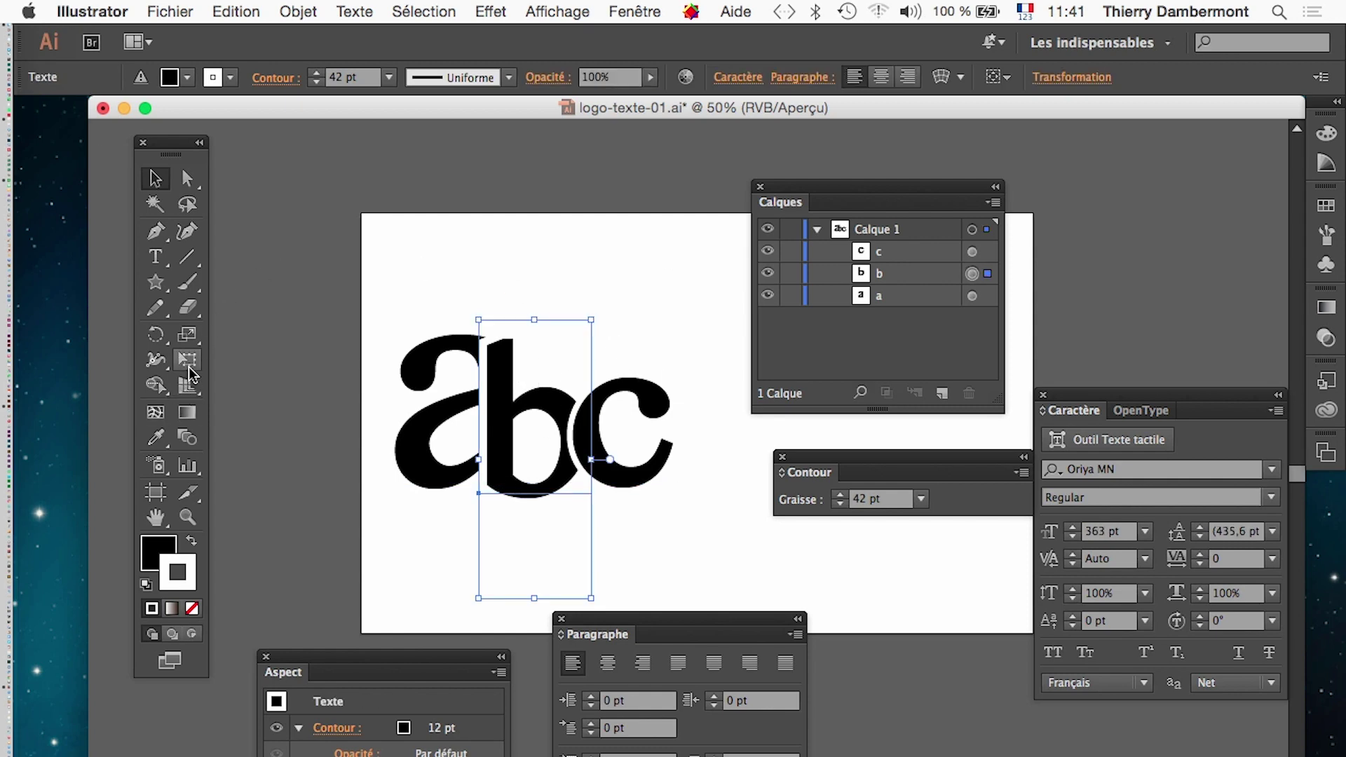
{"action": "left_click_drag", "start_coordinate": [591, 320], "coordinate": [597, 302]}
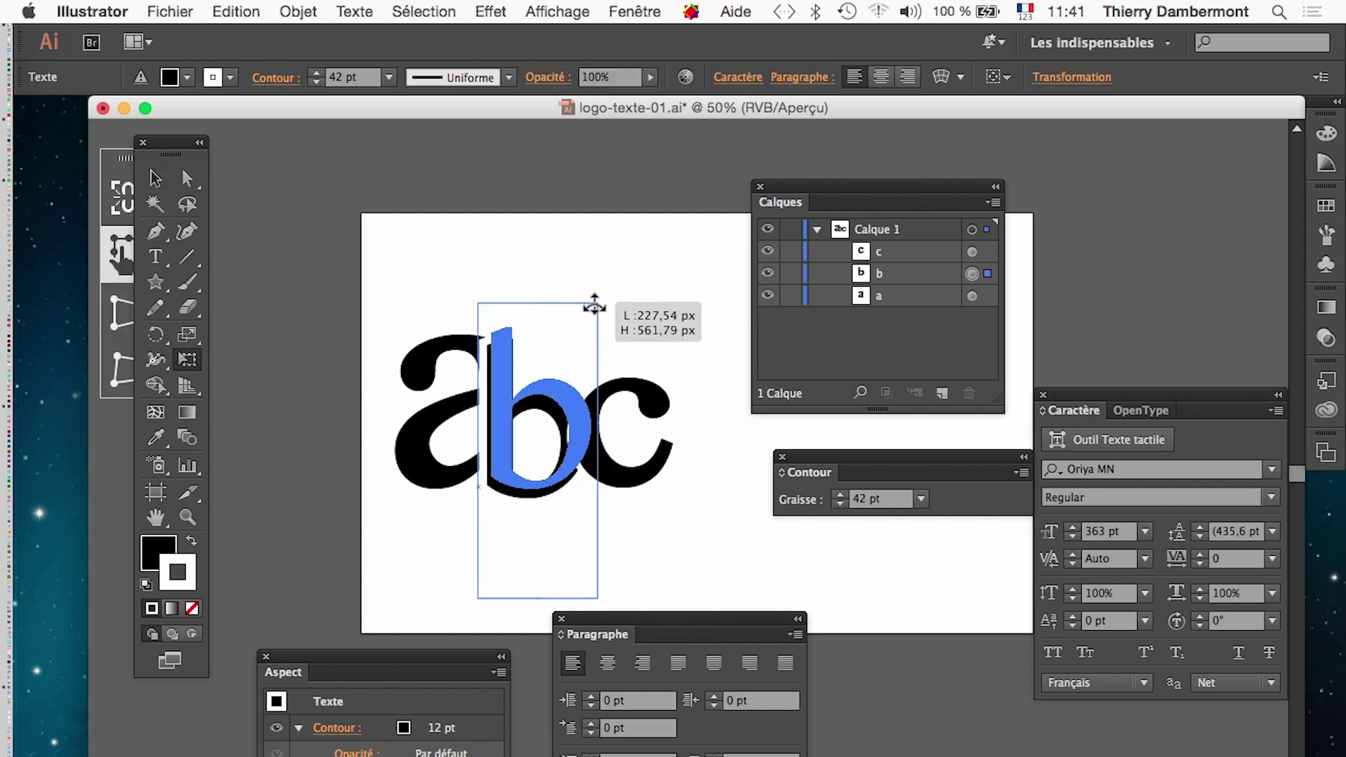
{"action": "left_click", "coordinate": [154, 178]}
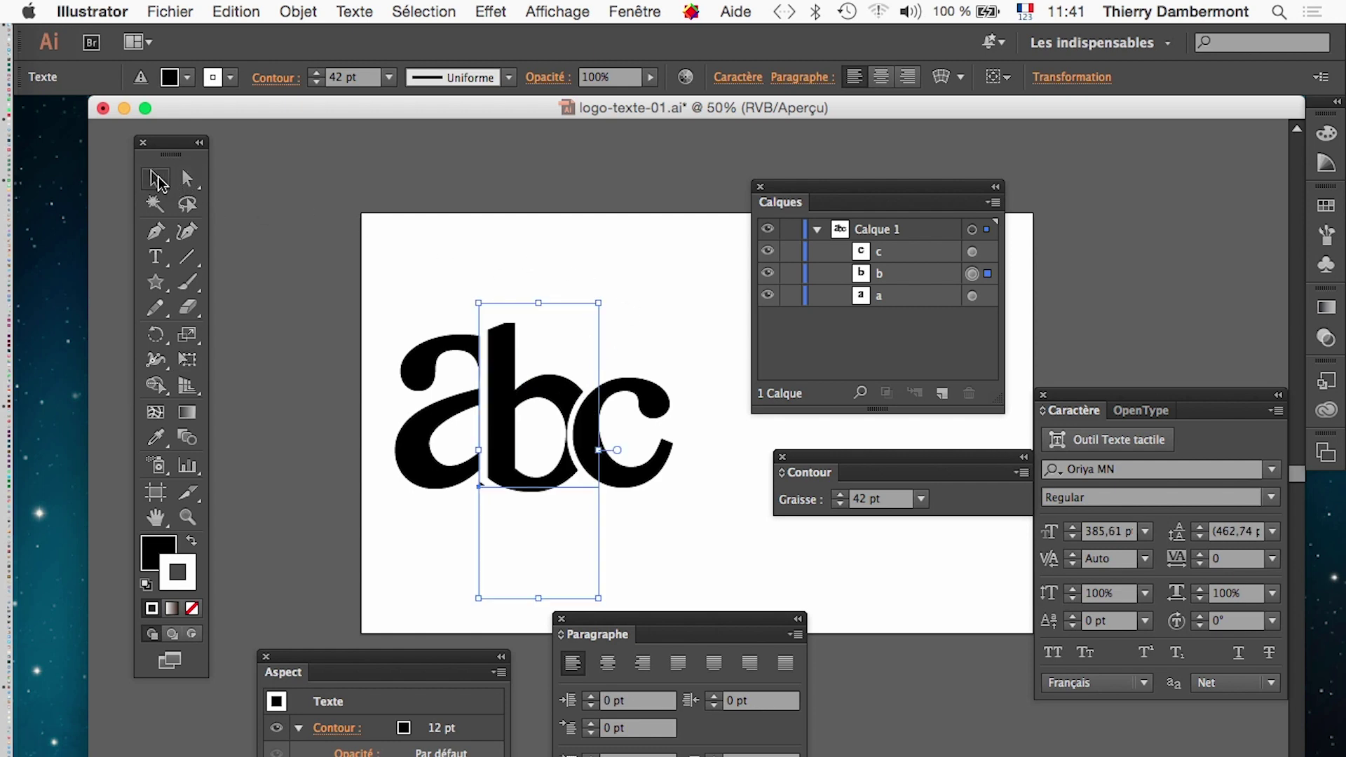
{"action": "left_click", "coordinate": [523, 249]}
Reposition the b slightly down, then up and left toward the a
{"action": "left_click_drag", "start_coordinate": [559, 493], "coordinate": [551, 498]}
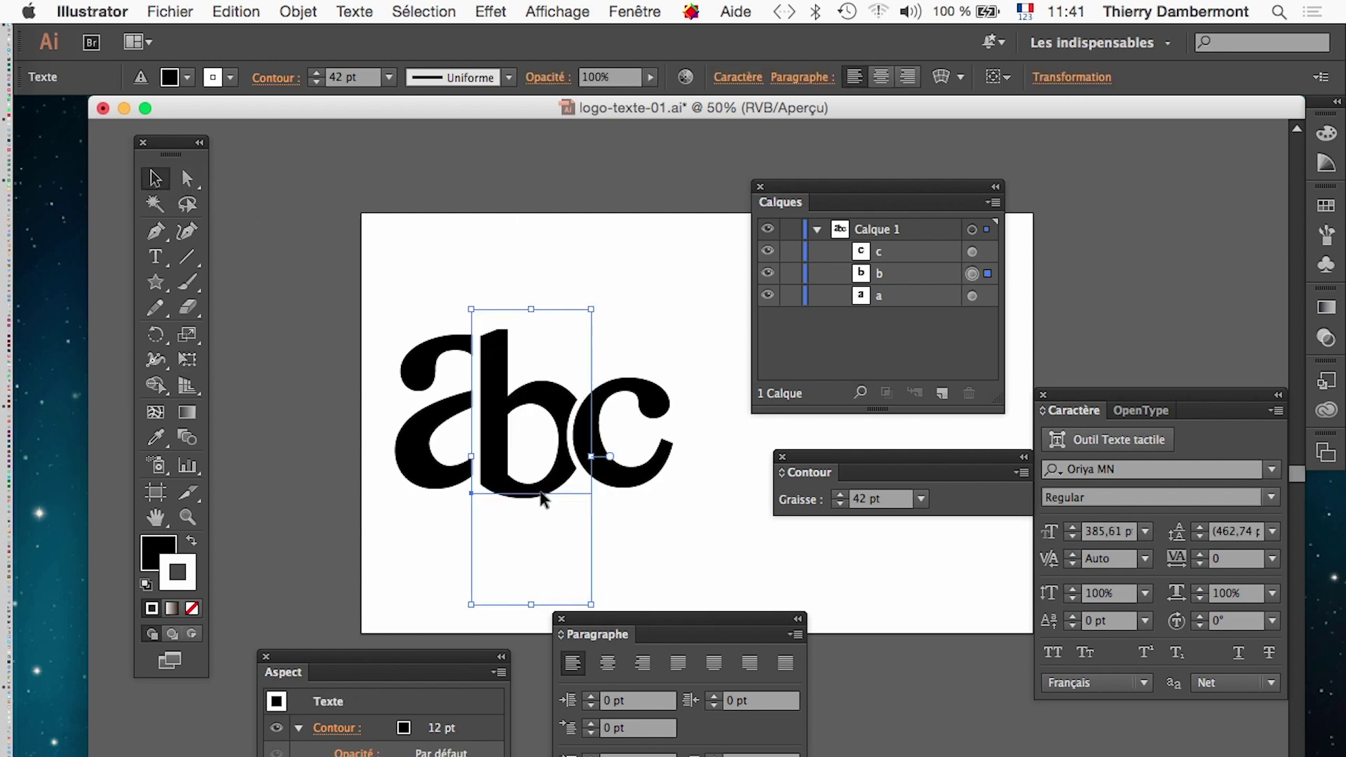
{"action": "left_click", "coordinate": [658, 556]}
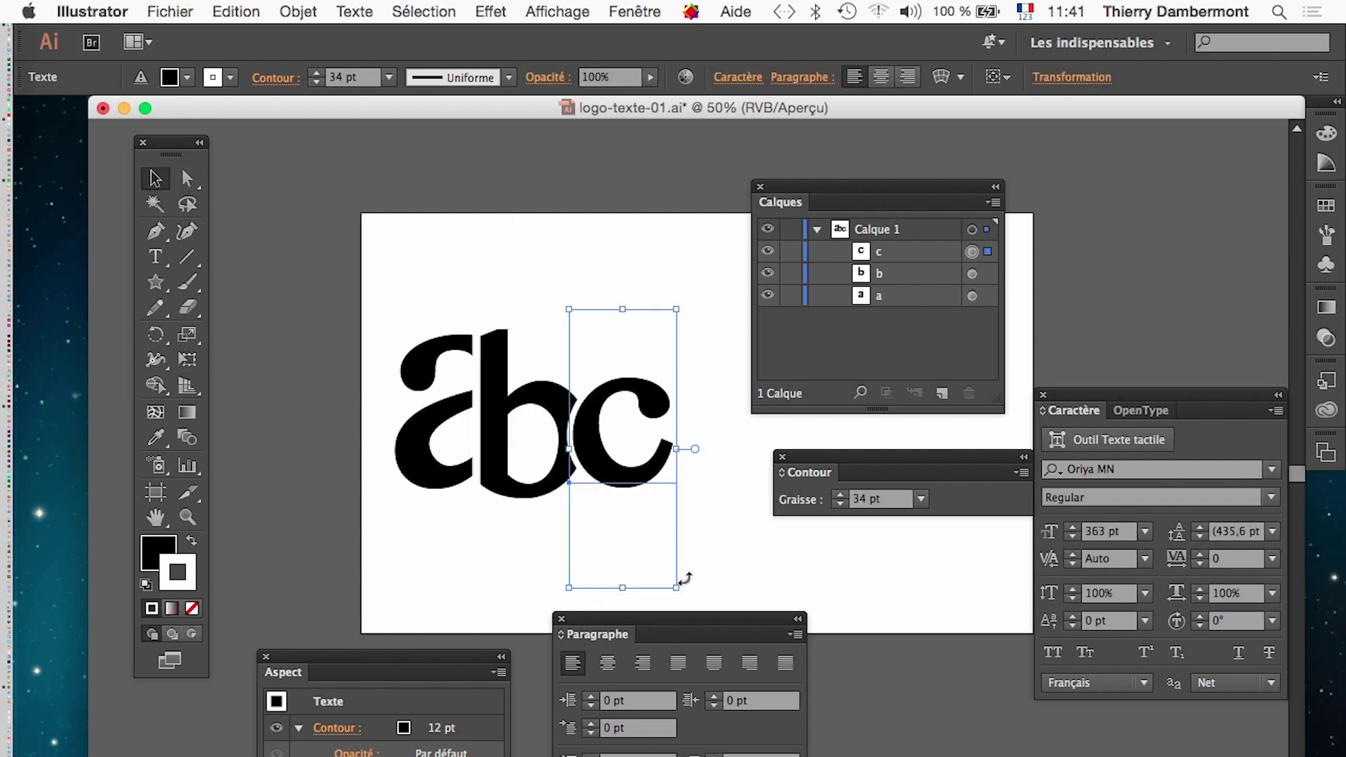
{"action": "left_click", "coordinate": [496, 214]}
{"action": "left_click", "coordinate": [466, 482]}
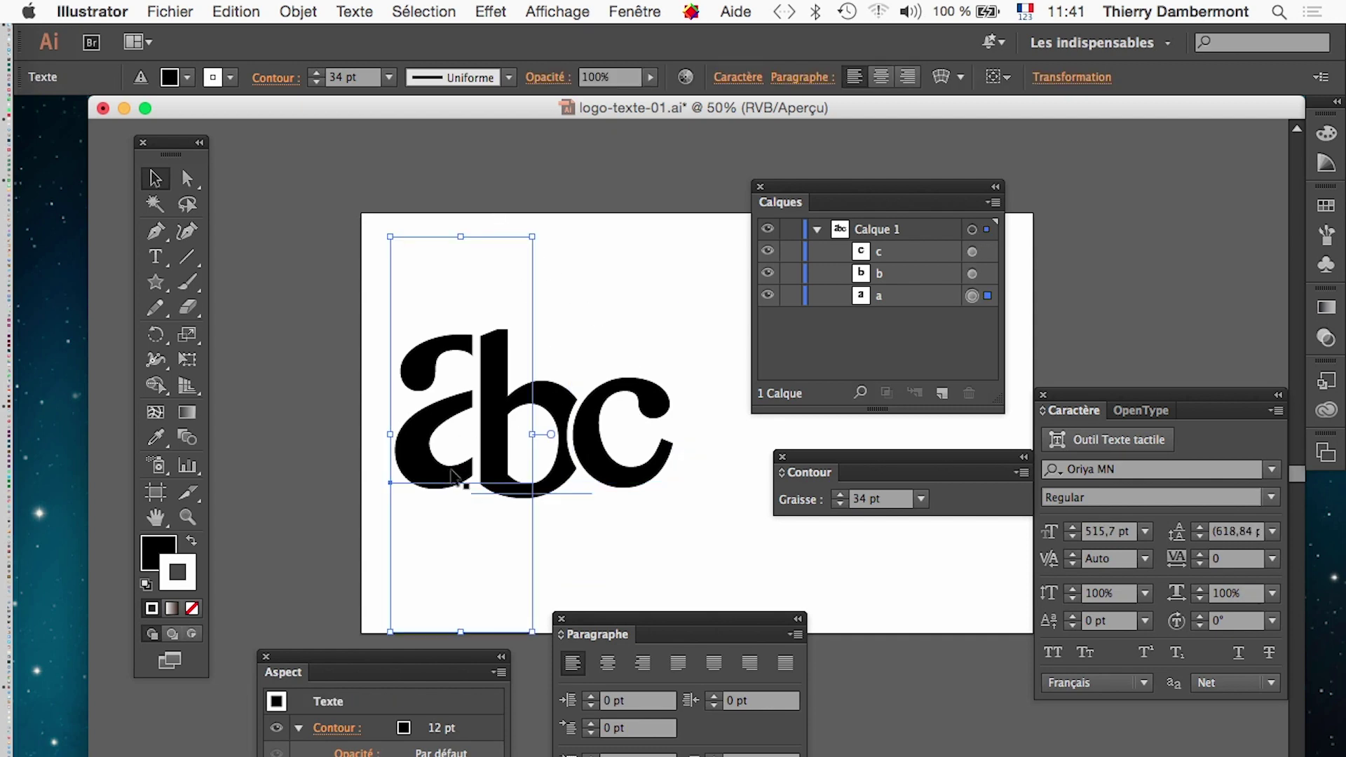
{"action": "left_click_drag", "start_coordinate": [549, 493], "coordinate": [555, 478]}
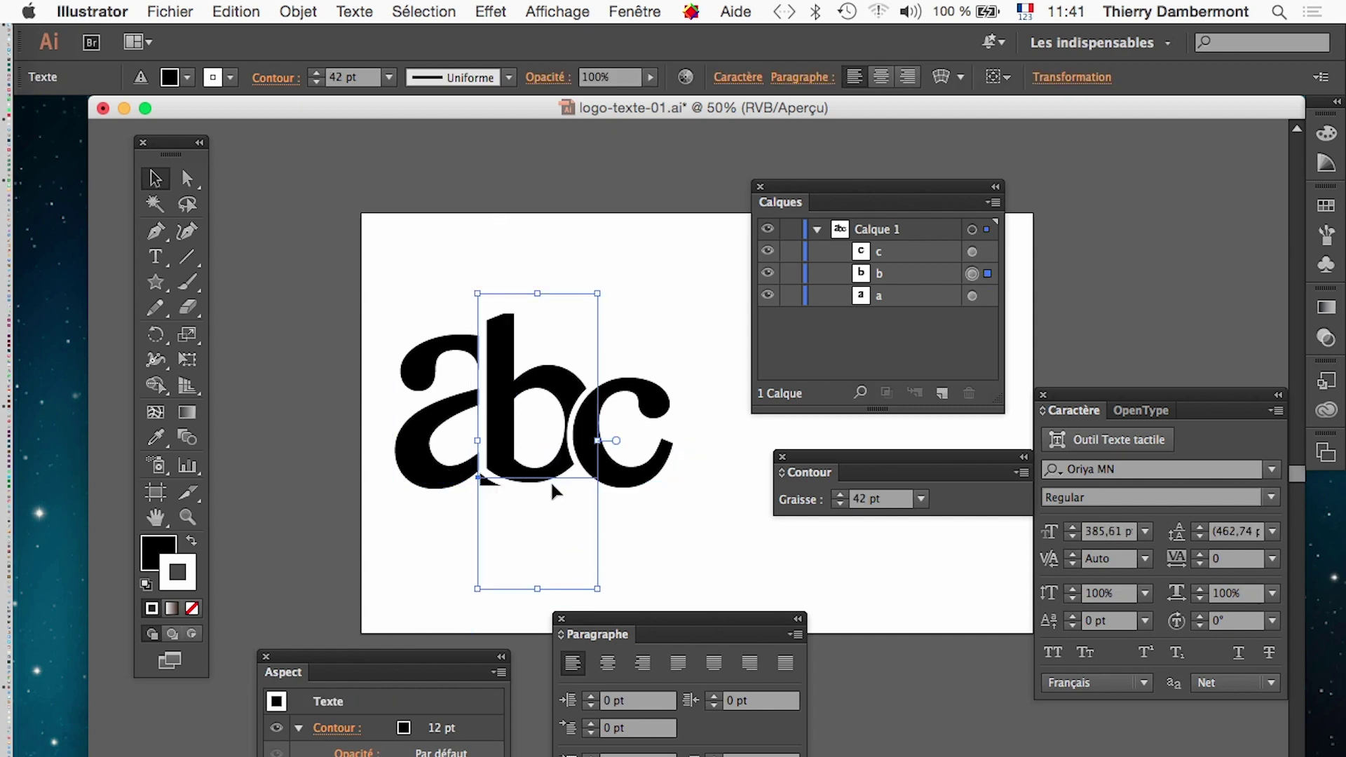
{"action": "left_click", "coordinate": [668, 541]}
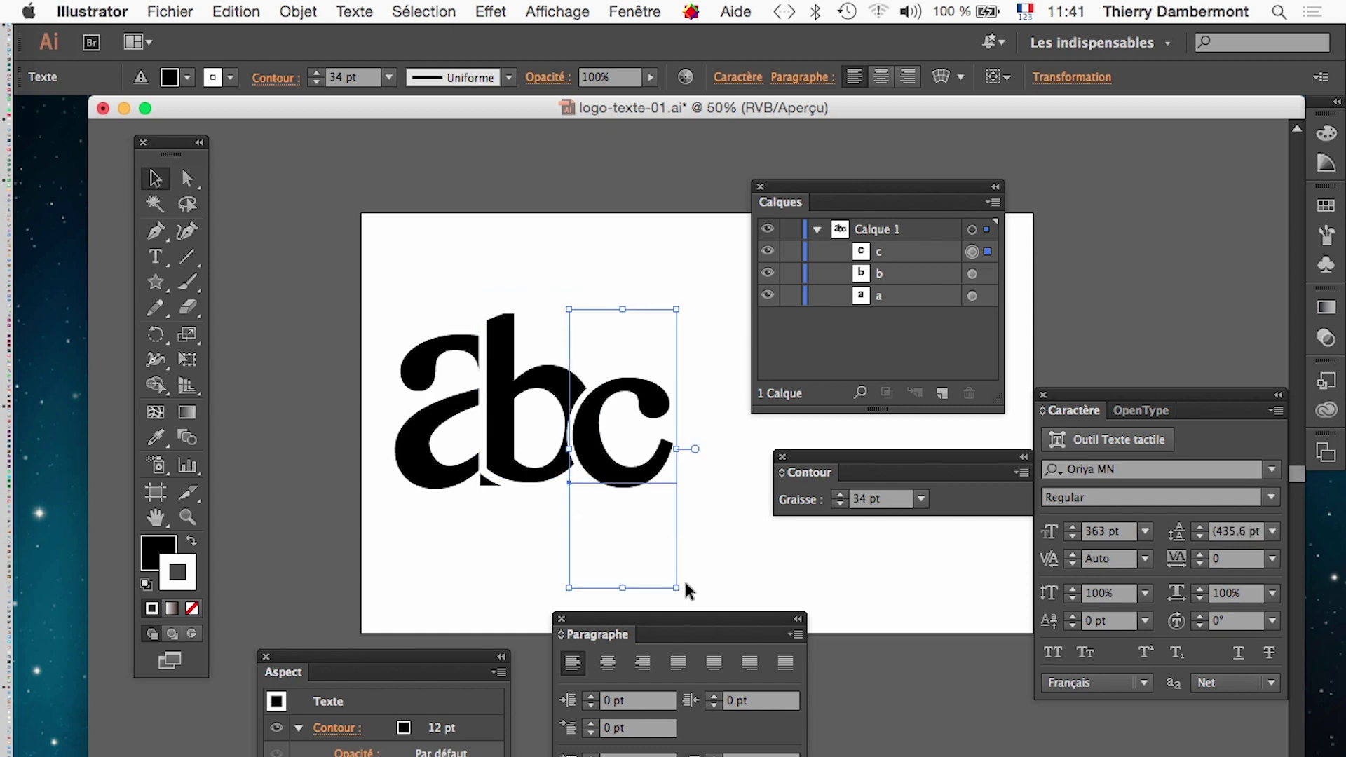
{"action": "left_click", "coordinate": [766, 576]}
{"action": "scroll", "coordinate": [503, 492], "scroll_direction": "up", "scroll_amount": 1}
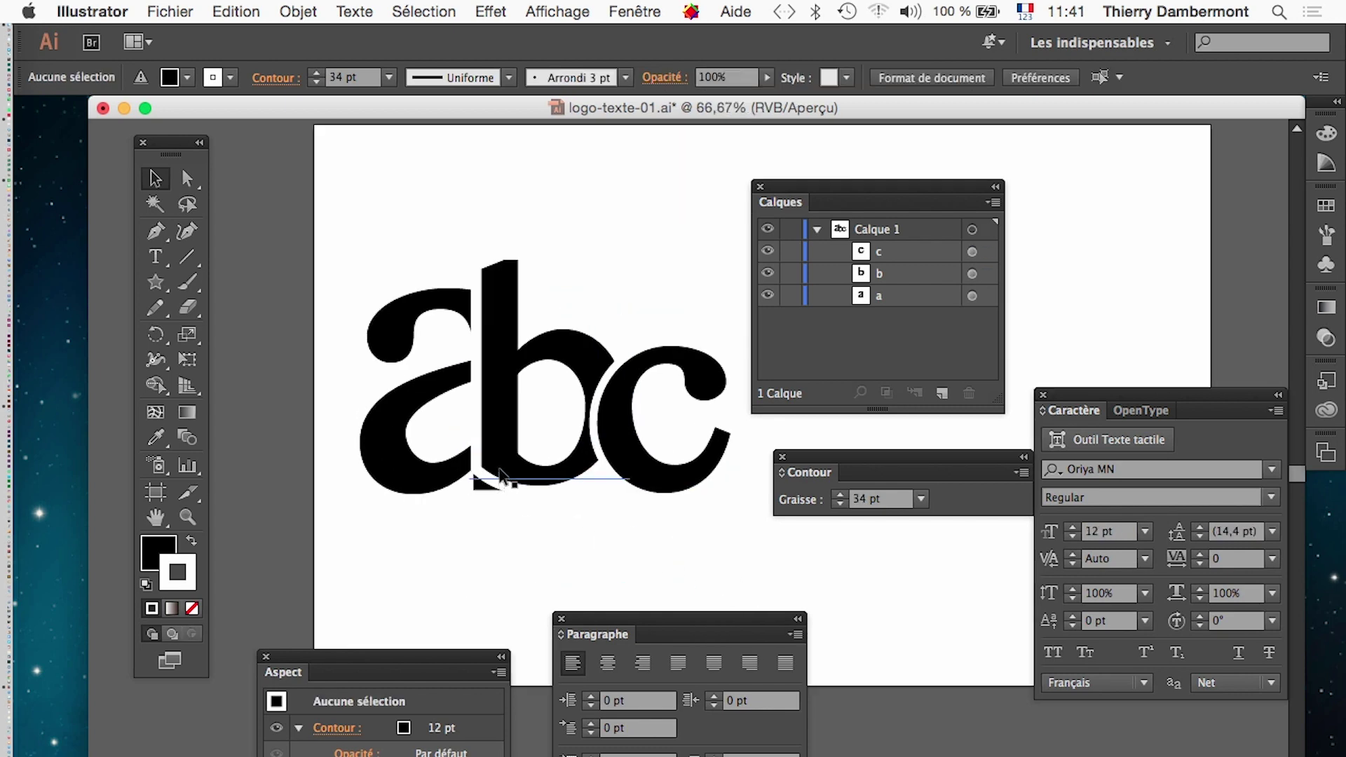
{"action": "left_click", "coordinate": [497, 300]}
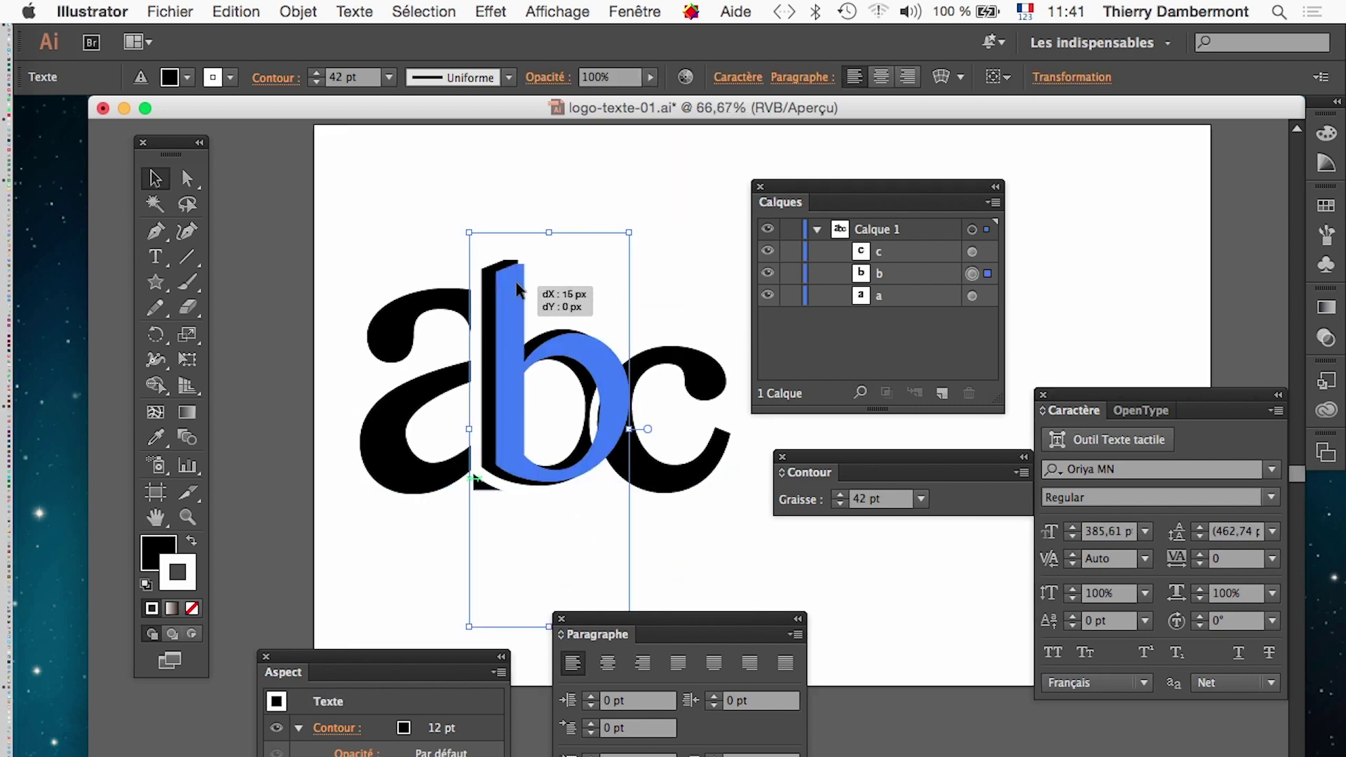
{"action": "left_click_drag", "start_coordinate": [516, 297], "coordinate": [498, 290]}
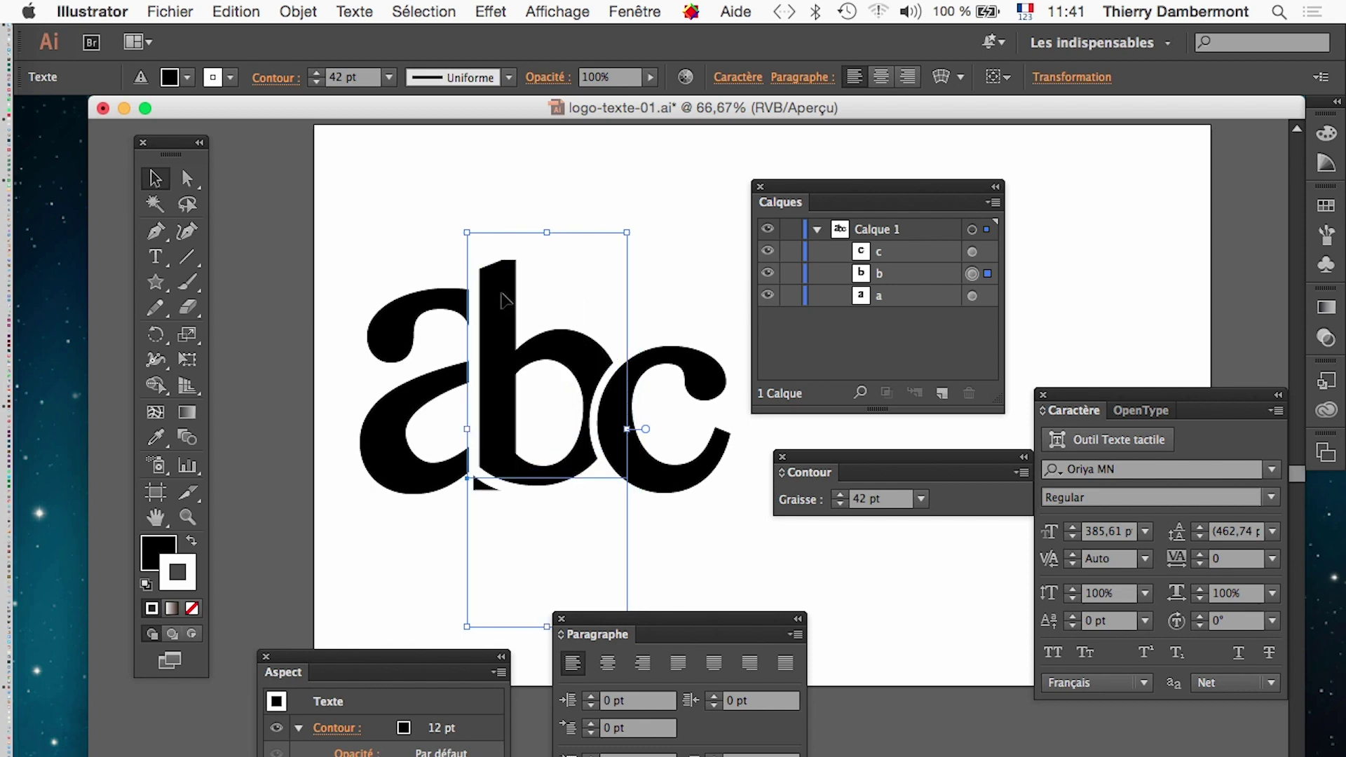
Nudge the letter a slightly so it overlaps the left side of the b
{"action": "left_click", "coordinate": [516, 209]}
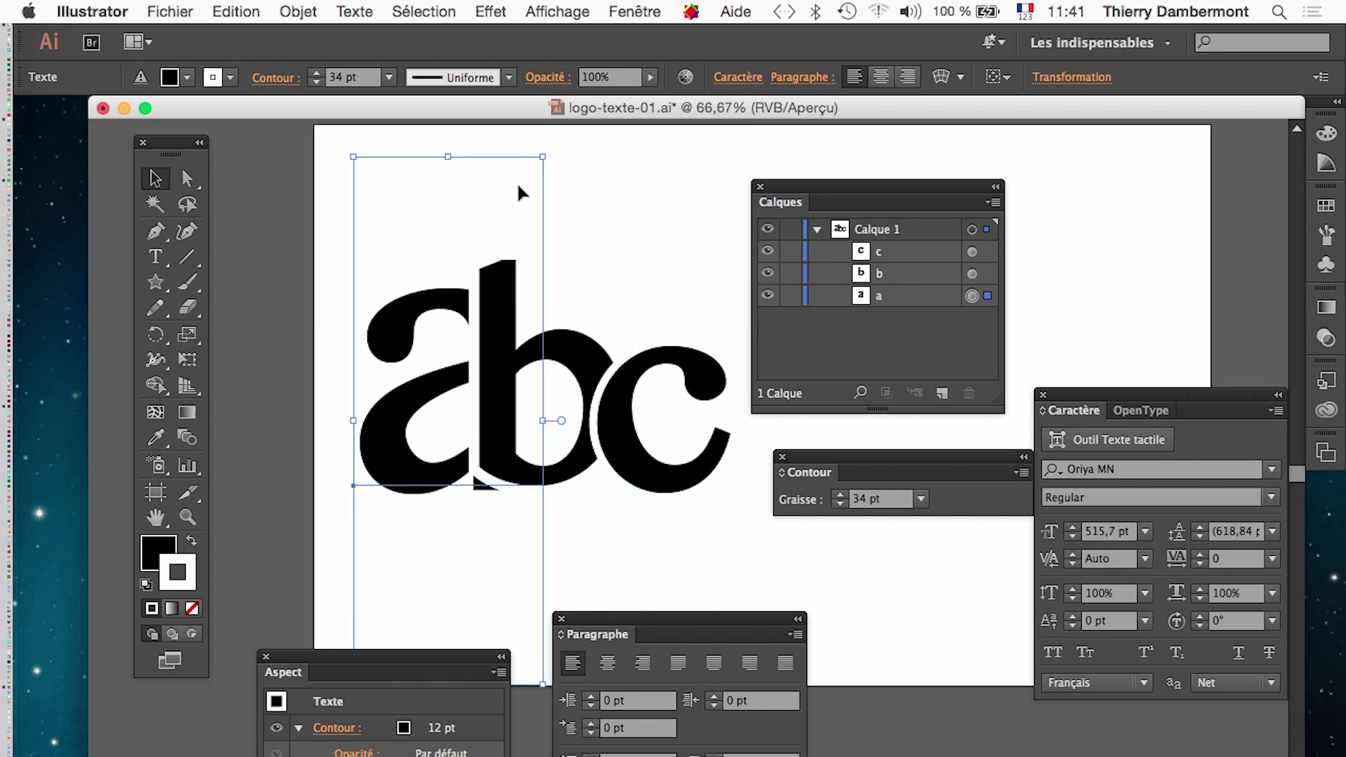
{"action": "left_click", "coordinate": [389, 517]}
{"action": "left_click", "coordinate": [393, 490]}
{"action": "mouse_move", "coordinate": [409, 487]}
{"action": "left_mouse_down"}
{"action": "mouse_move", "coordinate": [397, 494]}
{"action": "mouse_move", "coordinate": [415, 483]}
{"action": "left_mouse_up"}
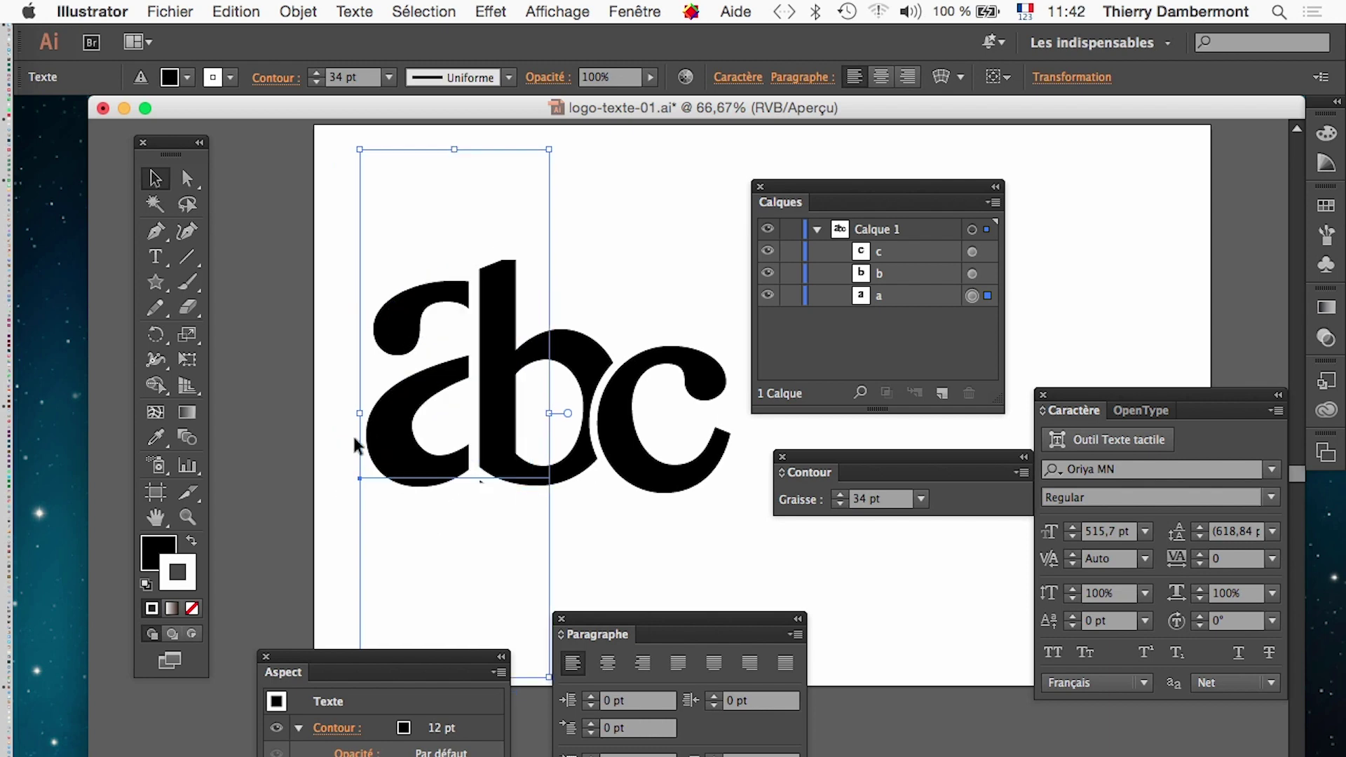
Move the c up slightly and restack its layer behind the b
{"action": "left_click", "coordinate": [359, 447]}
{"action": "left_click", "coordinate": [679, 489]}
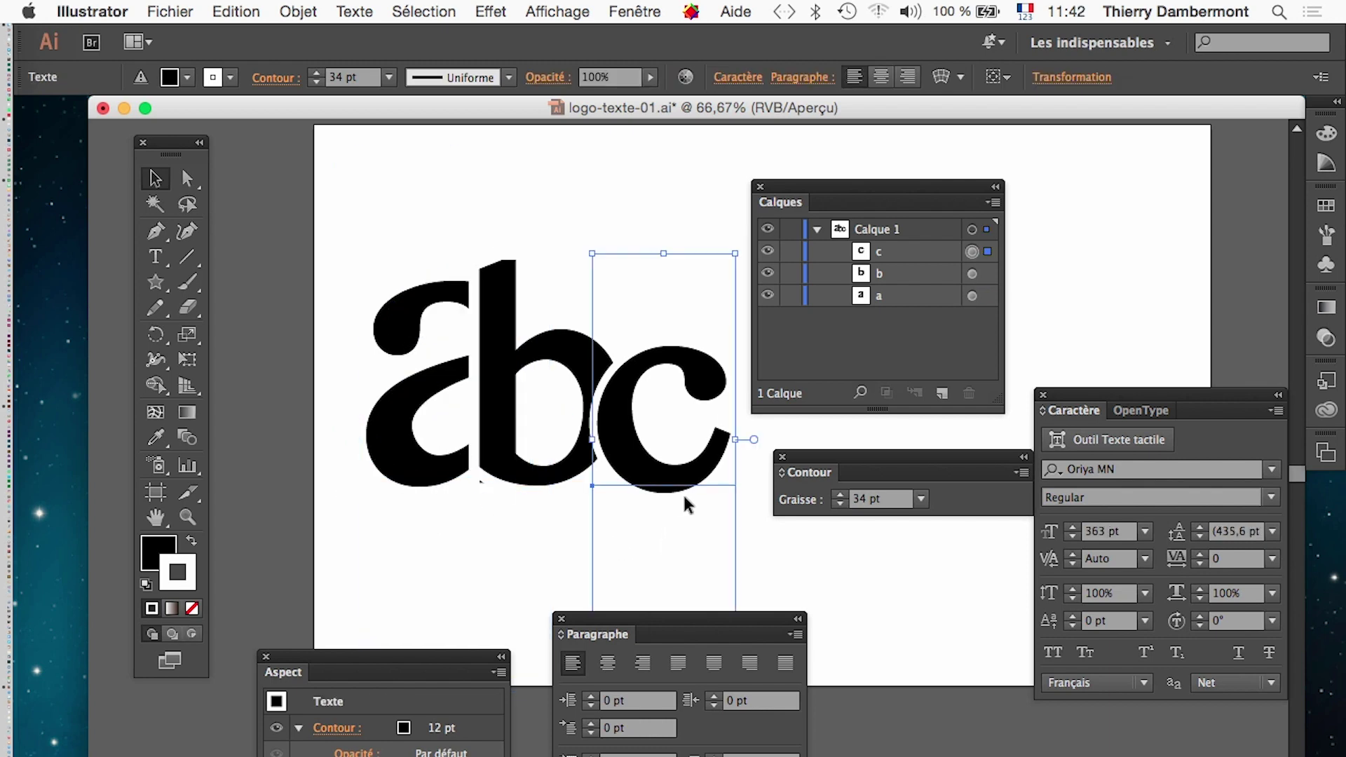
{"action": "left_click_drag", "start_coordinate": [672, 489], "coordinate": [676, 471]}
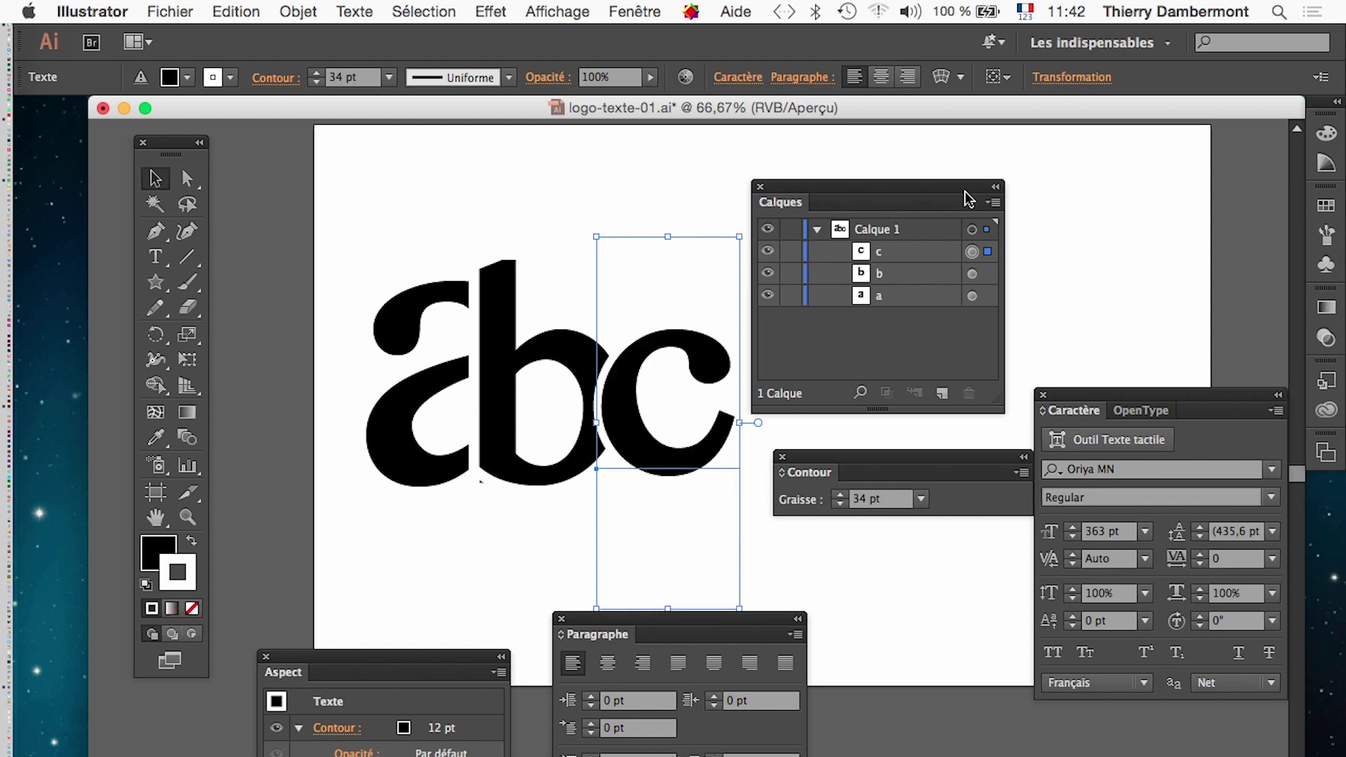
{"action": "left_click", "coordinate": [930, 249]}
{"action": "left_click_drag", "start_coordinate": [930, 250], "coordinate": [930, 308]}
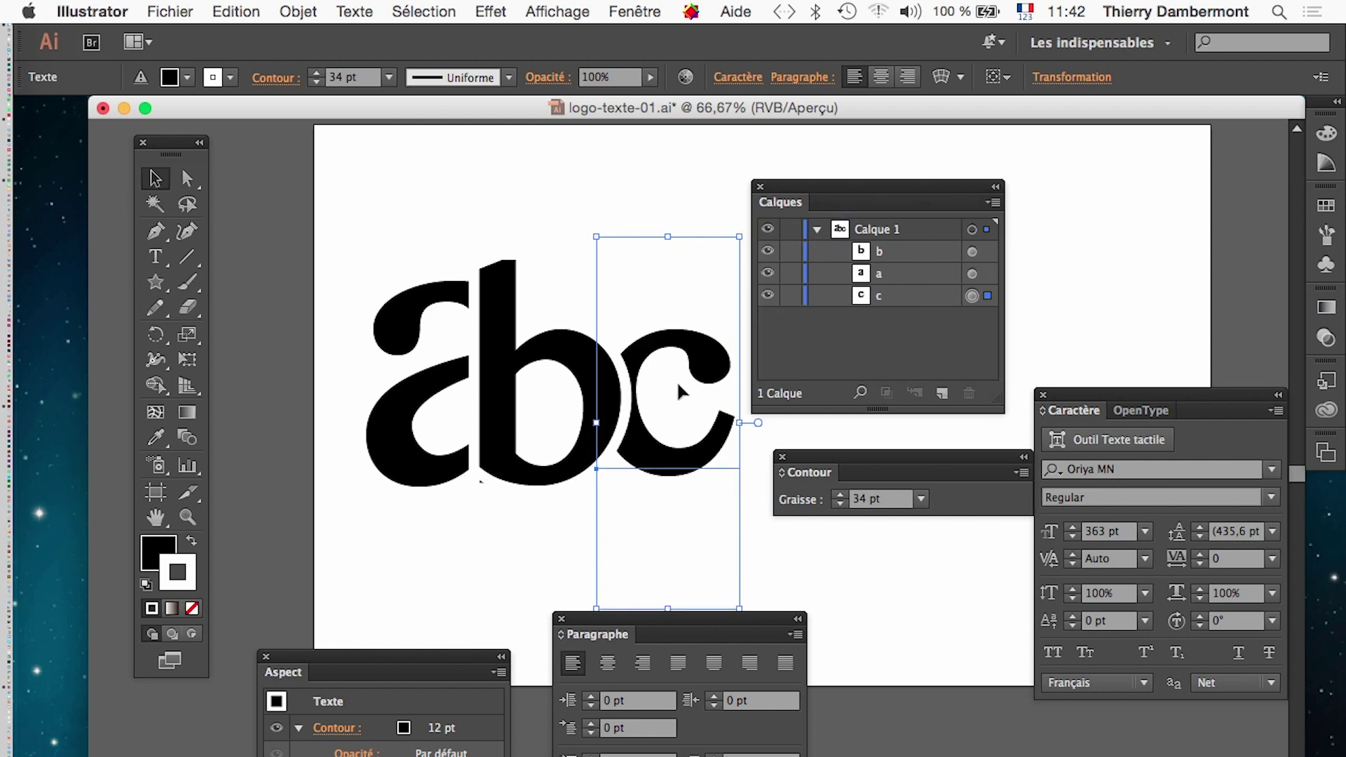
{"action": "left_click", "coordinate": [818, 562]}
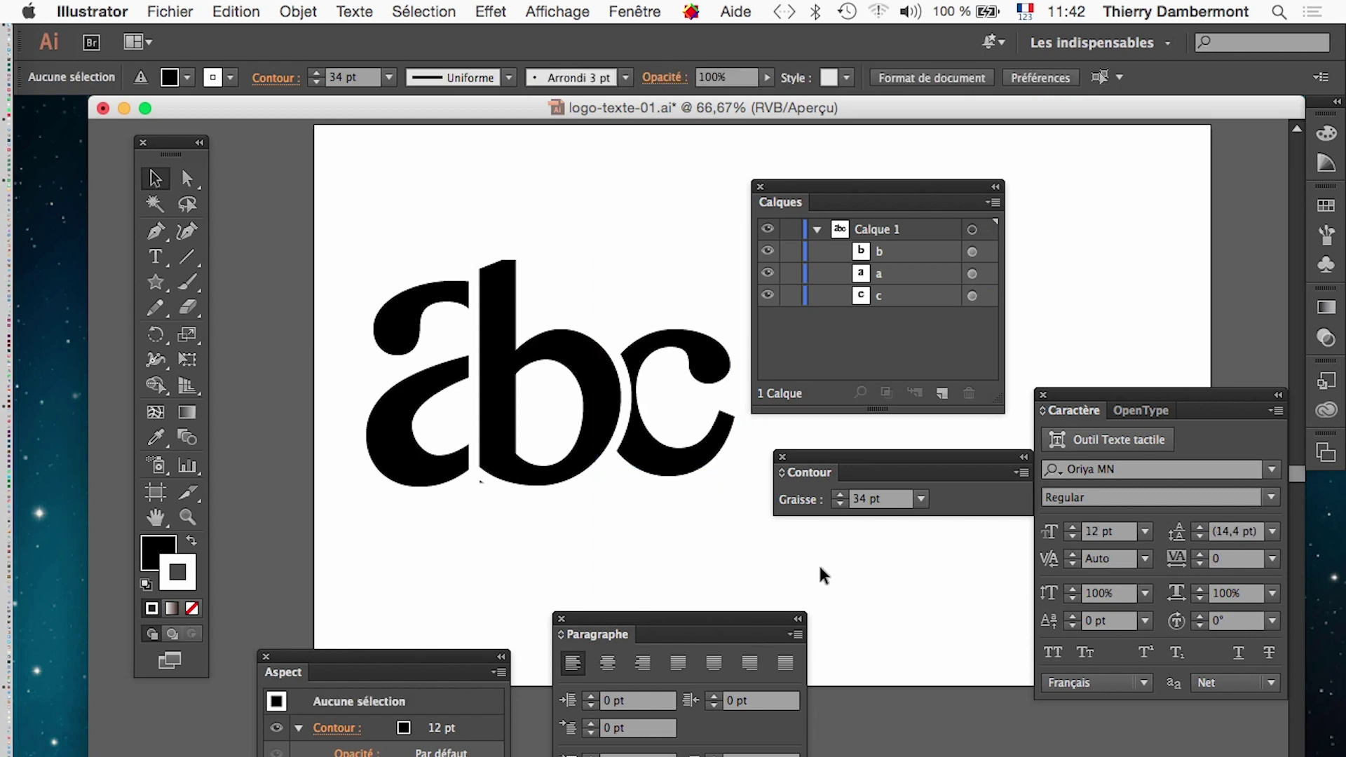
Enlarge the c from 363 pt to 407 pt and move it right against the b
{"action": "left_click", "coordinate": [712, 474]}
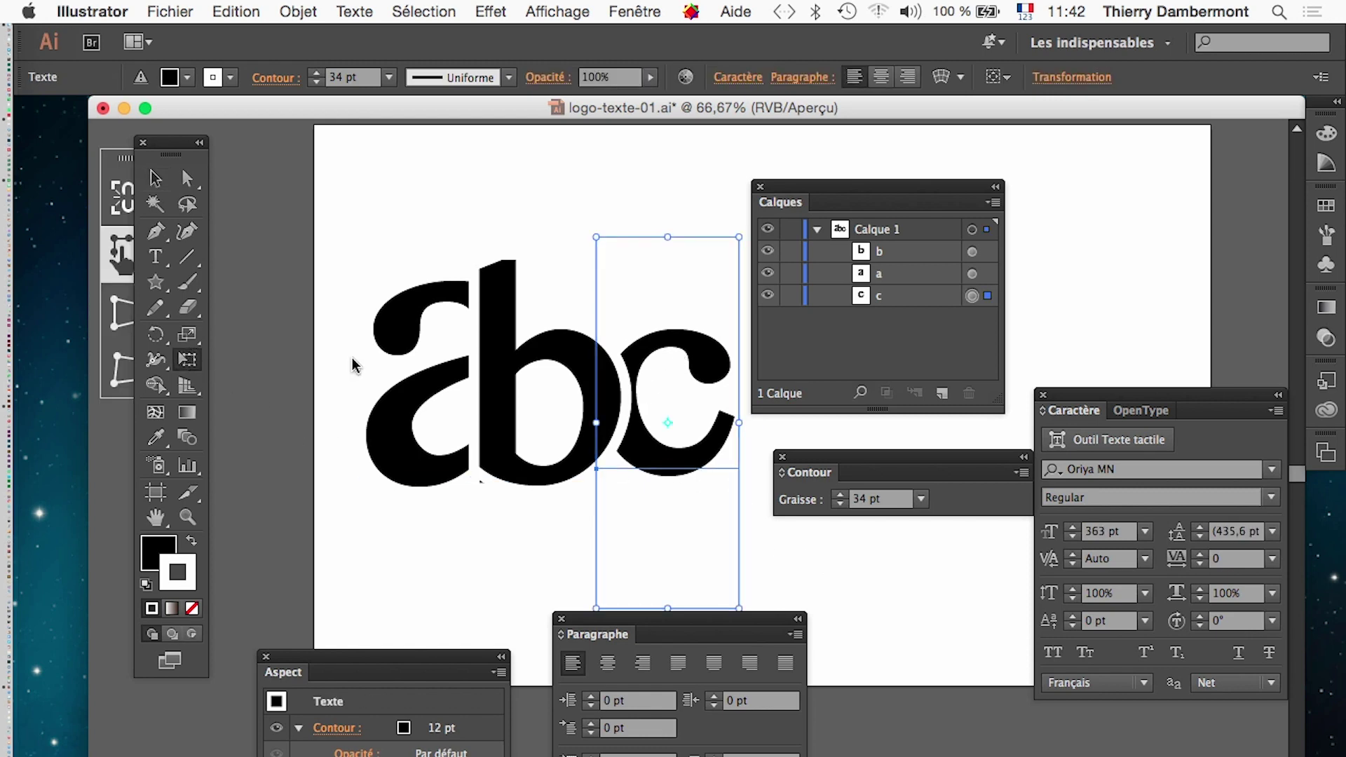
{"action": "left_click_drag", "start_coordinate": [865, 190], "coordinate": [946, 190]}
{"action": "left_click_drag", "start_coordinate": [741, 239], "coordinate": [748, 214]}
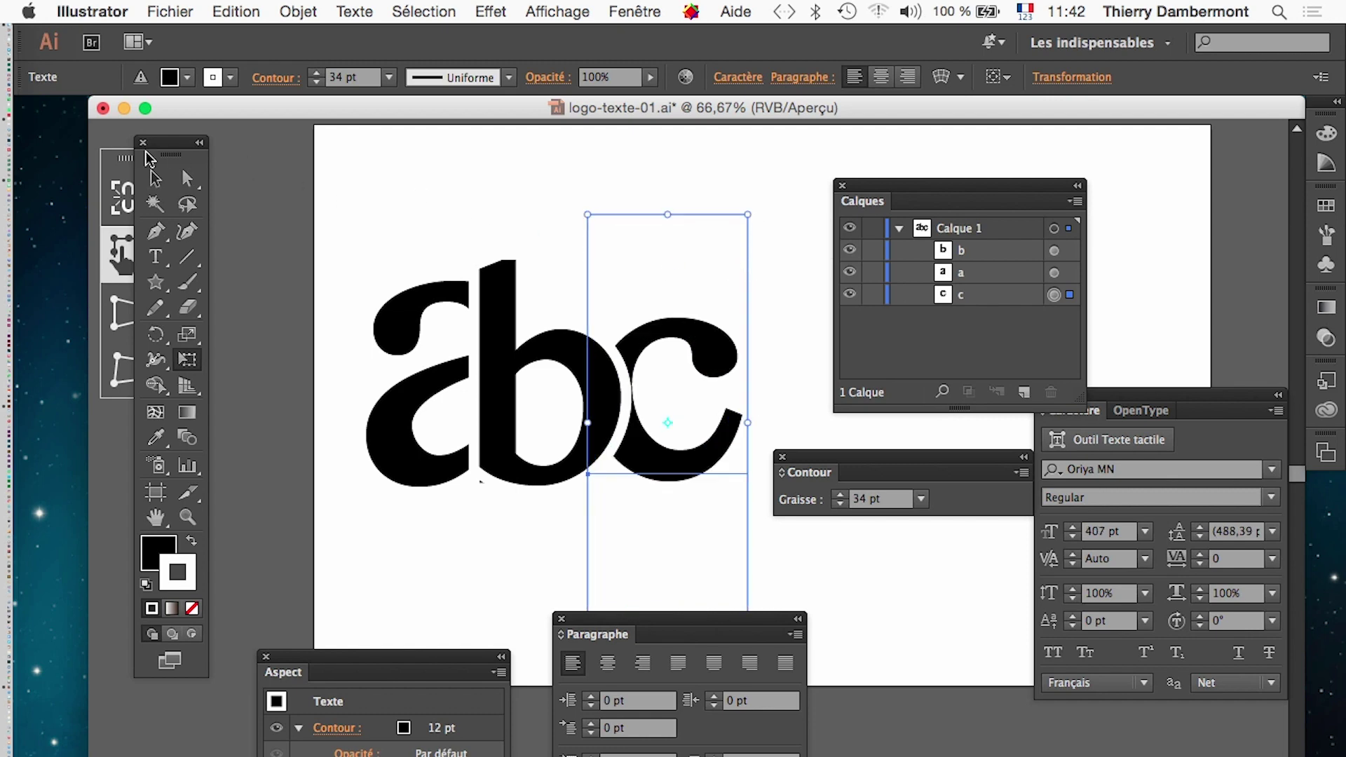
{"action": "key", "text": "v"}
{"action": "left_click_drag", "start_coordinate": [703, 479], "coordinate": [724, 478]}
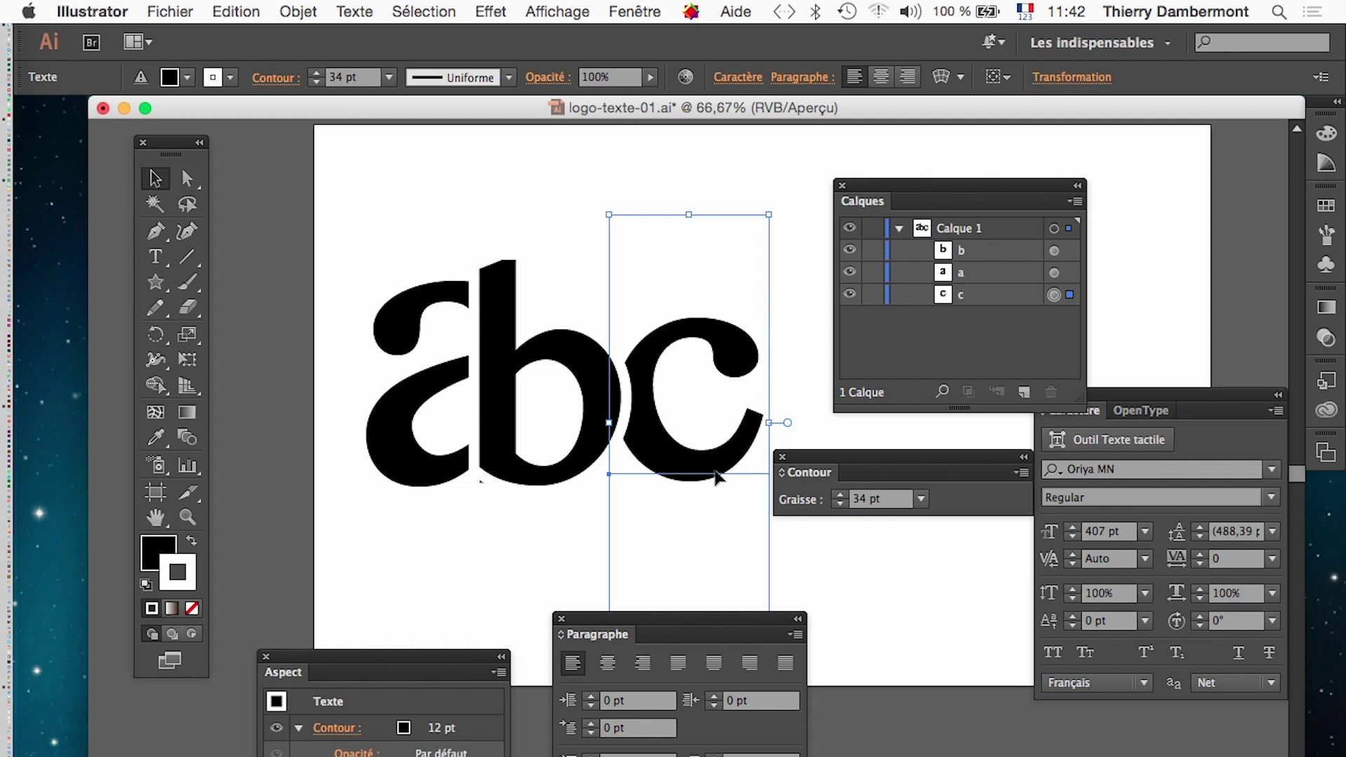
{"action": "left_click", "coordinate": [393, 330]}
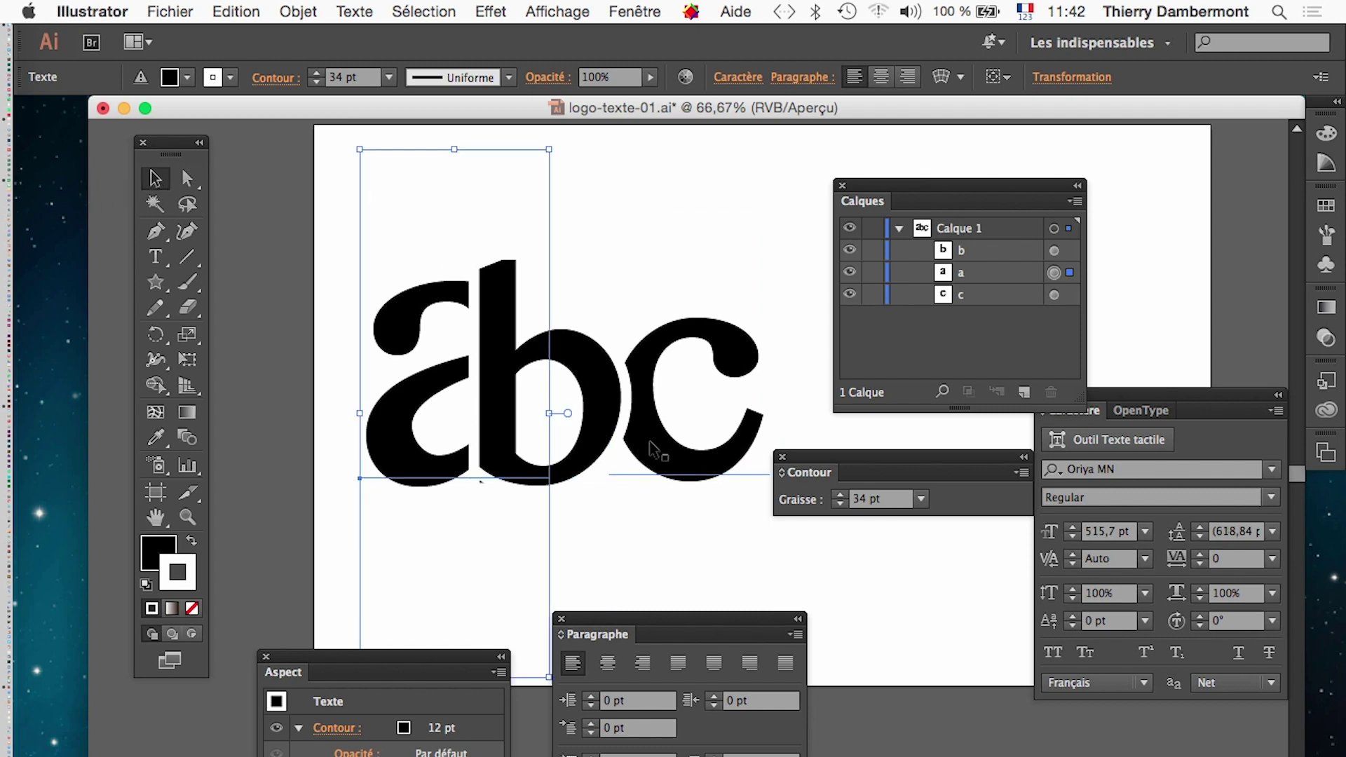
{"action": "scroll", "coordinate": [656, 451], "scroll_direction": "down", "scroll_amount": 1, "text": "alt"}
{"action": "left_click", "coordinate": [246, 247]}
Save the logo as logo-texte-02.ai with default Illustrator options and tidy the panels
{"action": "left_click", "coordinate": [168, 11]}
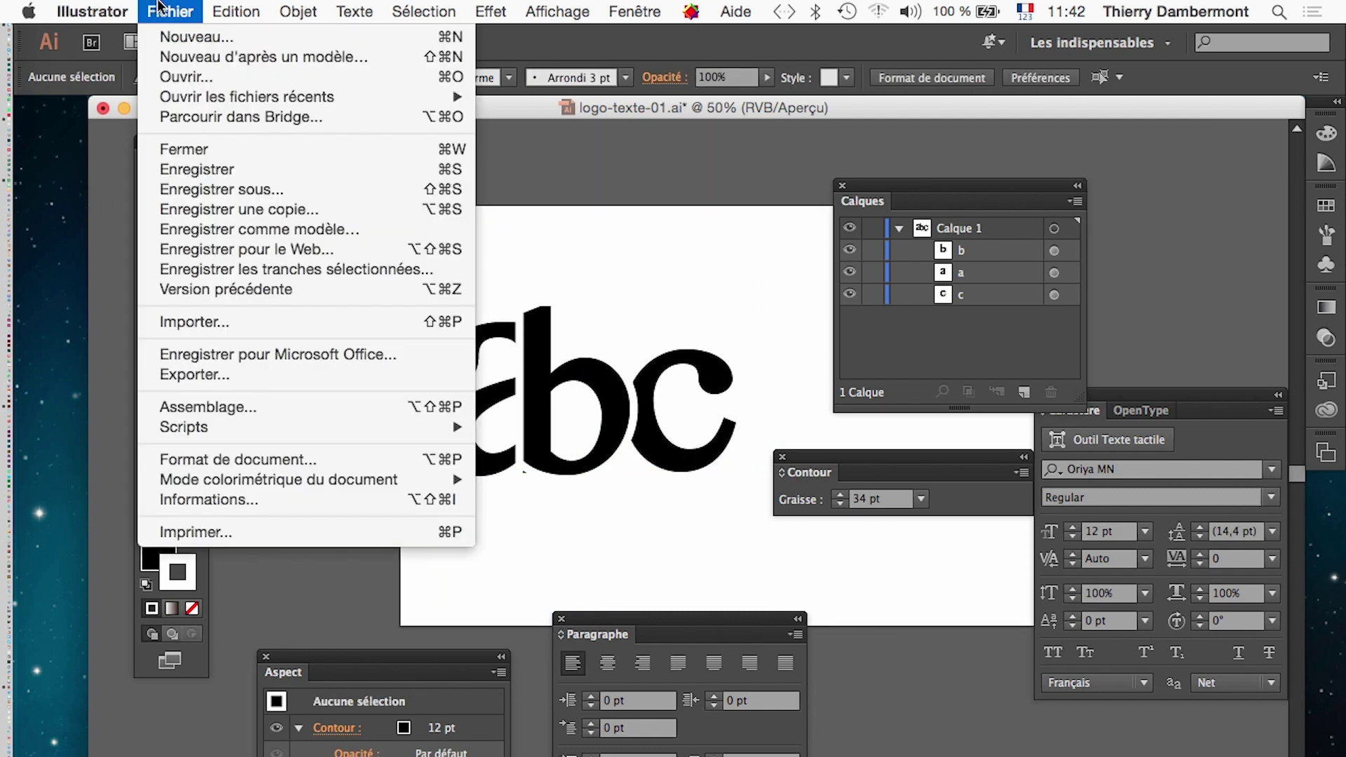
{"action": "left_click", "coordinate": [280, 191]}
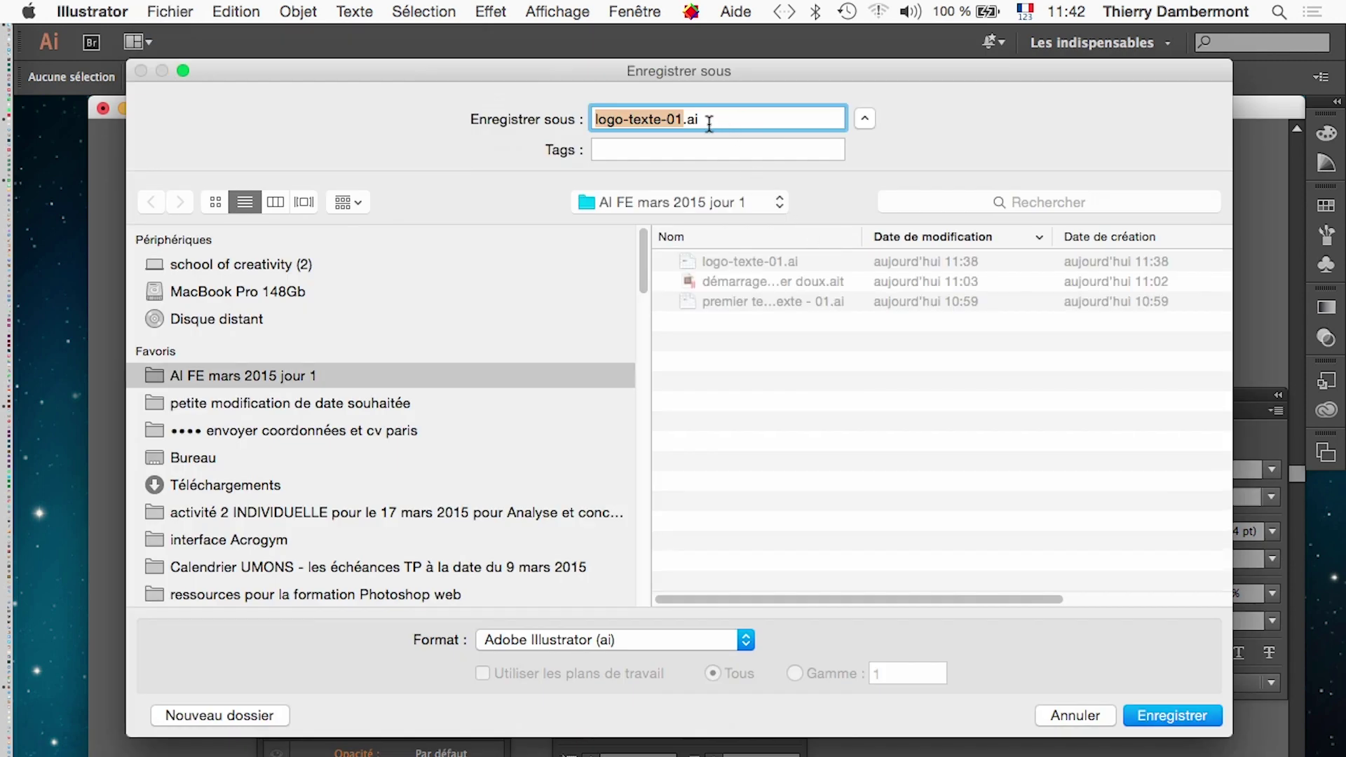
{"action": "left_click", "coordinate": [681, 119]}
{"action": "key", "text": "BackSpace"}
{"action": "type", "text": "2"}
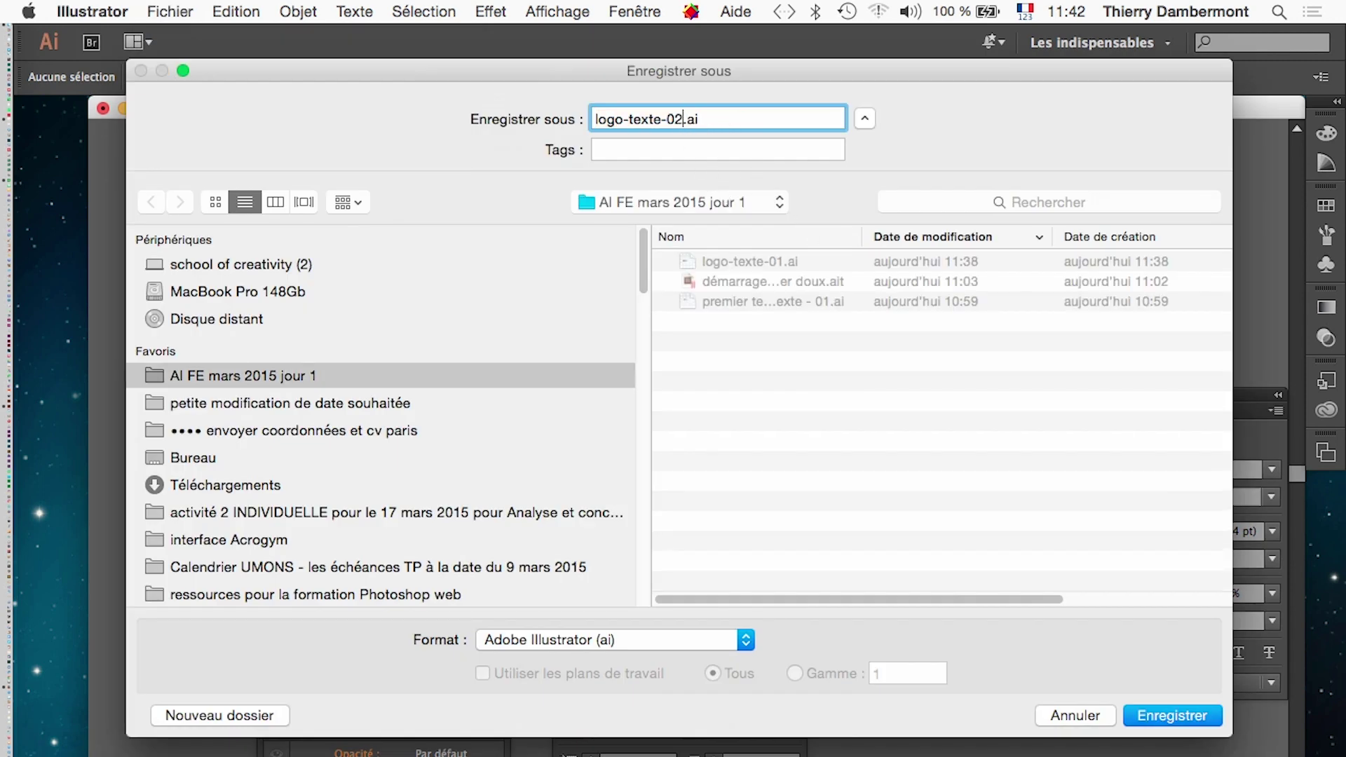
{"action": "left_click", "coordinate": [1216, 725]}
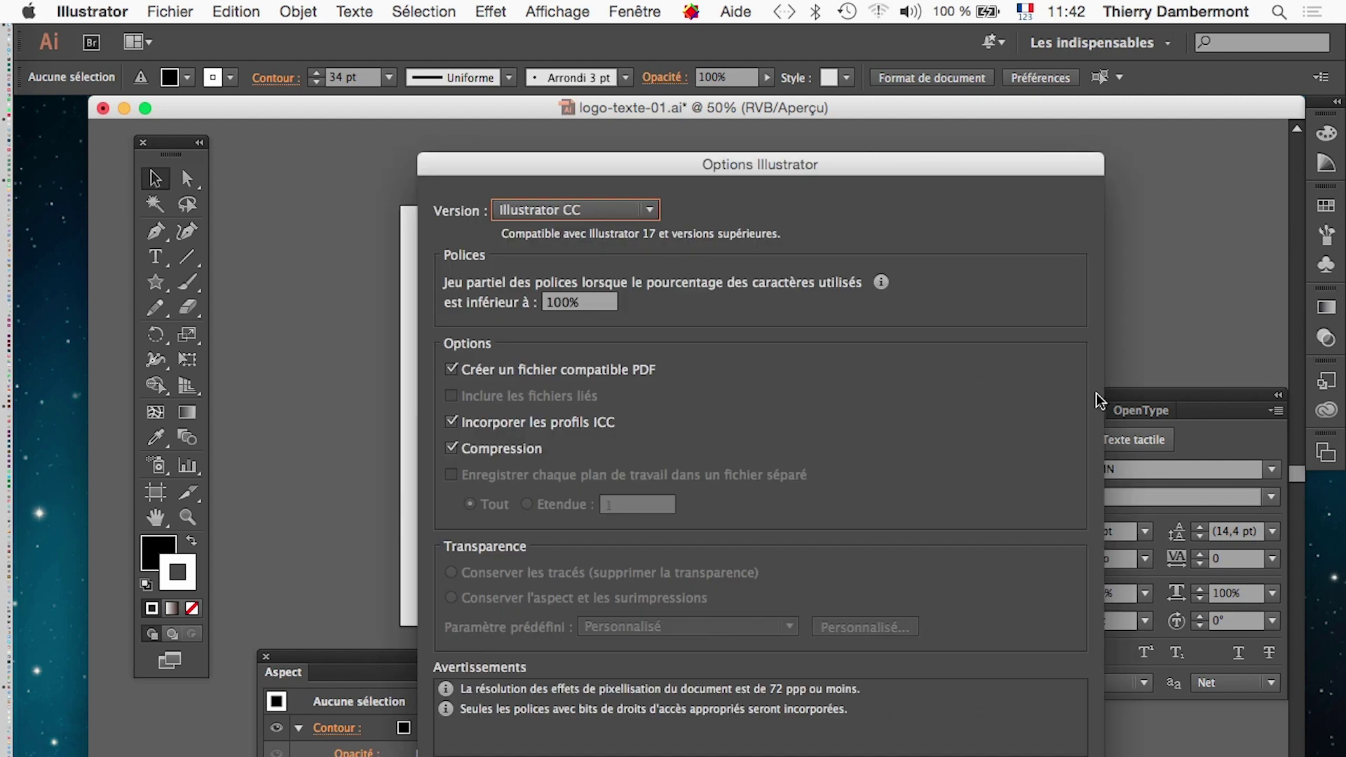
{"action": "key", "text": "Return"}
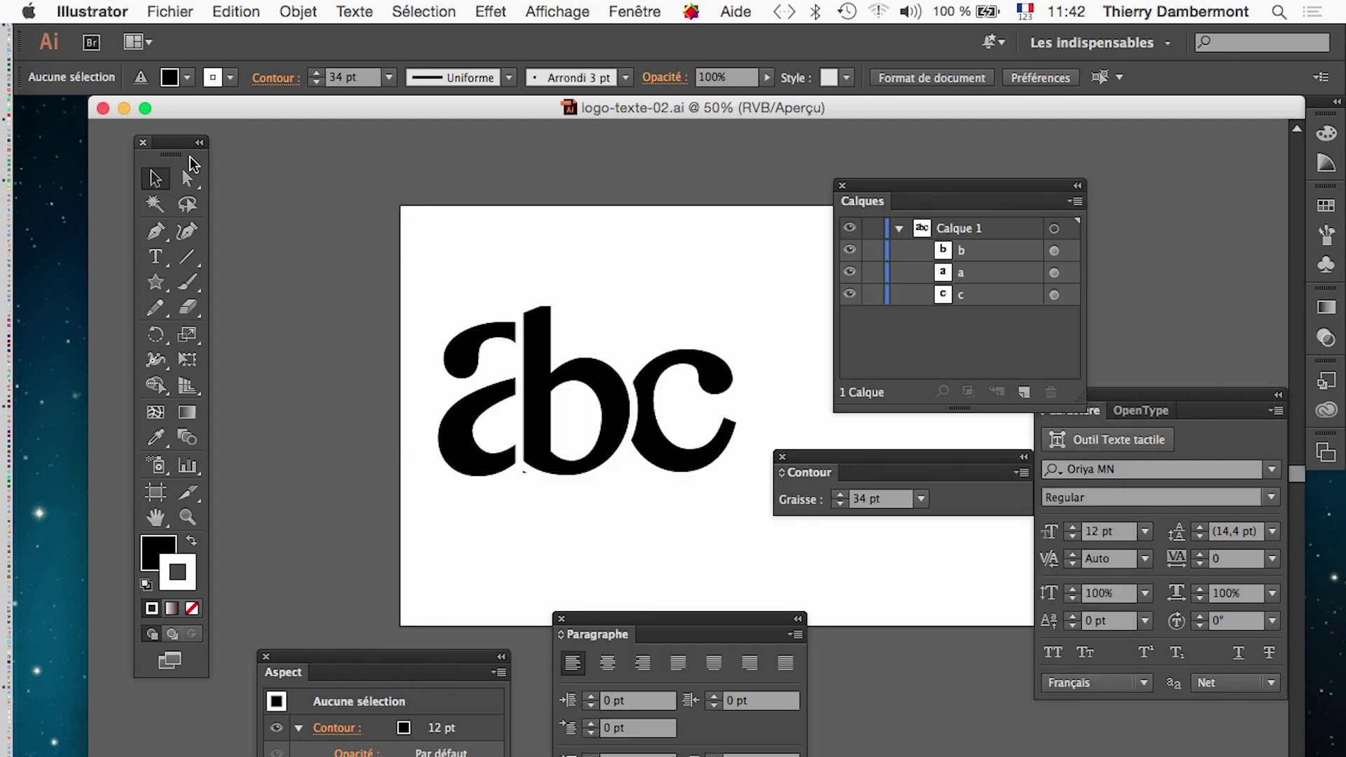
{"action": "left_click_drag", "start_coordinate": [949, 184], "coordinate": [1007, 189]}
{"action": "left_click", "coordinate": [1194, 595]}
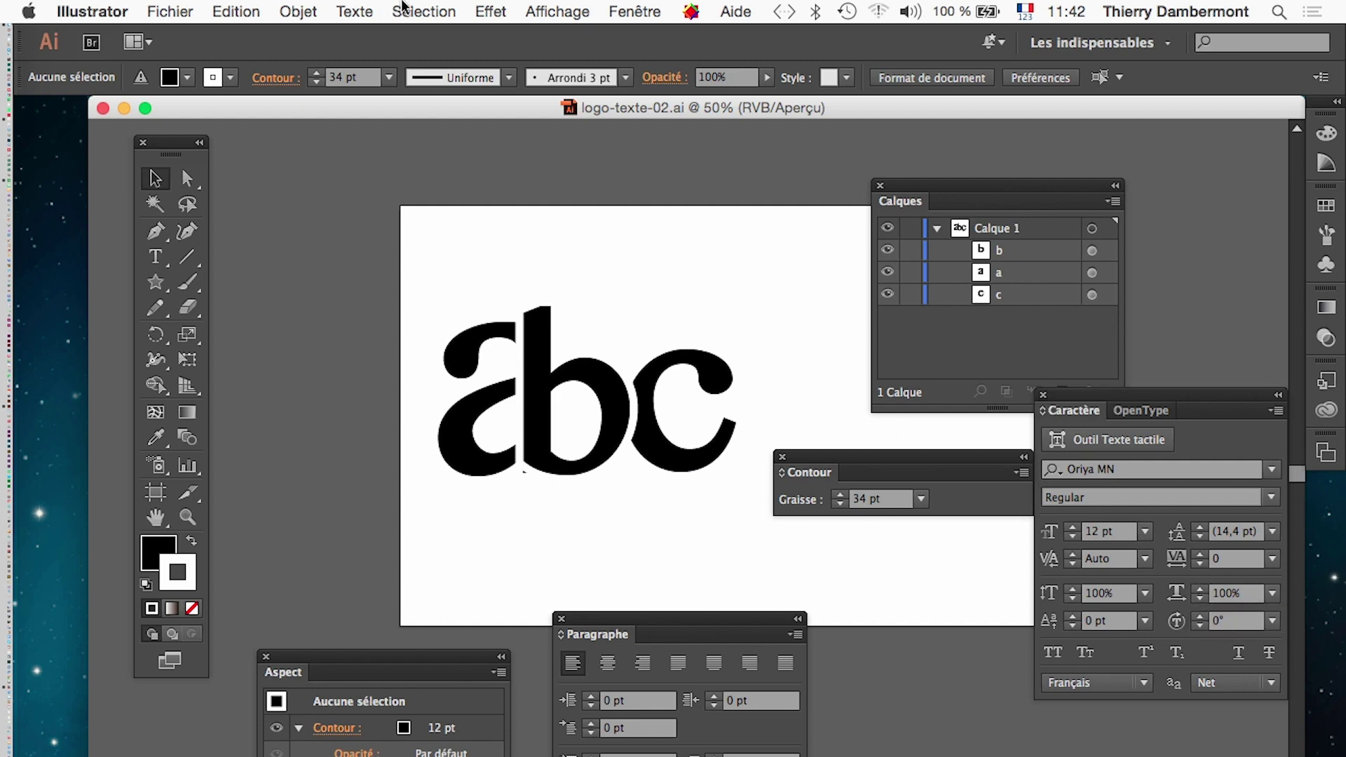
{"action": "left_click", "coordinate": [564, 11]}
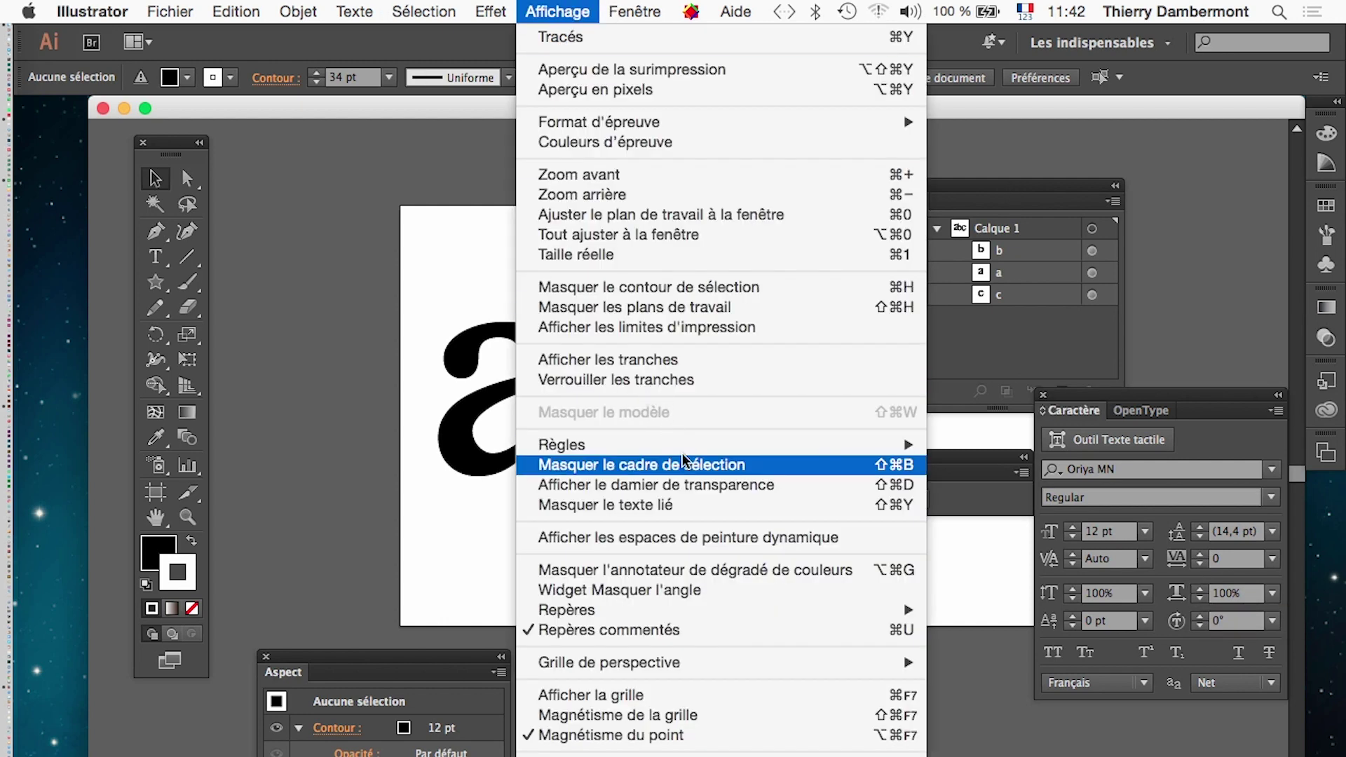
{"action": "left_click", "coordinate": [692, 484]}
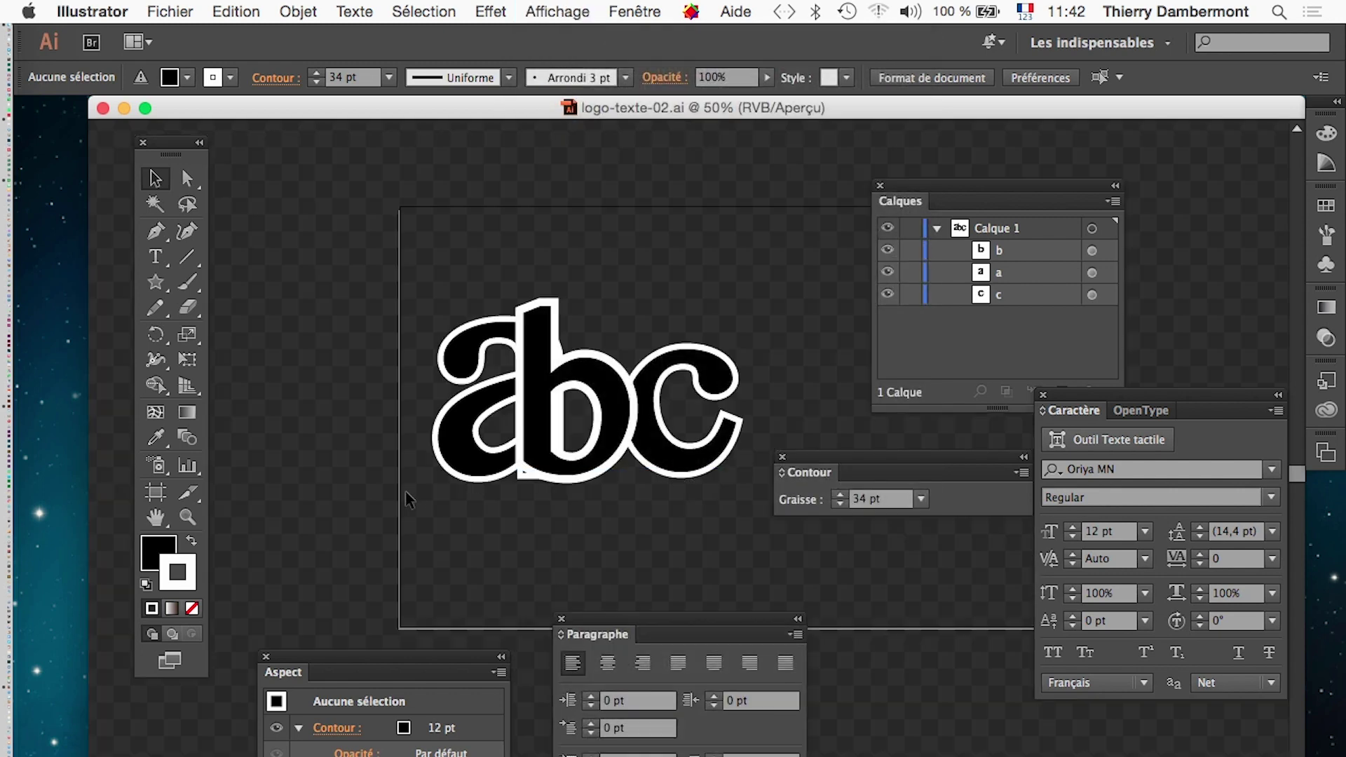
{"action": "left_click", "coordinate": [155, 517]}
{"action": "left_click_drag", "start_coordinate": [426, 546], "coordinate": [372, 510]}
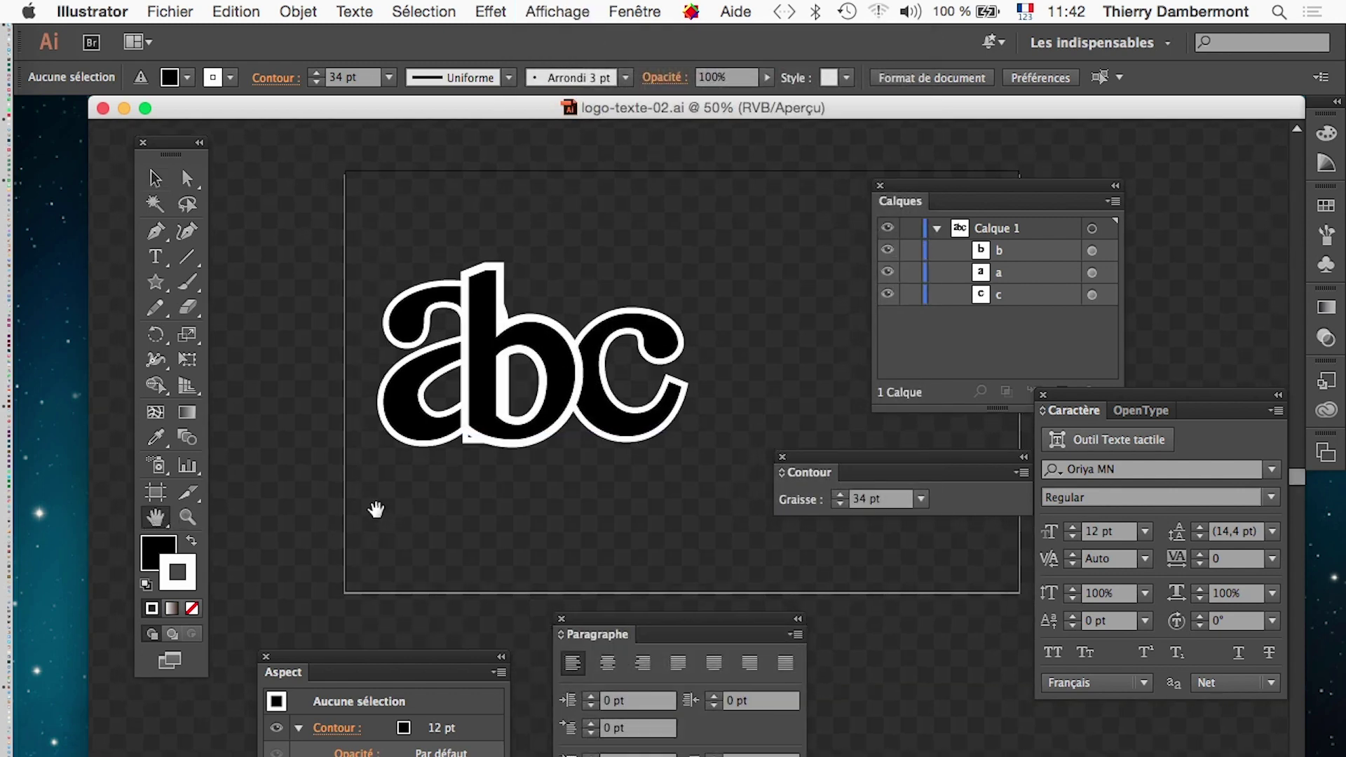
{"action": "scroll", "coordinate": [600, 350], "scroll_direction": "up", "scroll_amount": 1}
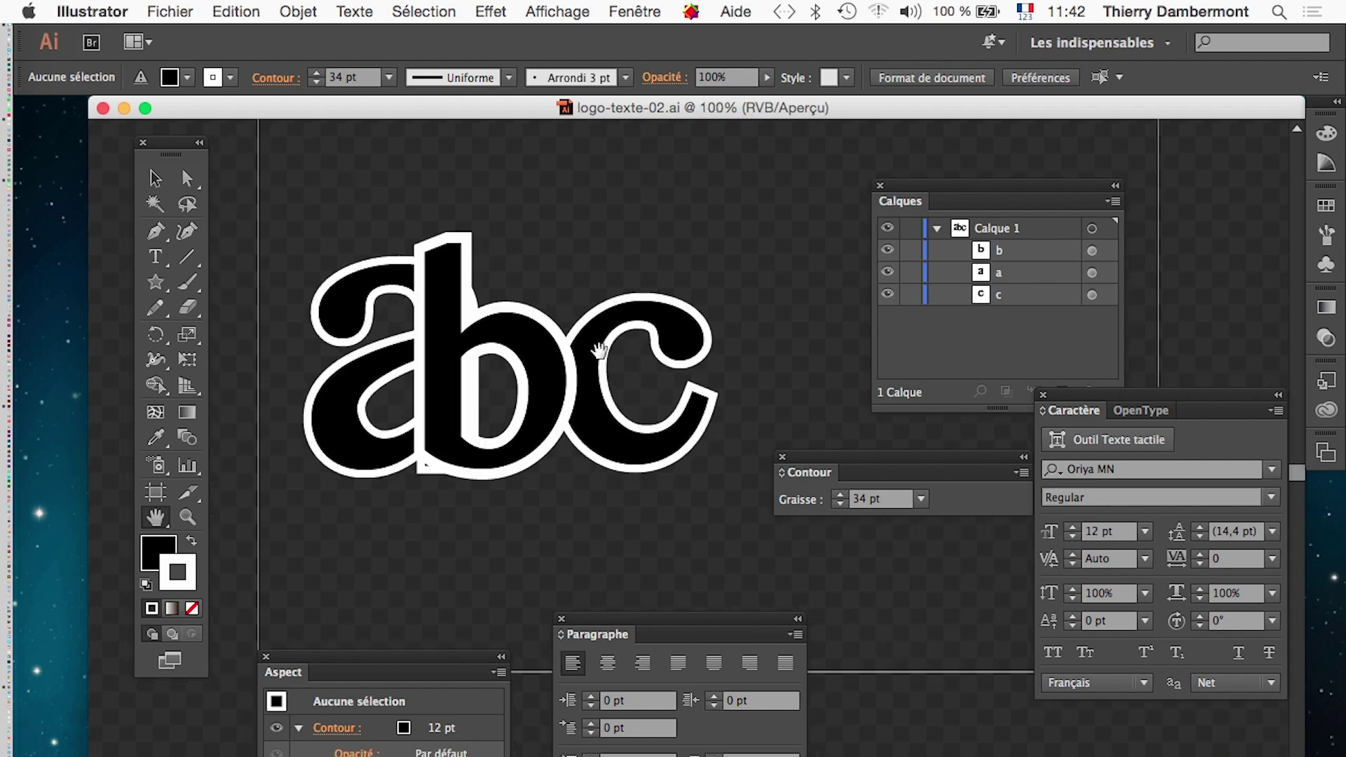
{"action": "scroll", "coordinate": [599, 350], "scroll_direction": "up", "scroll_amount": 1}
{"action": "scroll", "coordinate": [599, 350], "scroll_direction": "down", "scroll_amount": 1}
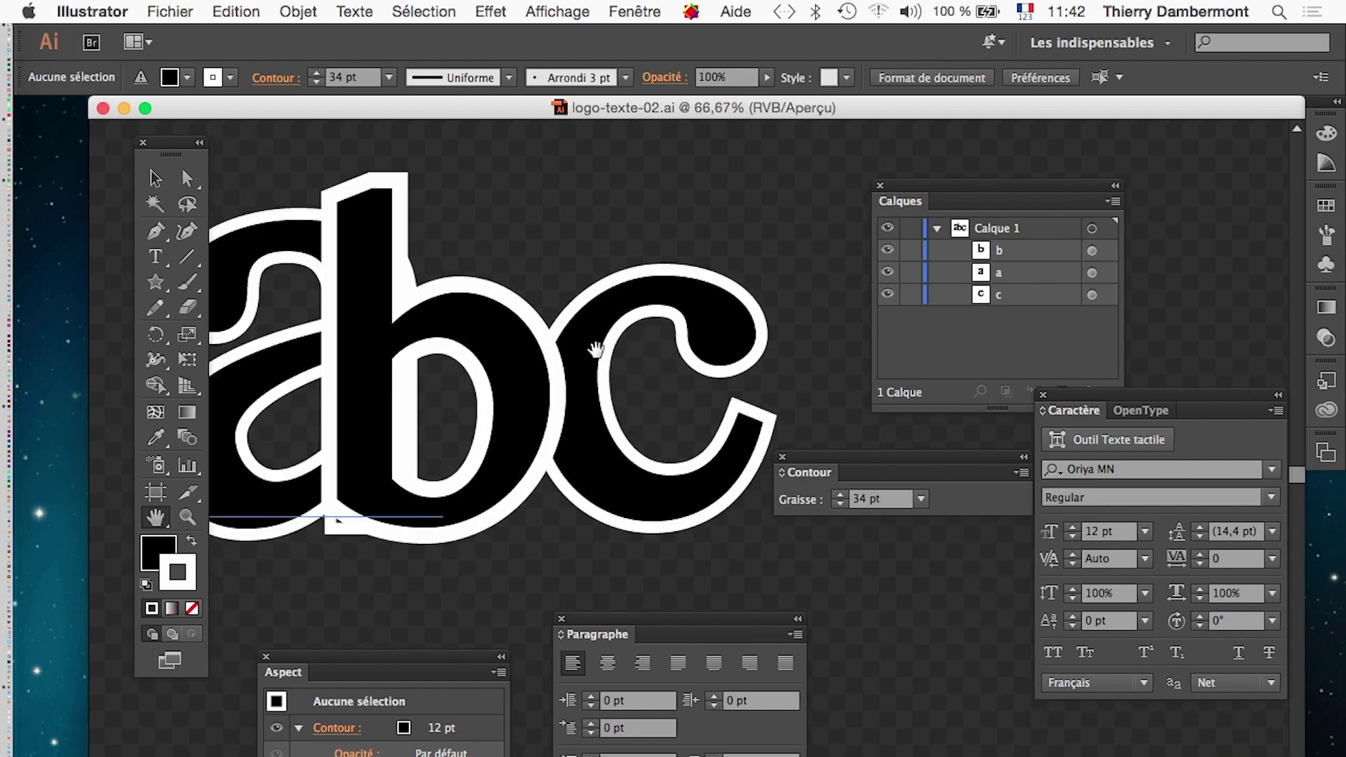
{"action": "left_click", "coordinate": [515, 10]}
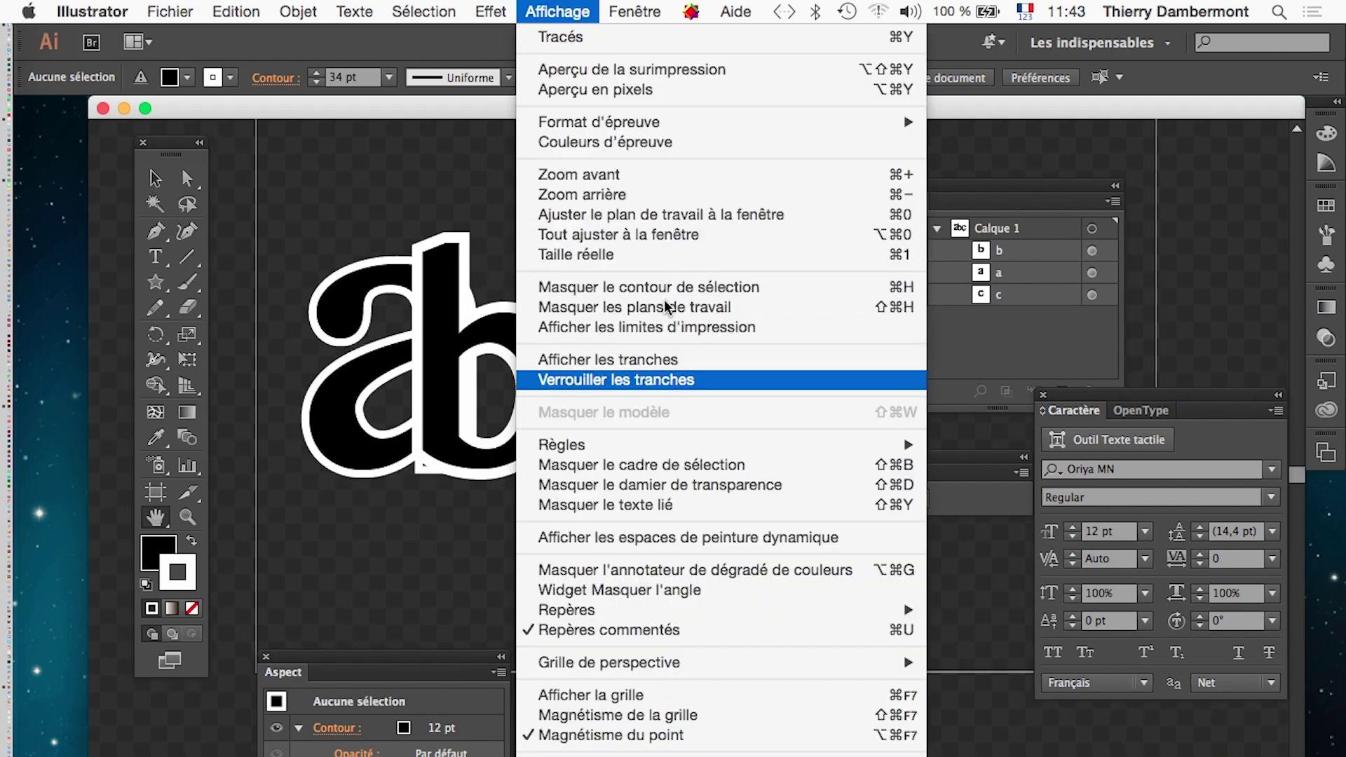
{"action": "left_click", "coordinate": [748, 488]}
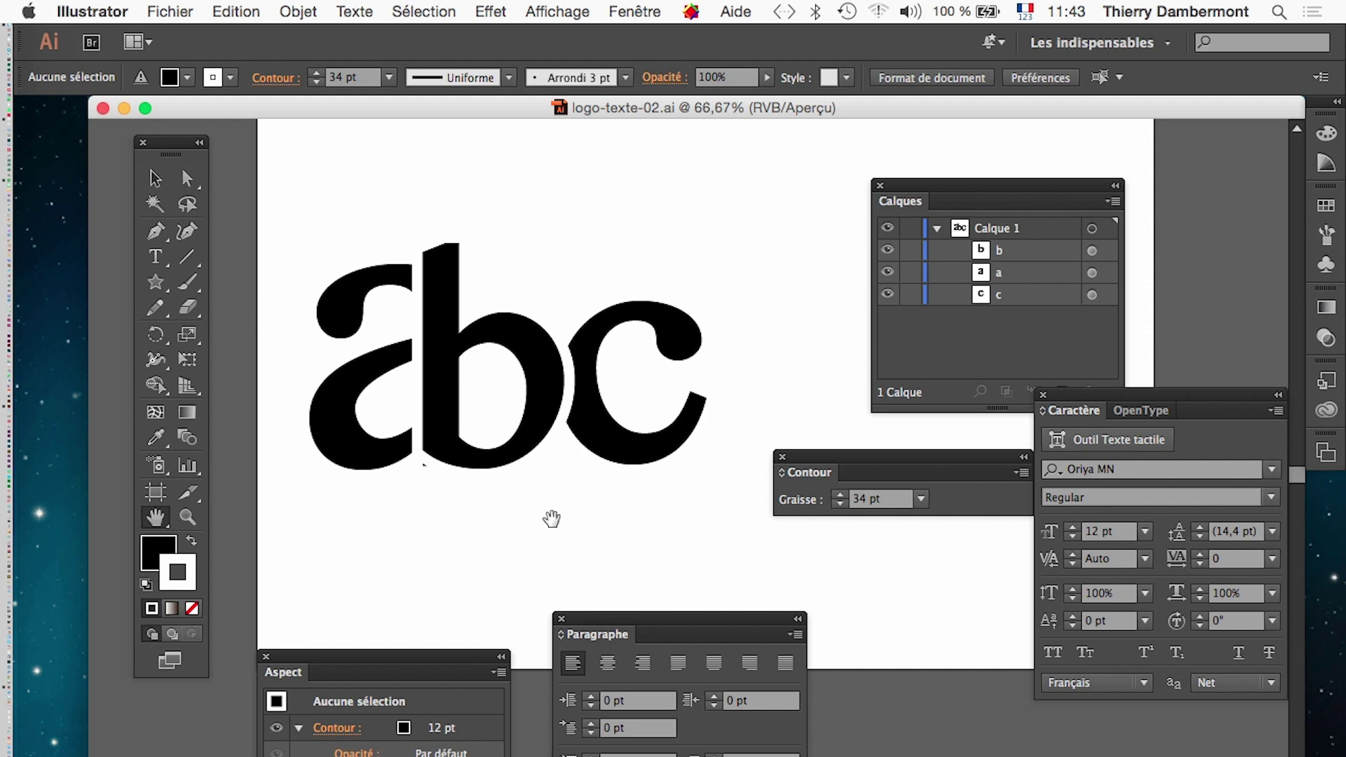
Show the transparency checkerboard again behind the abc logo and return to the Selection tool
{"action": "left_click", "coordinate": [576, 10]}
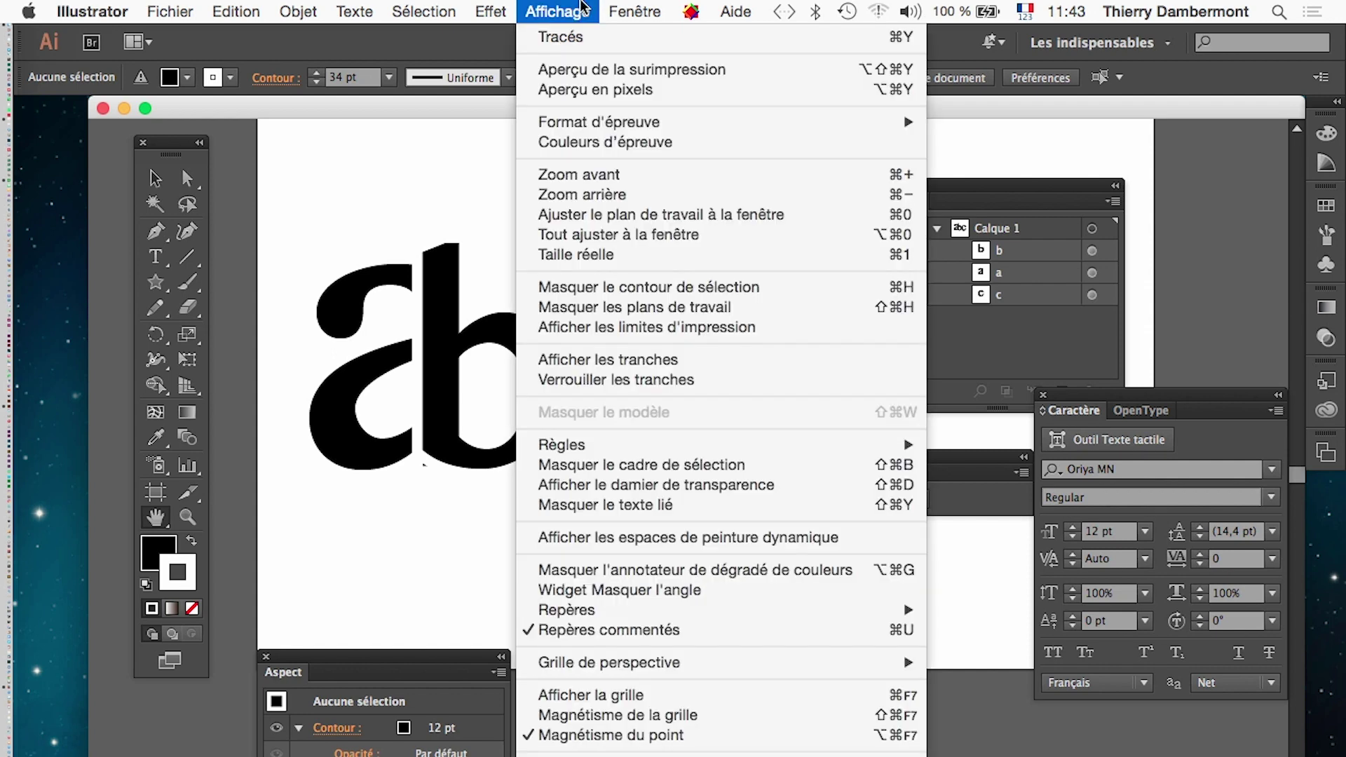
{"action": "left_click", "coordinate": [636, 483]}
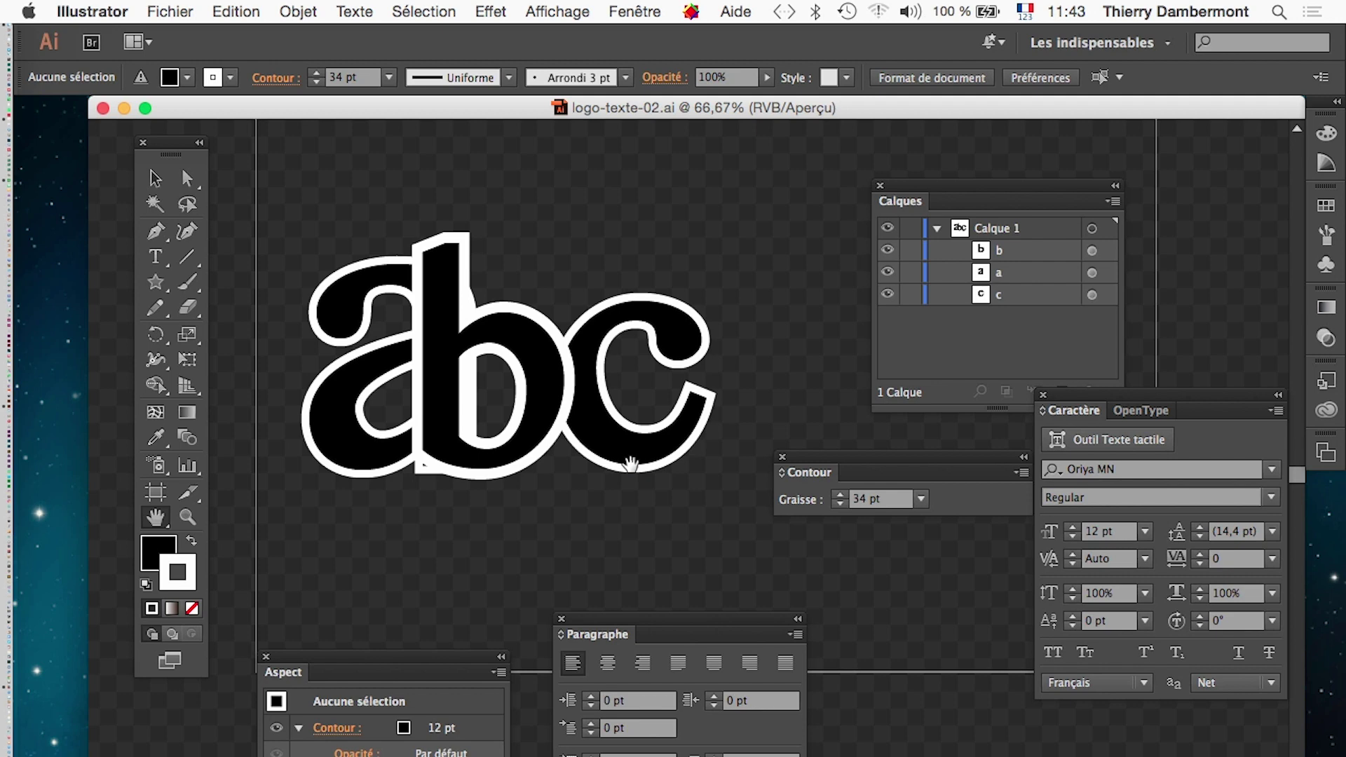
{"action": "left_click", "coordinate": [155, 178]}
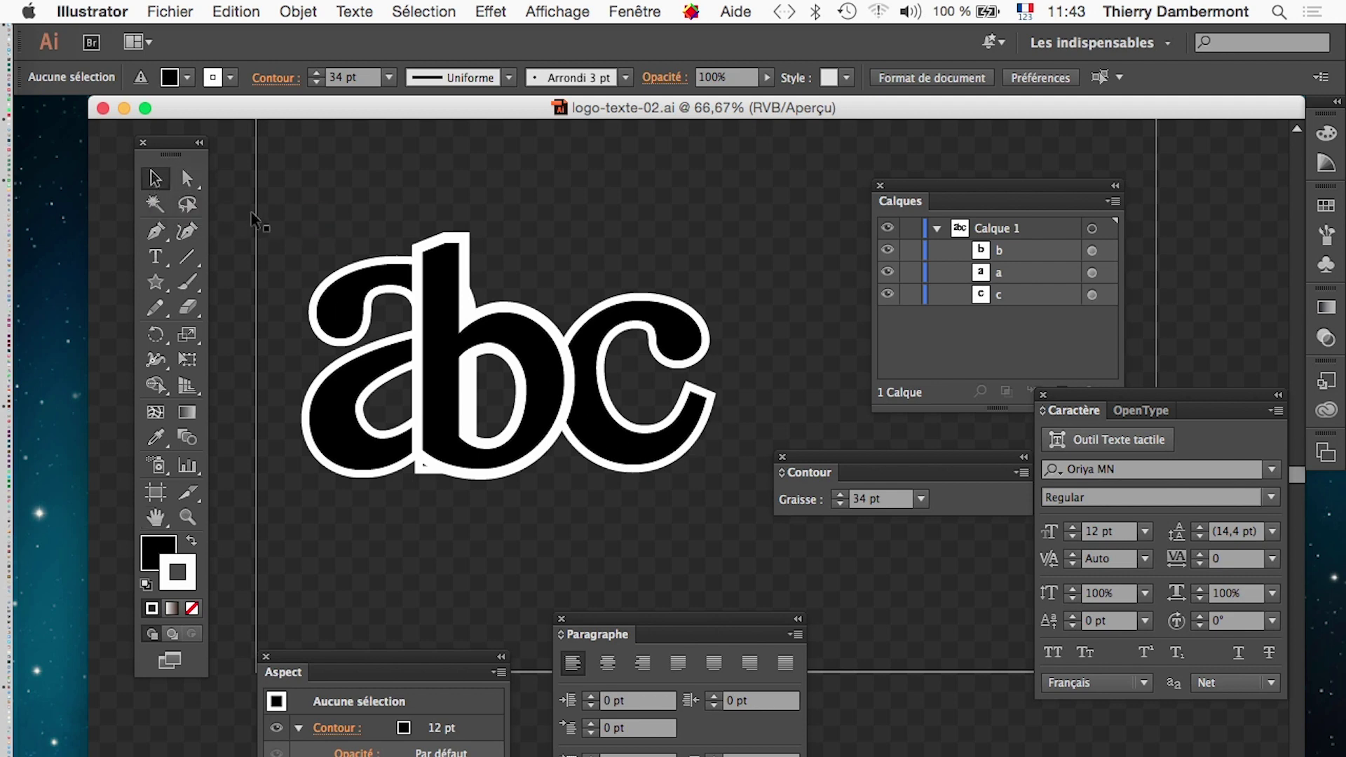
Undo an accidental move of the a, then marquee-select all three abc letters and zoom out
{"action": "left_click_drag", "start_coordinate": [309, 204], "coordinate": [575, 428]}
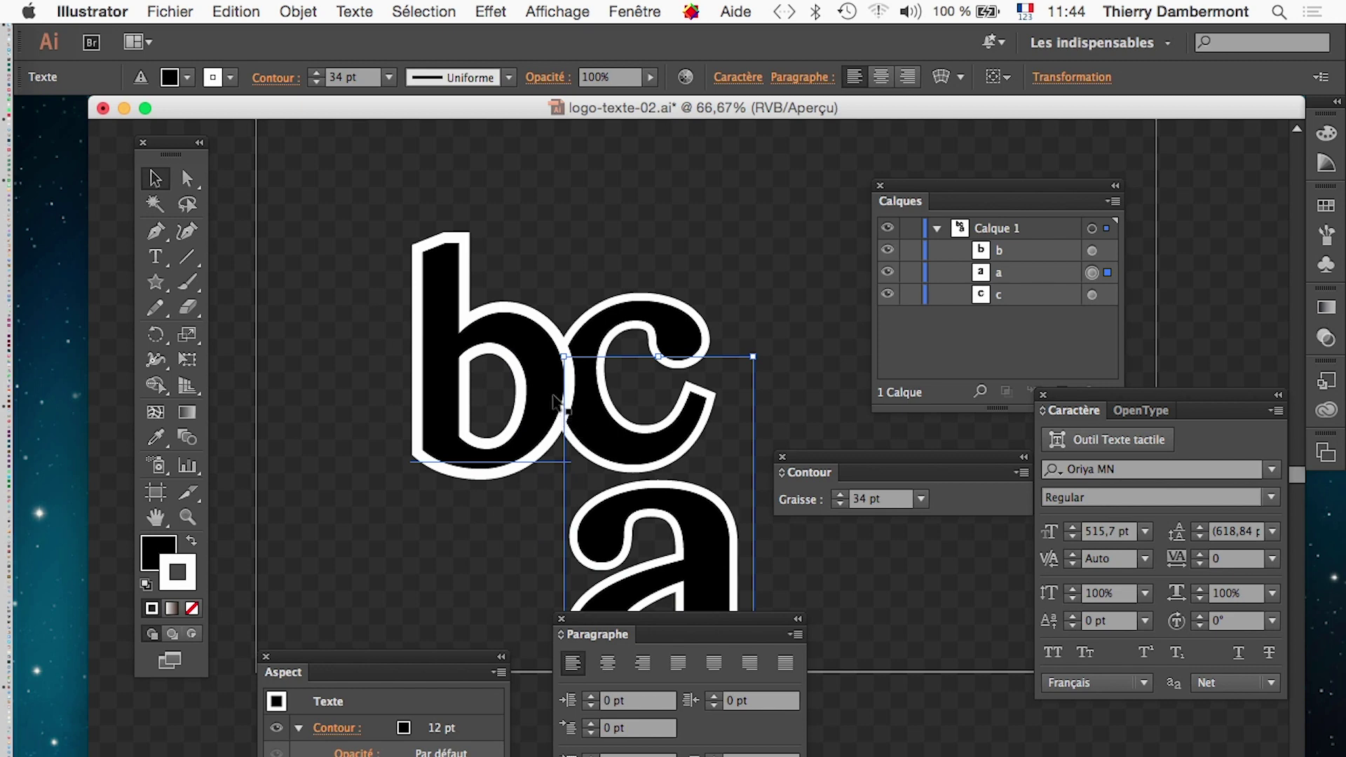
{"action": "key", "text": "ctrl+z"}
{"action": "left_click", "coordinate": [756, 545]}
{"action": "mouse_move", "coordinate": [781, 592]}
{"action": "left_mouse_down"}
{"action": "mouse_move", "coordinate": [373, 376]}
{"action": "mouse_move", "coordinate": [312, 312]}
{"action": "left_mouse_up"}
{"action": "key", "text": "ctrl+minus"}
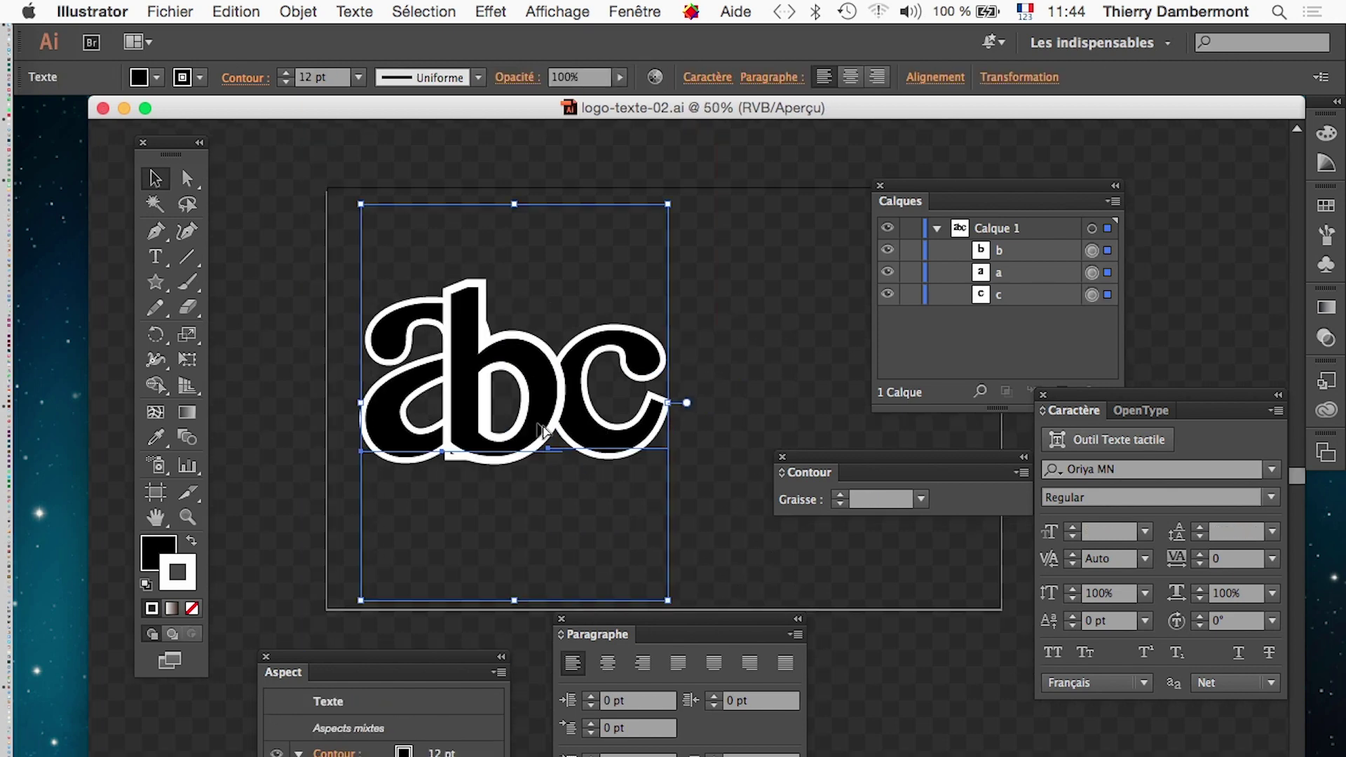
{"action": "left_click", "coordinate": [309, 10]}
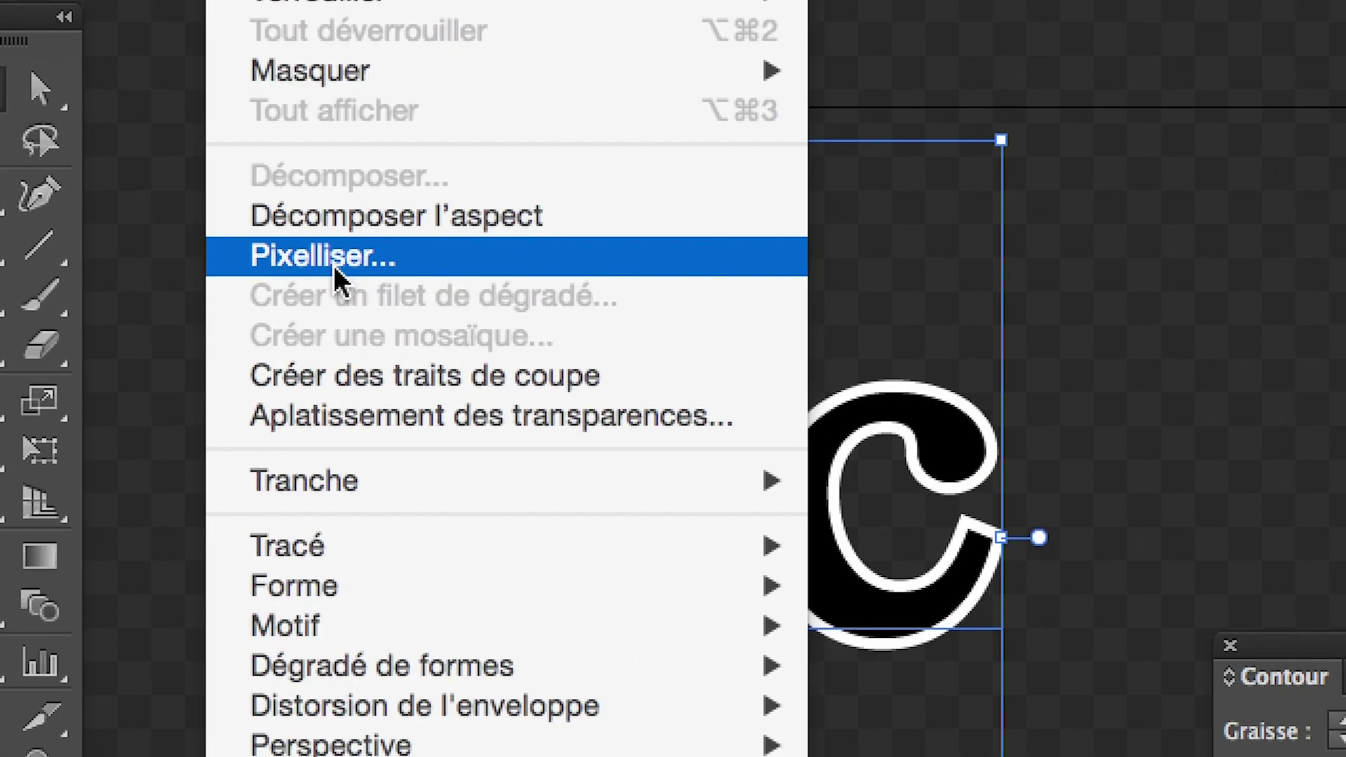
Rasterize the abc letters at Elevée 300 ppp resolution with a Blanc background
{"action": "left_click", "coordinate": [334, 266]}
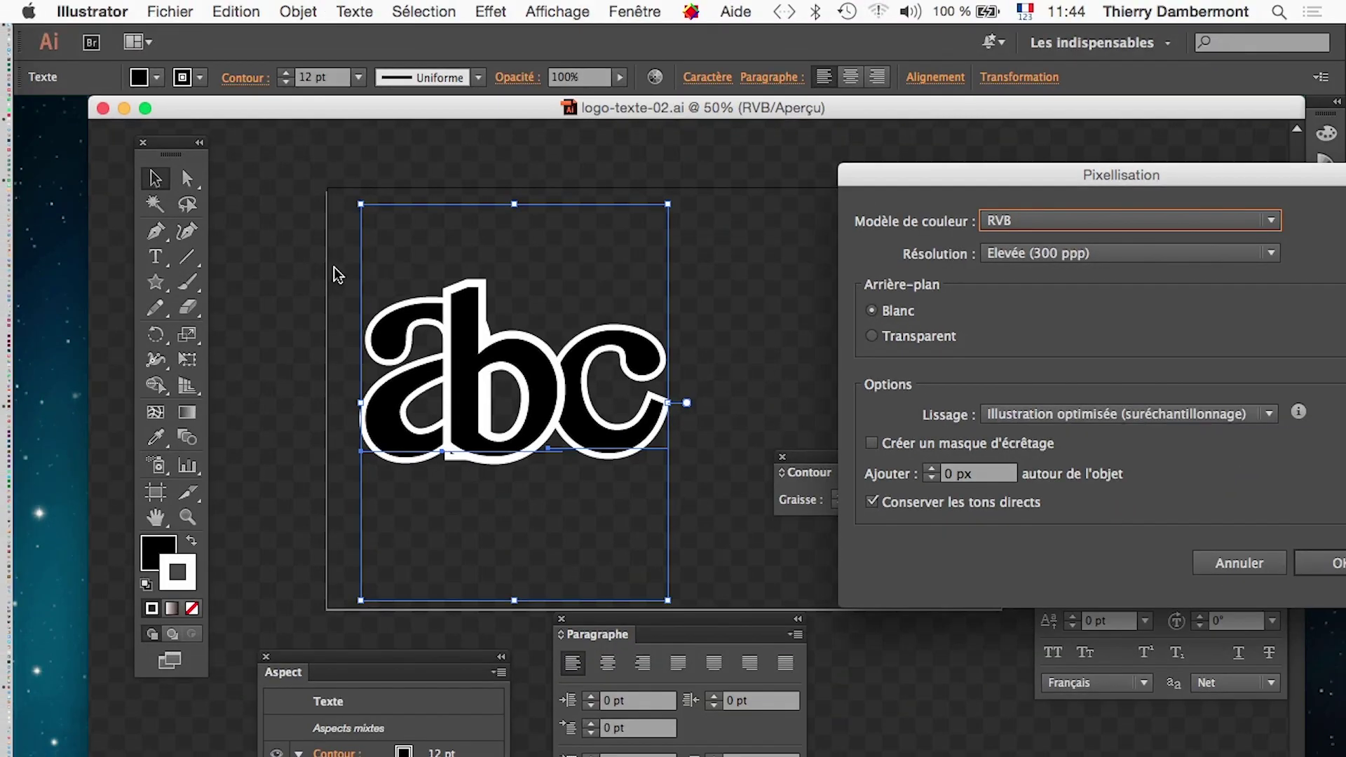
{"action": "left_click_drag", "start_coordinate": [901, 178], "coordinate": [773, 158]}
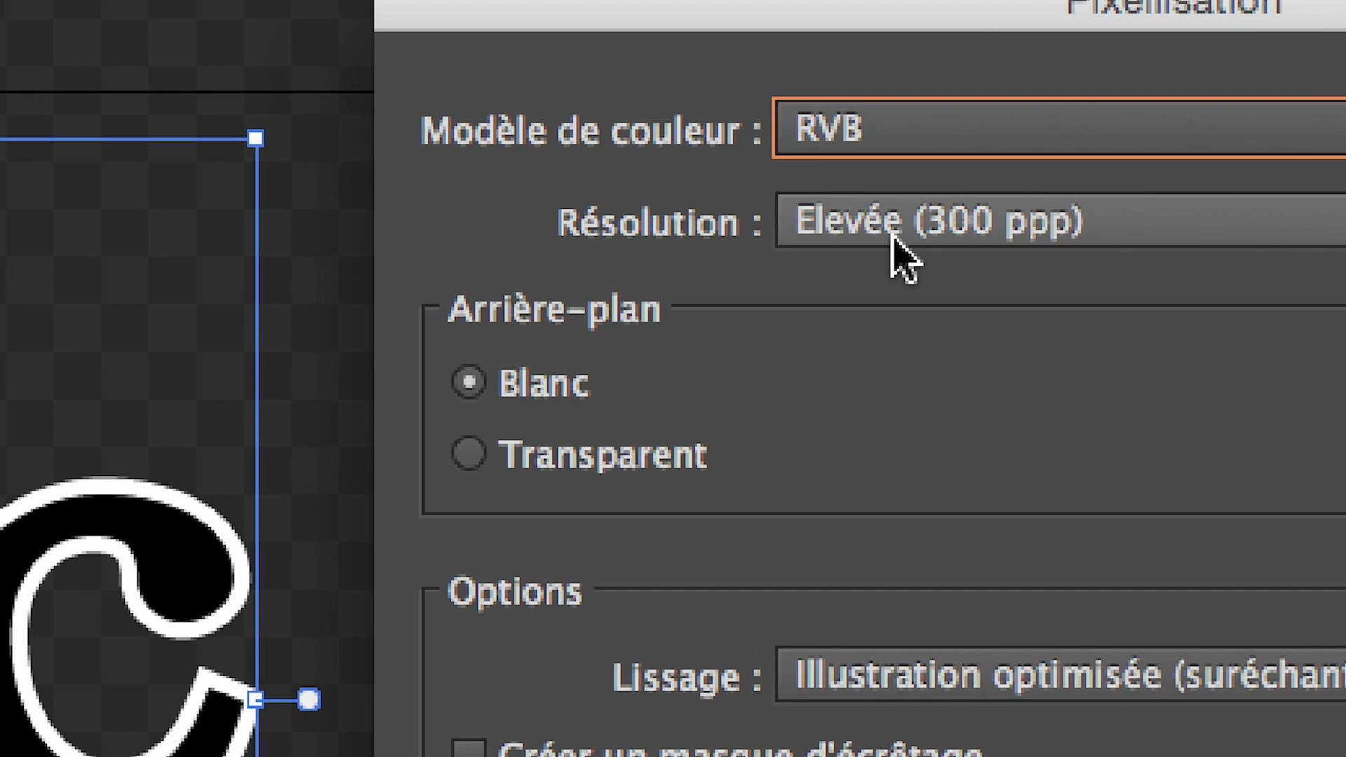
{"action": "left_click", "coordinate": [893, 237]}
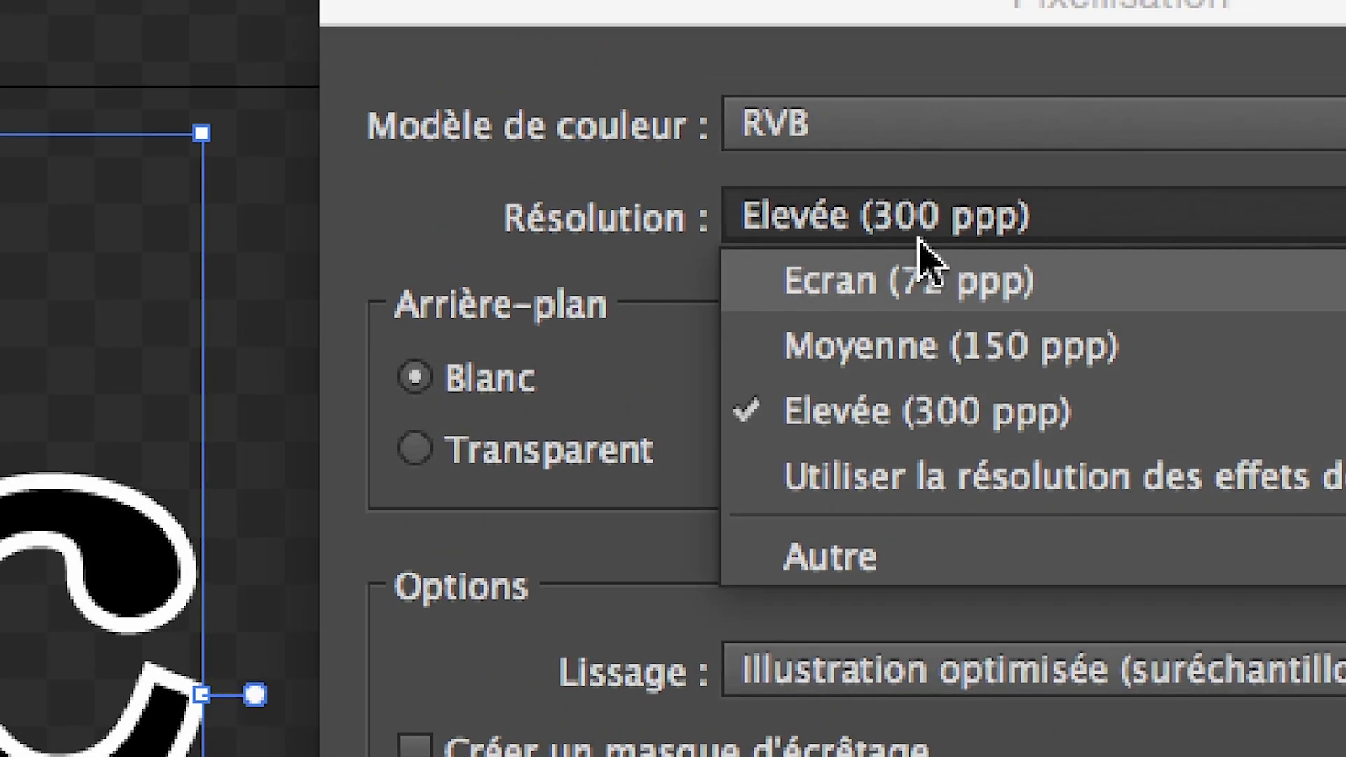
{"action": "left_click", "coordinate": [908, 97]}
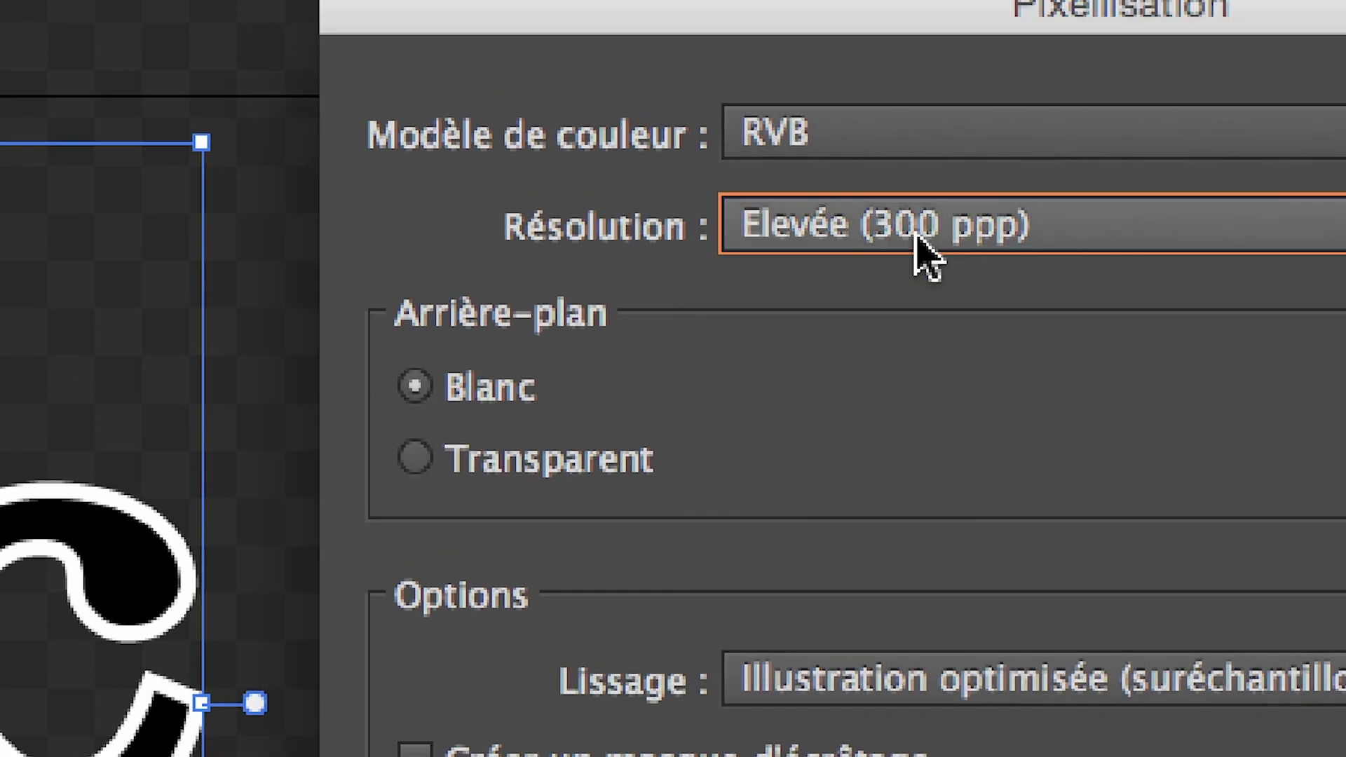
{"action": "left_click", "coordinate": [908, 97]}
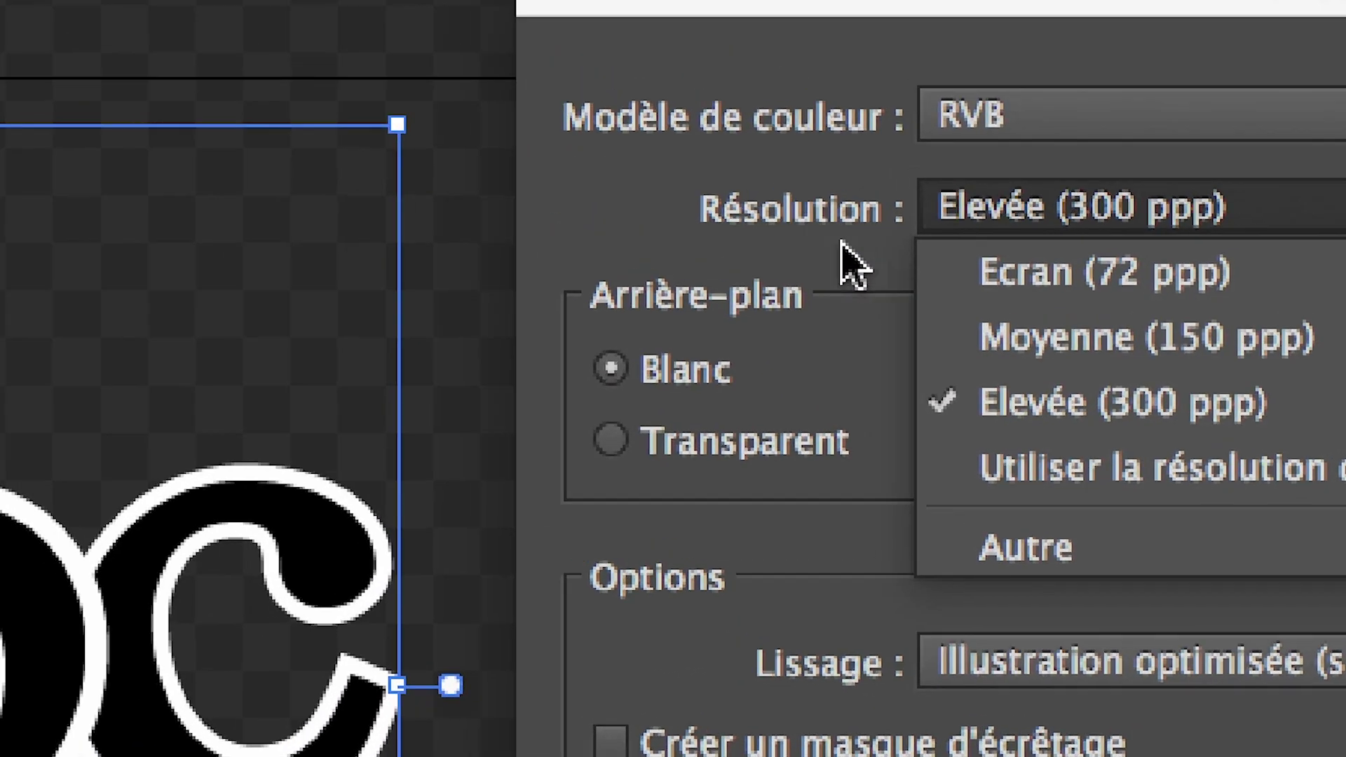
{"action": "left_click", "coordinate": [907, 242]}
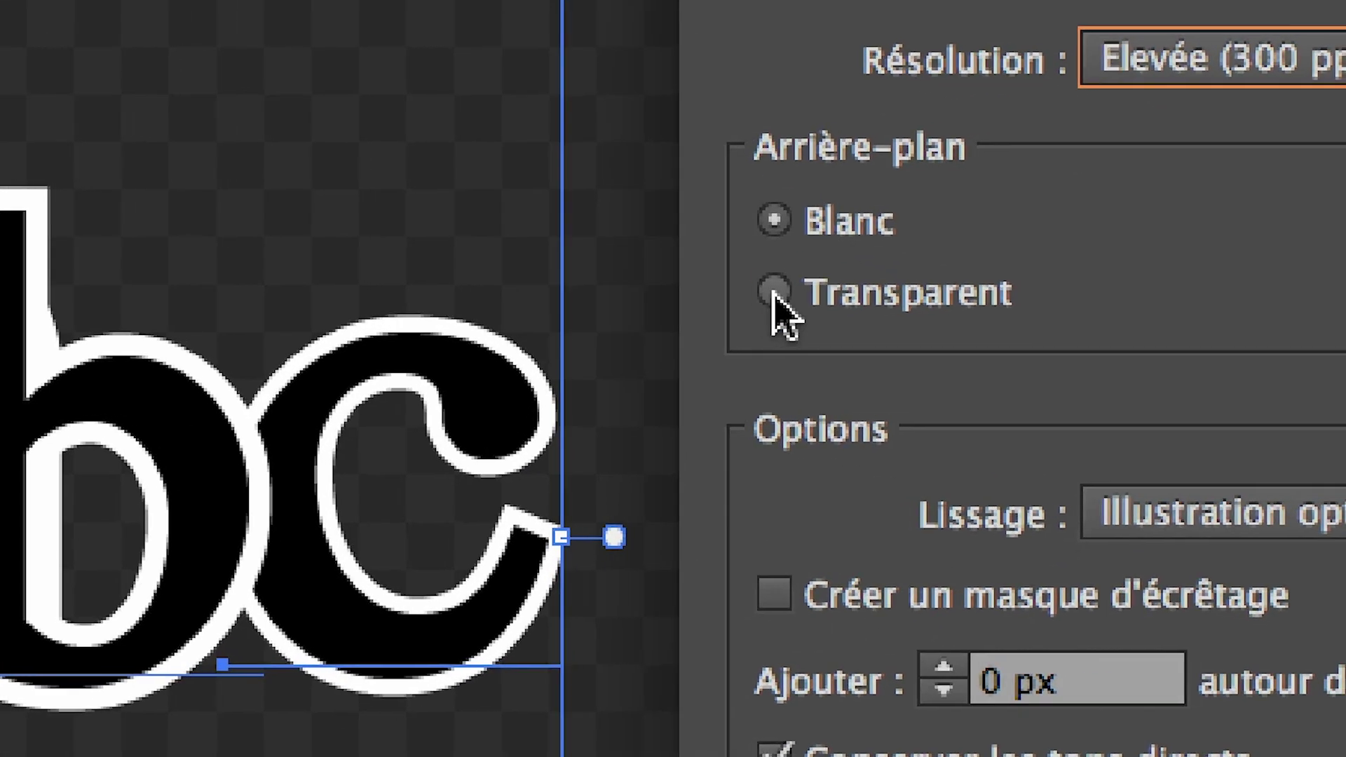
{"action": "left_click", "coordinate": [1031, 381]}
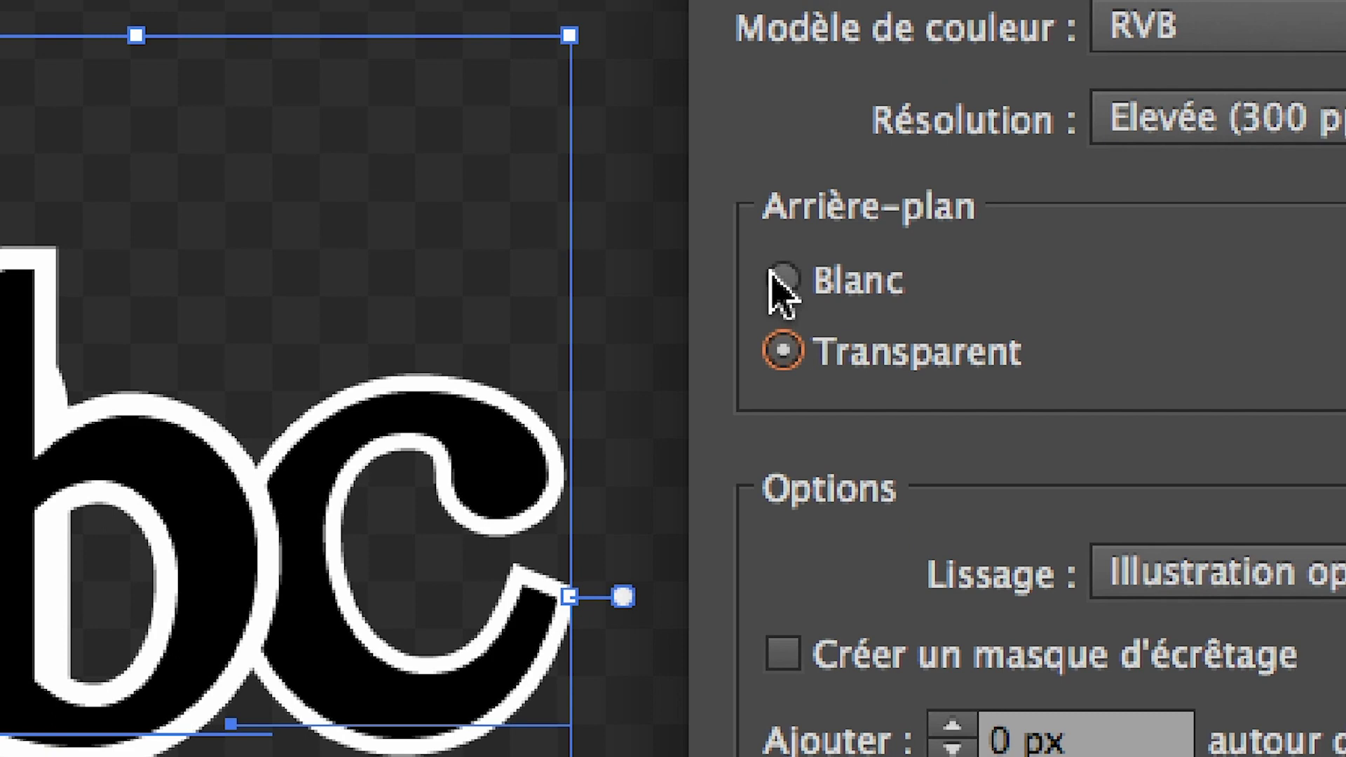
{"action": "left_click", "coordinate": [782, 281]}
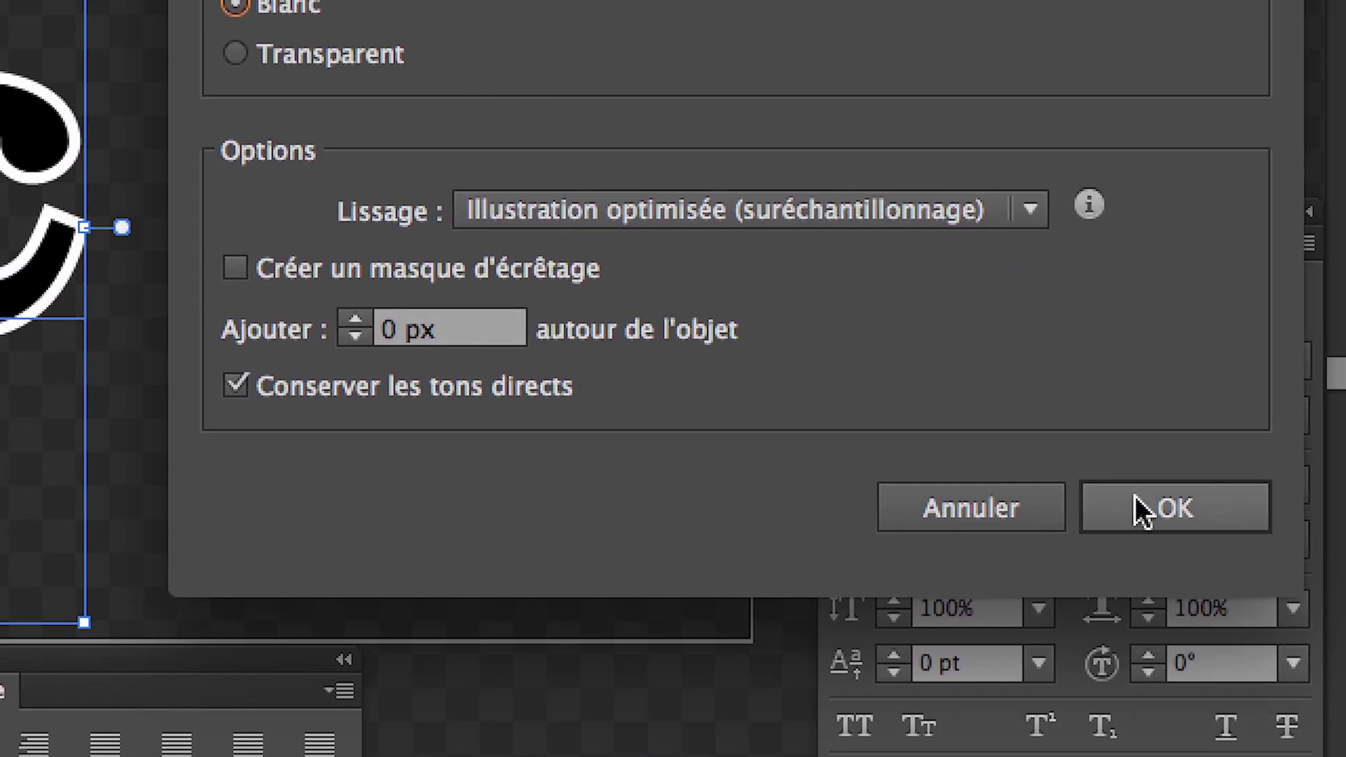
{"action": "left_click", "coordinate": [1134, 494]}
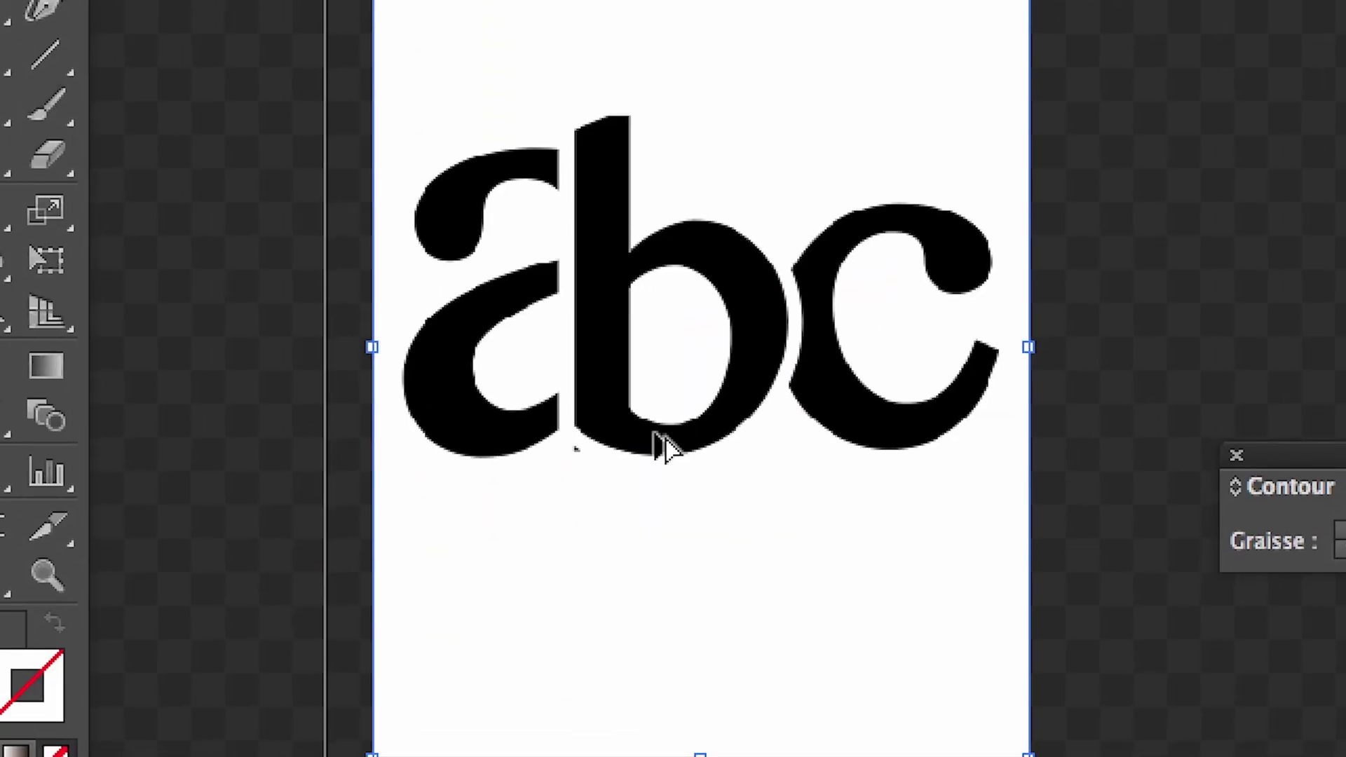
{"action": "scroll", "coordinate": [655, 445], "scroll_direction": "up", "scroll_amount": 3}
{"action": "scroll", "coordinate": [655, 445], "scroll_direction": "up", "scroll_amount": 2}
{"action": "scroll", "coordinate": [663, 447], "scroll_direction": "up", "scroll_amount": 2}
{"action": "scroll", "coordinate": [666, 448], "scroll_direction": "up", "scroll_amount": 2}
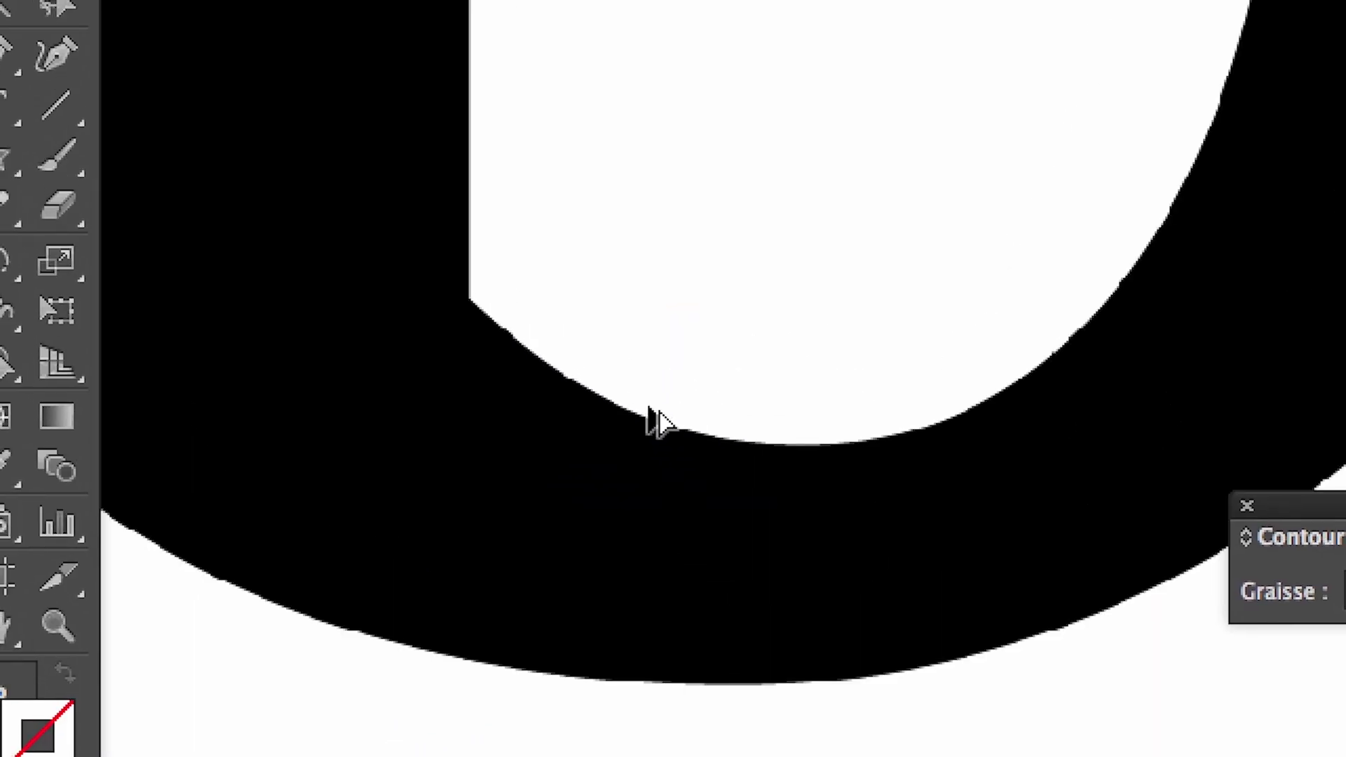
{"action": "scroll", "coordinate": [655, 424], "scroll_direction": "up", "scroll_amount": 2}
{"action": "scroll", "coordinate": [655, 424], "scroll_direction": "up", "scroll_amount": 2}
{"action": "scroll", "coordinate": [655, 424], "scroll_direction": "up", "scroll_amount": 2}
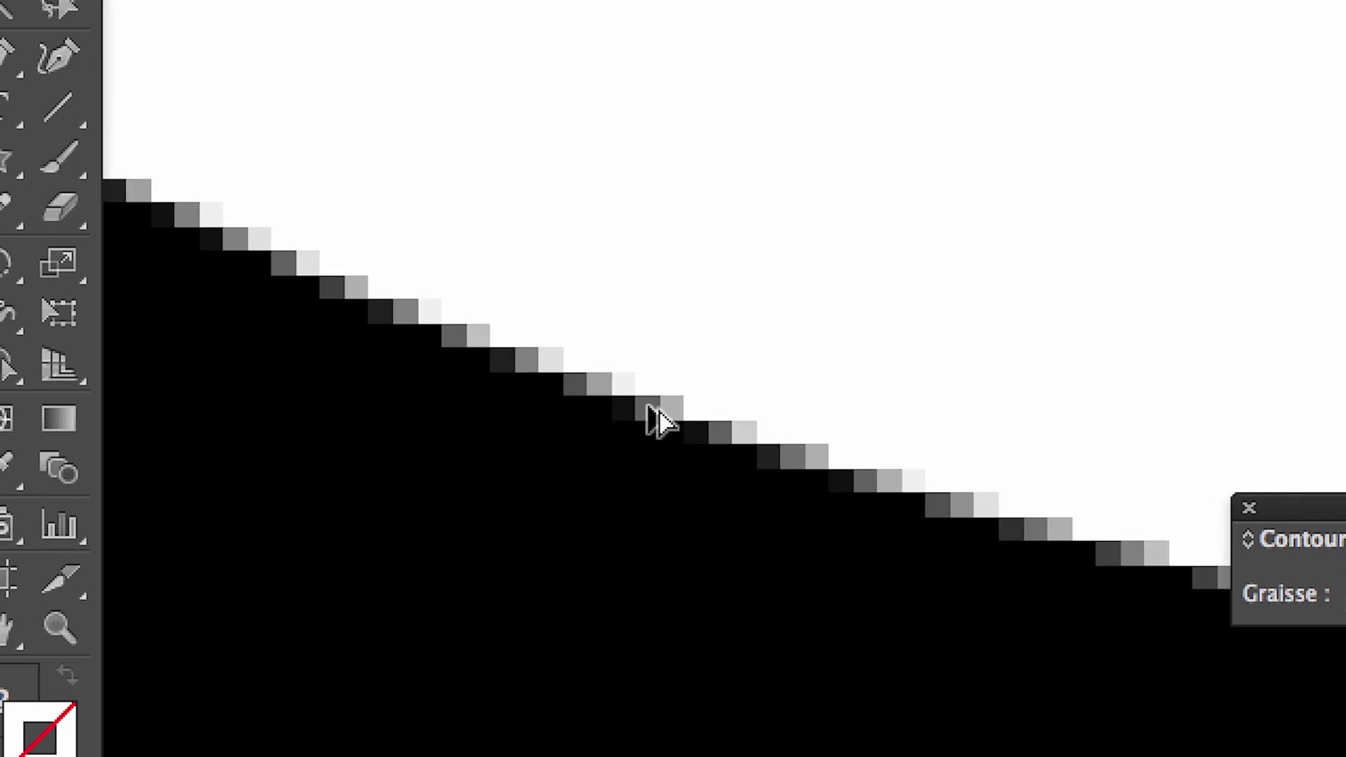
{"action": "scroll", "coordinate": [655, 424], "scroll_direction": "down", "scroll_amount": 2}
{"action": "scroll", "coordinate": [655, 424], "scroll_direction": "down", "scroll_amount": 2}
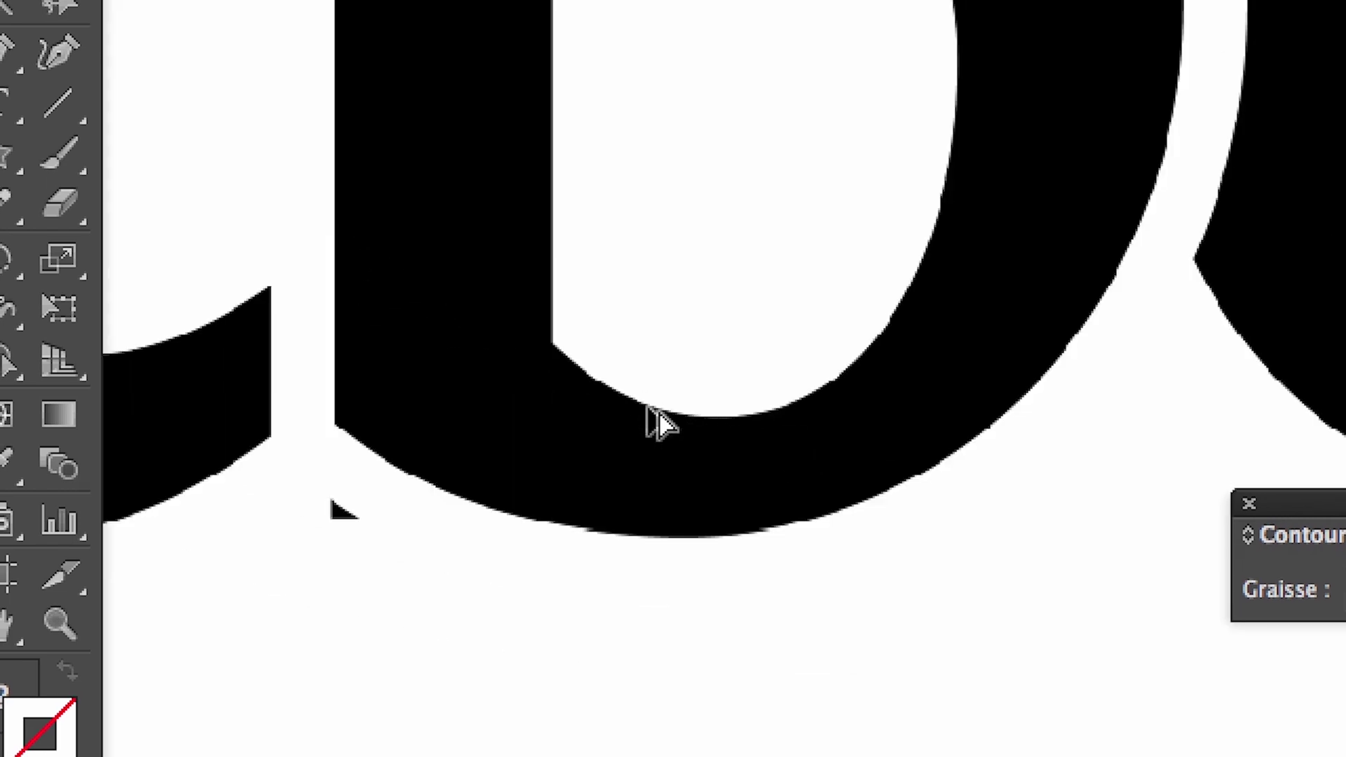
{"action": "scroll", "coordinate": [655, 424], "scroll_direction": "down", "scroll_amount": 2}
{"action": "scroll", "coordinate": [655, 424], "scroll_direction": "down", "scroll_amount": 2}
{"action": "scroll", "coordinate": [655, 423], "scroll_direction": "down", "scroll_amount": 2}
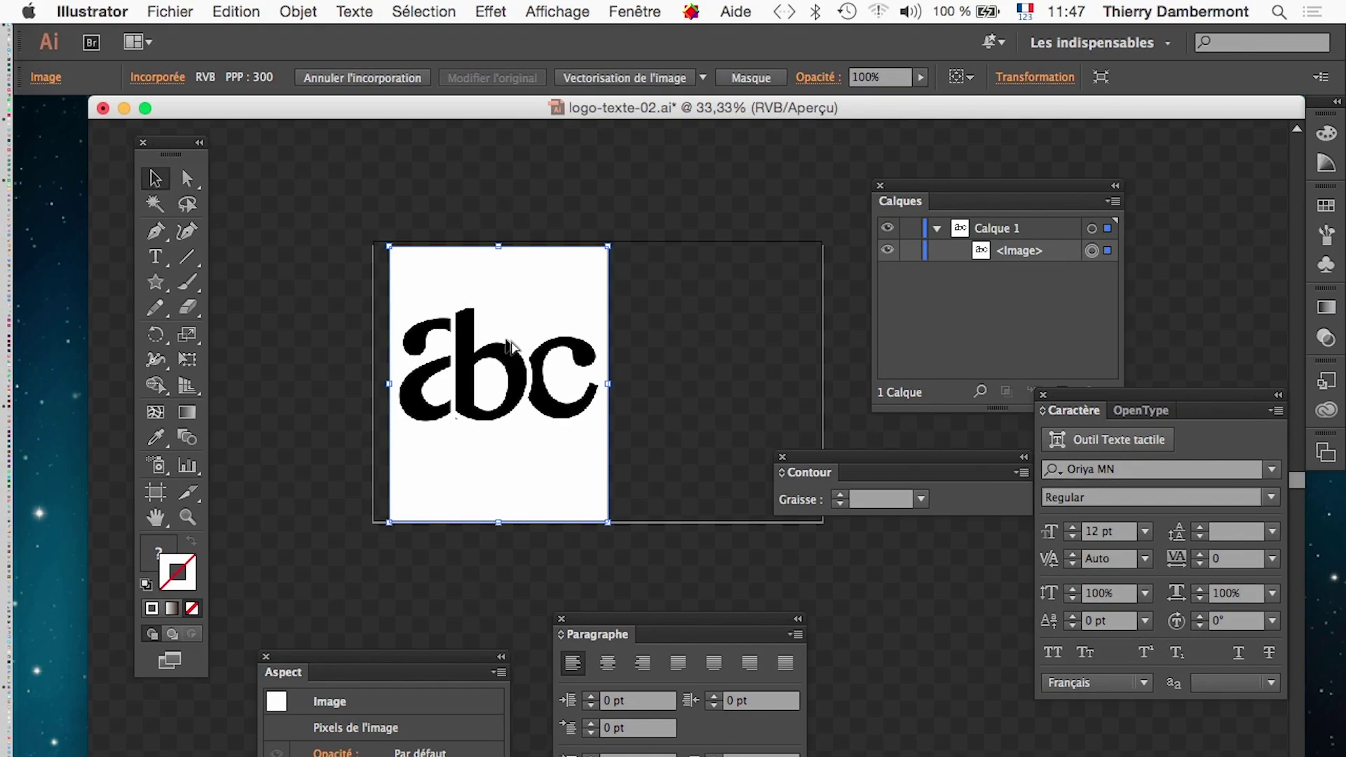
{"action": "scroll", "coordinate": [508, 357], "scroll_direction": "up", "scroll_amount": 2, "text": "alt"}
Trace the rasterized abc image in black and white from the Vectorisation de l'image panel, accepting the slow-tracing warning
{"action": "left_click", "coordinate": [663, 11]}
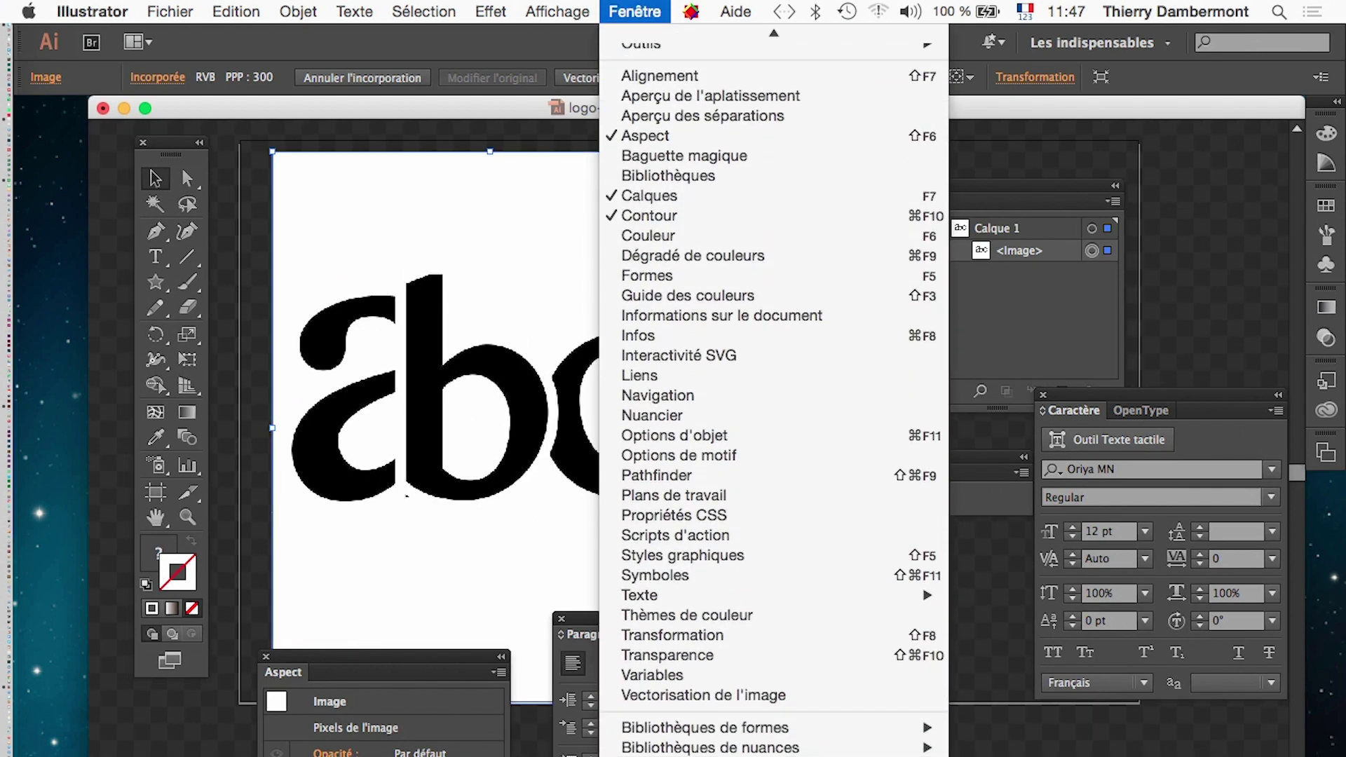
{"action": "left_click", "coordinate": [739, 695]}
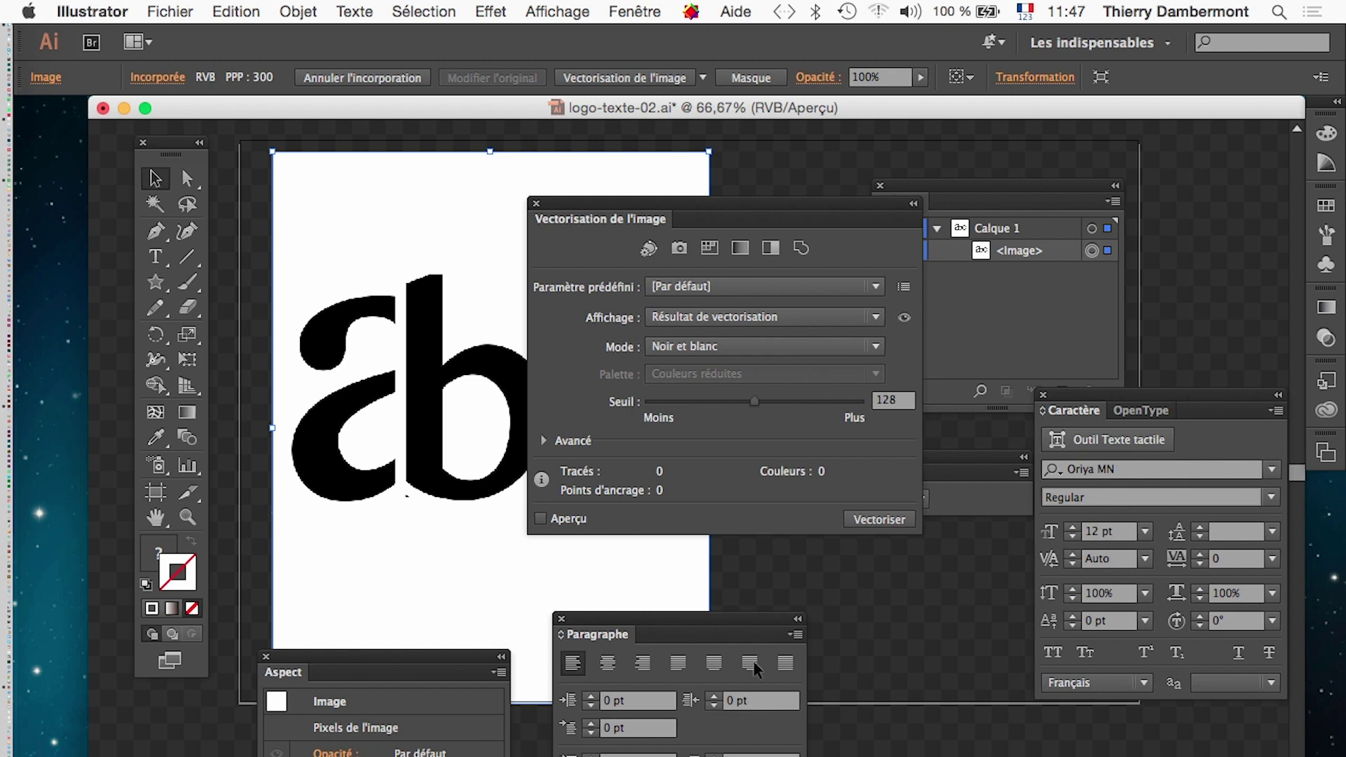
{"action": "left_click_drag", "start_coordinate": [634, 201], "coordinate": [752, 161]}
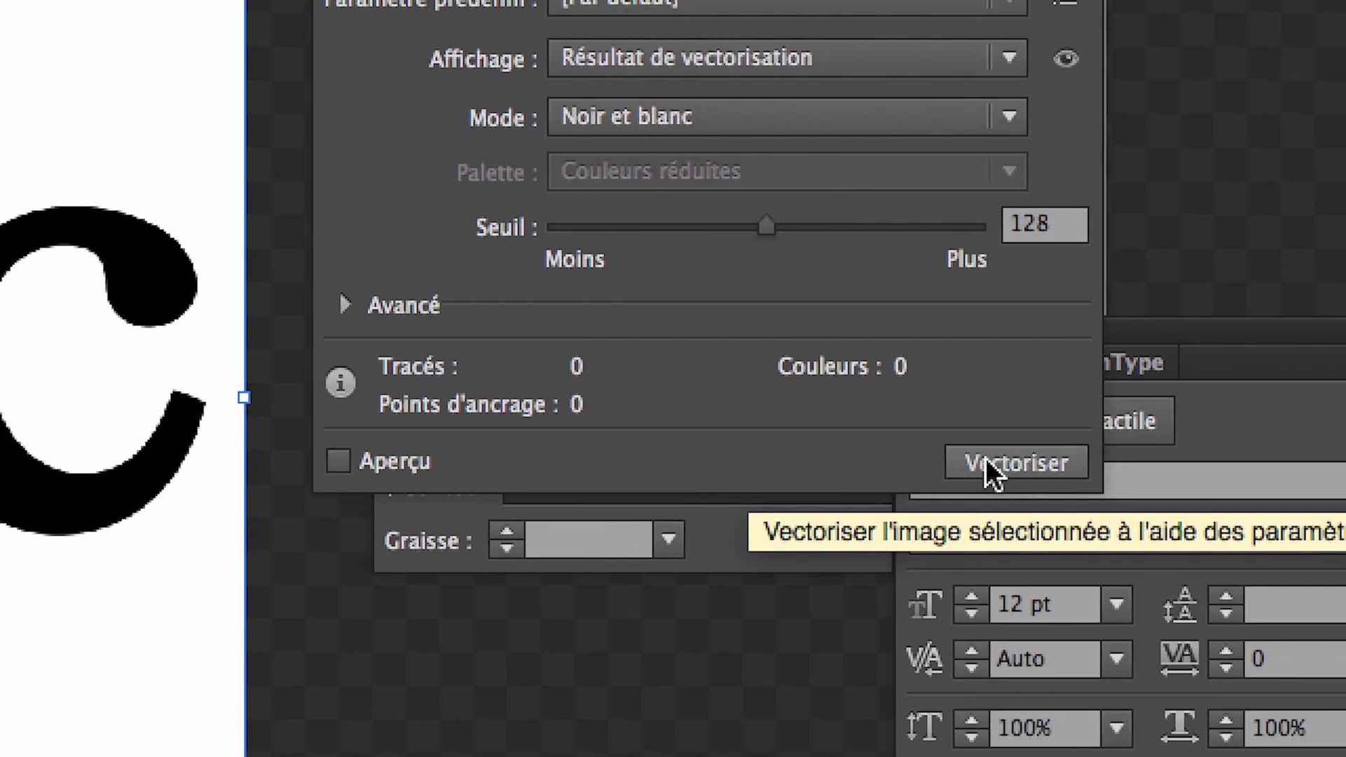
{"action": "left_click", "coordinate": [989, 463]}
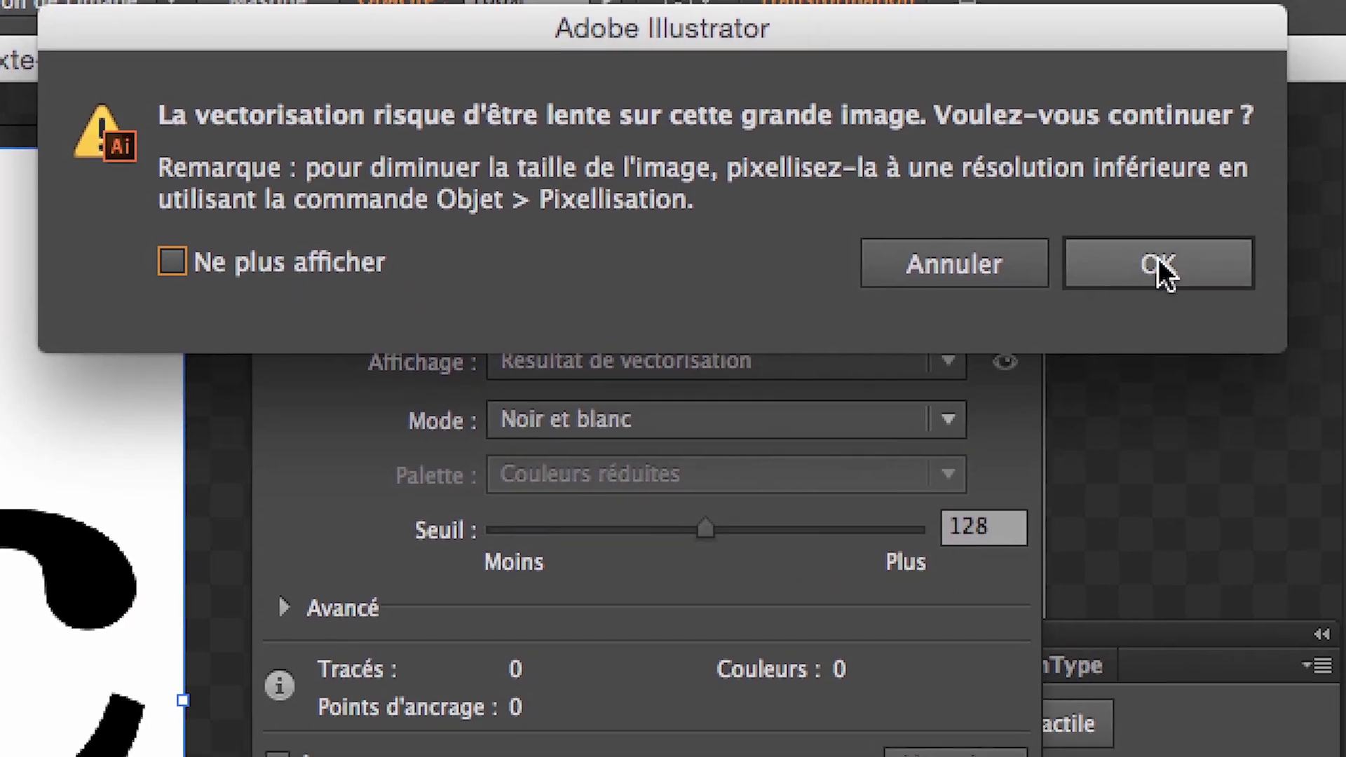
{"action": "left_click", "coordinate": [1158, 267]}
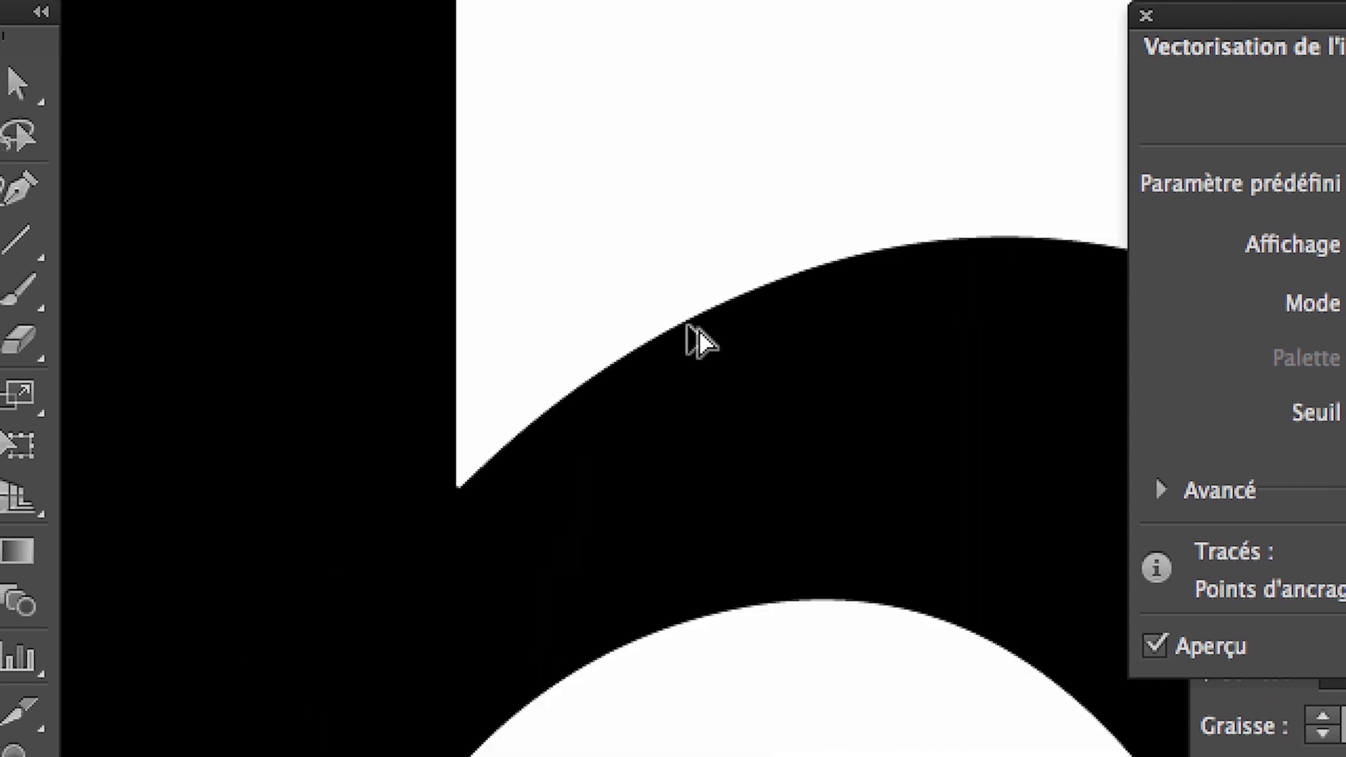
Rearrange the tracing and Calques panels, widening Calques to show the full Vectorisation de l'image name
{"action": "scroll", "coordinate": [697, 342], "scroll_direction": "down", "scroll_amount": 4}
{"action": "scroll", "coordinate": [698, 342], "scroll_direction": "down", "scroll_amount": 4}
{"action": "scroll", "coordinate": [693, 340], "scroll_direction": "down", "scroll_amount": 1}
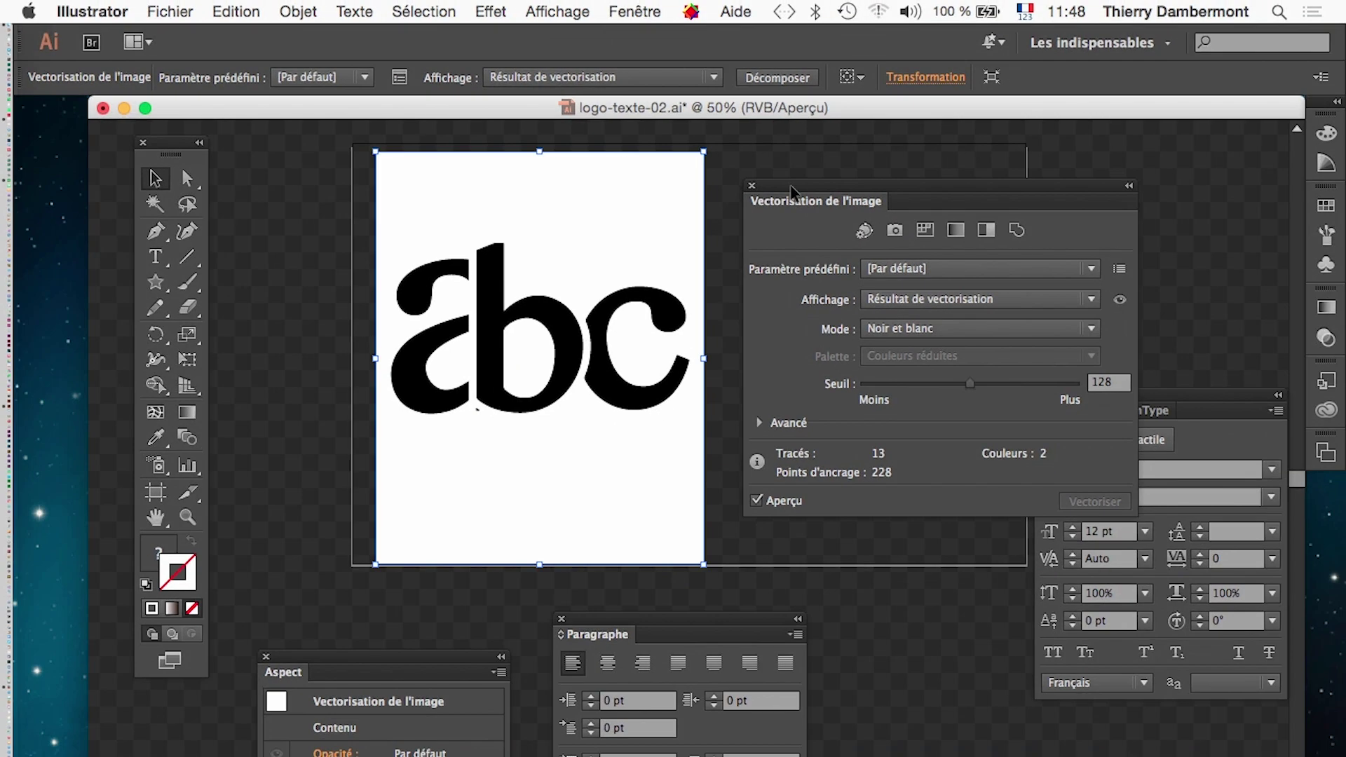
{"action": "left_click_drag", "start_coordinate": [796, 179], "coordinate": [335, 510]}
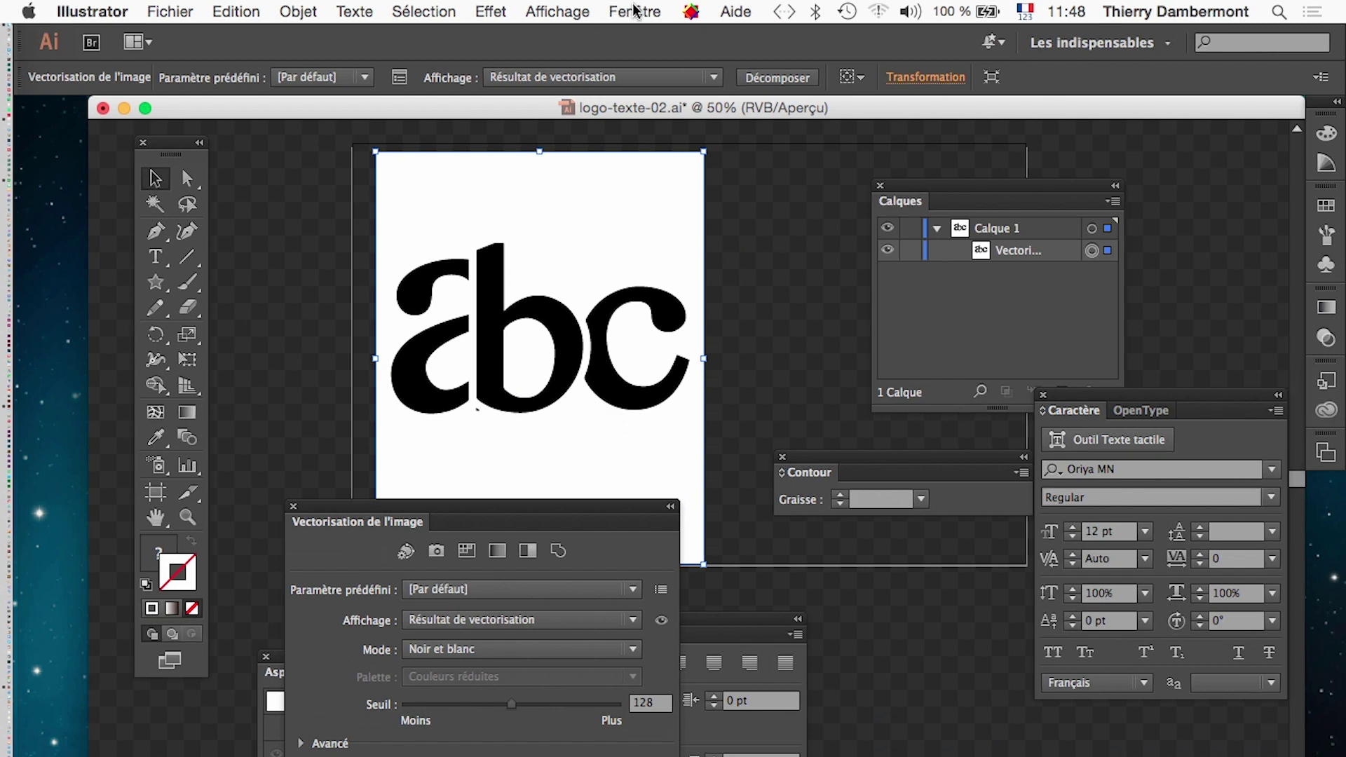
{"action": "mouse_move", "coordinate": [394, 522]}
{"action": "left_mouse_down"}
{"action": "mouse_move", "coordinate": [1030, 742]}
{"action": "mouse_move", "coordinate": [1018, 755]}
{"action": "left_mouse_up"}
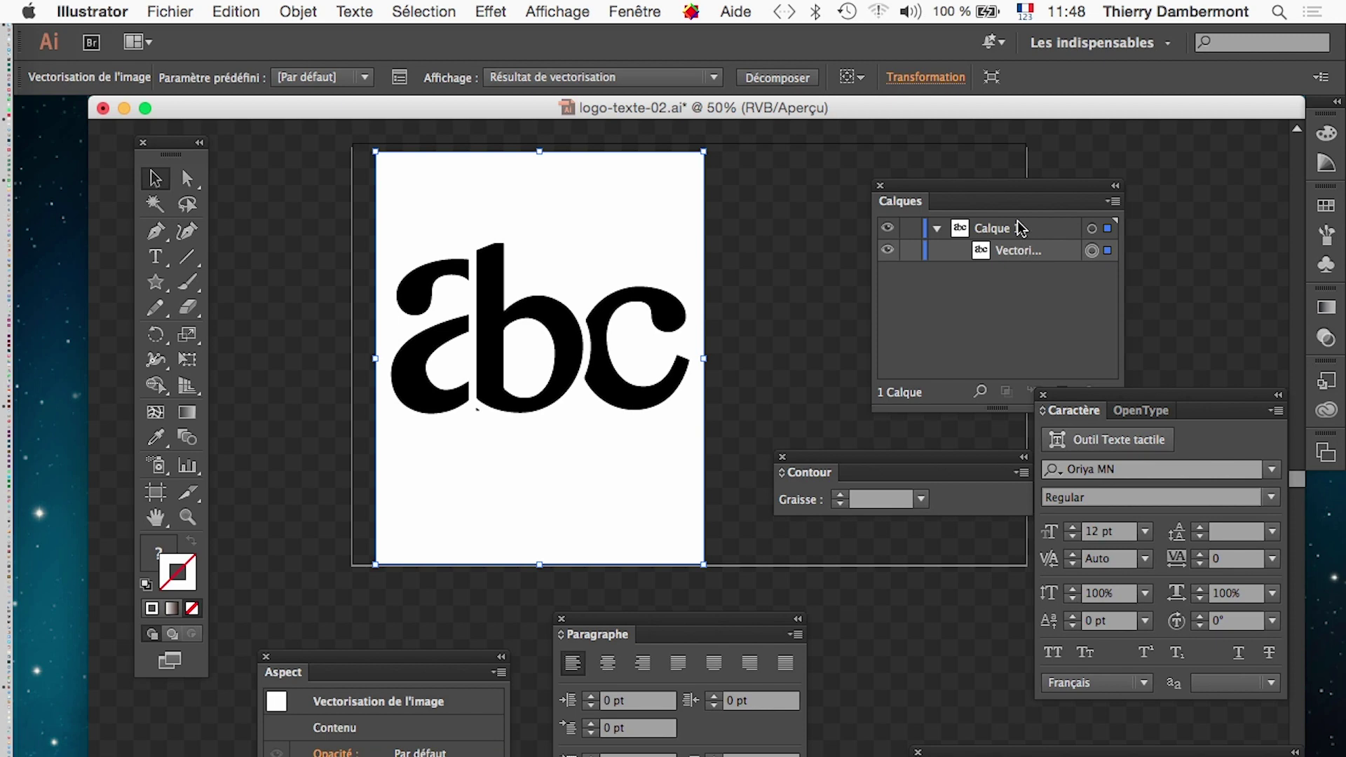
{"action": "left_click_drag", "start_coordinate": [1012, 194], "coordinate": [899, 179]}
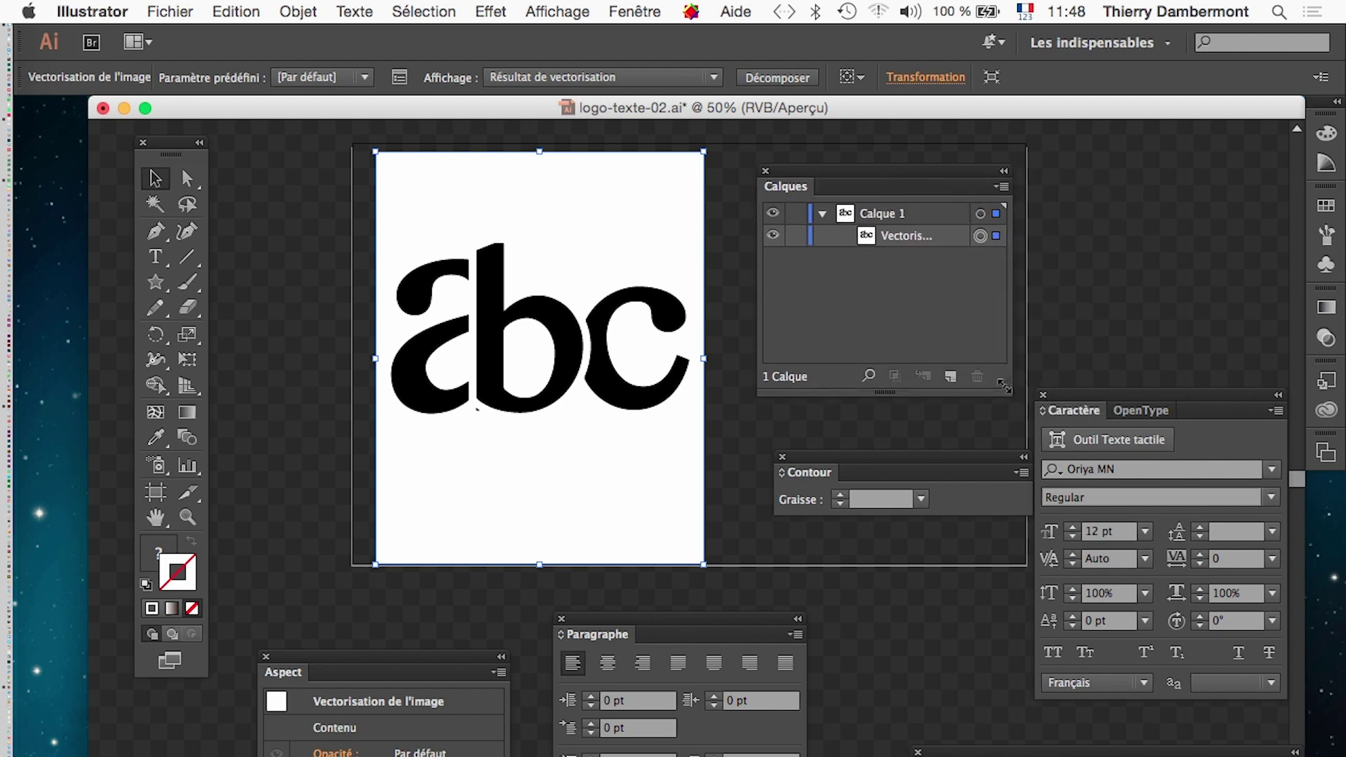
{"action": "left_click_drag", "start_coordinate": [1004, 384], "coordinate": [1200, 366]}
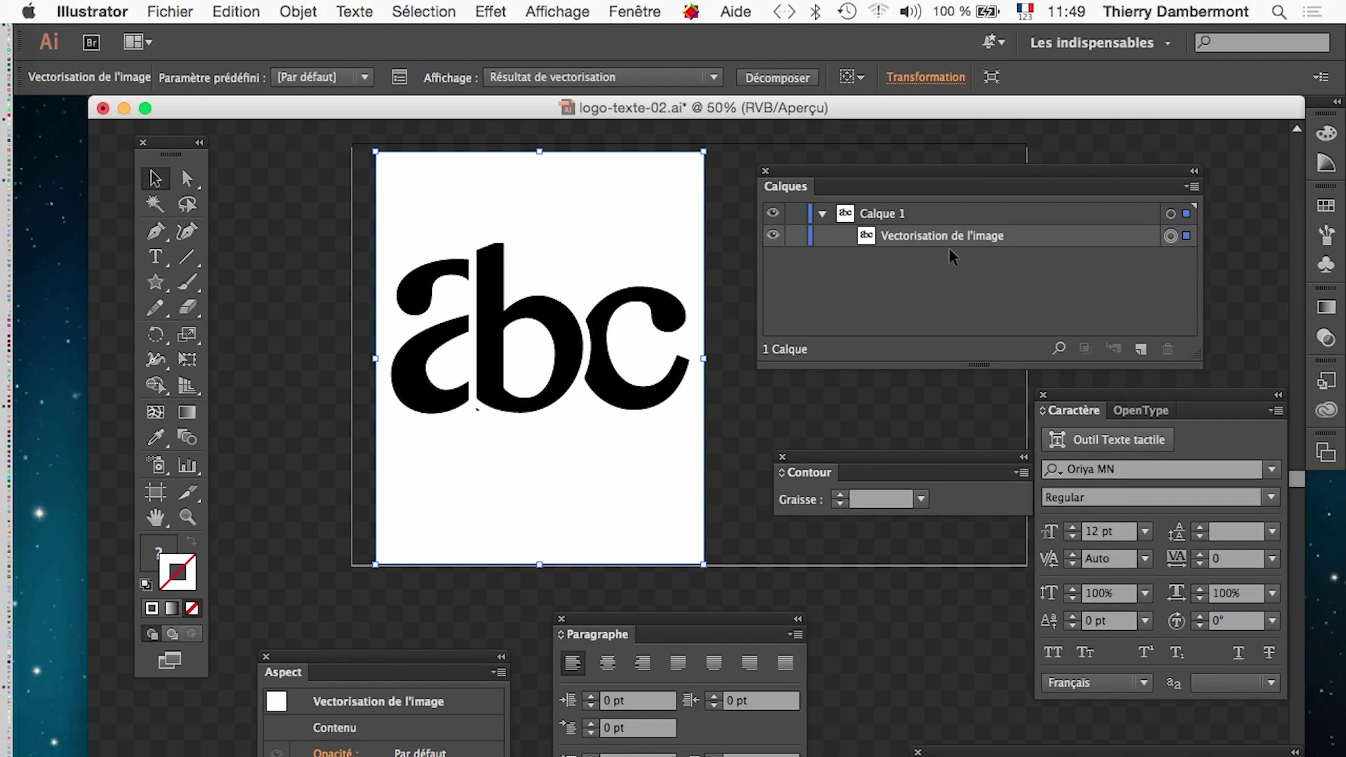
{"action": "left_click_drag", "start_coordinate": [803, 180], "coordinate": [1044, 178]}
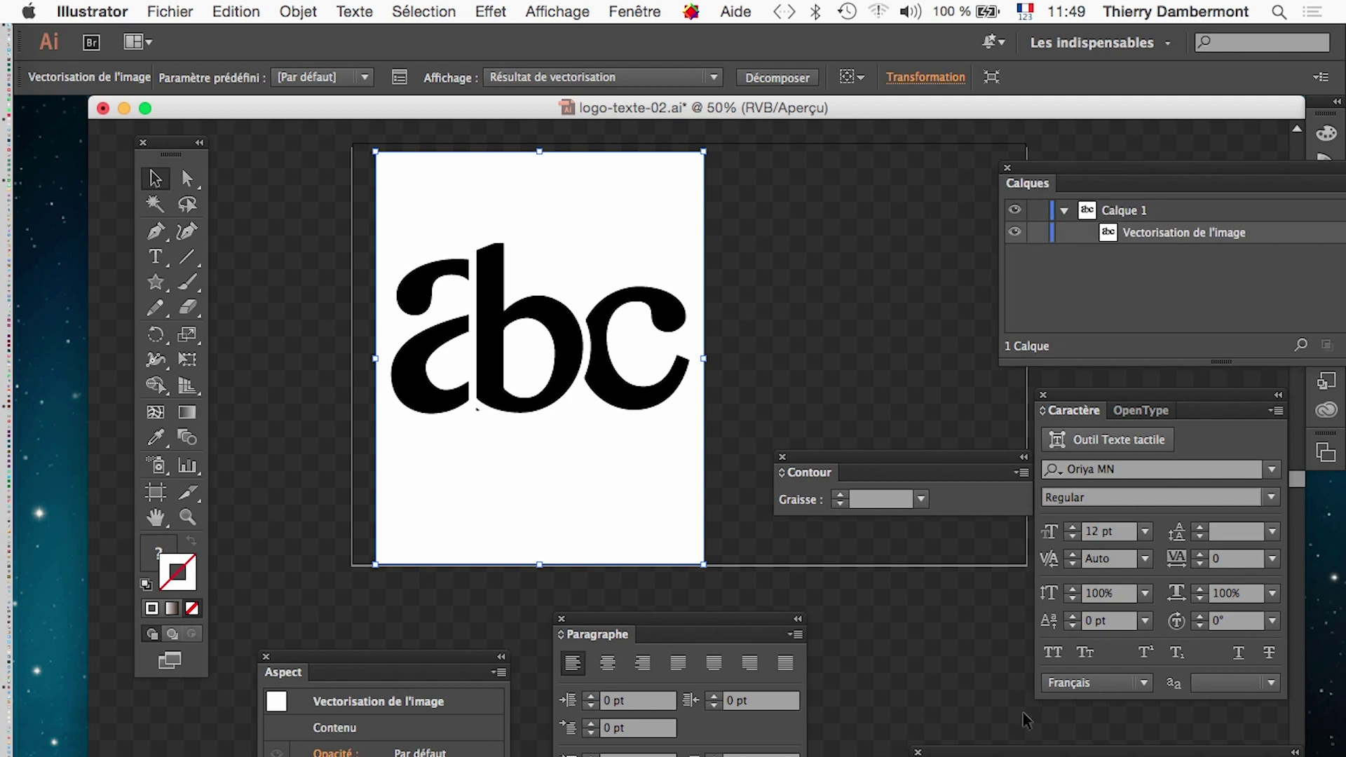
{"action": "left_click_drag", "start_coordinate": [848, 302], "coordinate": [816, 202]}
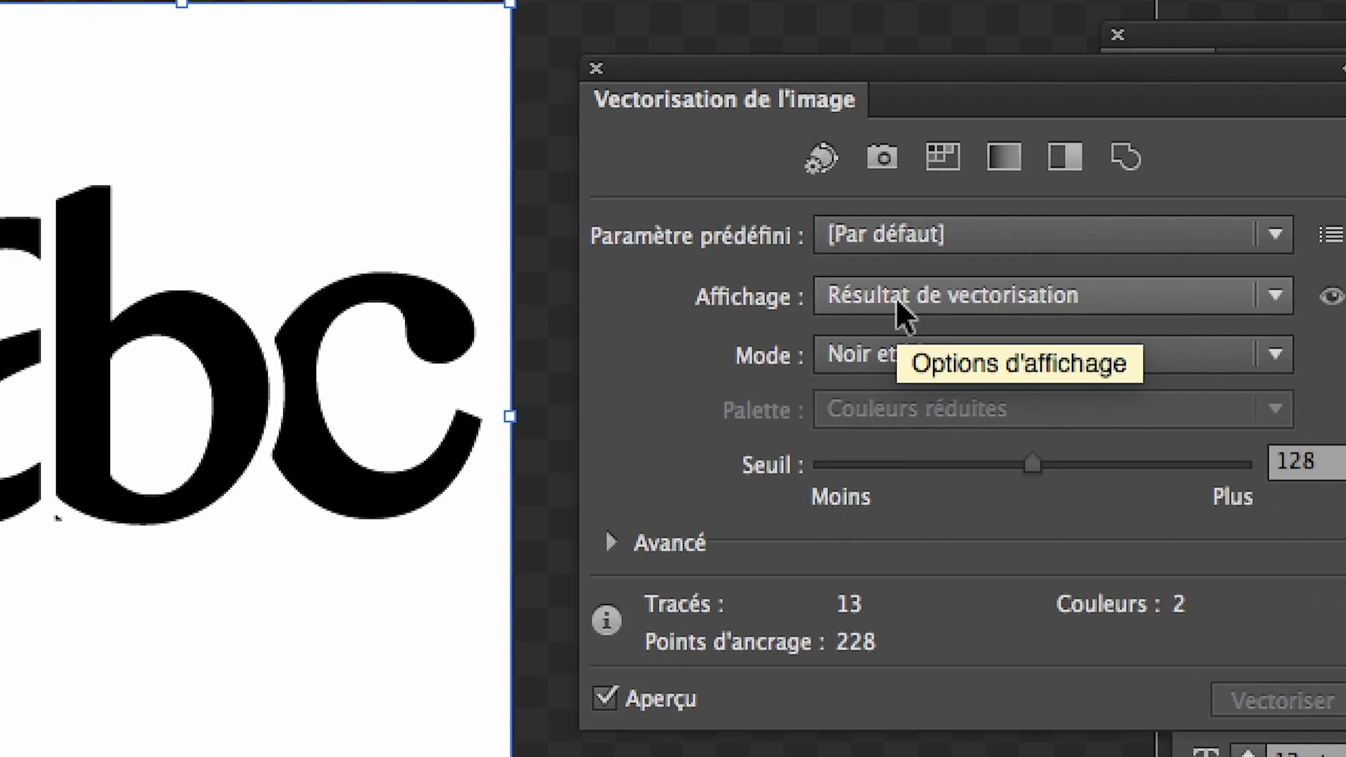
Preview the trace as Image source, then switch the display back to Résultat
{"action": "left_click", "coordinate": [894, 296]}
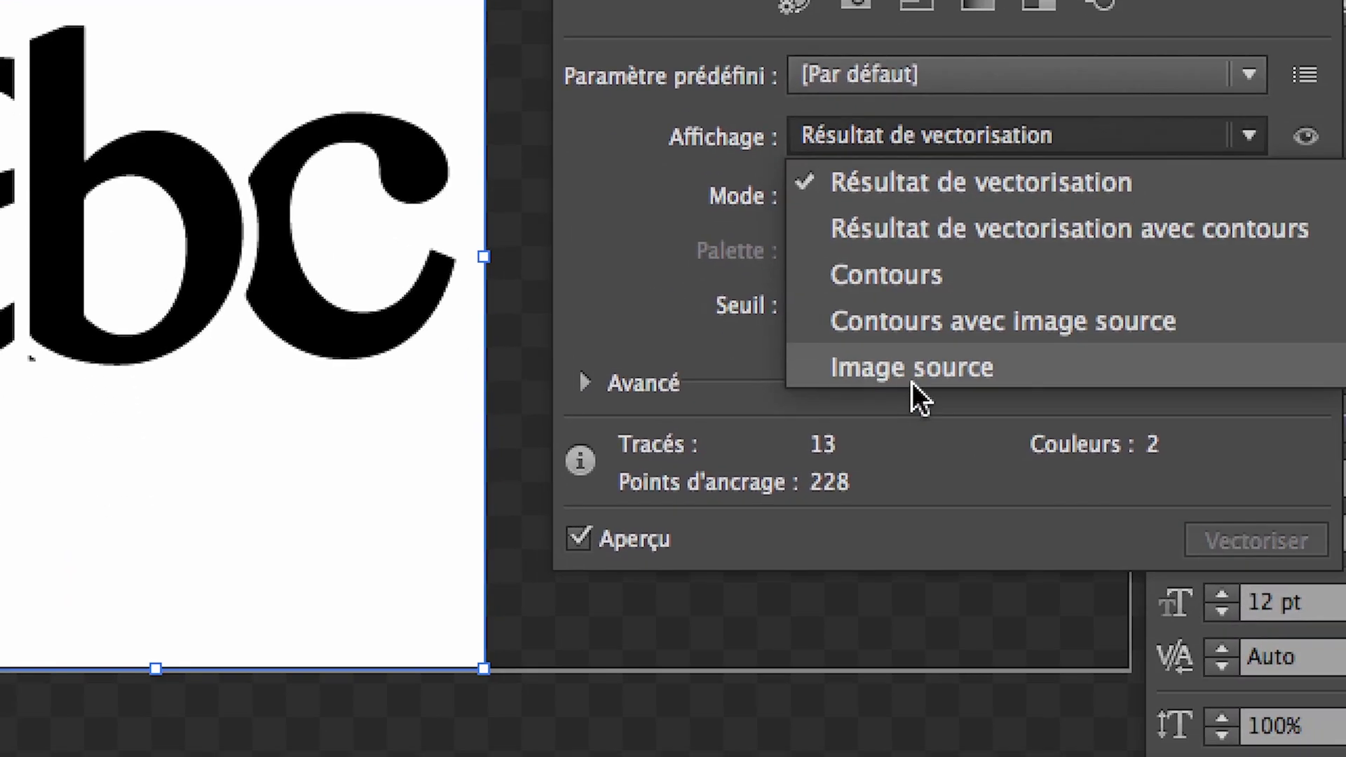
{"action": "left_click", "coordinate": [909, 379]}
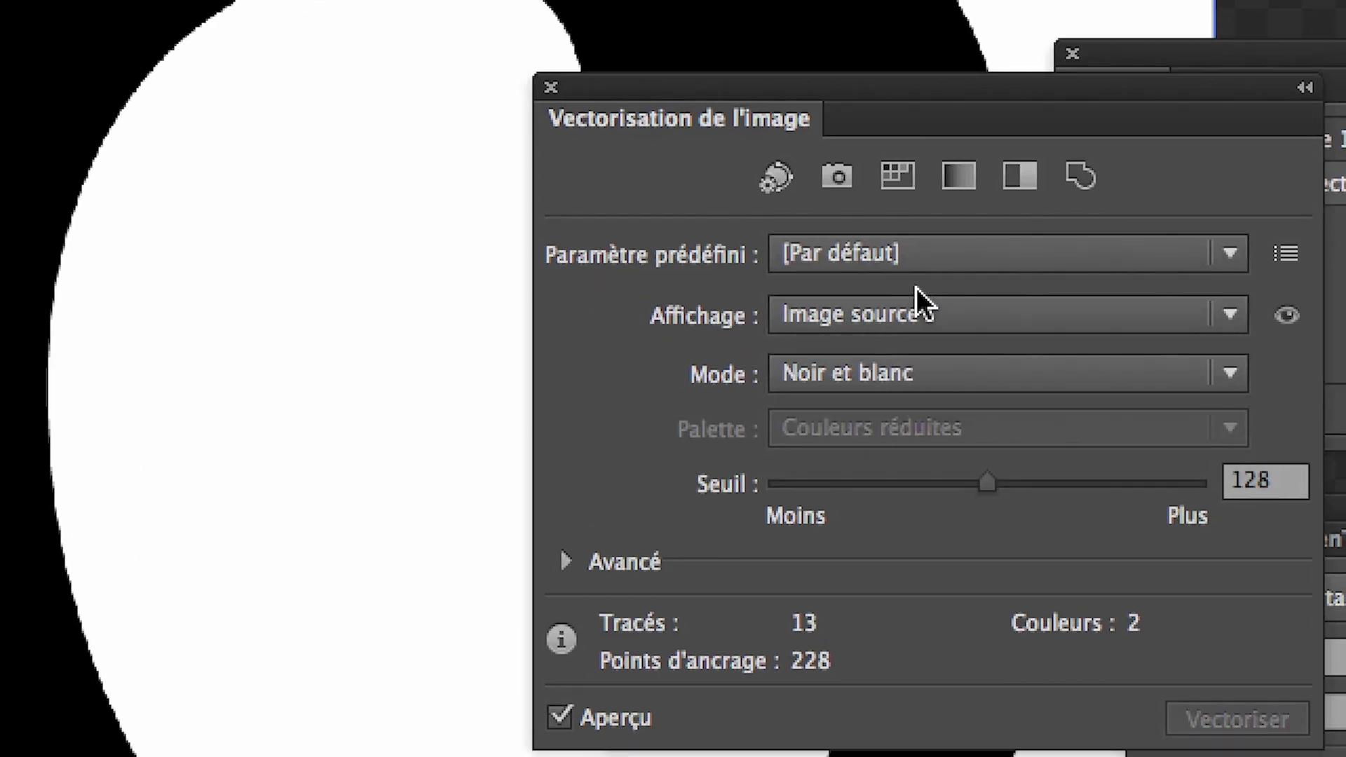
{"action": "left_click", "coordinate": [918, 298]}
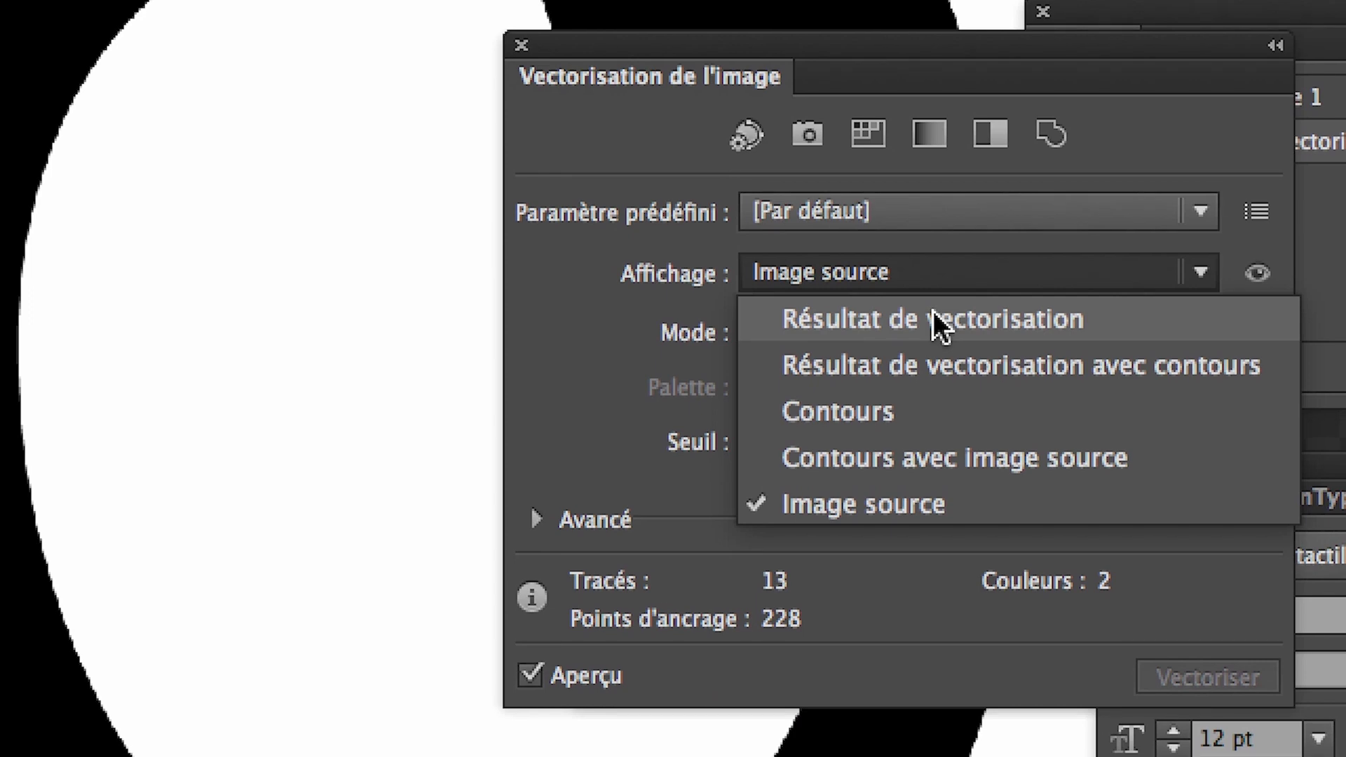
{"action": "left_click", "coordinate": [932, 316]}
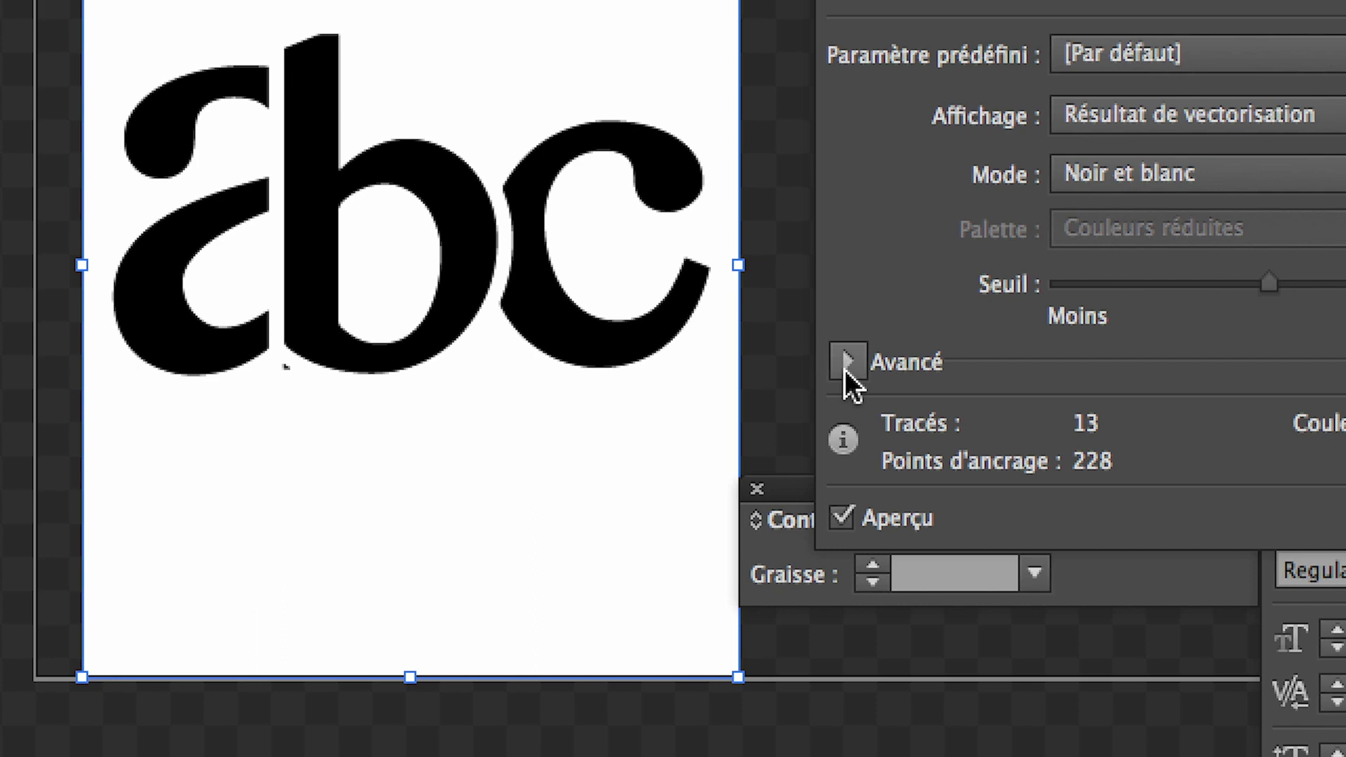
Tick Ignorer le blanc under Avancé so only black letters remain, then close the panel
{"action": "left_click", "coordinate": [845, 363]}
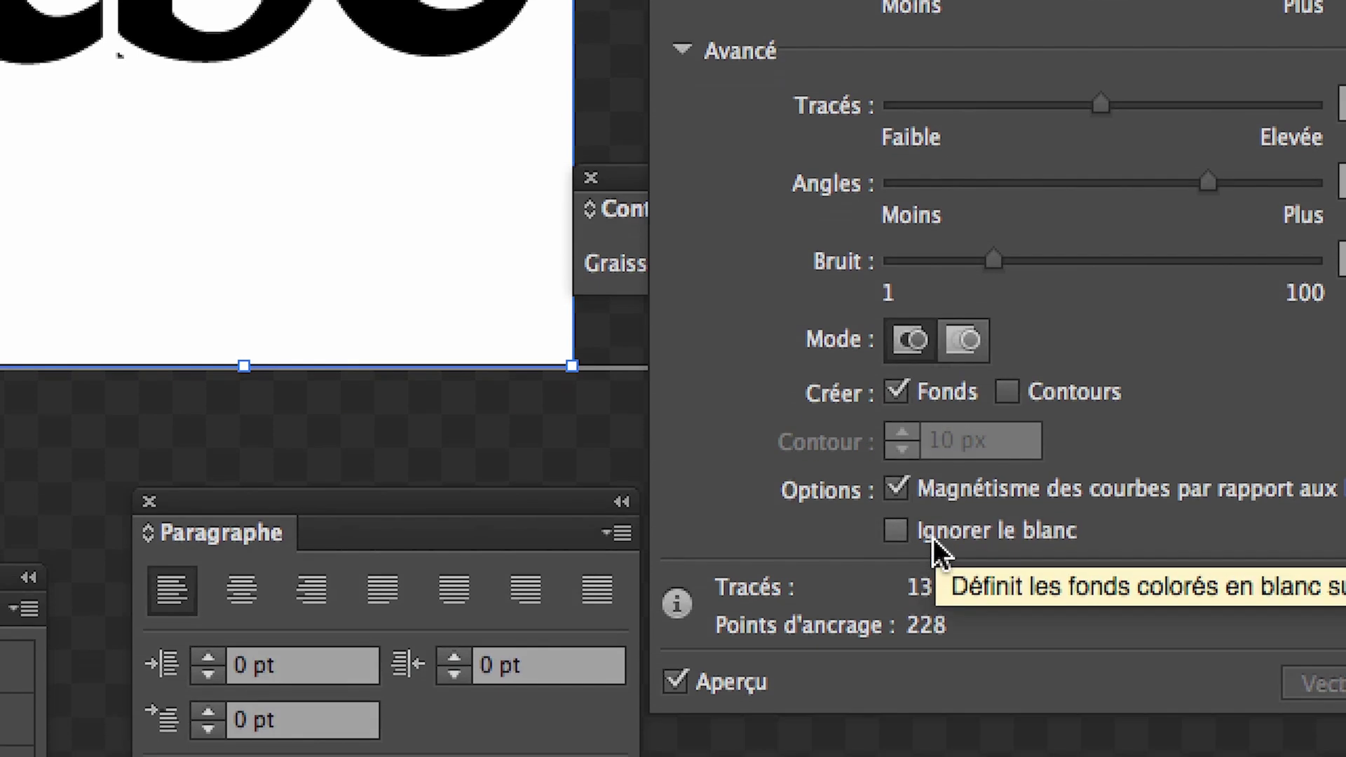
{"action": "left_click", "coordinate": [932, 537]}
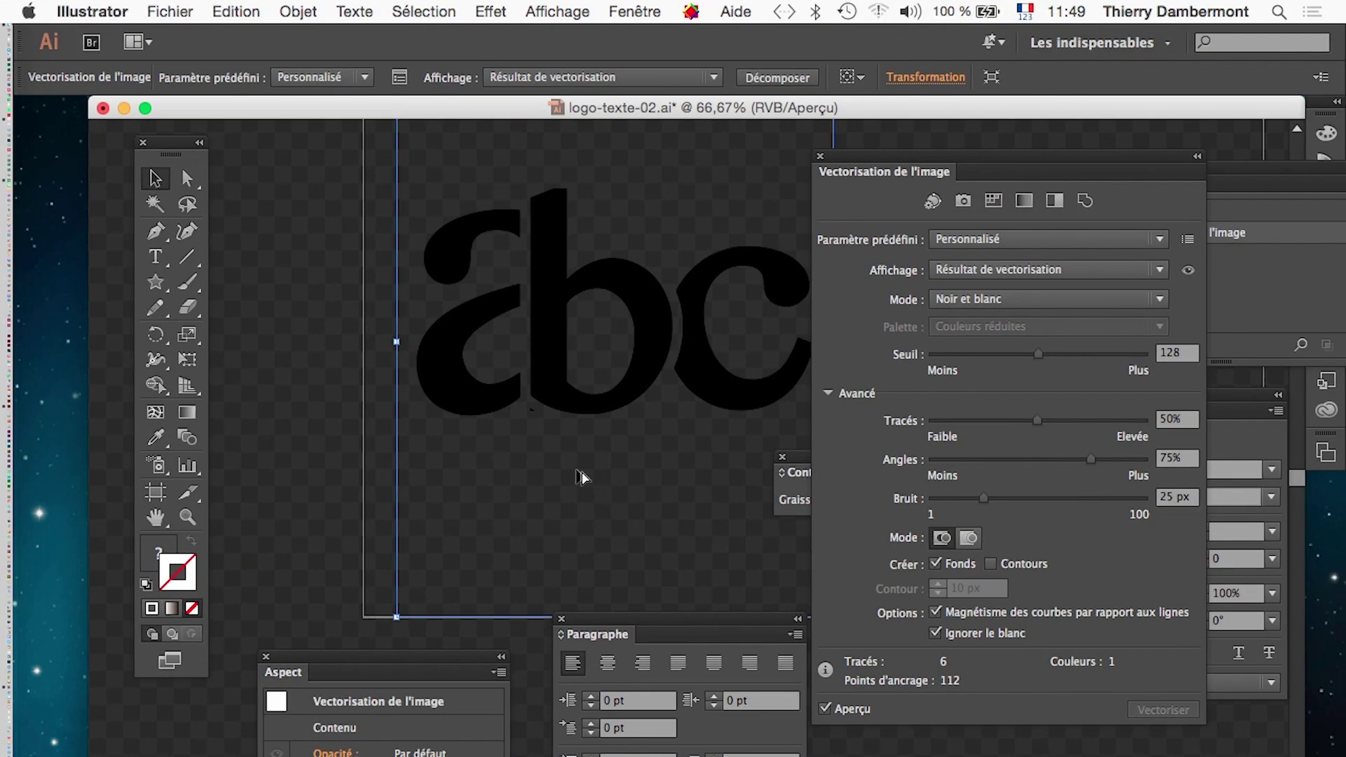
{"action": "left_click", "coordinate": [819, 156]}
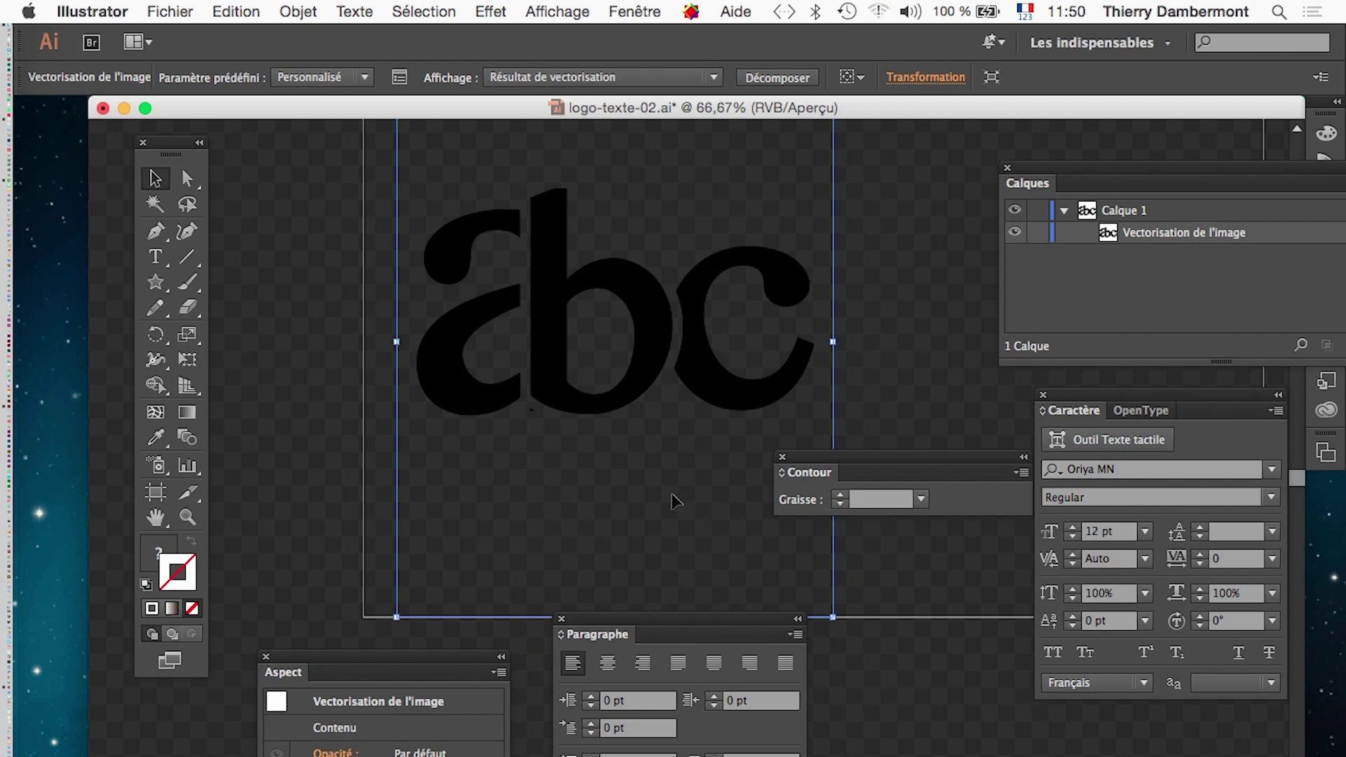
Pan the view with the Hand tool and float the Calques panel nearer the artwork
{"action": "left_click", "coordinate": [155, 517]}
{"action": "left_click_drag", "start_coordinate": [560, 476], "coordinate": [454, 516]}
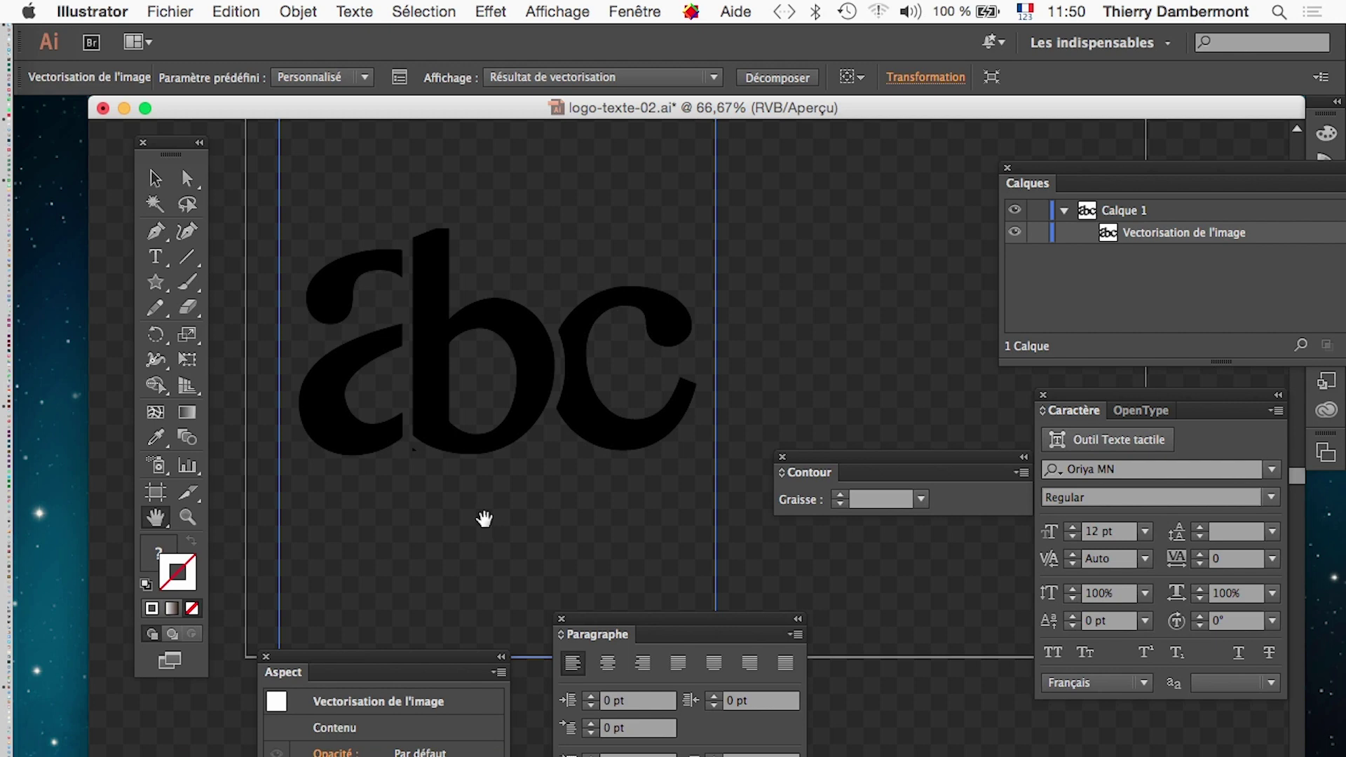
{"action": "left_click_drag", "start_coordinate": [1036, 182], "coordinate": [837, 171]}
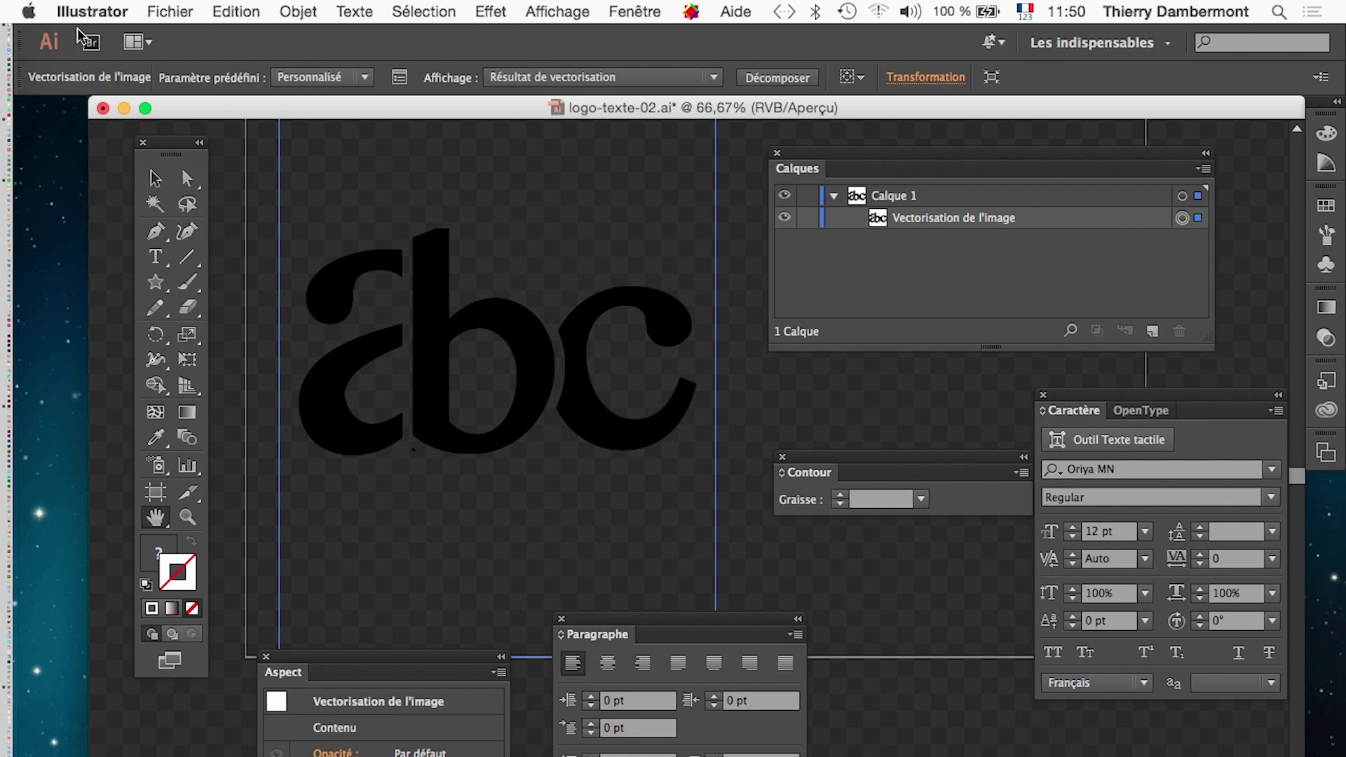
Expand the image tracing with Objet > Vectorisation de l'image > Décomposer
{"action": "left_click", "coordinate": [289, 6]}
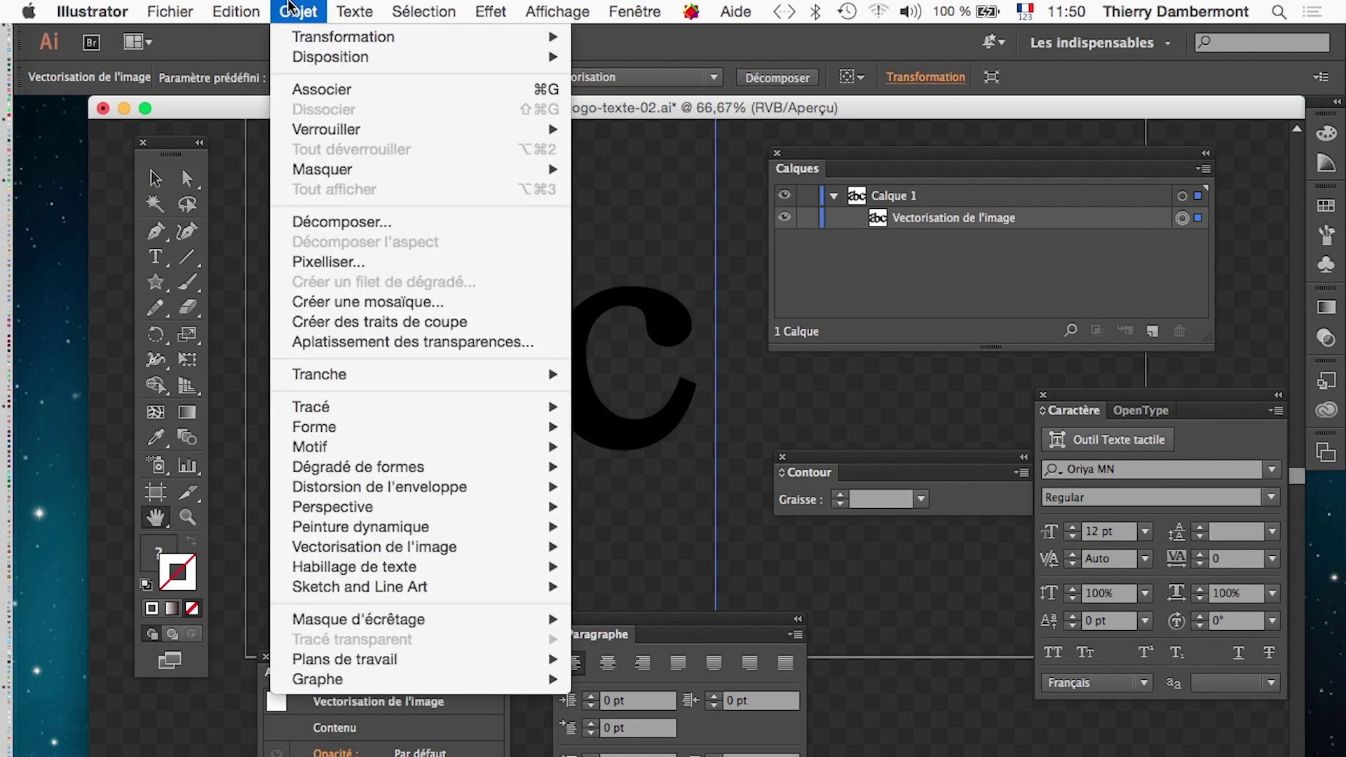
{"action": "mouse_move", "coordinate": [185, 473]}
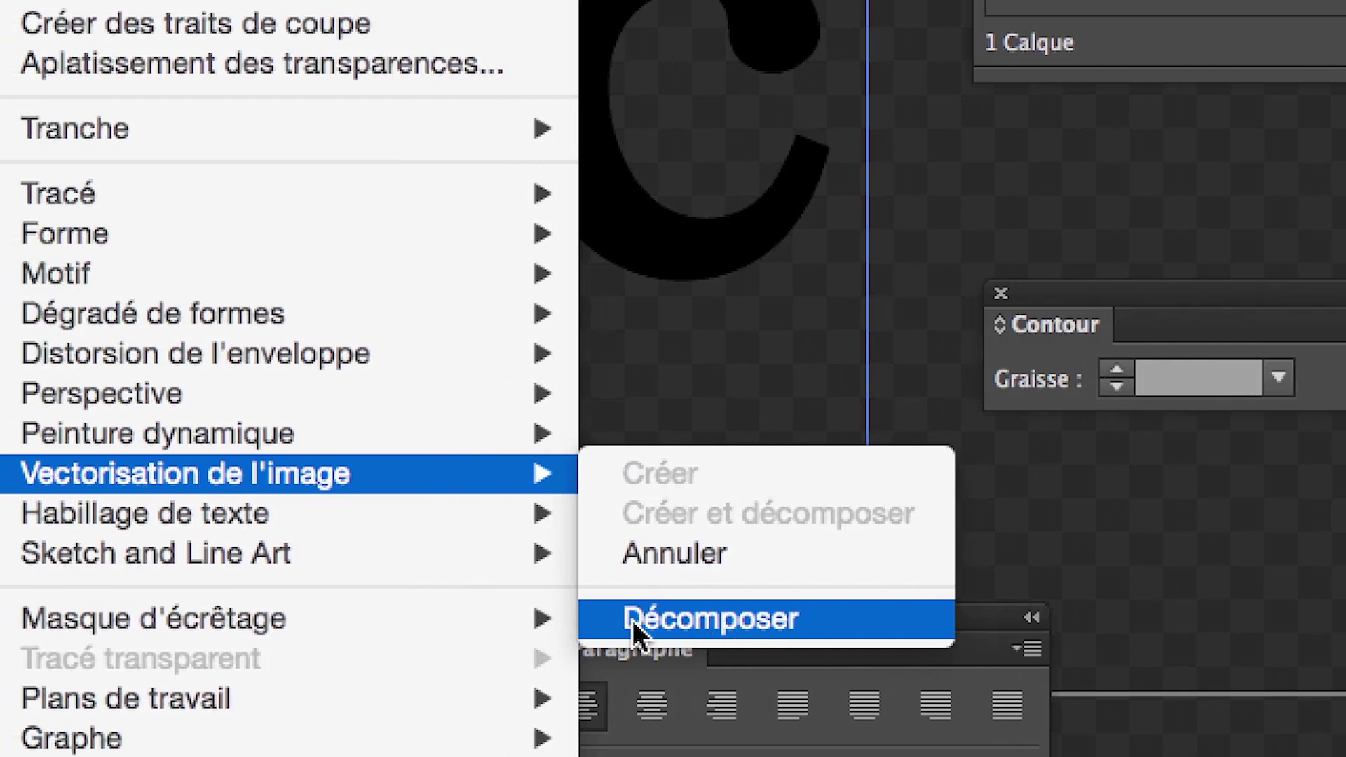
{"action": "left_click", "coordinate": [633, 620]}
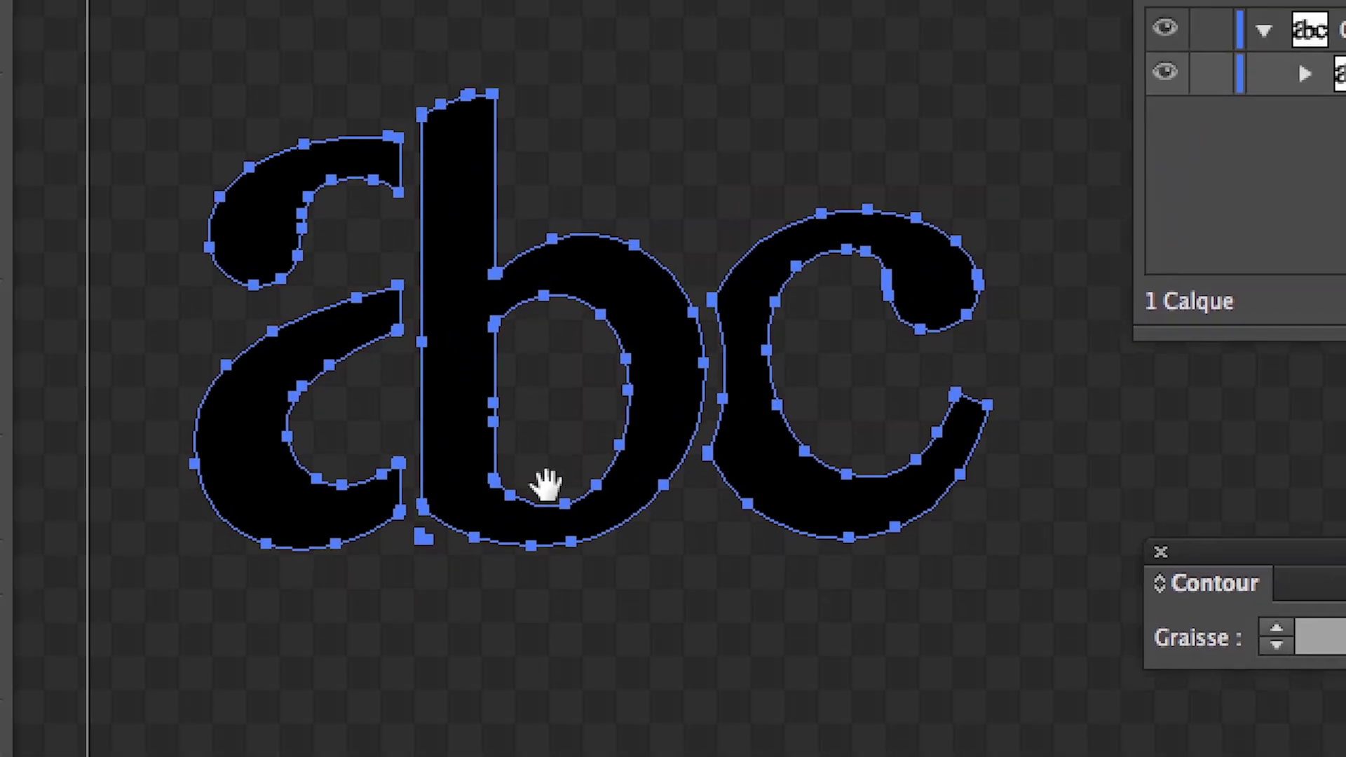
{"action": "scroll", "coordinate": [511, 440], "scroll_direction": "up", "scroll_amount": 3}
{"action": "scroll", "coordinate": [510, 440], "scroll_direction": "down", "scroll_amount": 2}
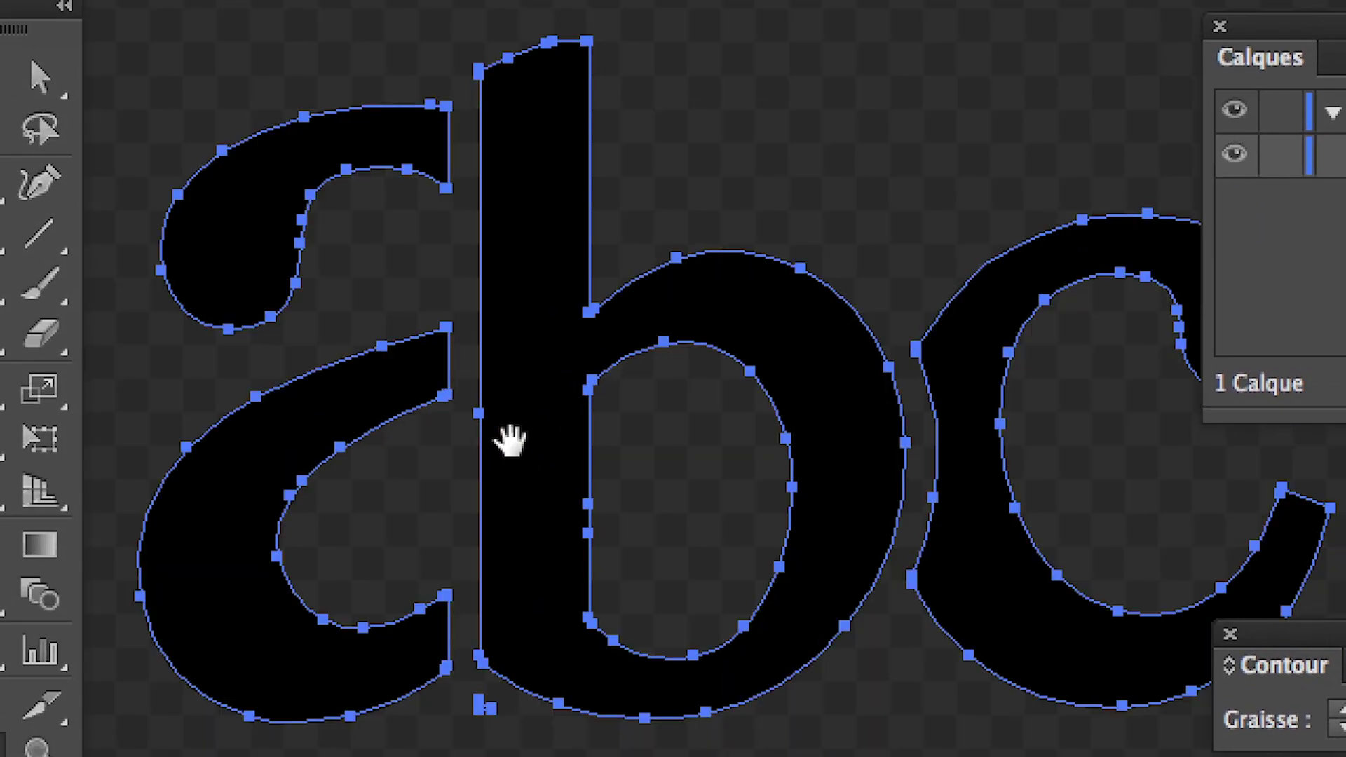
{"action": "scroll", "coordinate": [510, 440], "scroll_direction": "down", "scroll_amount": 1}
{"action": "scroll", "coordinate": [511, 490], "scroll_direction": "down", "scroll_amount": 2}
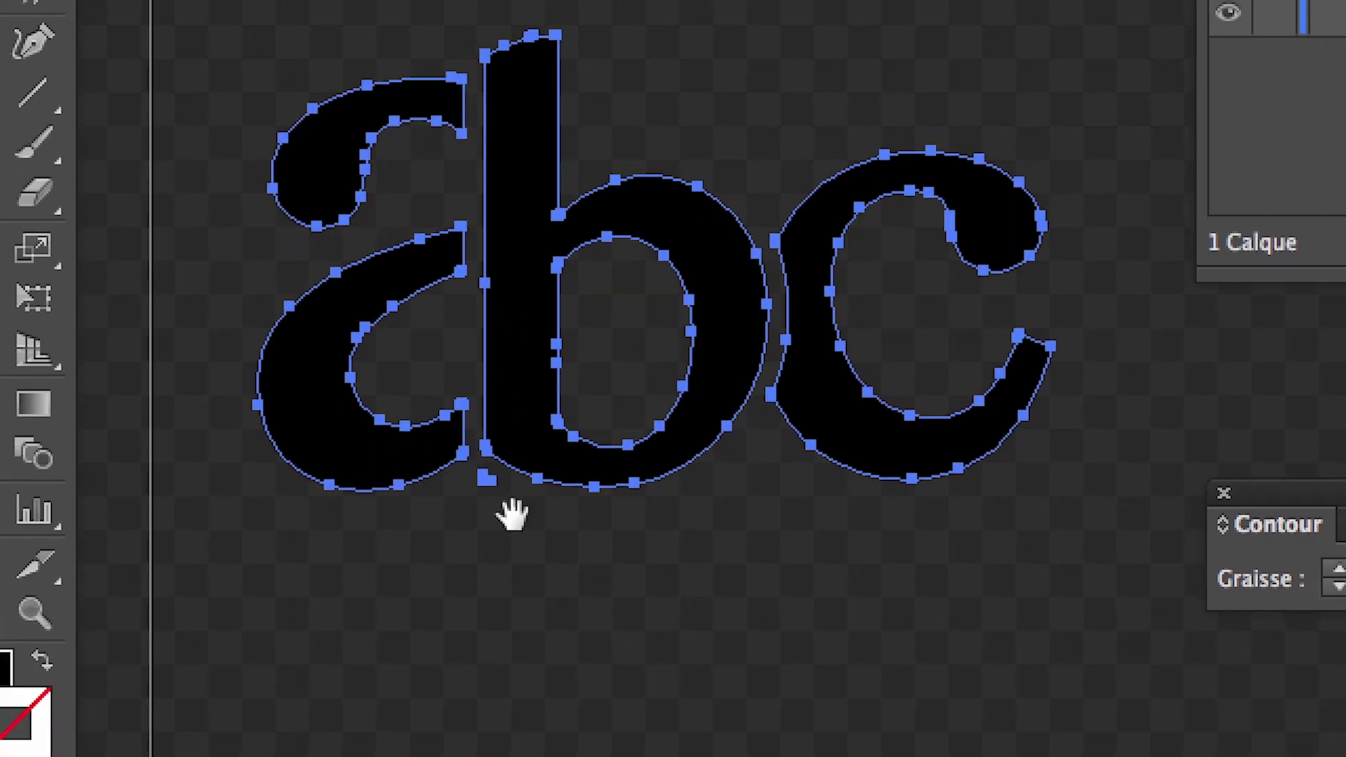
{"action": "scroll", "coordinate": [511, 511], "scroll_direction": "up", "scroll_amount": 2}
{"action": "scroll", "coordinate": [505, 505], "scroll_direction": "up", "scroll_amount": 2}
{"action": "scroll", "coordinate": [501, 497], "scroll_direction": "up", "scroll_amount": 2}
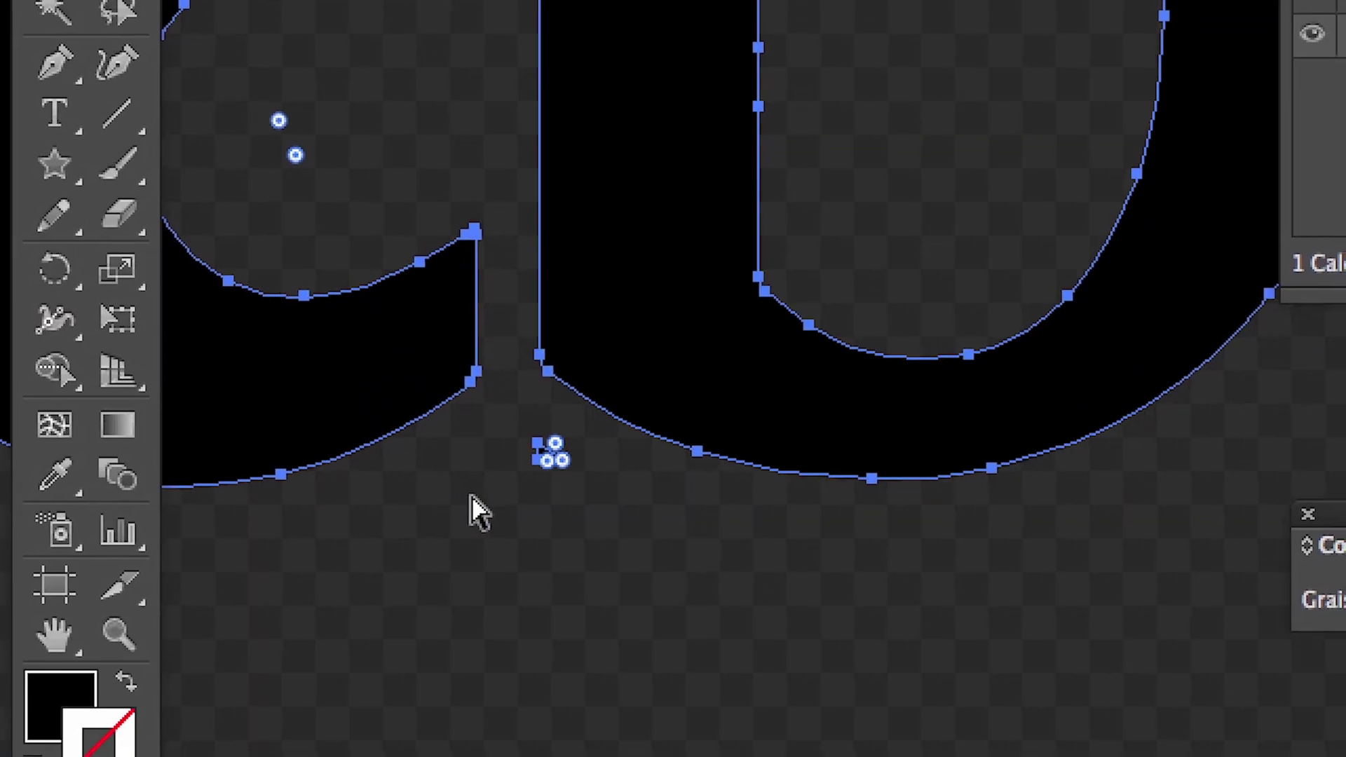
Select and delete the stray point below the letters, then undo back to the unexpanded tracing
{"action": "left_click", "coordinate": [498, 504]}
{"action": "left_click", "coordinate": [506, 471]}
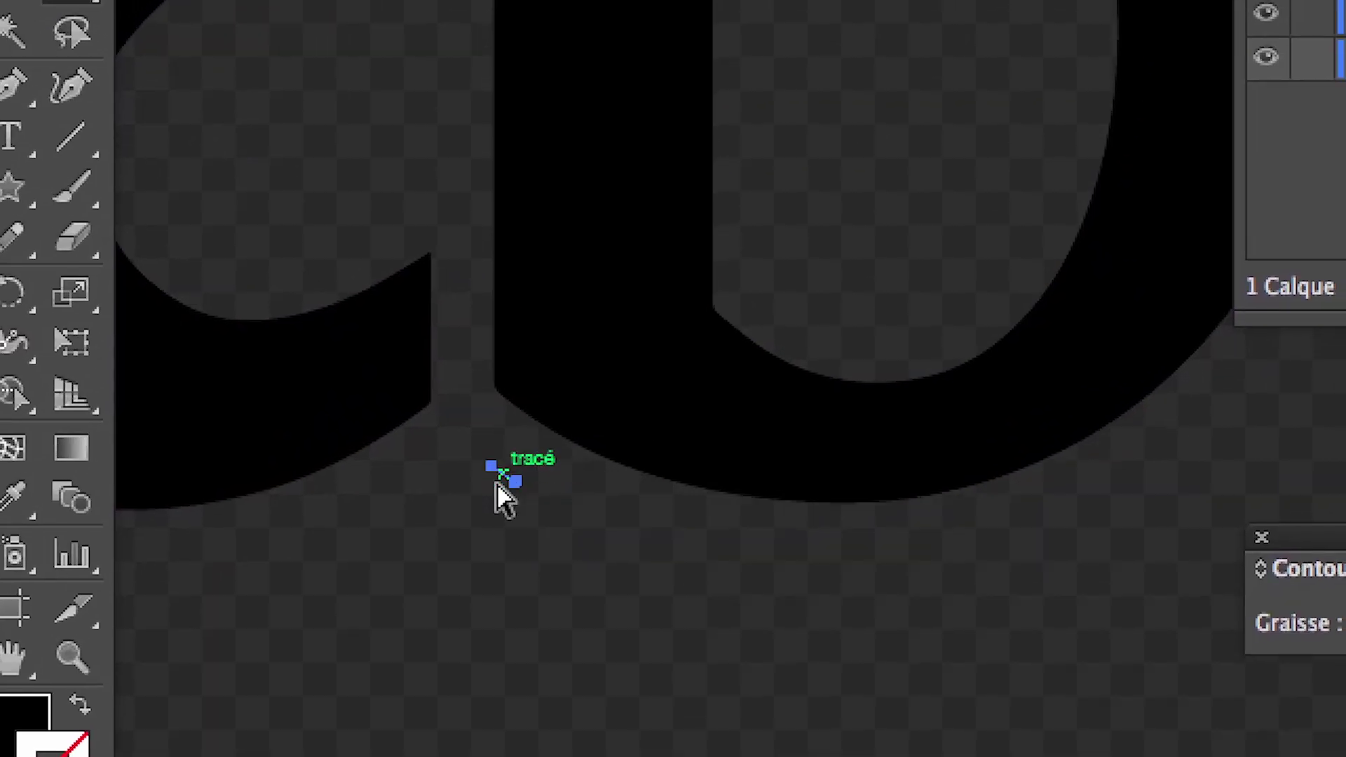
{"action": "key", "text": "Delete"}
{"action": "key", "text": "ctrl+z"}
{"action": "left_click", "coordinate": [476, 492]}
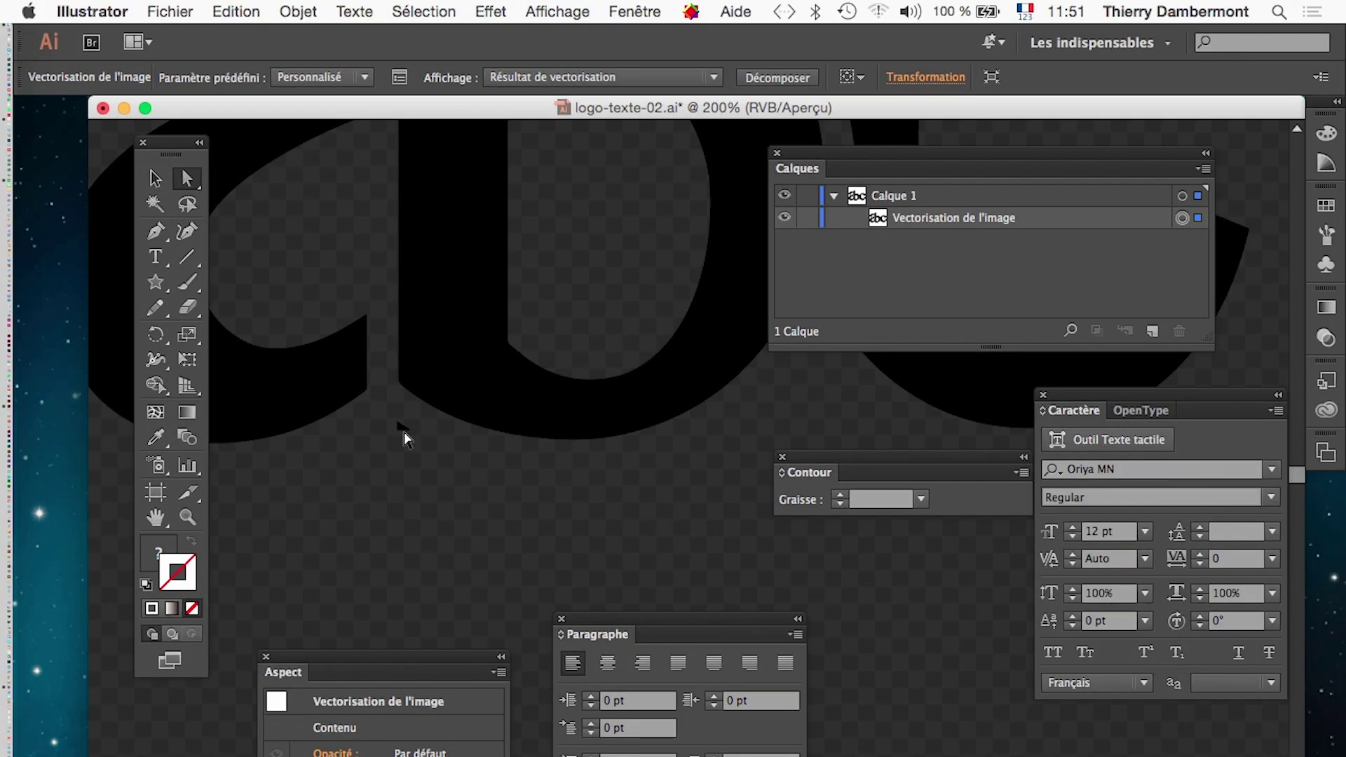
Expand the abc tracing into paths and open its <Groupe> in Calques to list the four paths
{"action": "left_click", "coordinate": [294, 11]}
{"action": "mouse_move", "coordinate": [375, 546]}
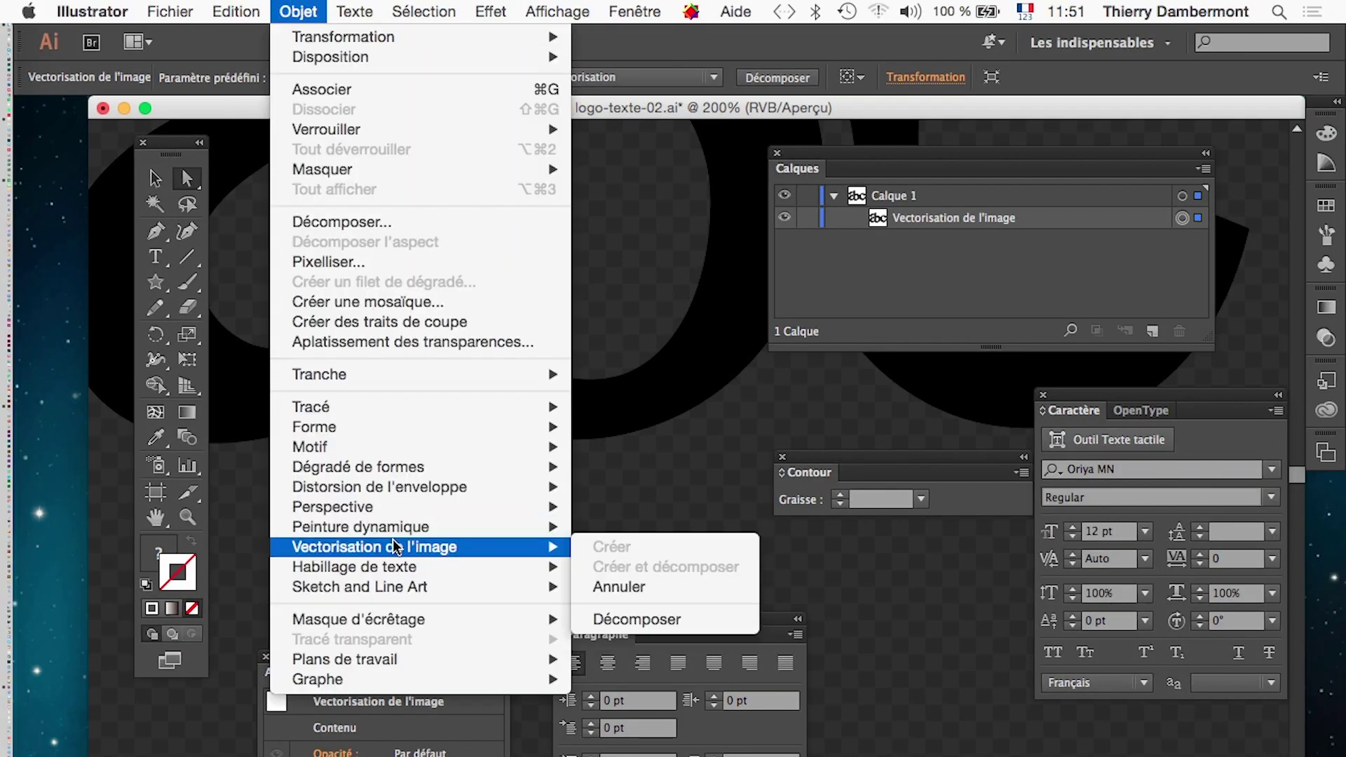
{"action": "left_click", "coordinate": [619, 616]}
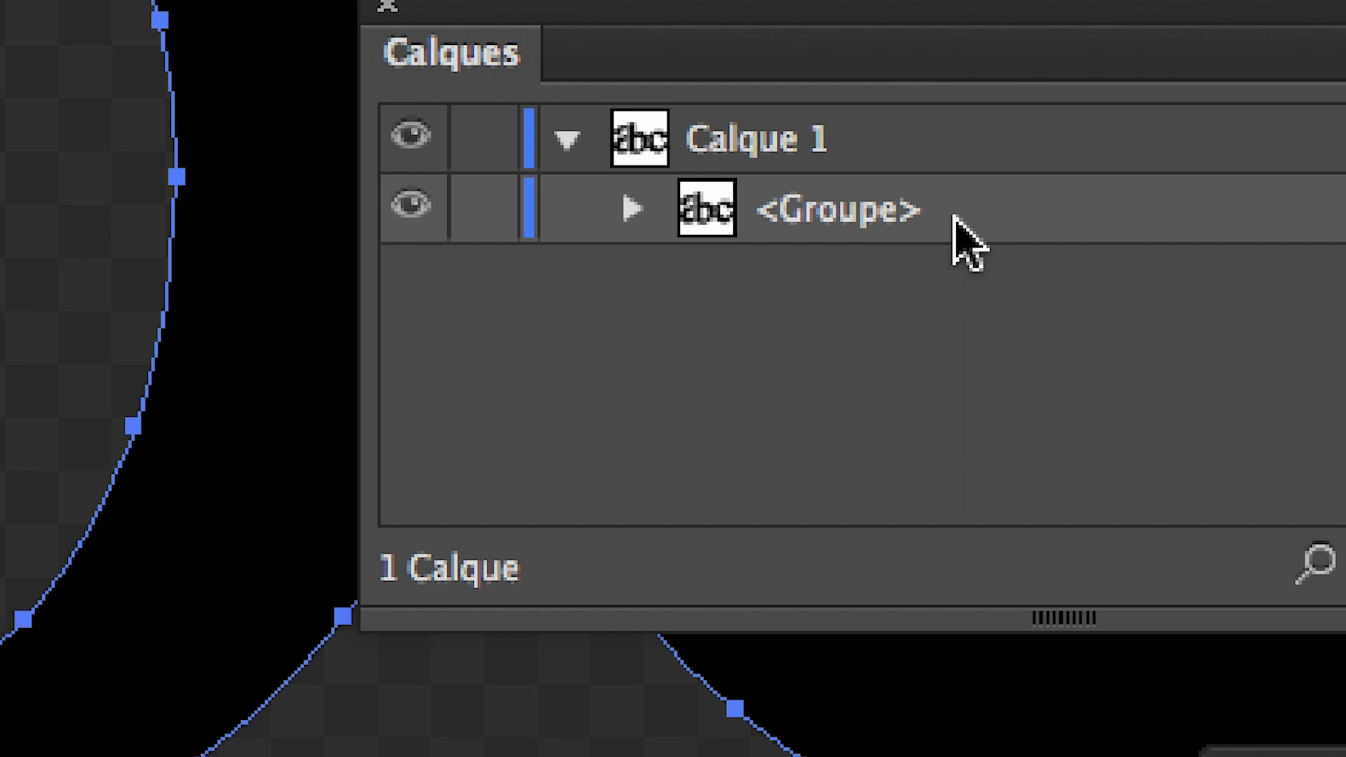
{"action": "left_click", "coordinate": [632, 209]}
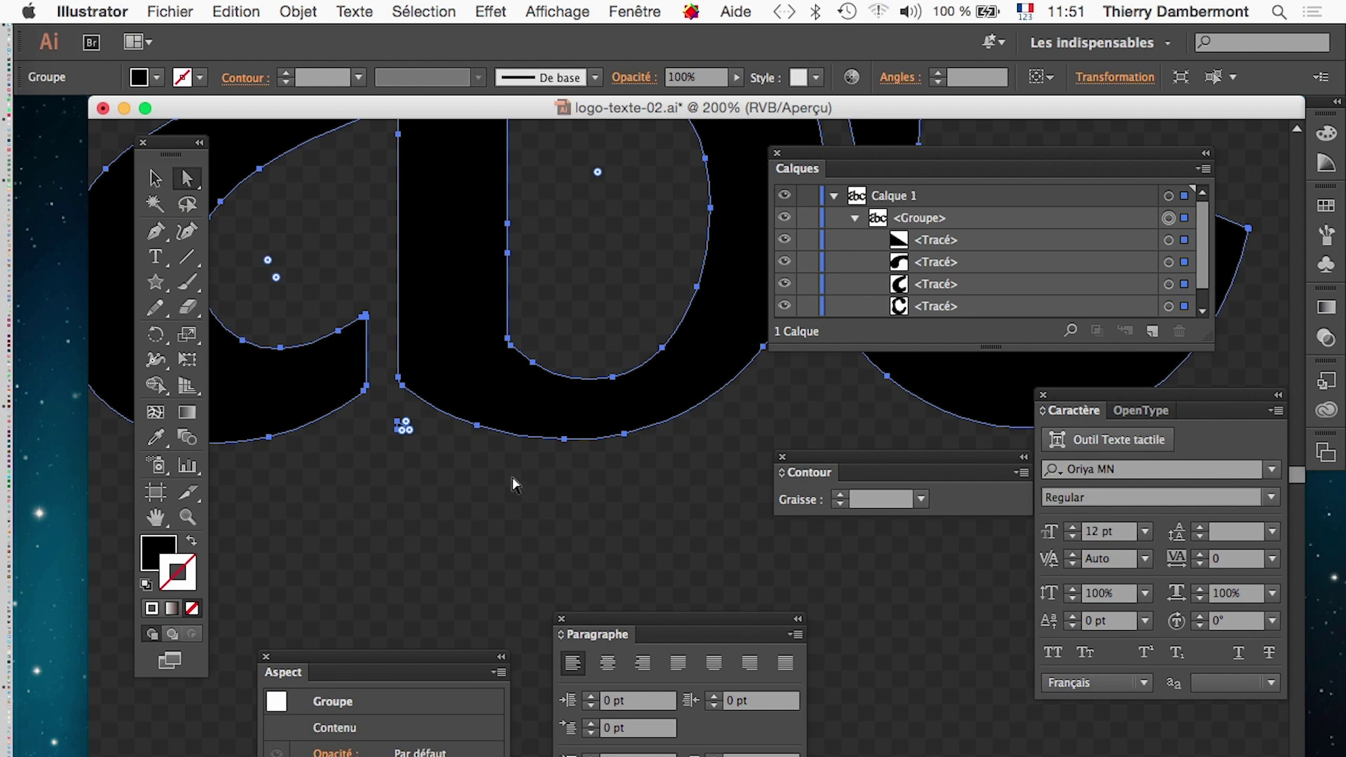
Delete the small stray triangle beneath the a and b join using the Direct Selection tool
{"action": "left_click", "coordinate": [481, 492]}
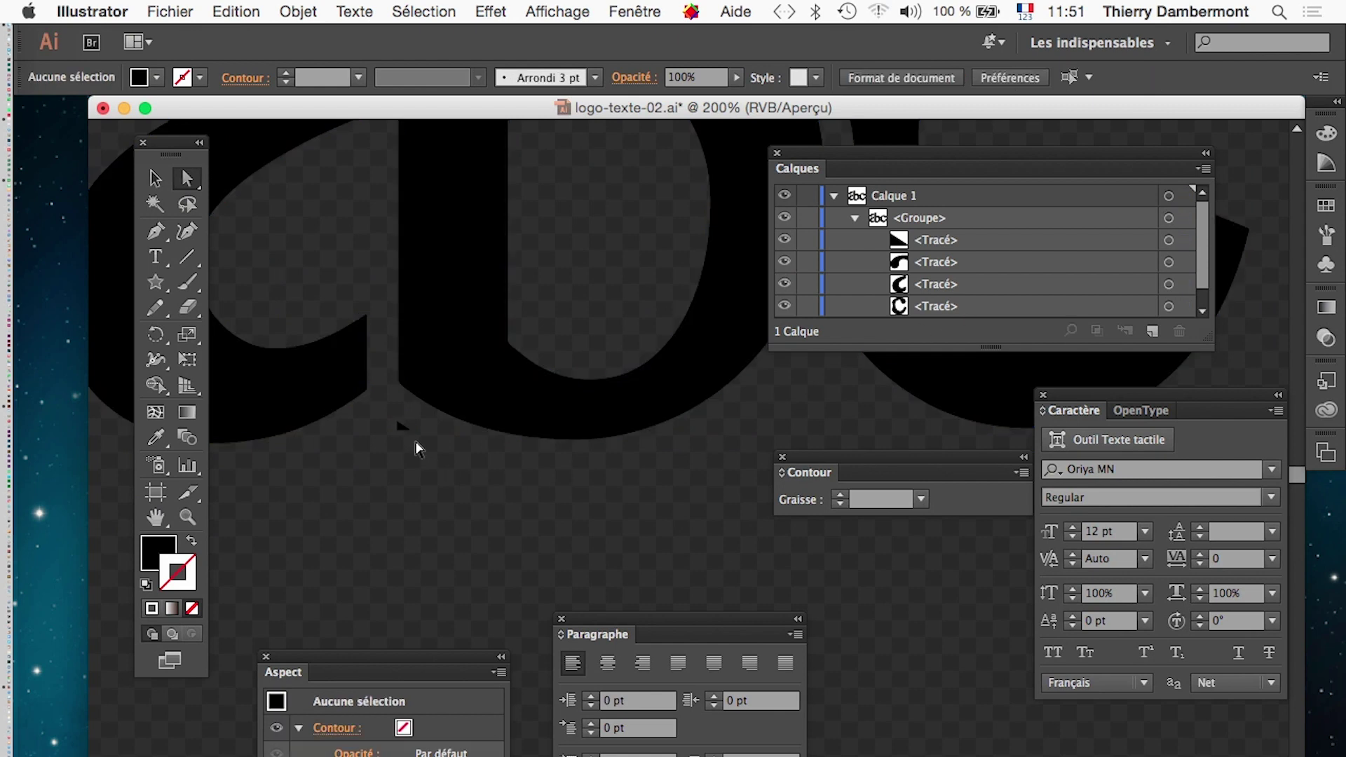
{"action": "mouse_move", "coordinate": [175, 142]}
{"action": "left_mouse_down"}
{"action": "mouse_move", "coordinate": [297, 360]}
{"action": "mouse_move", "coordinate": [333, 387]}
{"action": "left_mouse_up"}
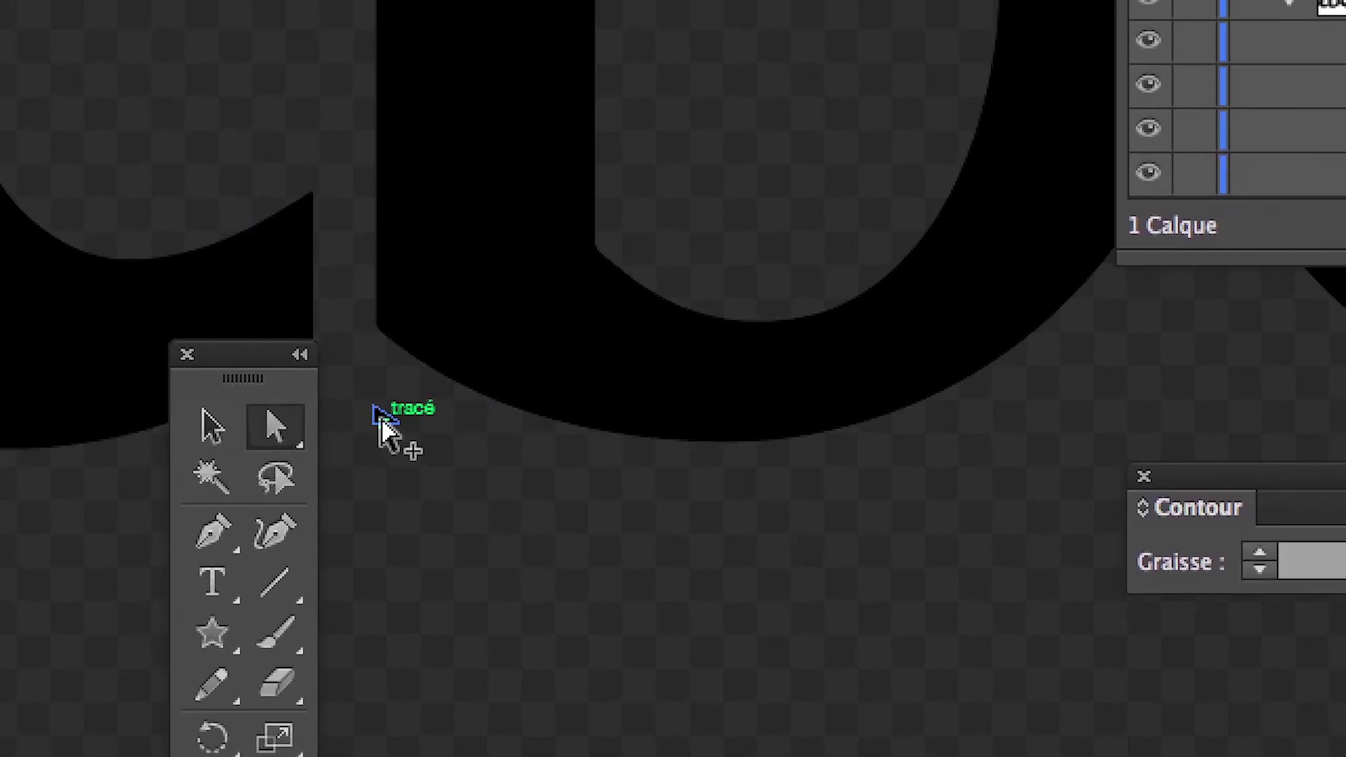
{"action": "left_click", "coordinate": [380, 420]}
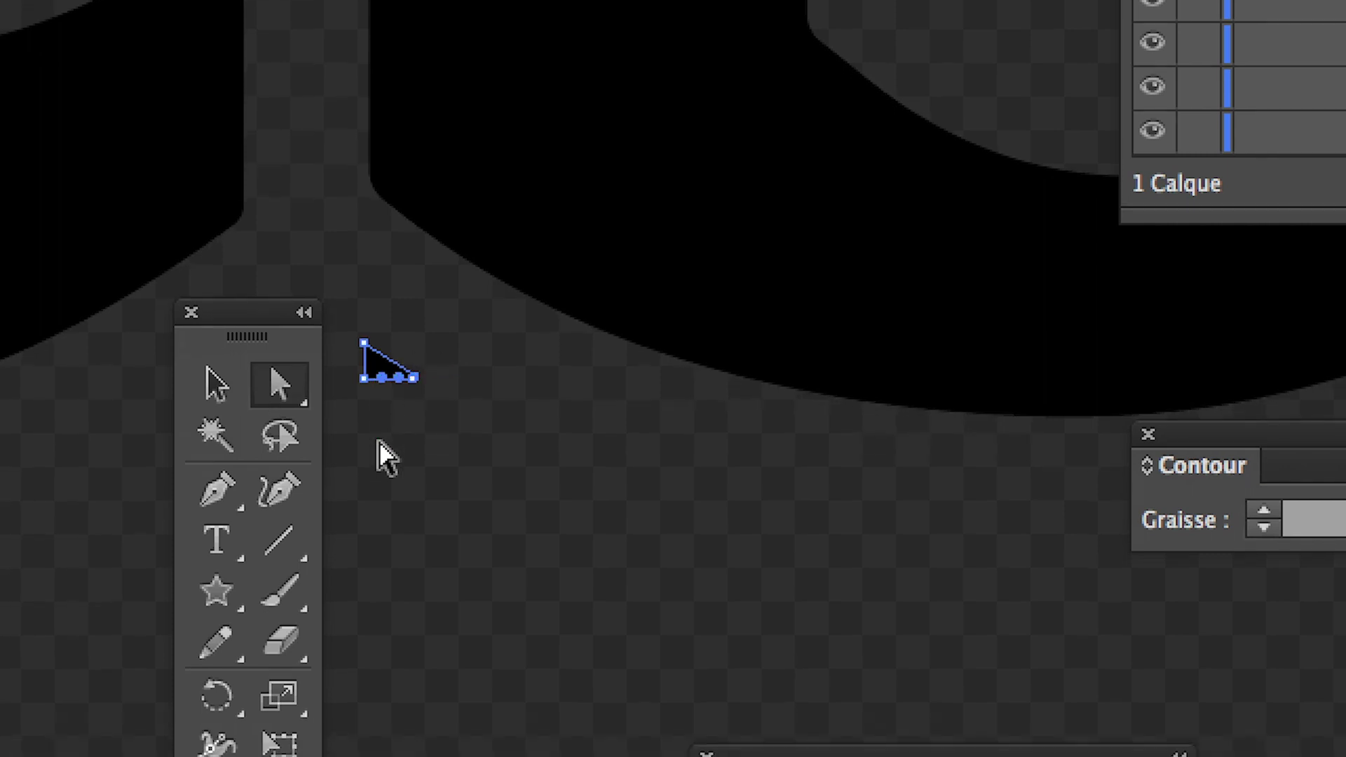
{"action": "key", "text": "Delete"}
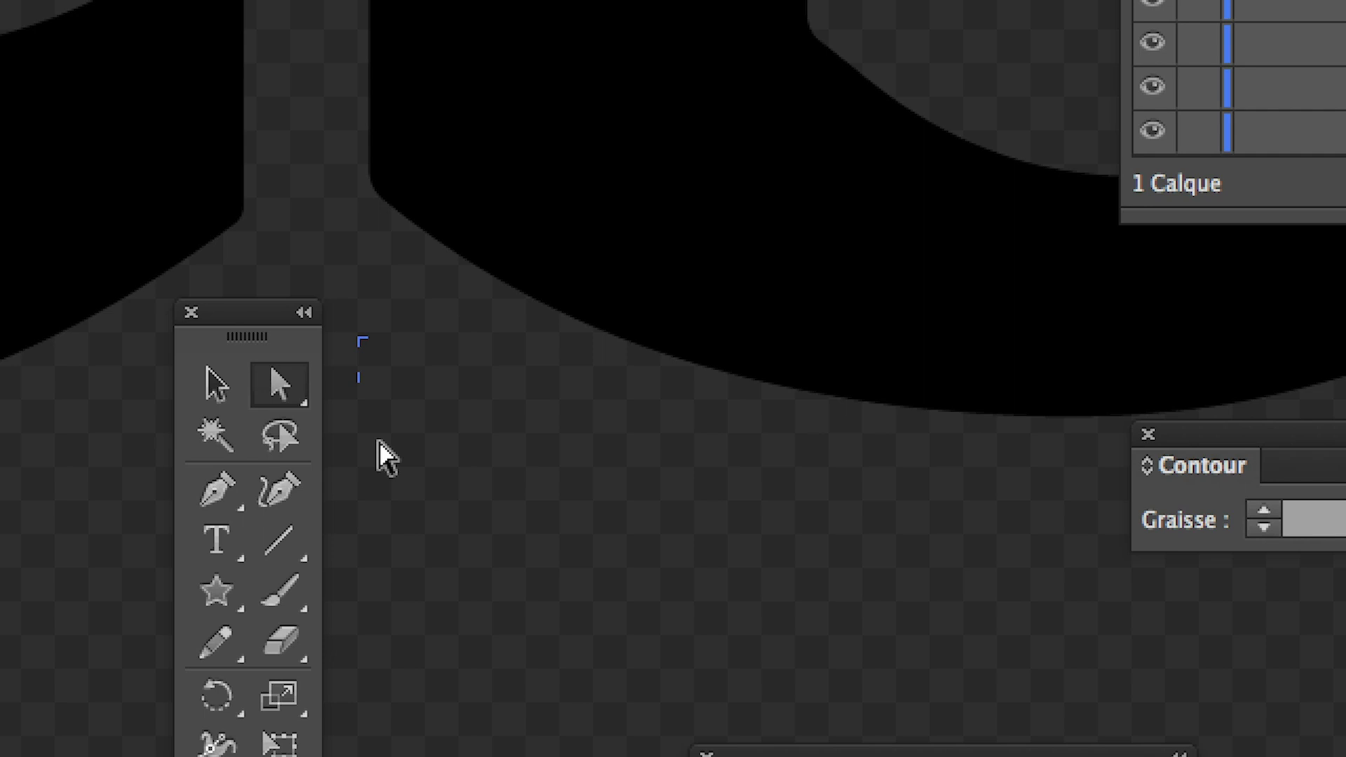
{"action": "scroll", "coordinate": [379, 444], "scroll_direction": "up", "scroll_amount": 1}
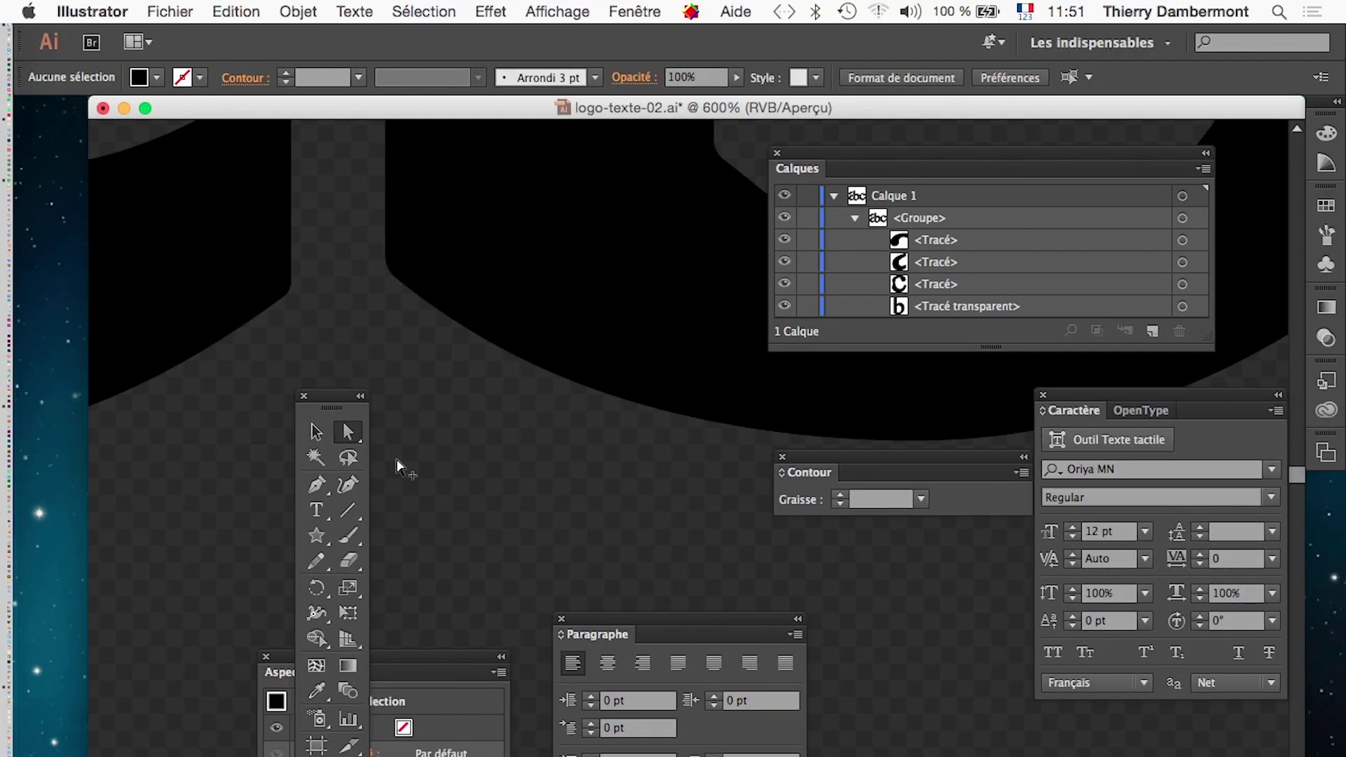
{"action": "scroll", "coordinate": [414, 476], "scroll_direction": "up", "scroll_amount": 1}
{"action": "scroll", "coordinate": [418, 480], "scroll_direction": "down", "scroll_amount": 2}
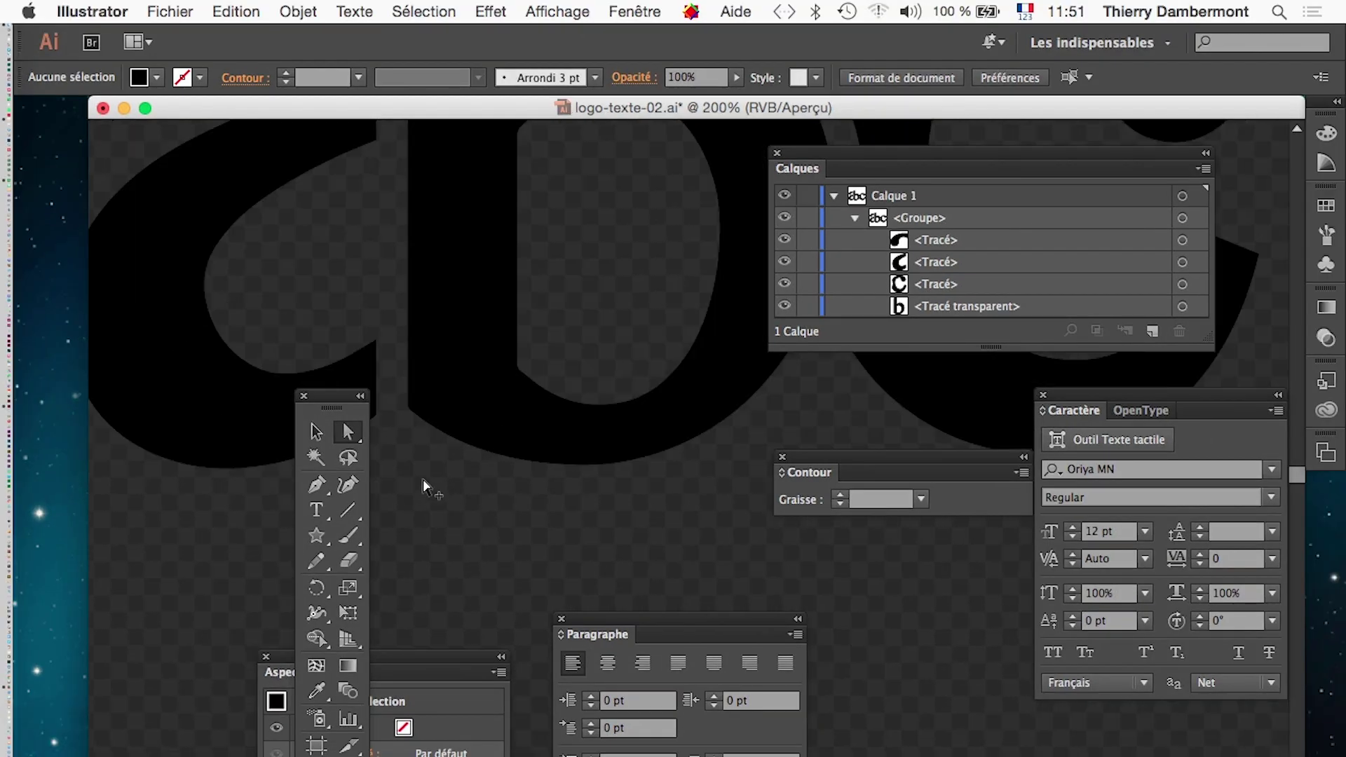
{"action": "scroll", "coordinate": [420, 484], "scroll_direction": "down", "scroll_amount": 2}
{"action": "scroll", "coordinate": [422, 487], "scroll_direction": "down", "scroll_amount": 1}
Save the logo as logo-texte-03.ai with the default Illustrator options
{"action": "left_click", "coordinate": [170, 12]}
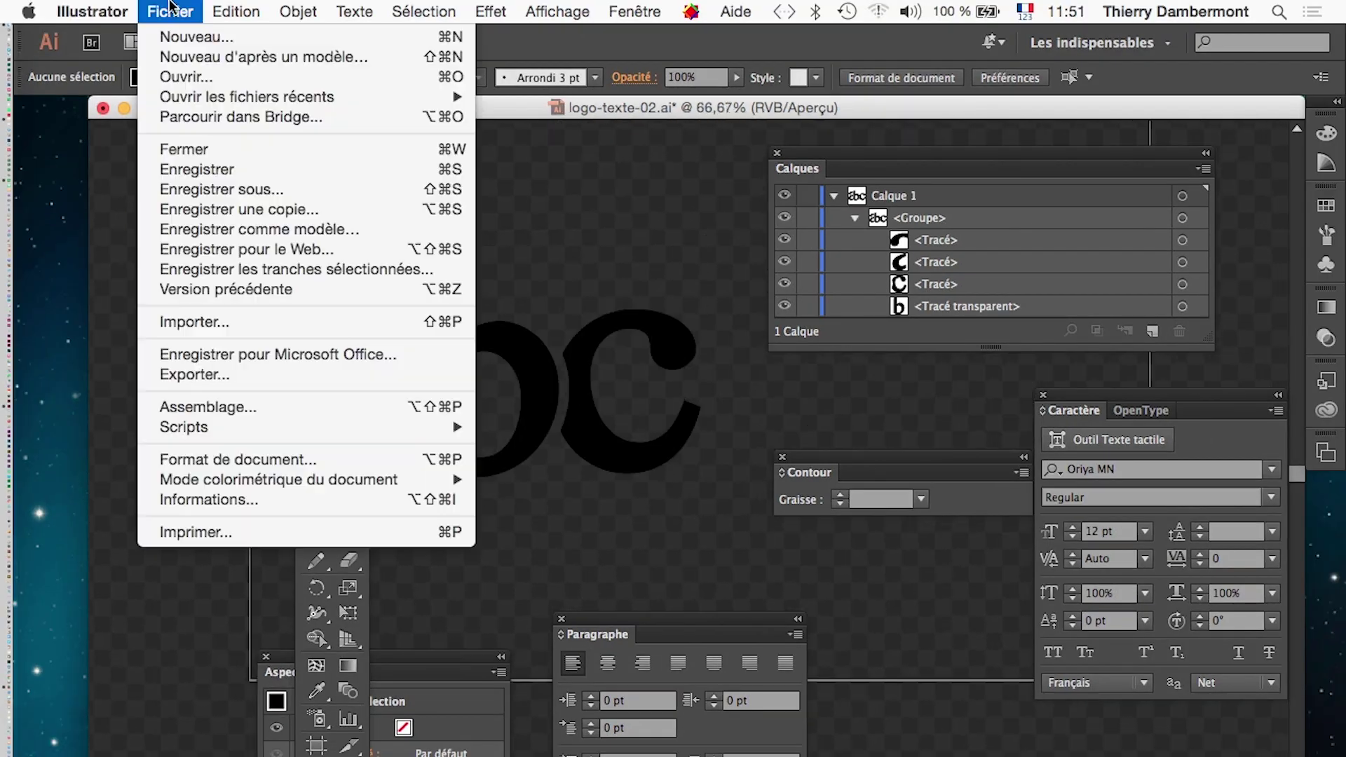
{"action": "left_click", "coordinate": [237, 190]}
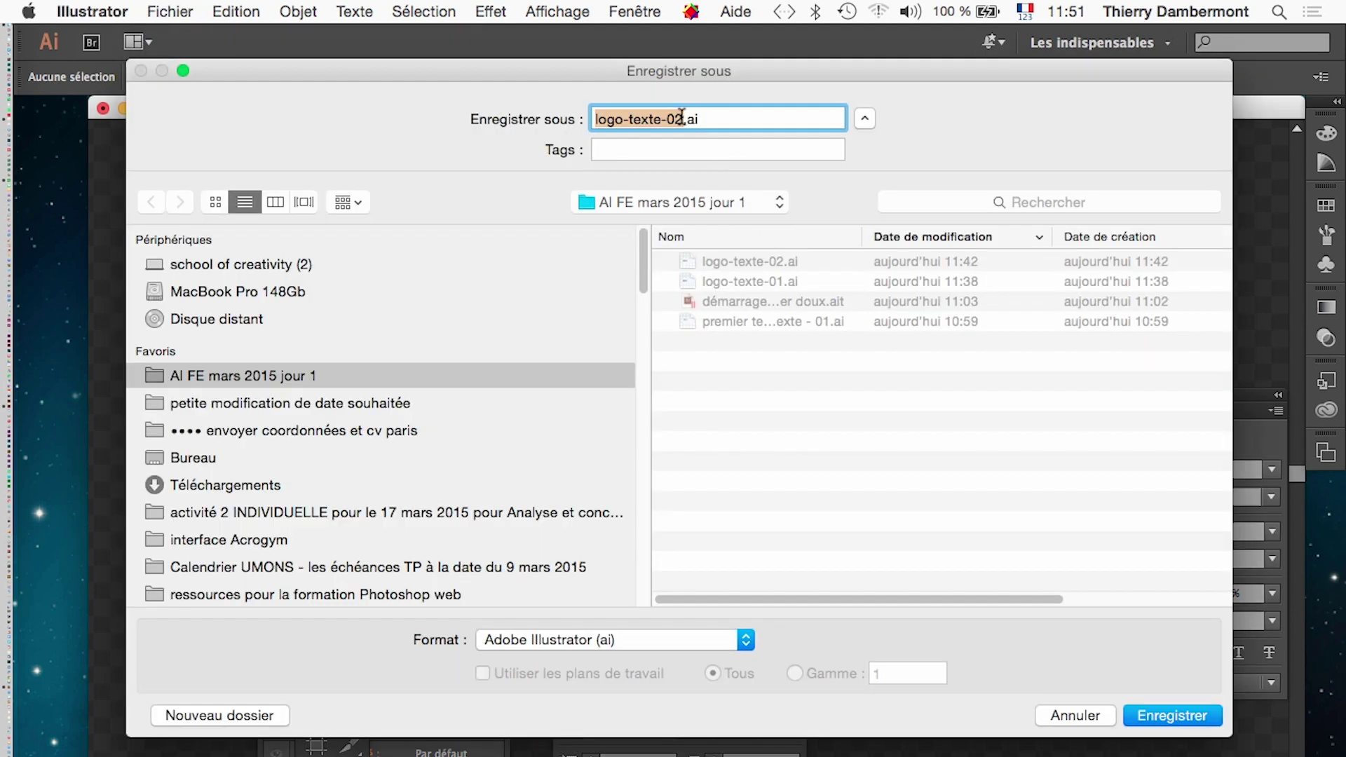
{"action": "left_click", "coordinate": [681, 119]}
{"action": "key", "text": "BackSpace"}
{"action": "type", "text": "3"}
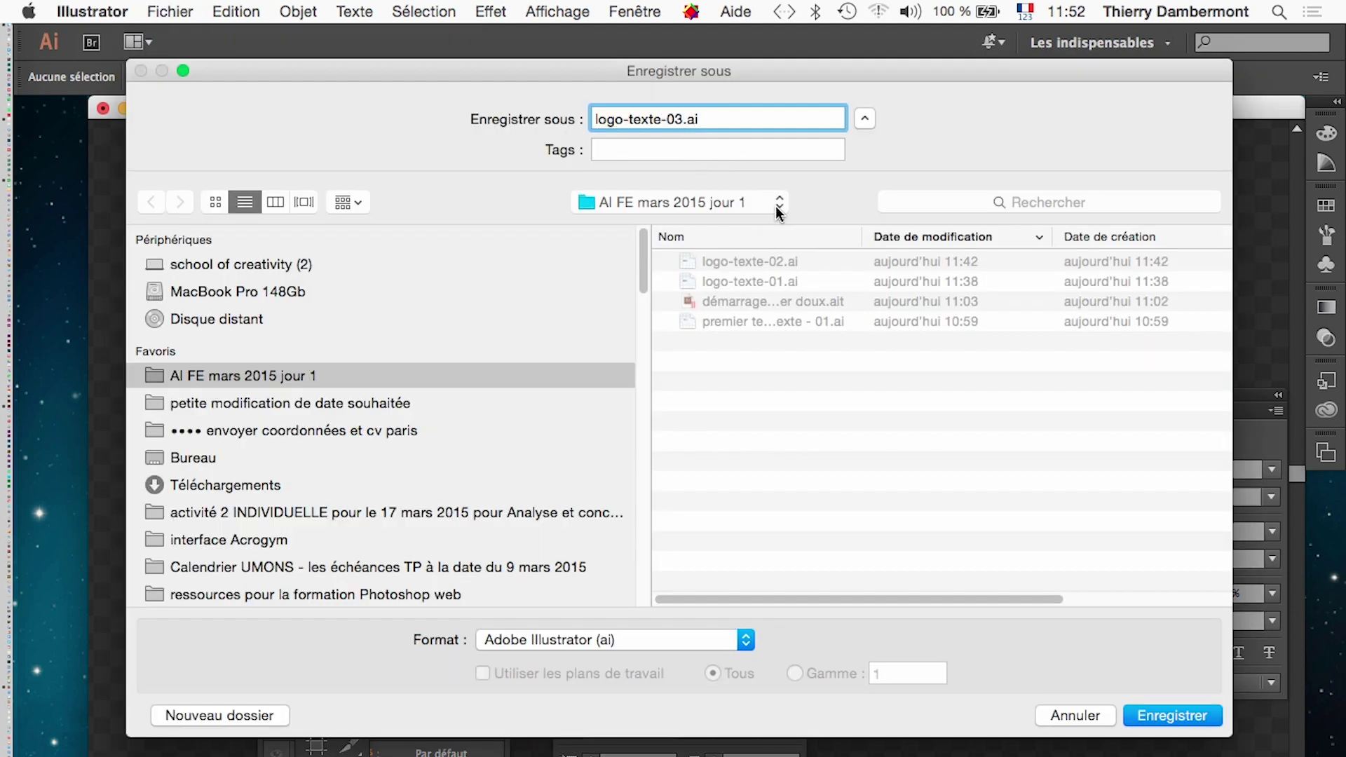
{"action": "left_click", "coordinate": [1163, 716]}
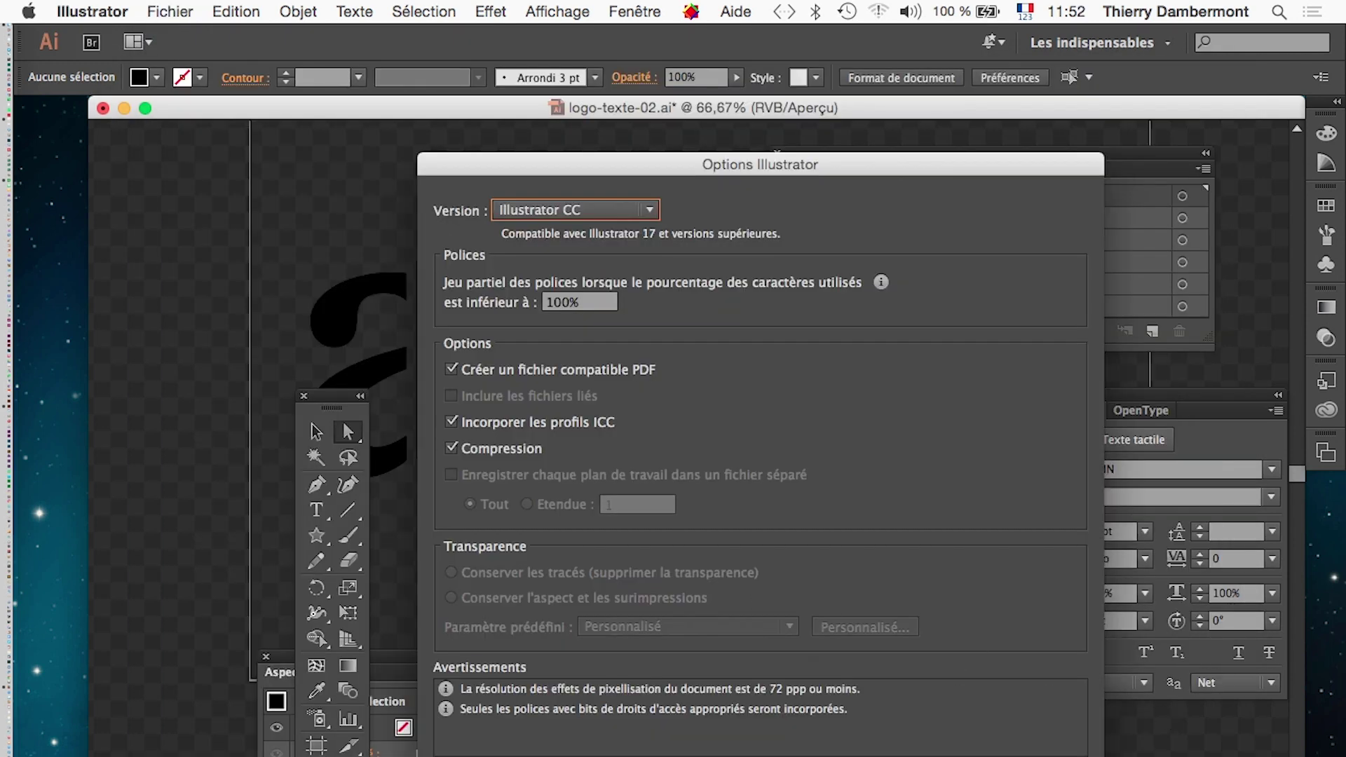
{"action": "key", "text": "Return"}
Return the tool palette, Calques and paragraph panels to their places and reselect the Selection tool
{"action": "left_click_drag", "start_coordinate": [328, 412], "coordinate": [164, 231]}
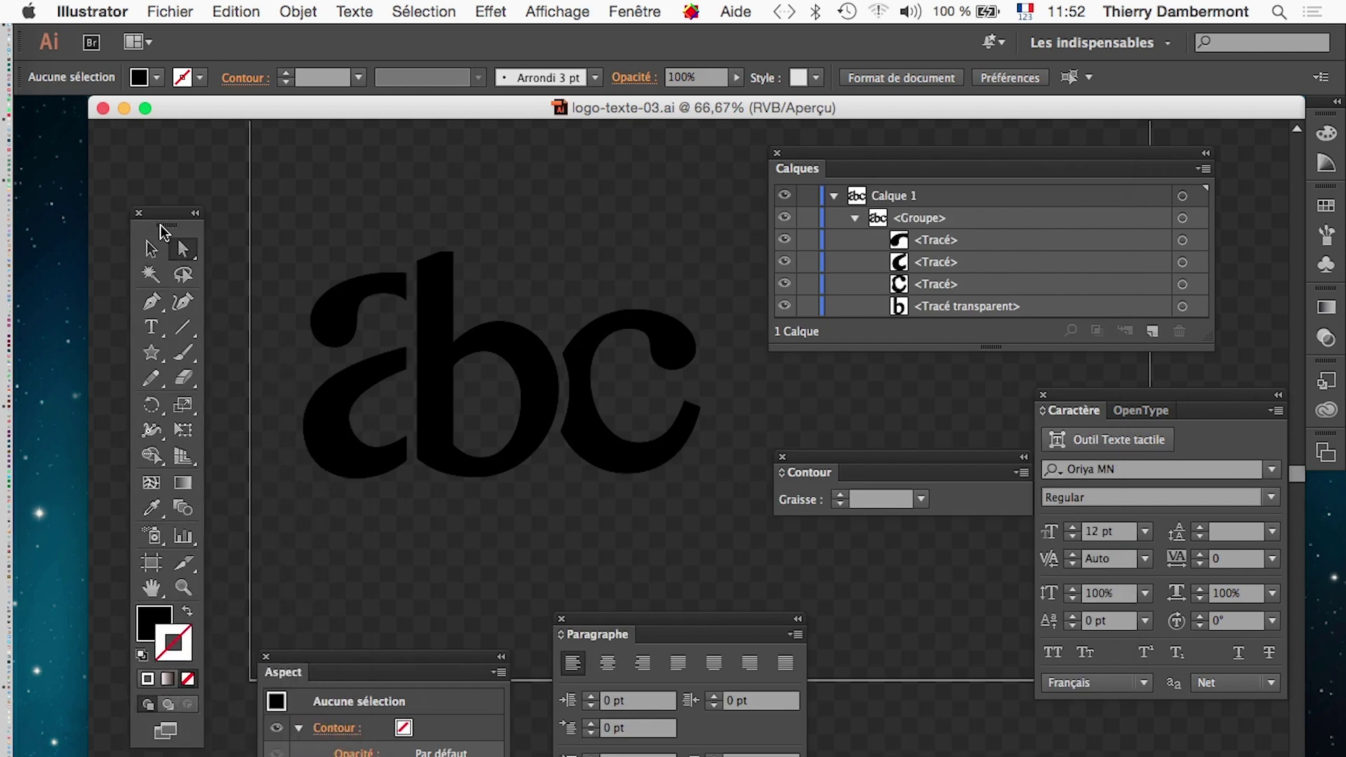
{"action": "left_click_drag", "start_coordinate": [786, 161], "coordinate": [847, 140]}
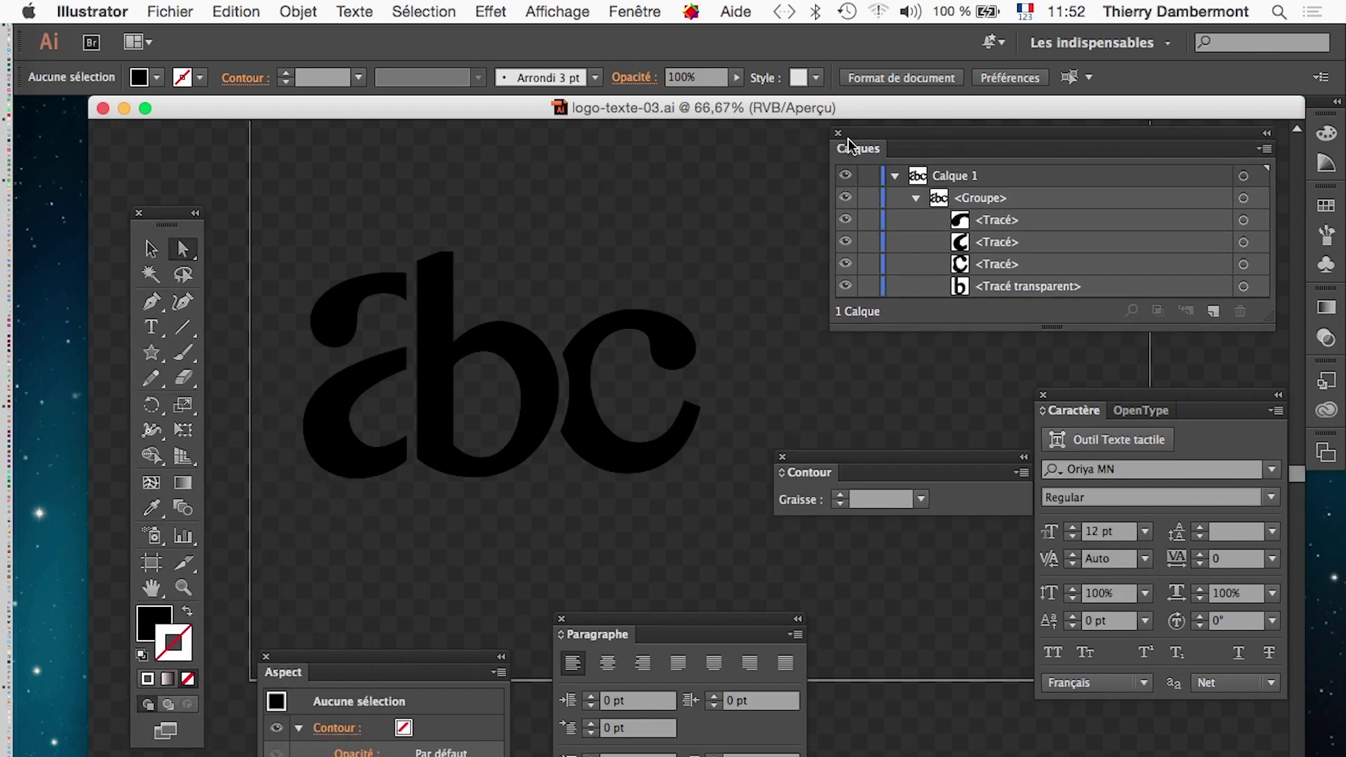
{"action": "left_click", "coordinate": [150, 248]}
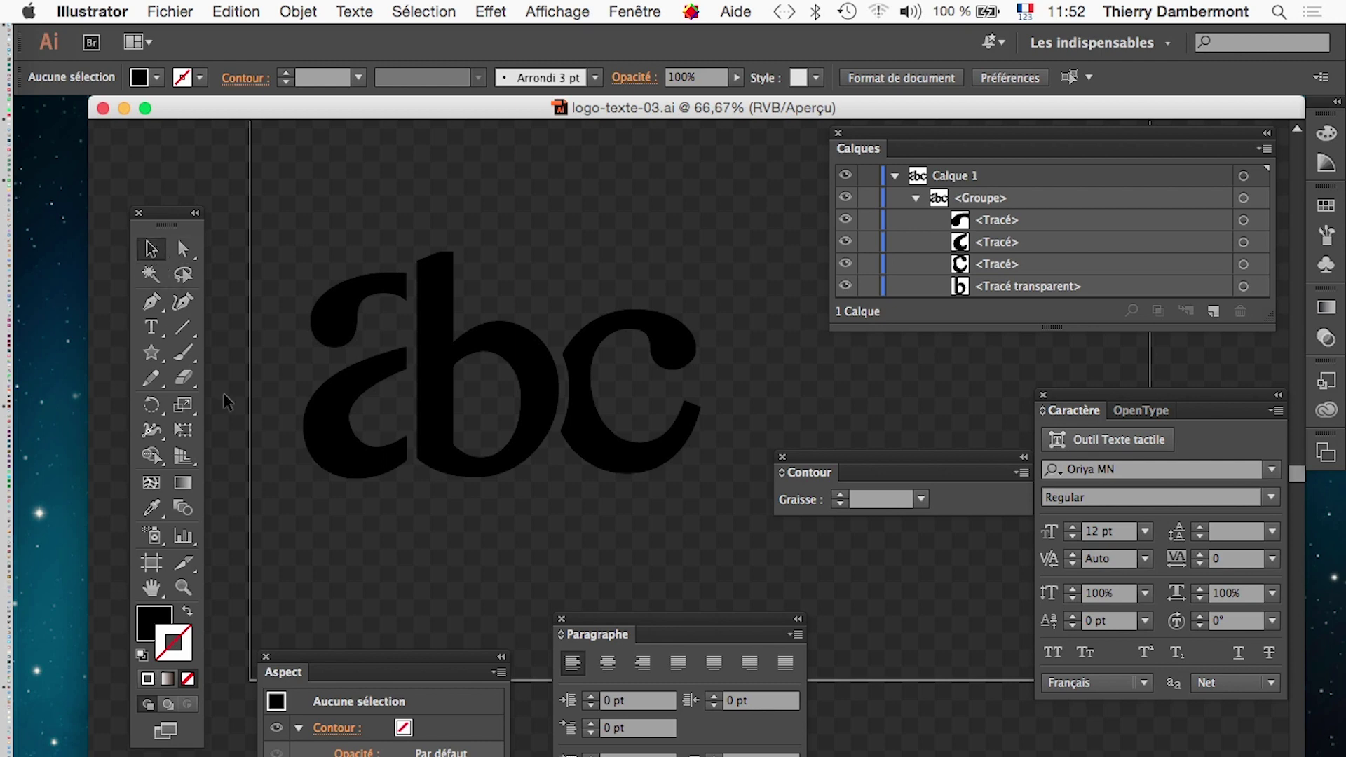
{"action": "left_click_drag", "start_coordinate": [705, 626], "coordinate": [878, 599]}
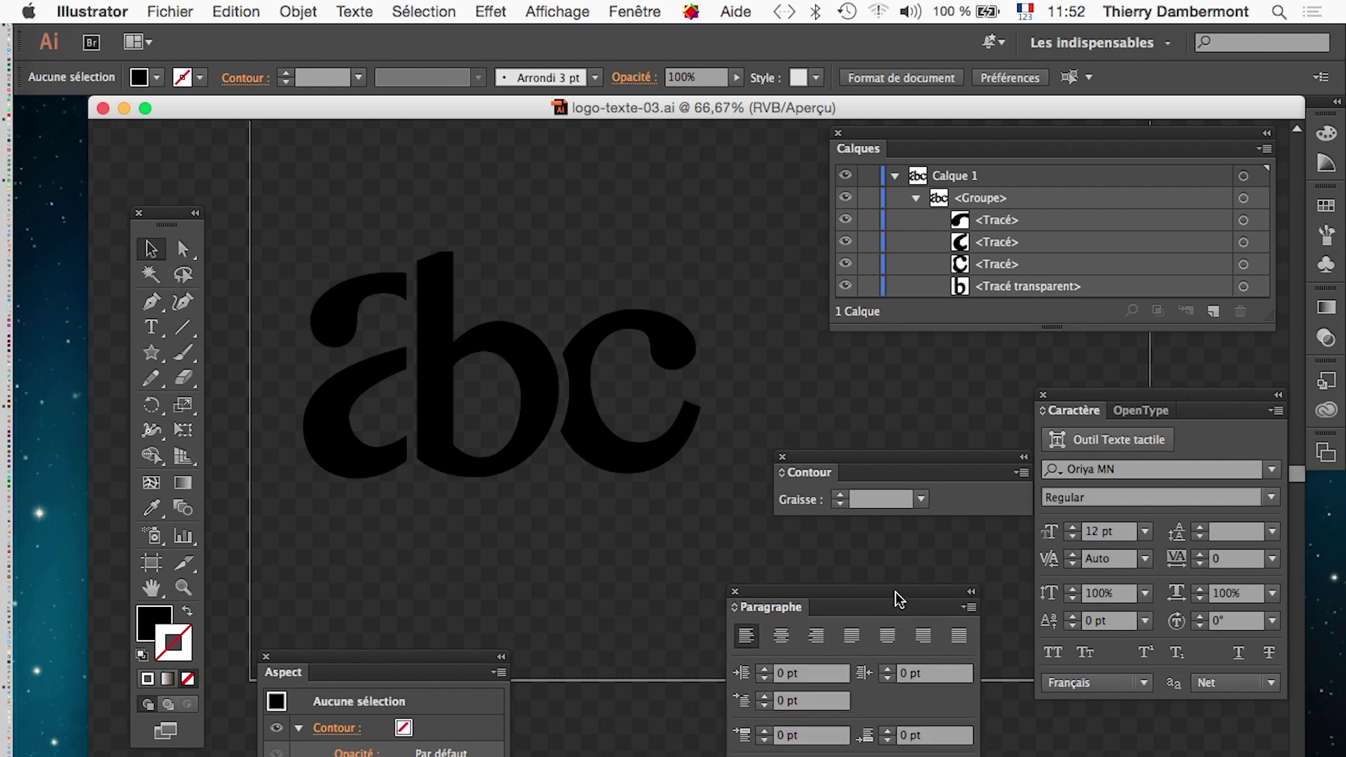